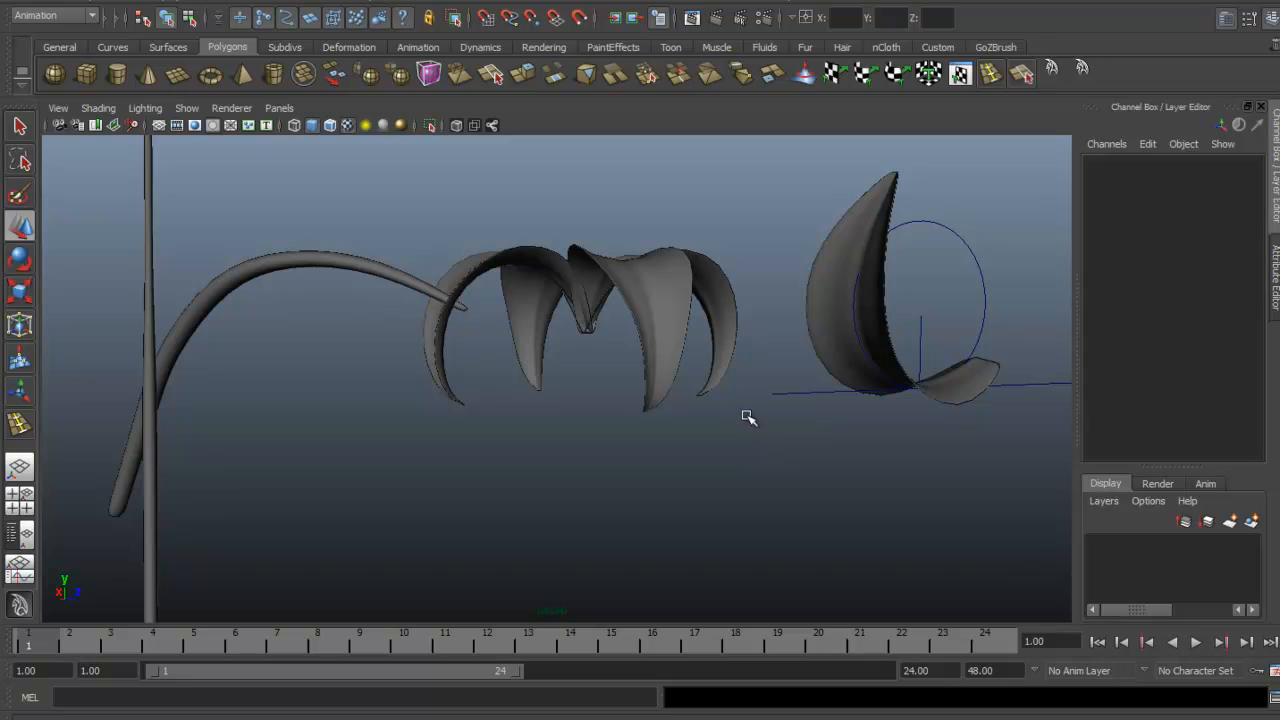
Step: Examine the petals of the flower, the curved stem and the main stem from several angles
mouse_move(748, 418)
alt+mouse_down()
mouse_move(806, 449)
mouse_move(763, 457)
mouse_move(745, 425)
alt+mouse_up()
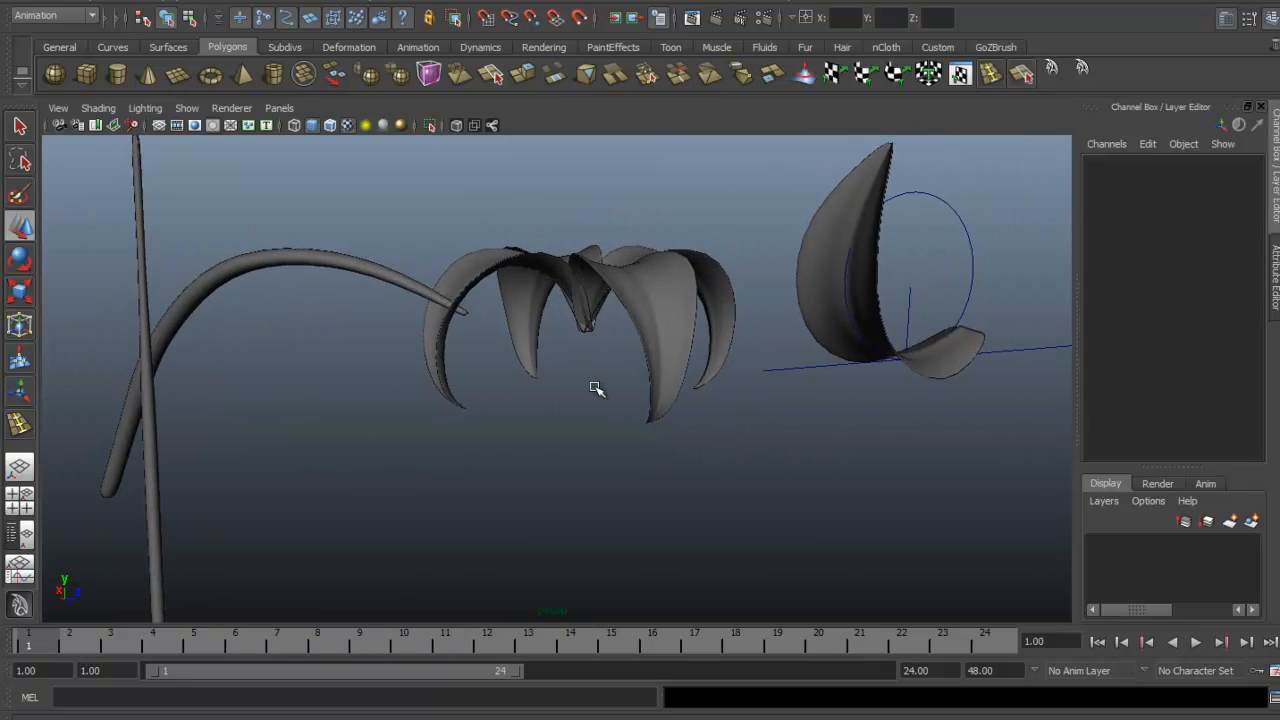
alt+drag(550, 410, 588, 431)
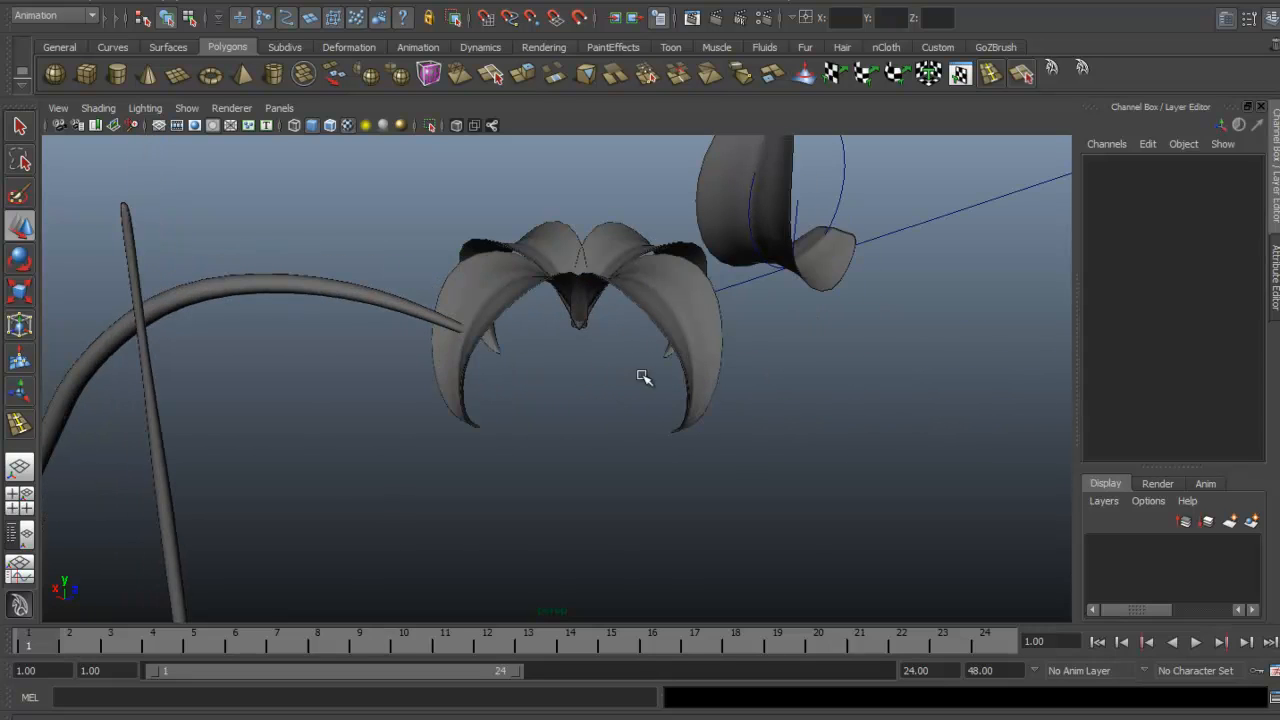
alt+drag(645, 260, 343, 336)
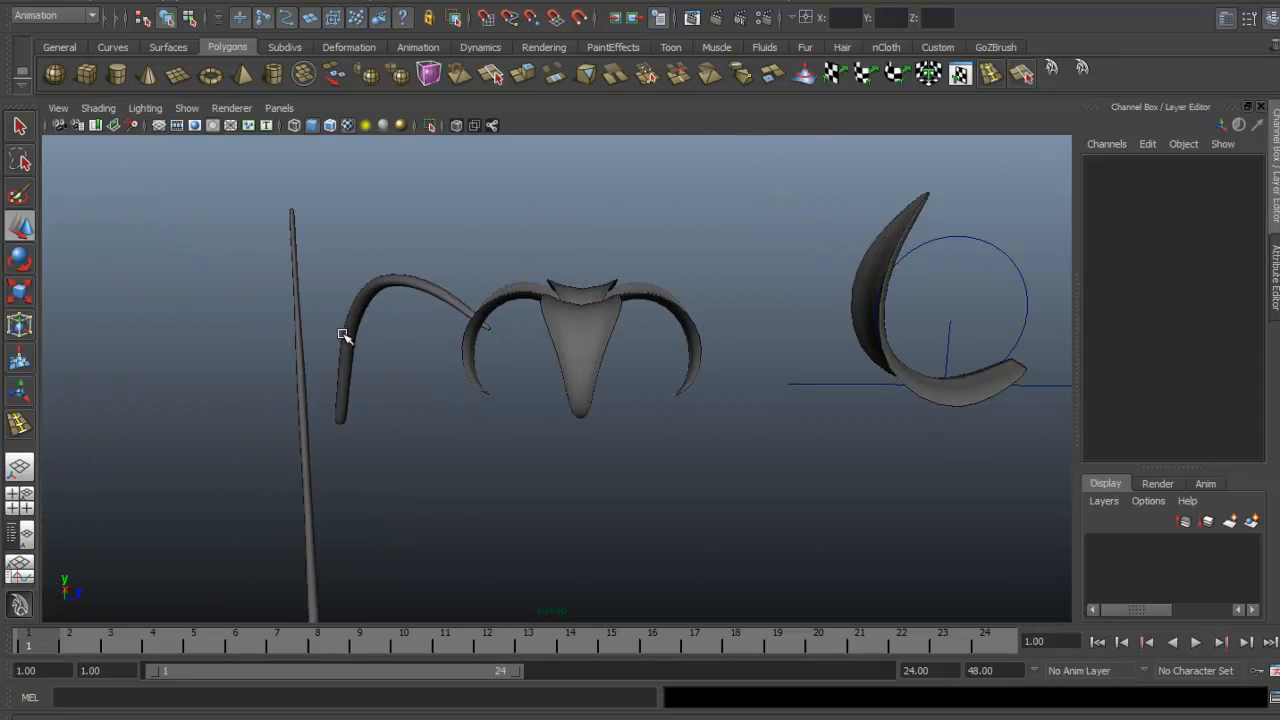
alt+drag(529, 342, 574, 360)
click(594, 329)
click(490, 335)
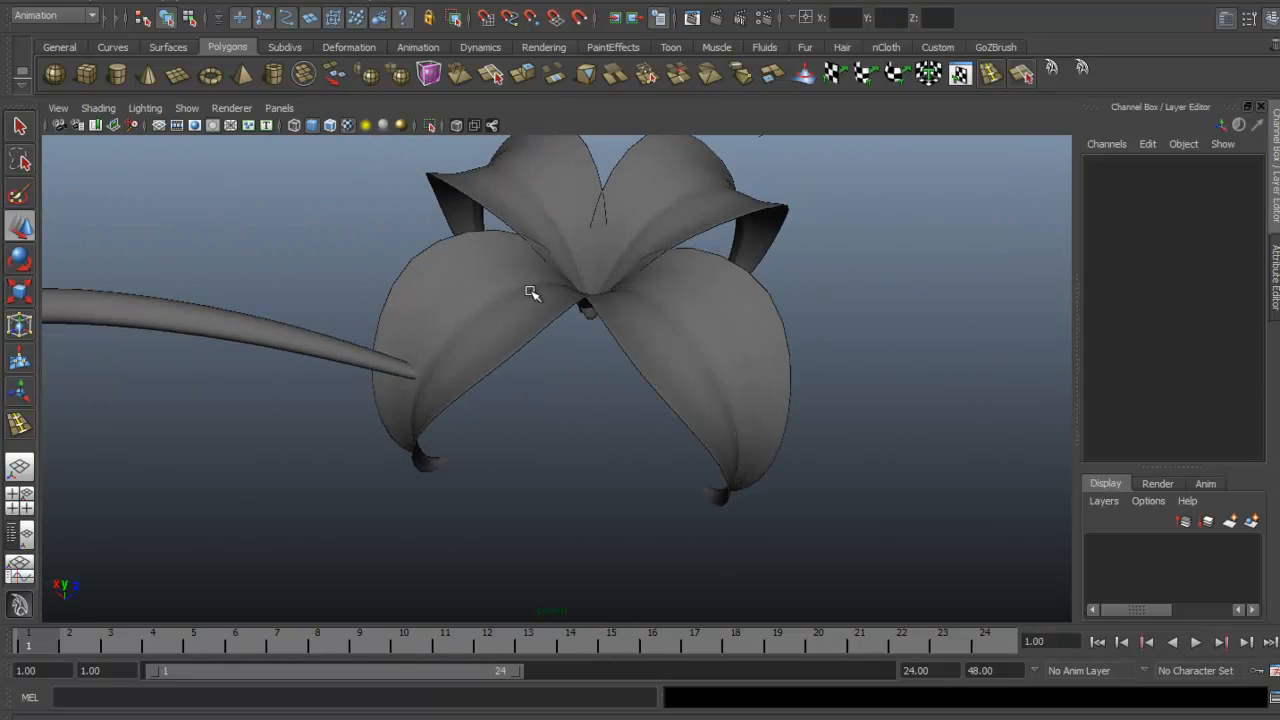
alt+drag(766, 473, 677, 376)
click(722, 378)
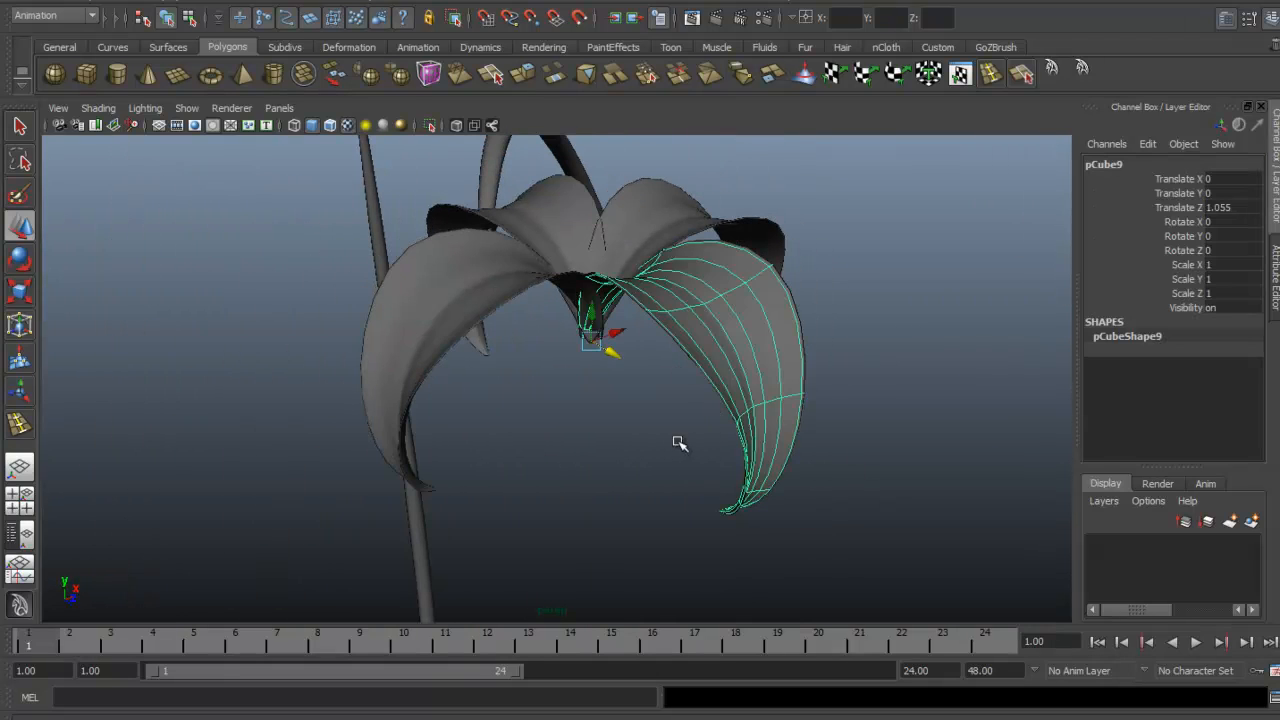
alt+drag(680, 443, 579, 323)
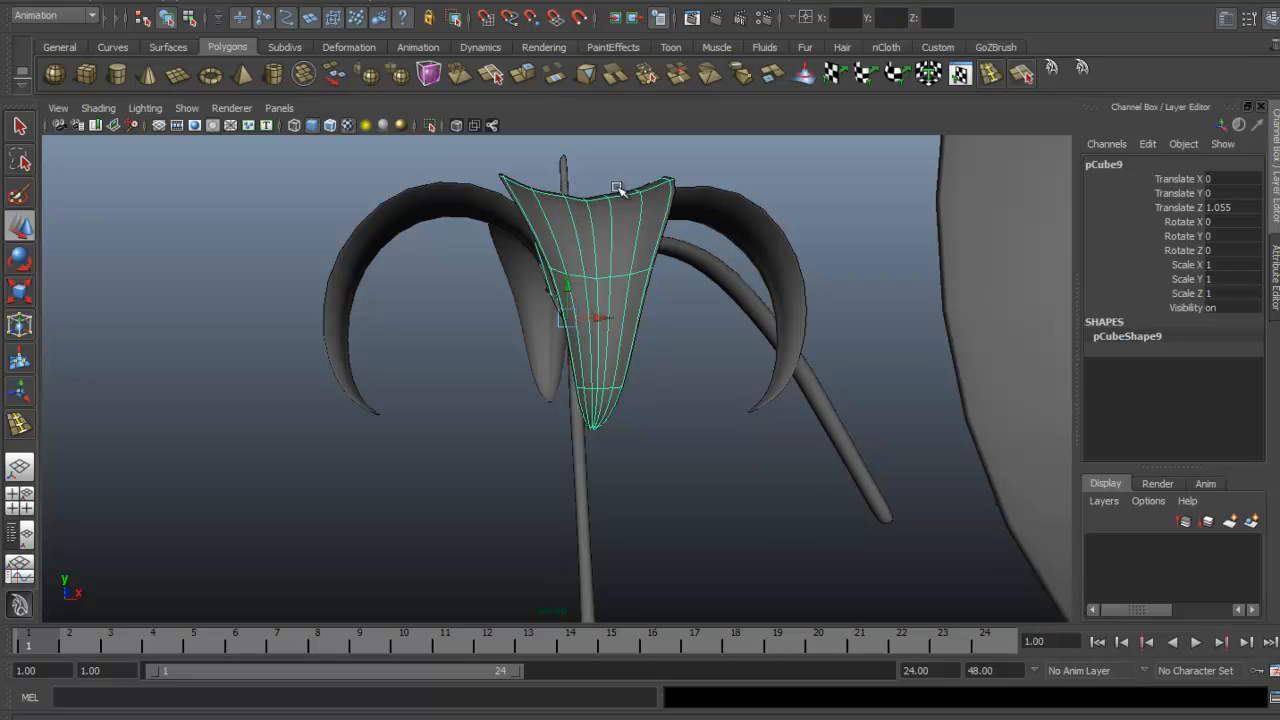
alt+drag(620, 208, 654, 326)
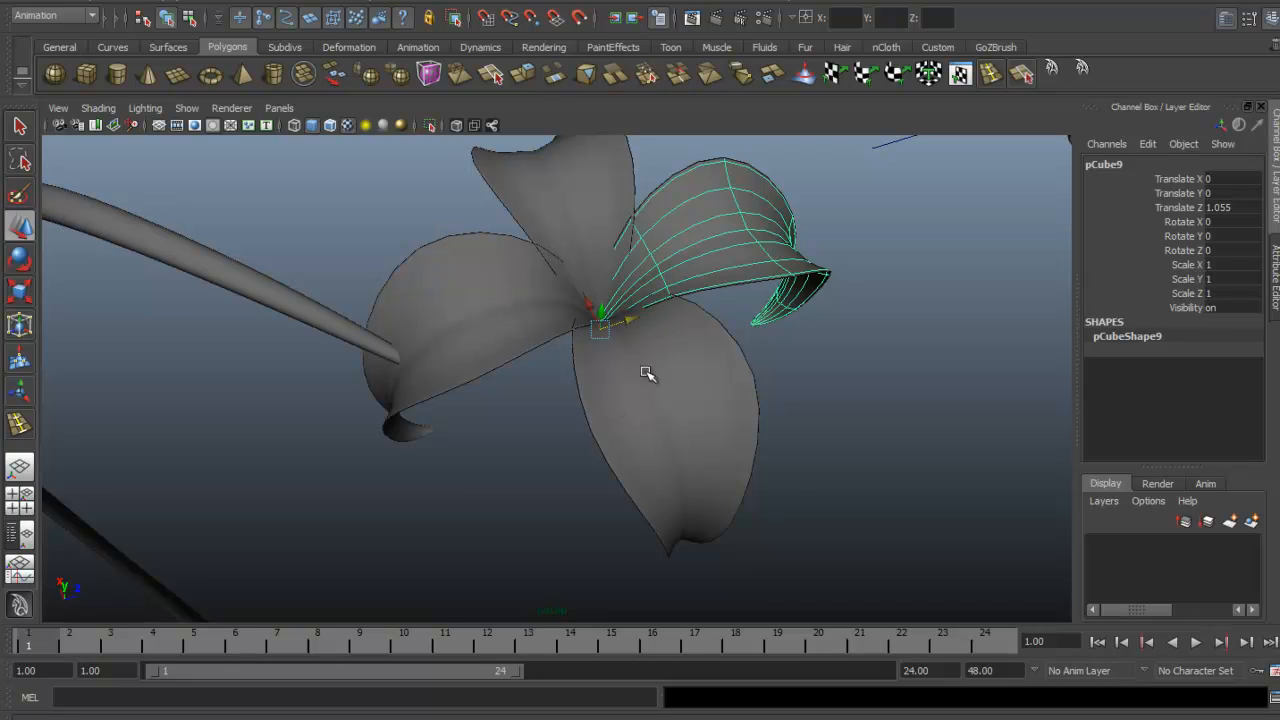
alt+drag(646, 373, 511, 284)
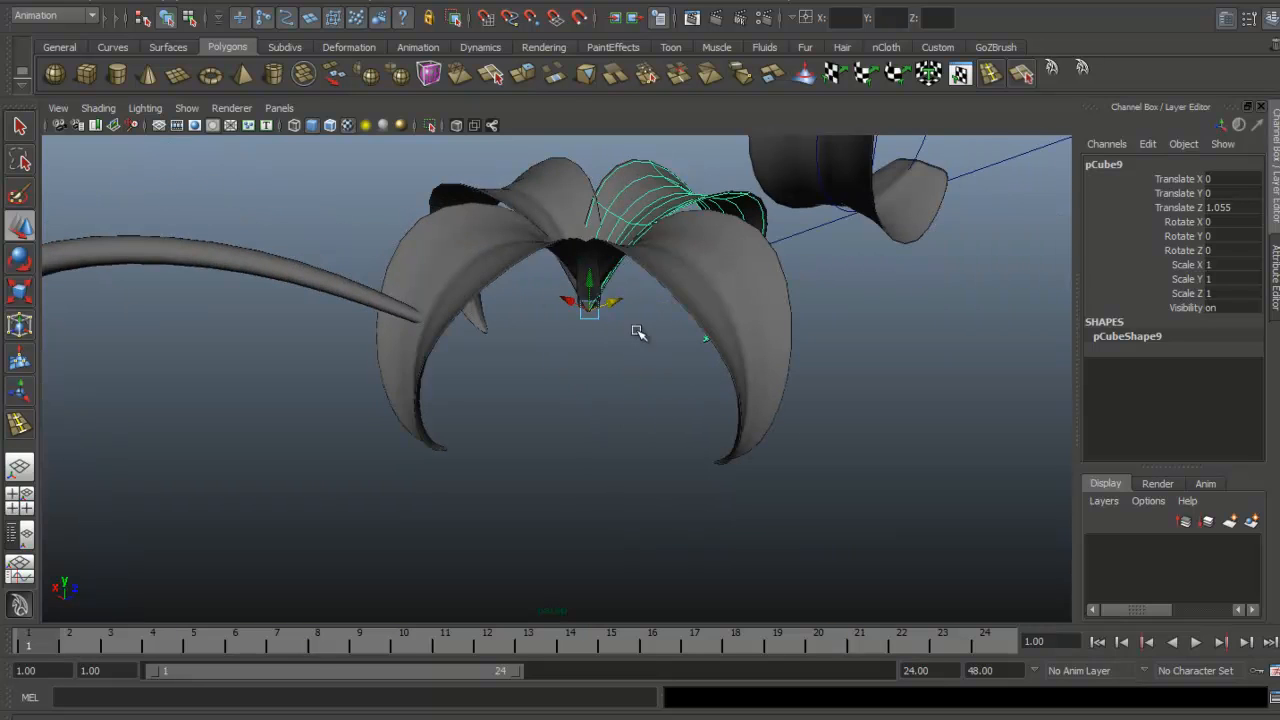
alt+drag(709, 296, 683, 324)
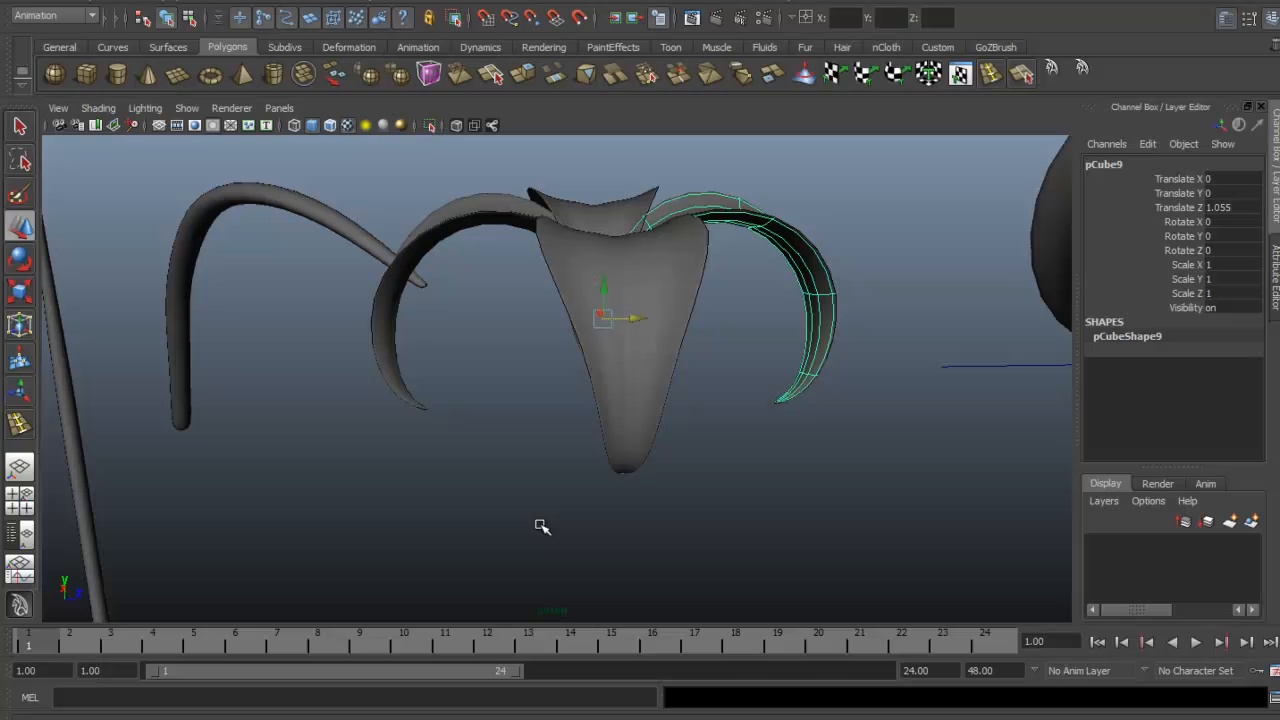
Step: Select all the flower's petals, group them and center the group's pivot
alt+drag(613, 455, 513, 365)
click(580, 390)
alt+drag(580, 391, 630, 327)
click(543, 330)
alt+drag(543, 330, 529, 360)
key(ctrl+g)
click(52, 3)
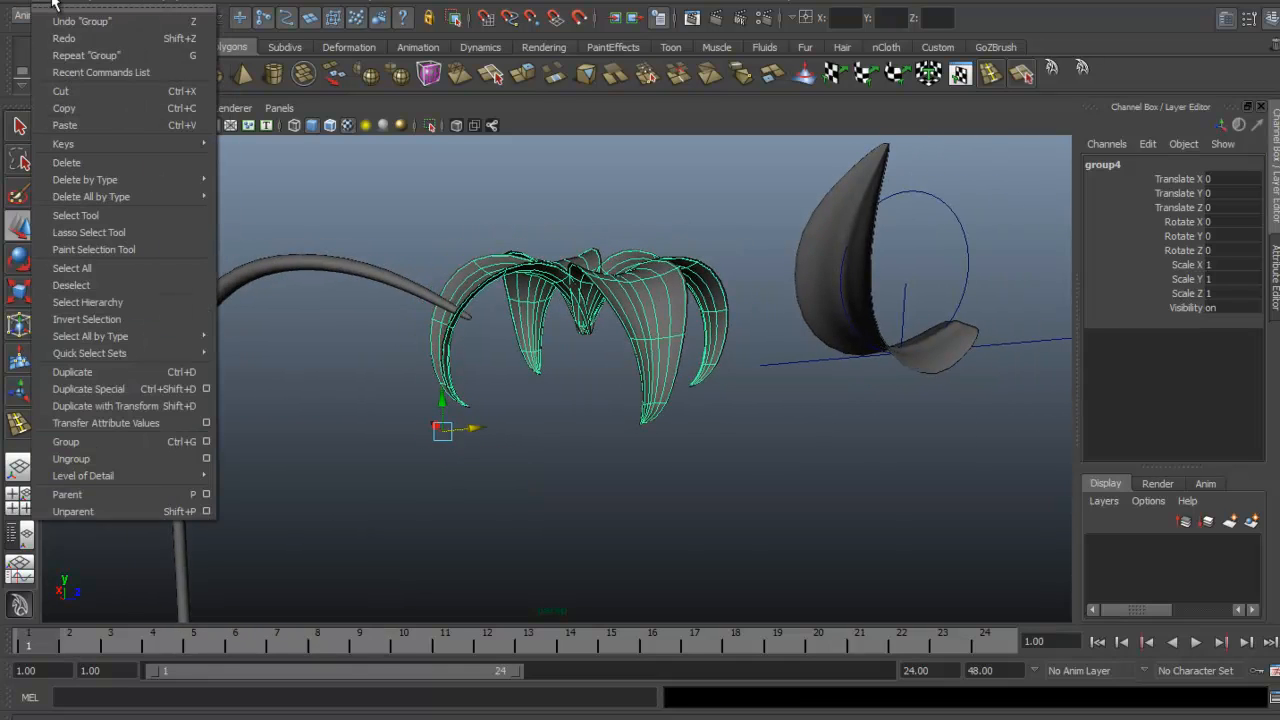
mouse_move(80, 1)
click(154, 164)
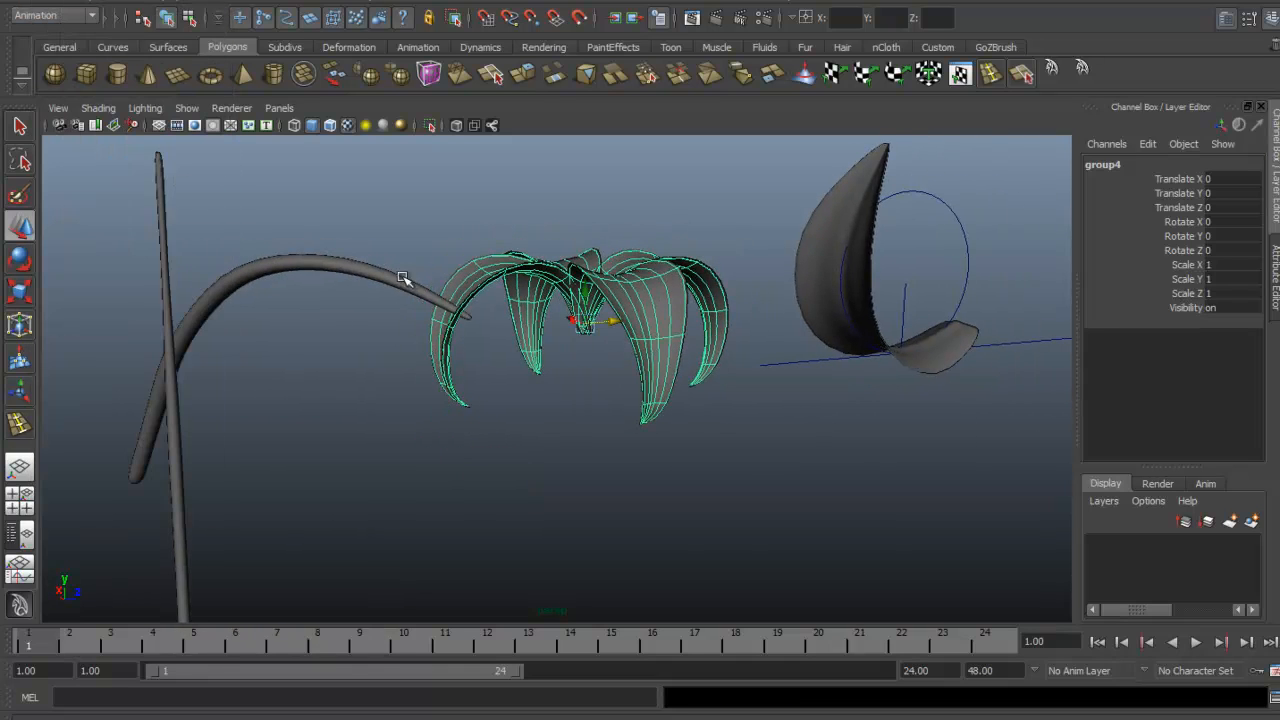
Step: Move the petal group to the curved stem's tip, about Y 0.05 and Z -1.10, and rotate it about 110° around X
mouse_move(507, 284)
alt+mouse_down()
mouse_move(559, 336)
mouse_move(493, 343)
mouse_move(491, 289)
alt+mouse_up()
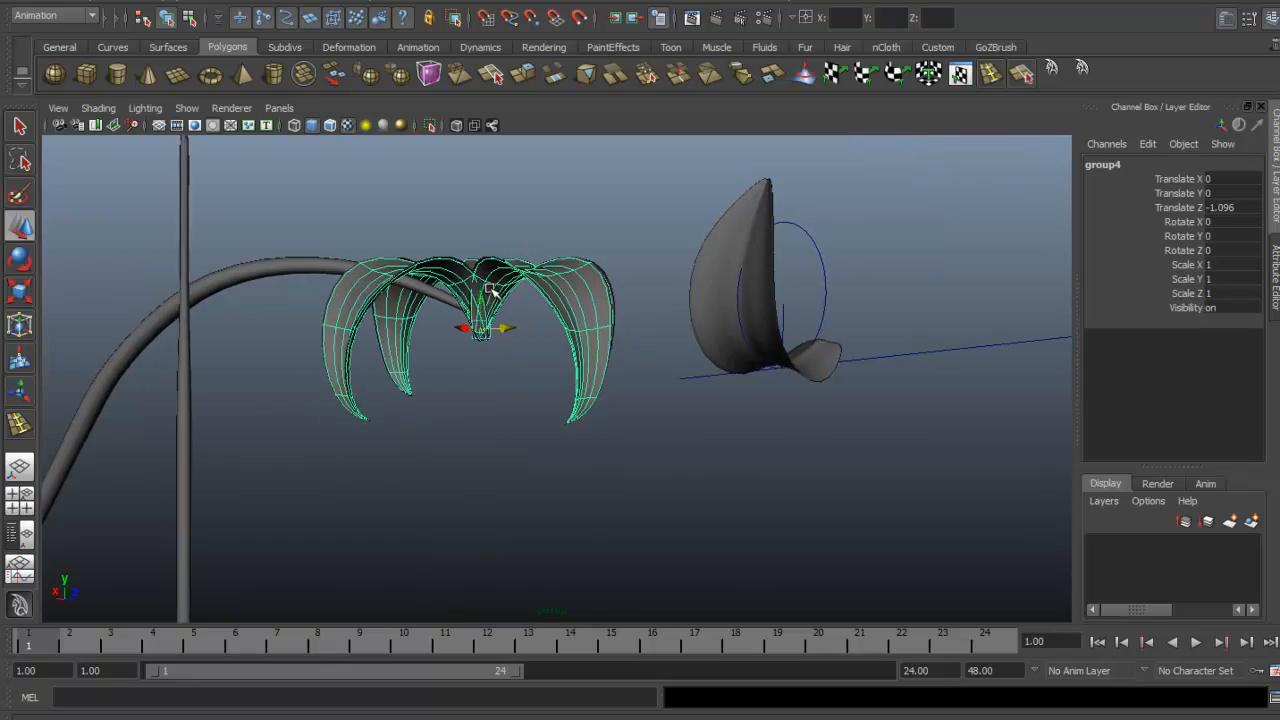
alt+middle_drag(491, 289, 599, 355)
alt+right_drag(599, 355, 686, 418)
alt+middle_drag(686, 418, 612, 311)
alt+drag(612, 311, 606, 321)
mouse_move(489, 240)
mouse_down()
mouse_move(477, 149)
mouse_move(487, 235)
mouse_up()
alt+drag(487, 235, 620, 326)
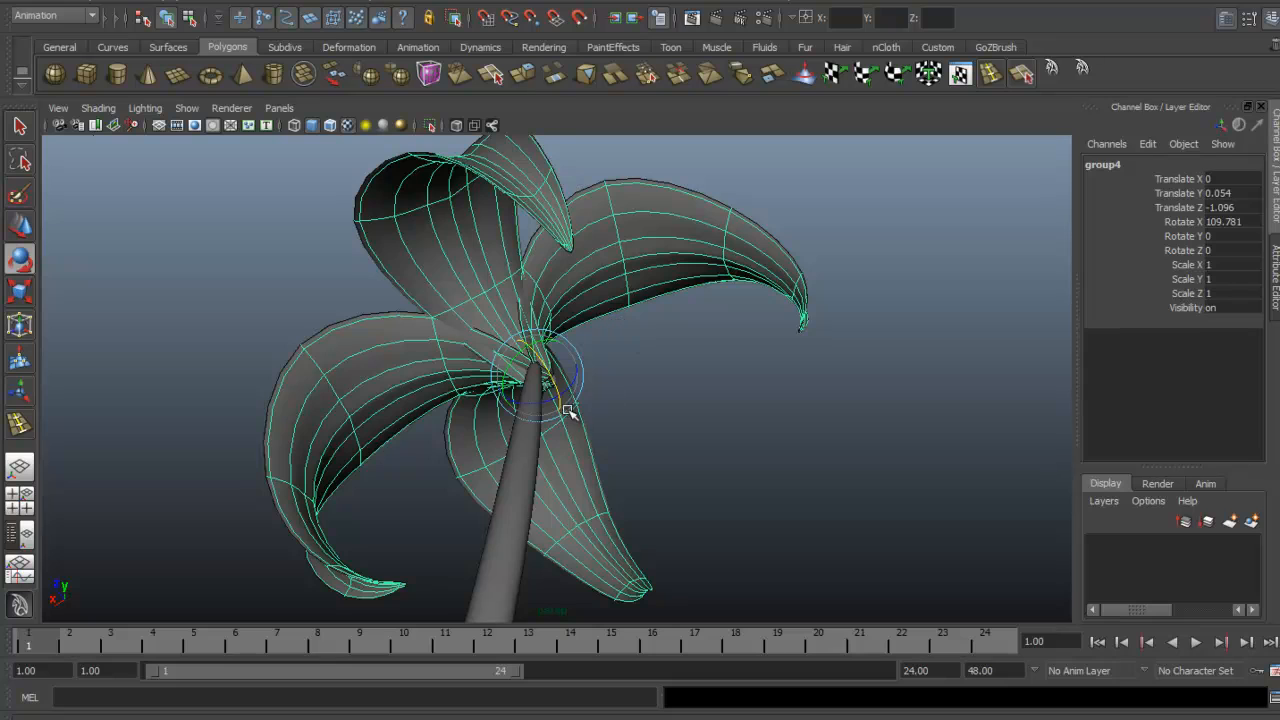
Step: Reorient the petal group to about X 127.6°, Y -31.8°, Z -12.8° and seat its base on the stem tip at about 0.12, 0.21, -1.23
drag(545, 405, 540, 332)
key(ctrl+z)
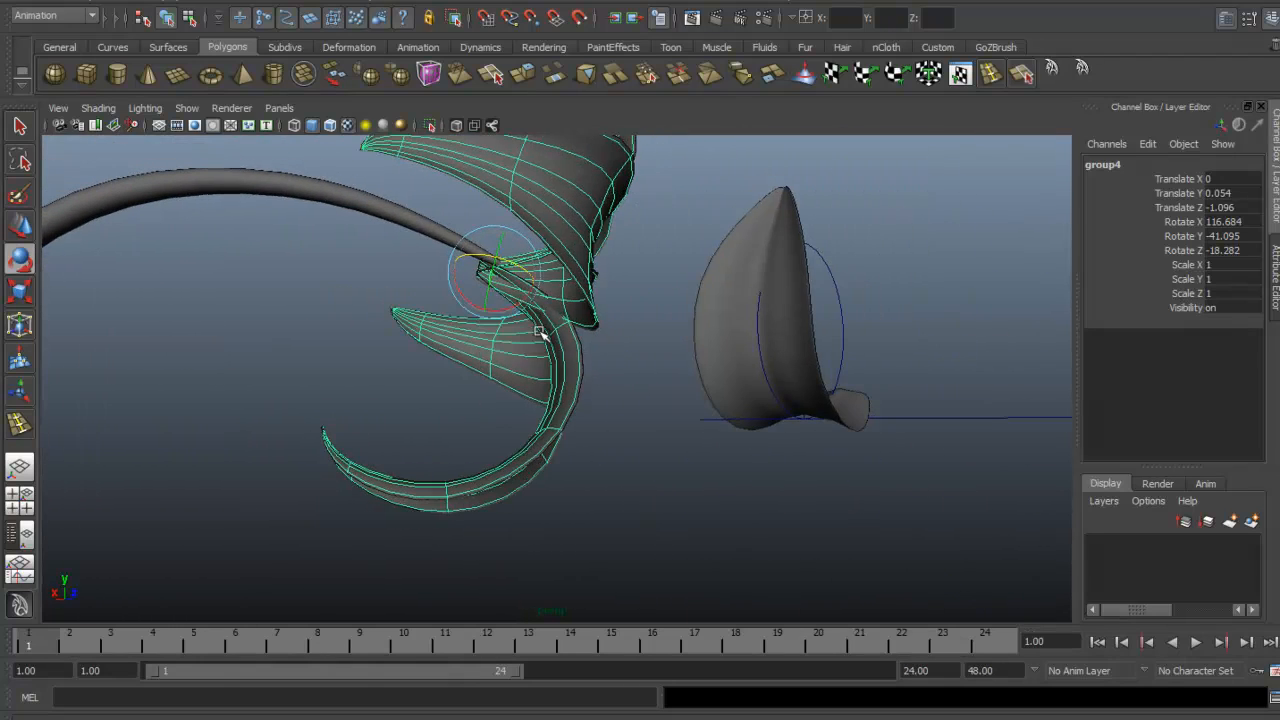
drag(465, 300, 518, 290)
key(e)
alt+drag(518, 290, 578, 291)
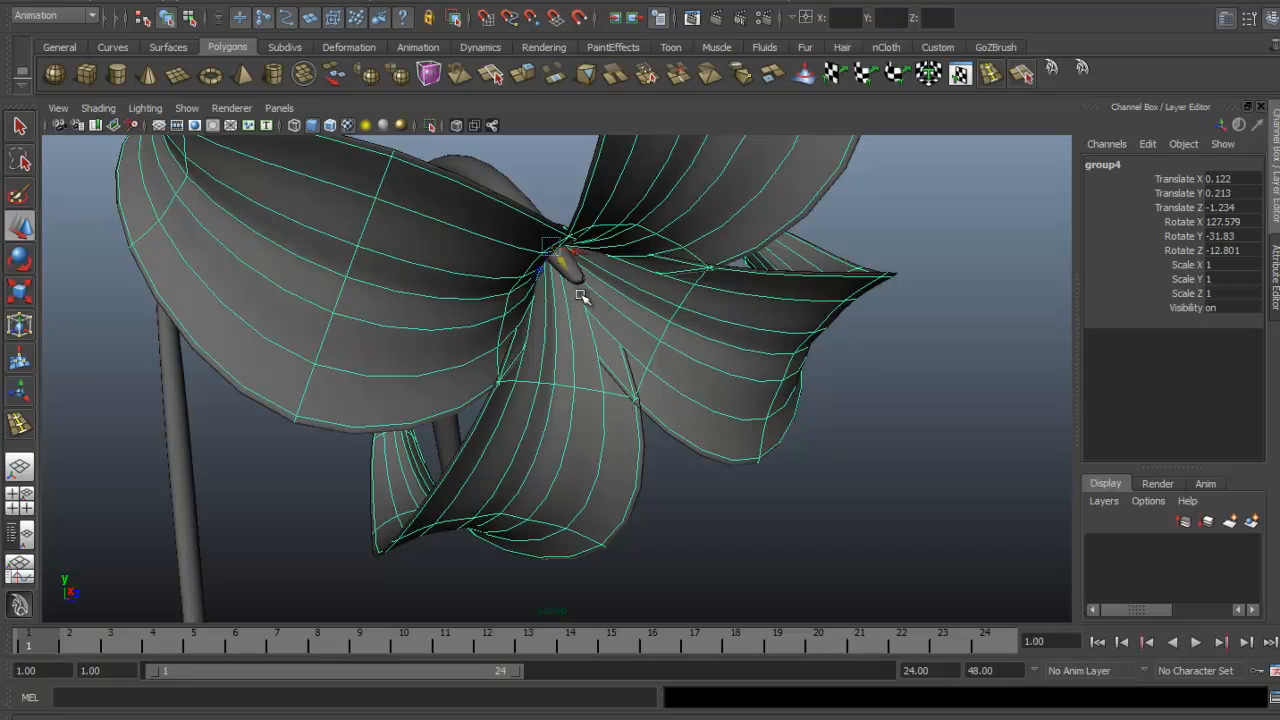
Step: Fine-tune the petal group on the stem tip with X rotation about 125.1° and position about 0.124, 0.203, -1.24
alt+drag(580, 295, 612, 321)
alt+right_drag(612, 321, 690, 346)
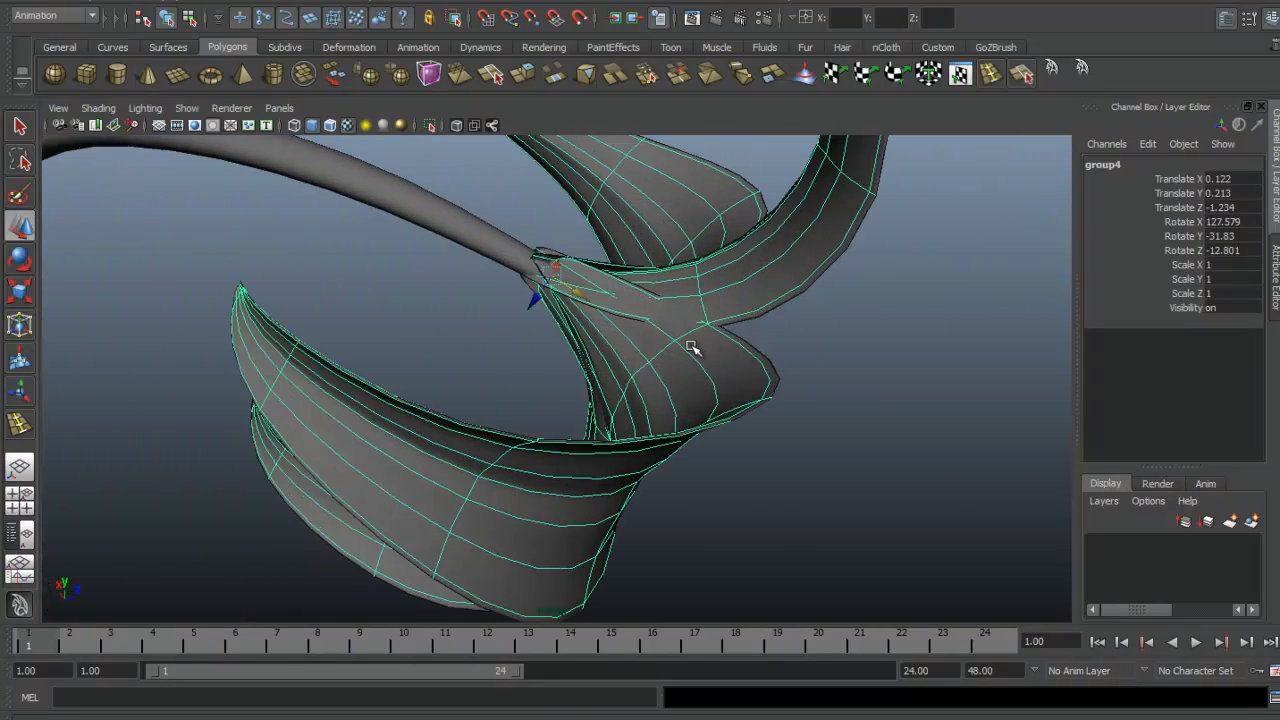
alt+drag(572, 305, 515, 295)
key(e)
alt+right_drag(515, 295, 541, 275)
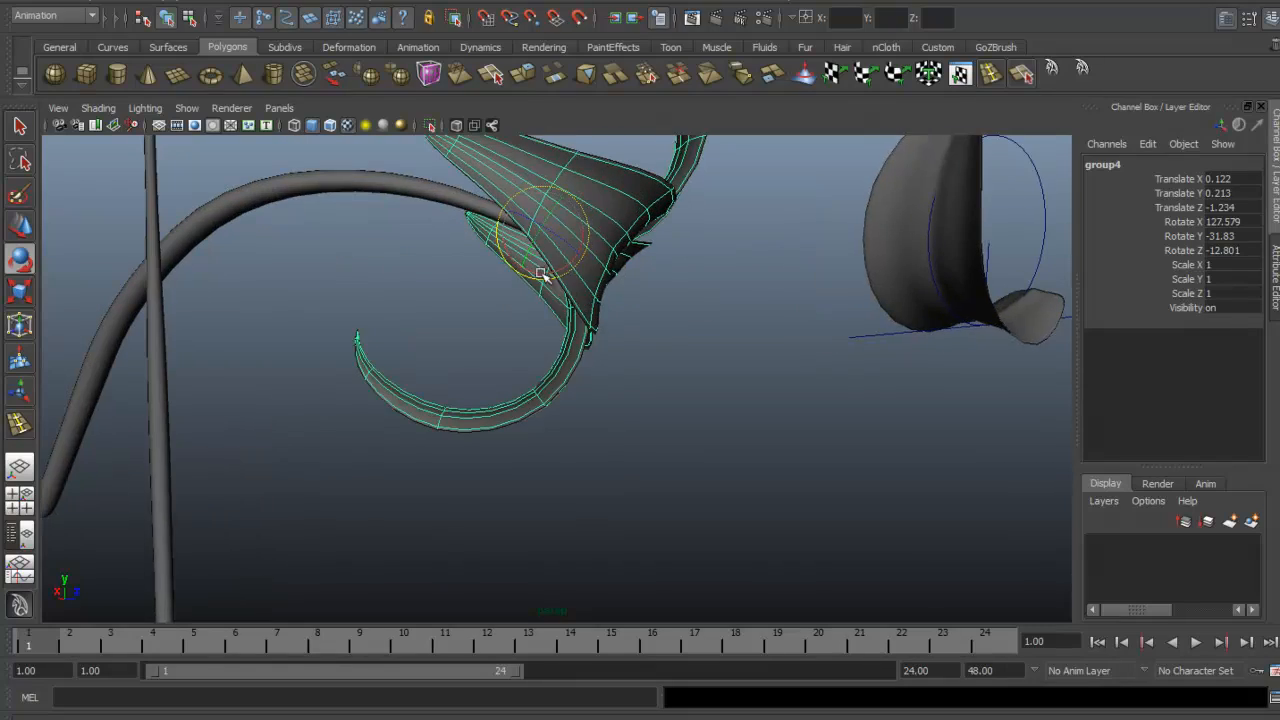
alt+drag(535, 272, 281, 209)
key(w)
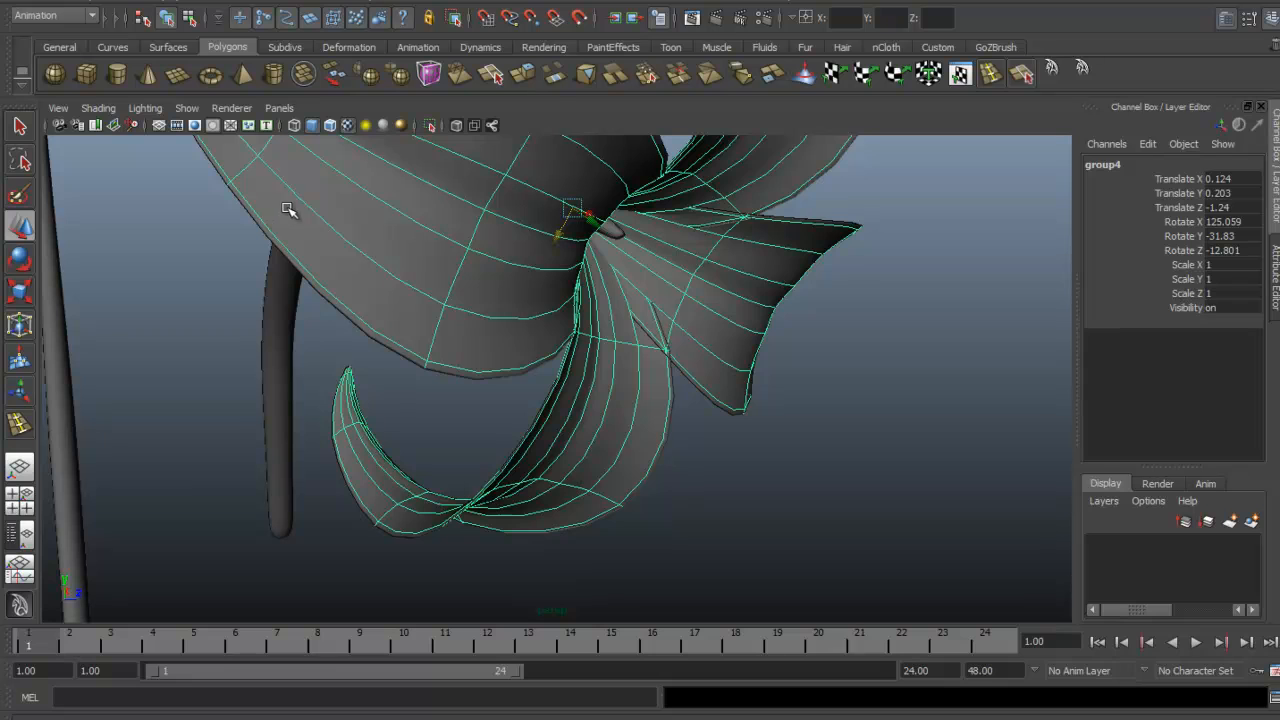
Step: Examine the attached flower from several angles and compare it with the panther lily reference image in the browser
alt+drag(355, 231, 572, 249)
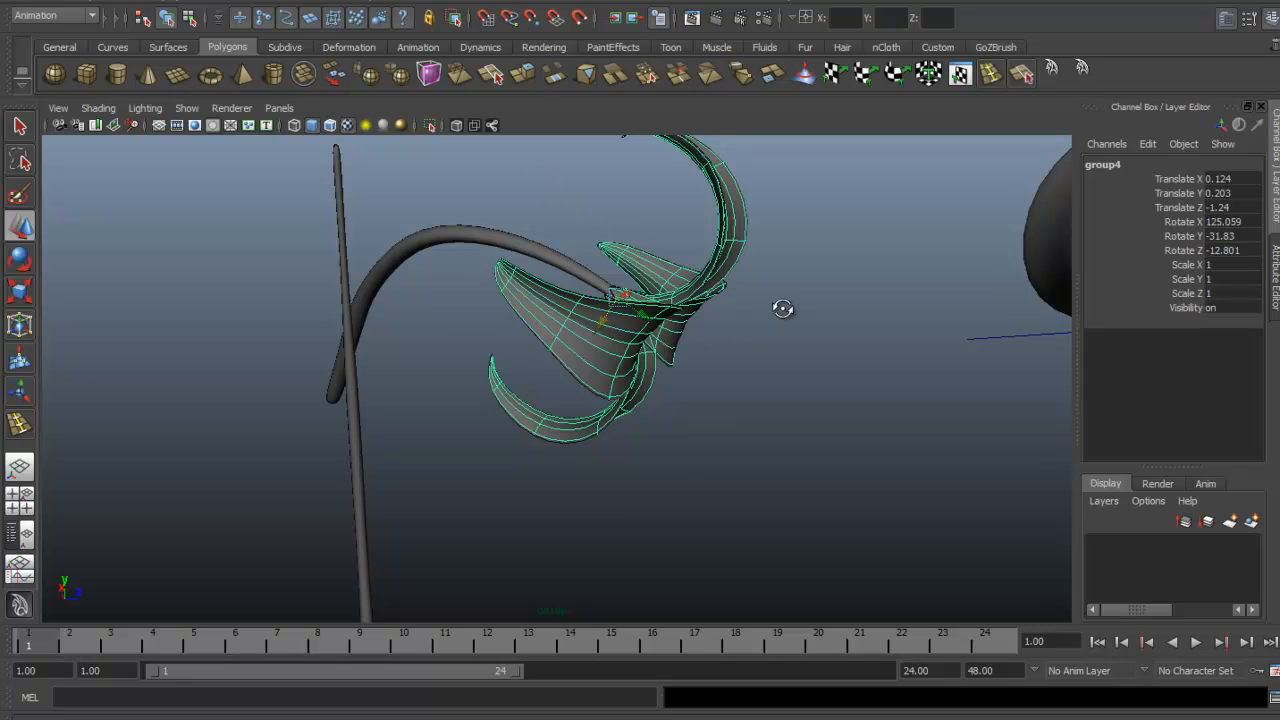
alt+drag(783, 309, 685, 306)
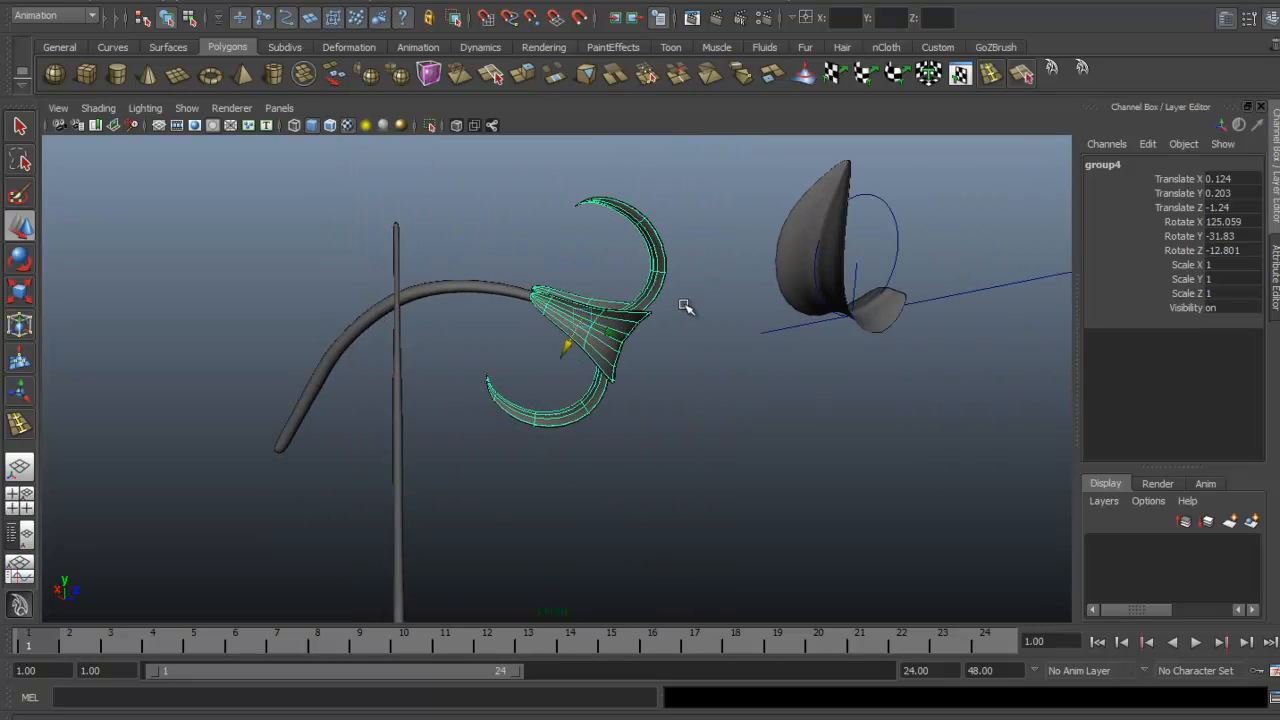
mouse_move(680, 368)
alt+mouse_down()
mouse_move(691, 360)
mouse_move(654, 326)
mouse_move(666, 348)
alt+mouse_up()
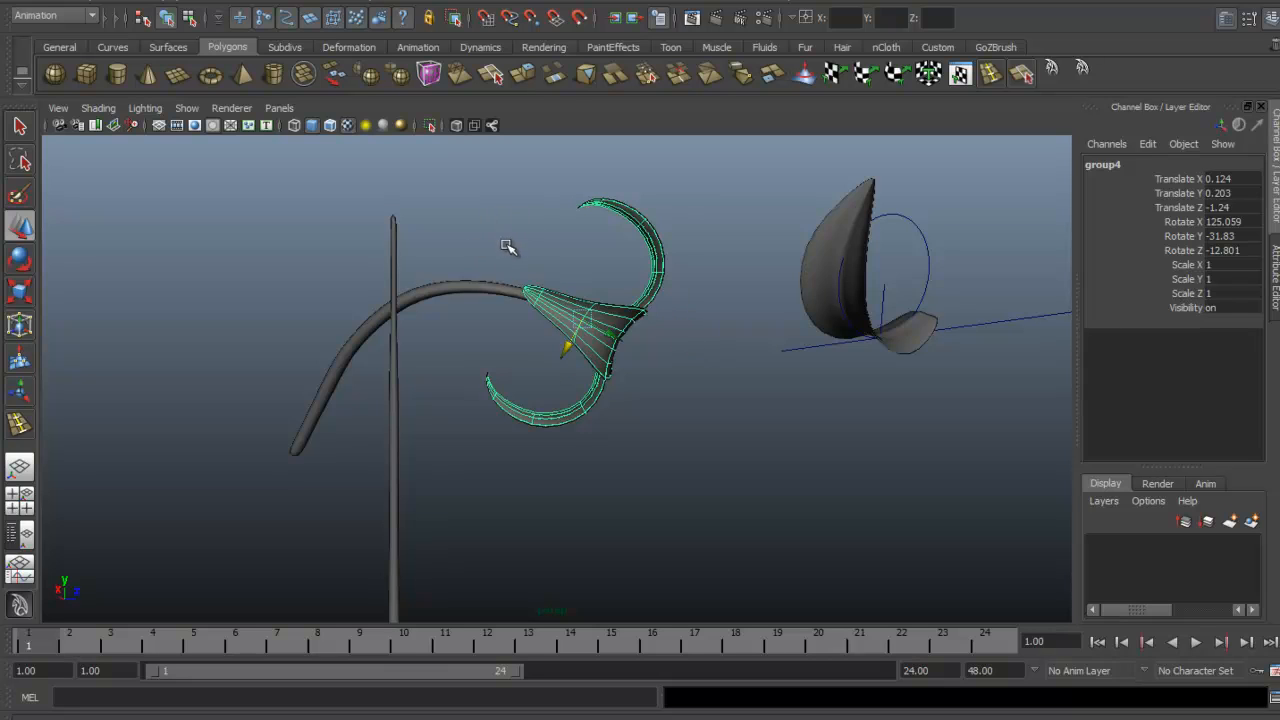
alt+drag(466, 210, 343, 194)
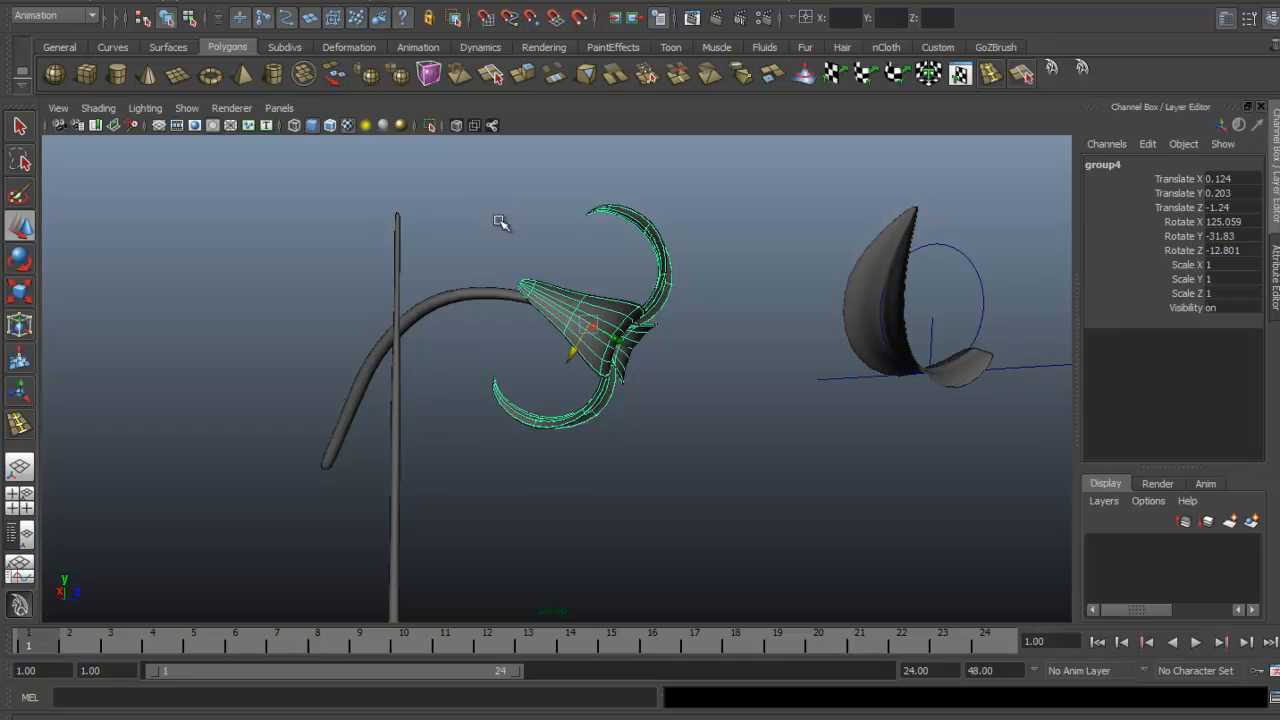
alt+drag(485, 218, 455, 228)
alt+drag(532, 264, 620, 294)
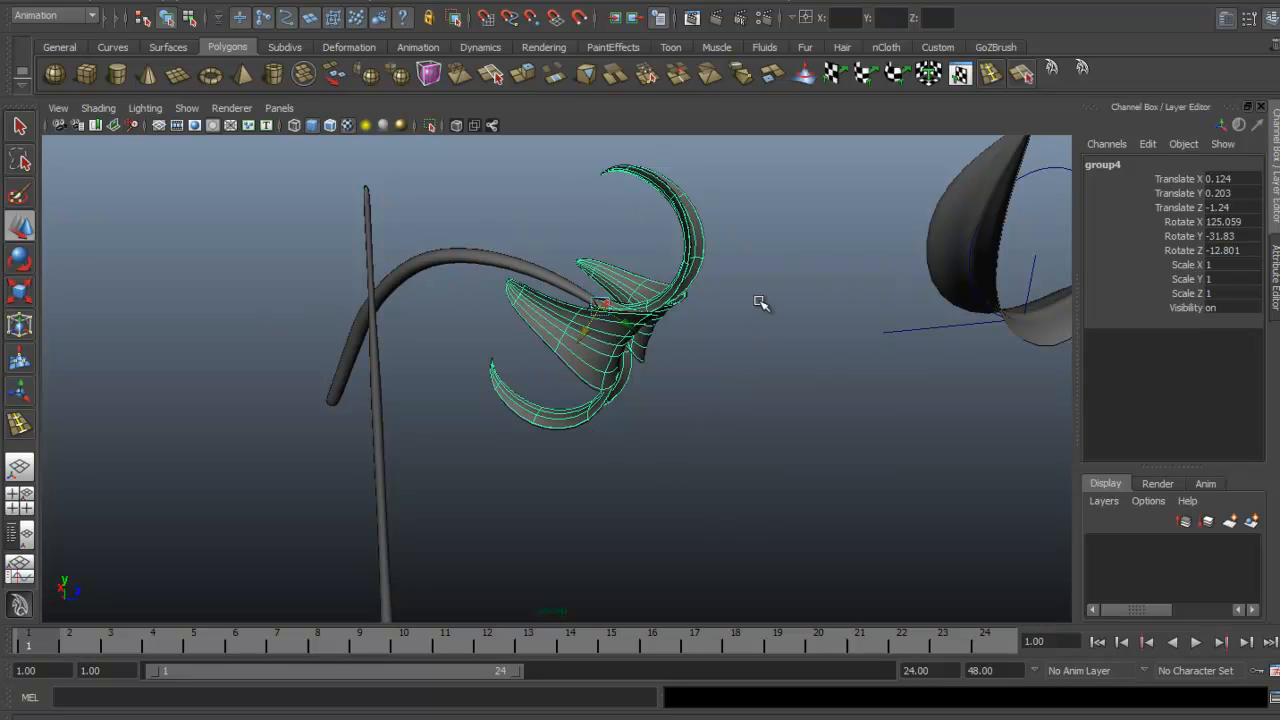
alt+drag(718, 360, 675, 455)
key(alt+Tab)
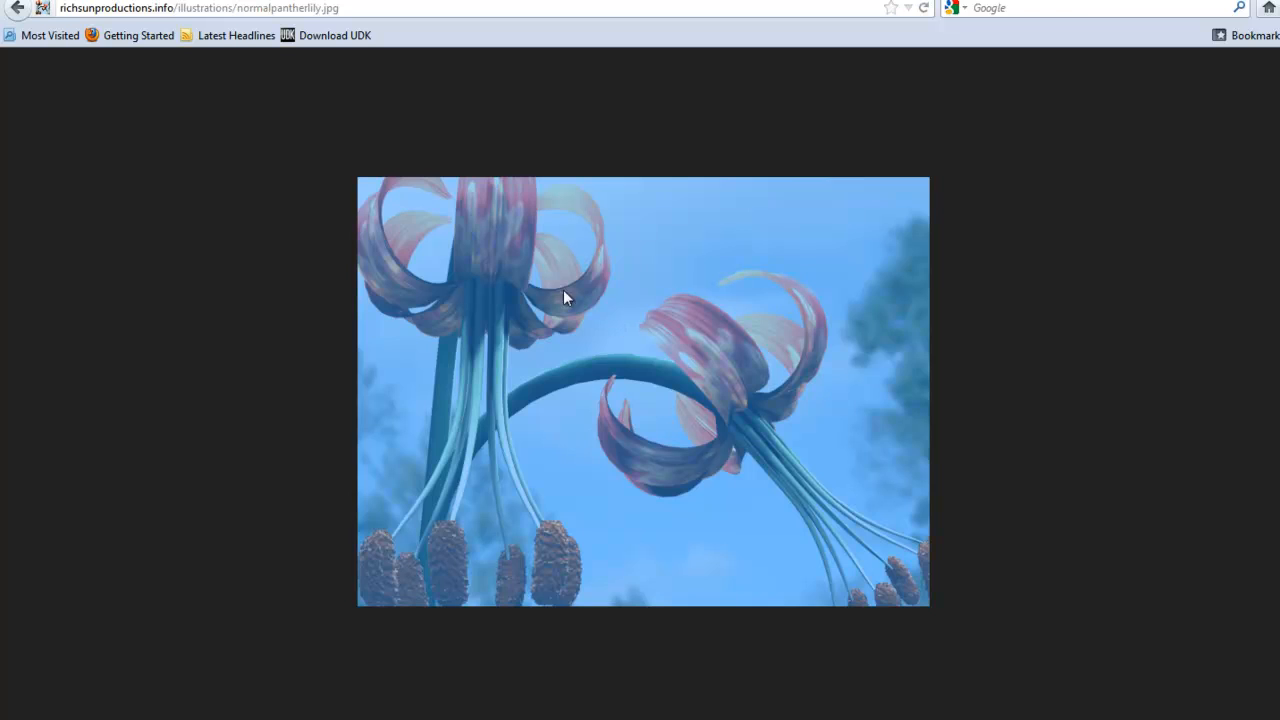
key(alt+Tab)
Step: Duplicate the flower group and move the copy to the top of the main stem, at about -1.07, 1.24, -3.36
alt+drag(609, 369, 491, 366)
drag(508, 437, 447, 371)
alt+drag(449, 372, 466, 334)
alt+right_drag(466, 334, 627, 308)
alt+drag(627, 308, 657, 286)
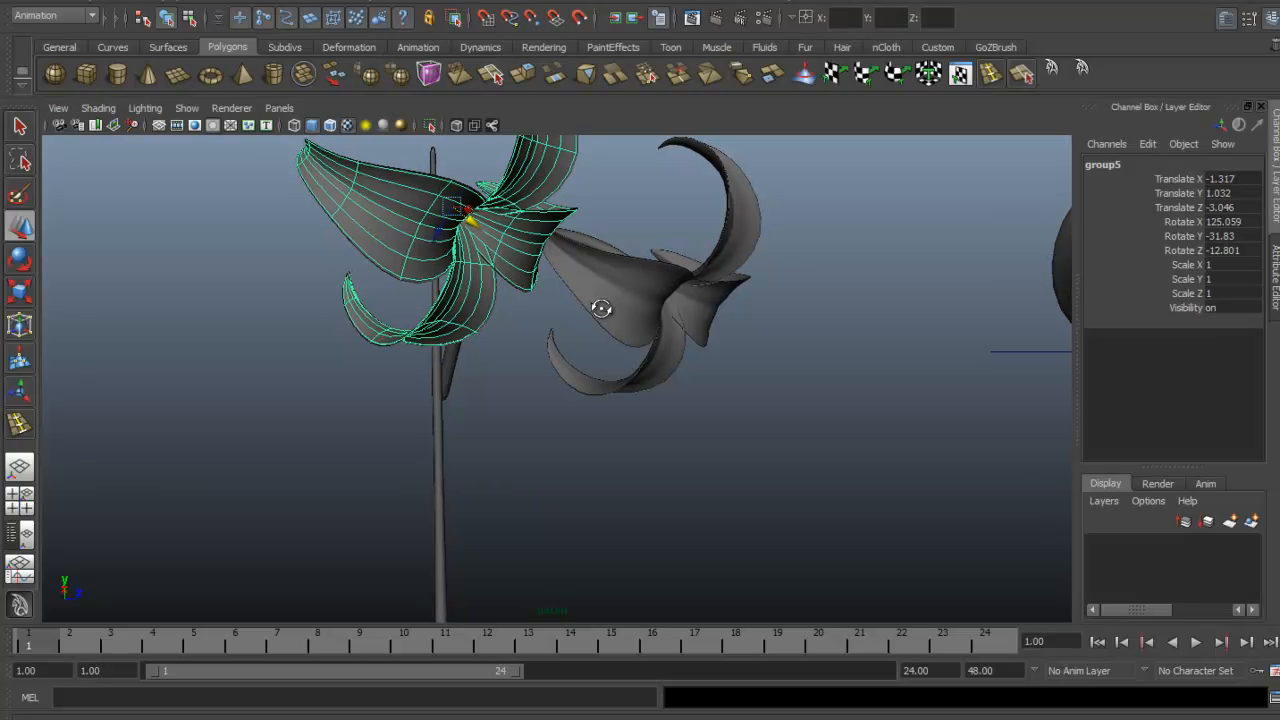
alt+drag(600, 306, 687, 356)
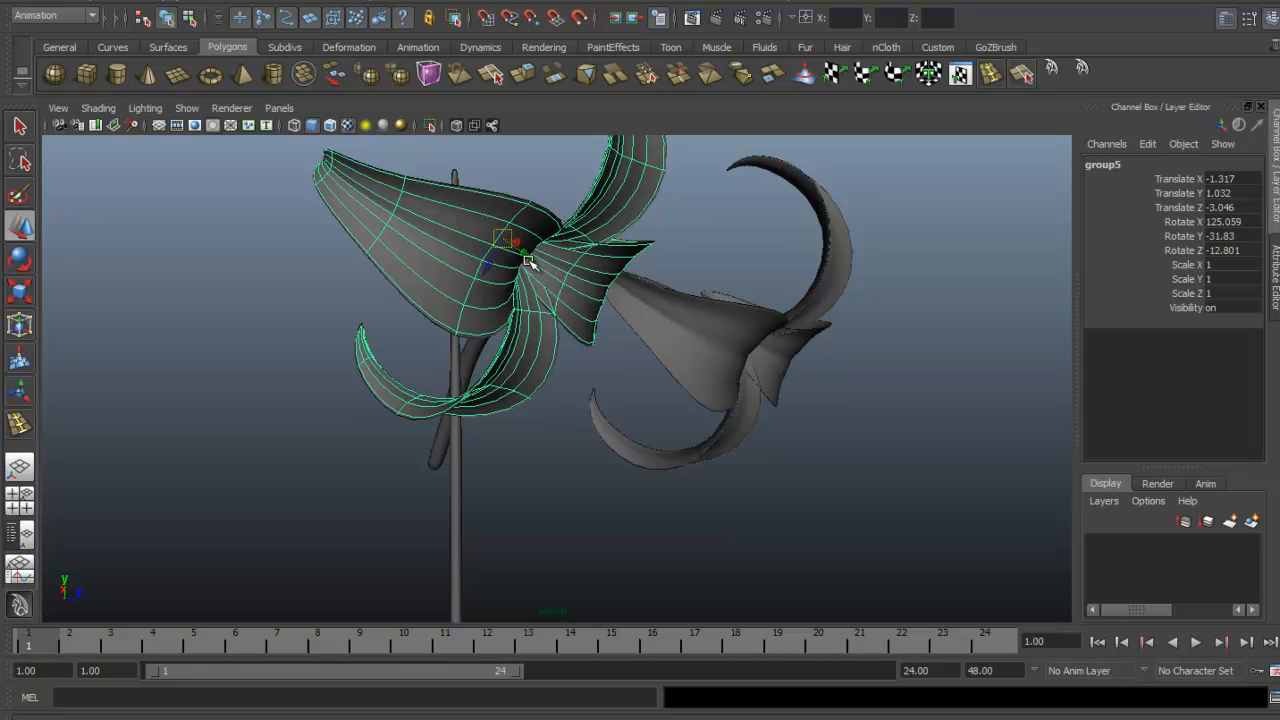
drag(526, 255, 481, 225)
Step: Rotate the duplicated flower on the main stem toward the orientation of the upper lily in the browser's reference image
key(alt+Tab)
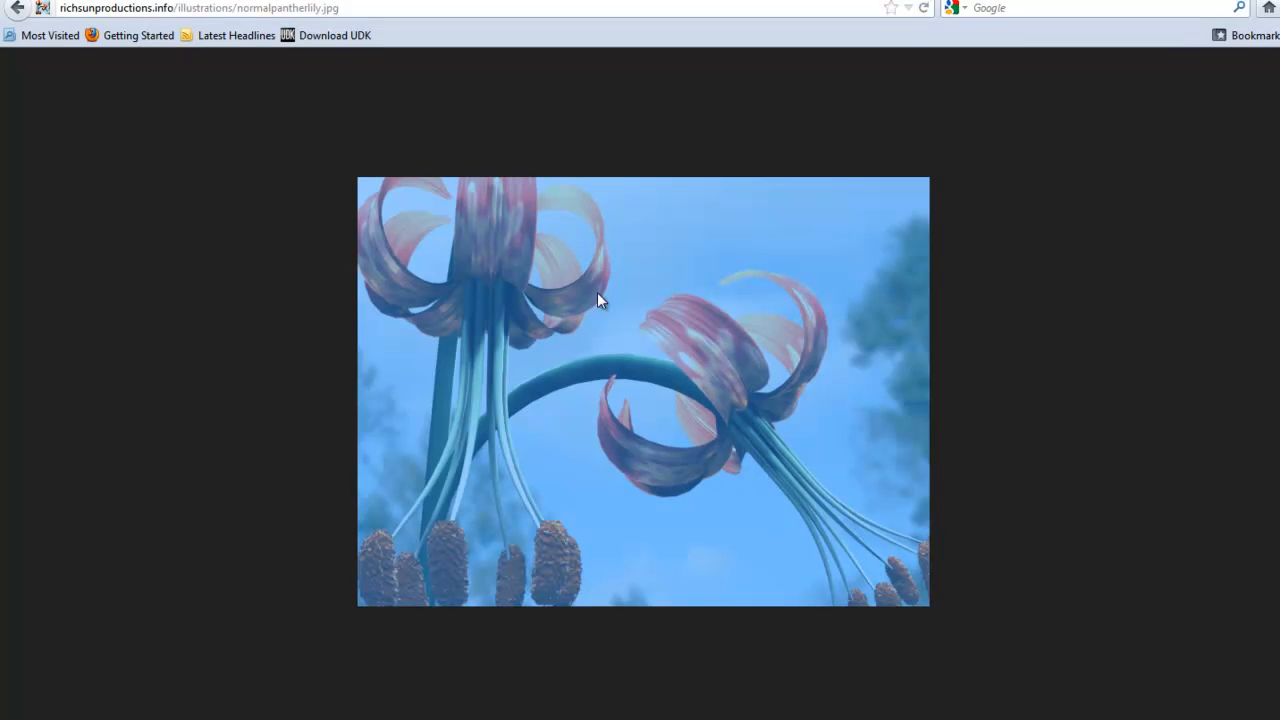
key(alt+Tab)
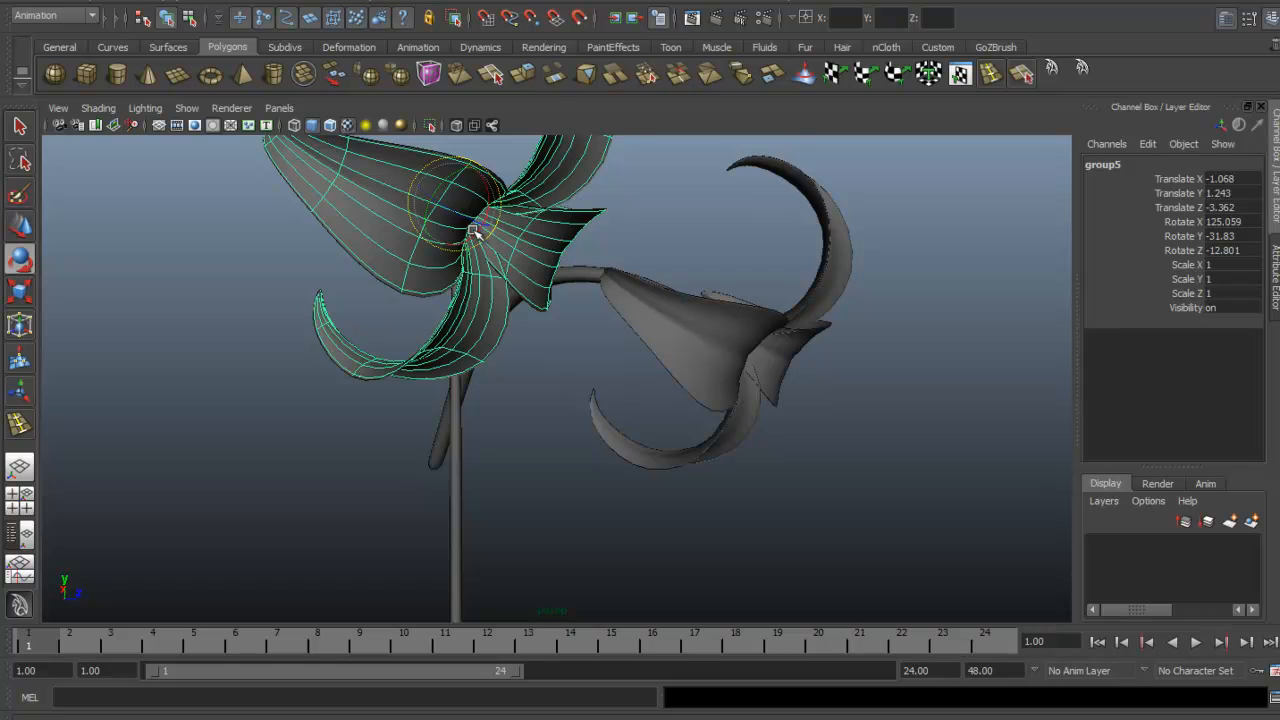
drag(482, 232, 463, 241)
key(alt+Tab)
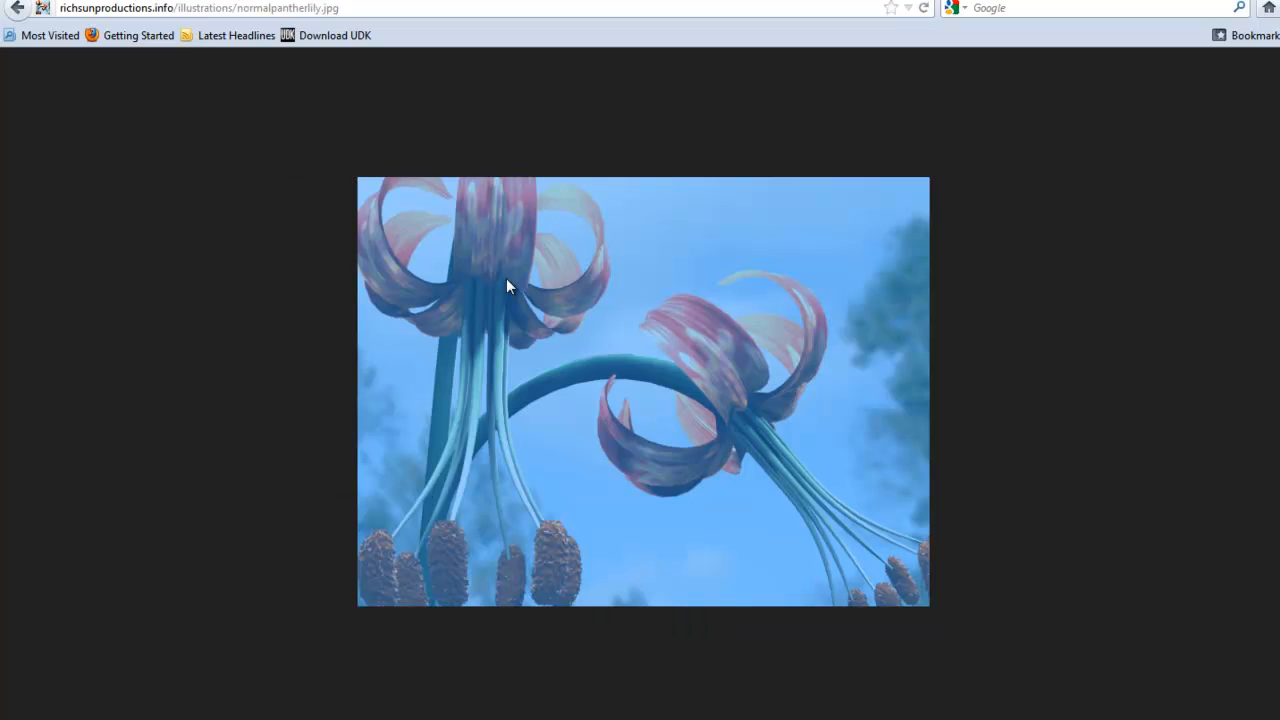
key(alt+Tab)
drag(455, 183, 417, 210)
Step: Adjust the upper flower against the reference image to position about -1.09, 1.21, -3.46 and rotation about X 181.6°, Y 1.0°, Z -29.6°
key(w)
key(alt+Tab)
key(alt+Tab)
key(e)
drag(477, 257, 428, 251)
key(alt+Tab)
key(alt+Tab)
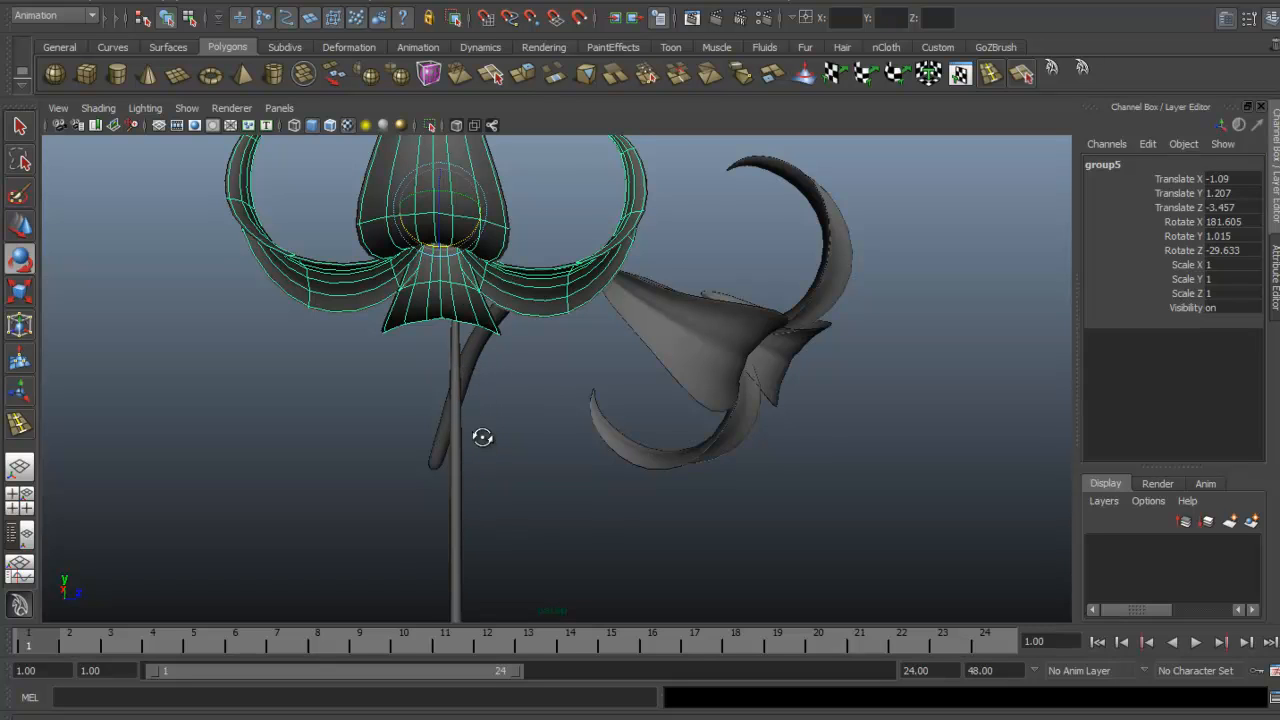
Step: Refine the upper flower's rotation to about X 177.6°, Y 6.9°, Z -29.5° and its position to about -1.09, 1.20, -3.42
mouse_move(480, 437)
alt+mouse_down()
mouse_move(481, 415)
mouse_move(497, 466)
mouse_move(500, 450)
alt+mouse_up()
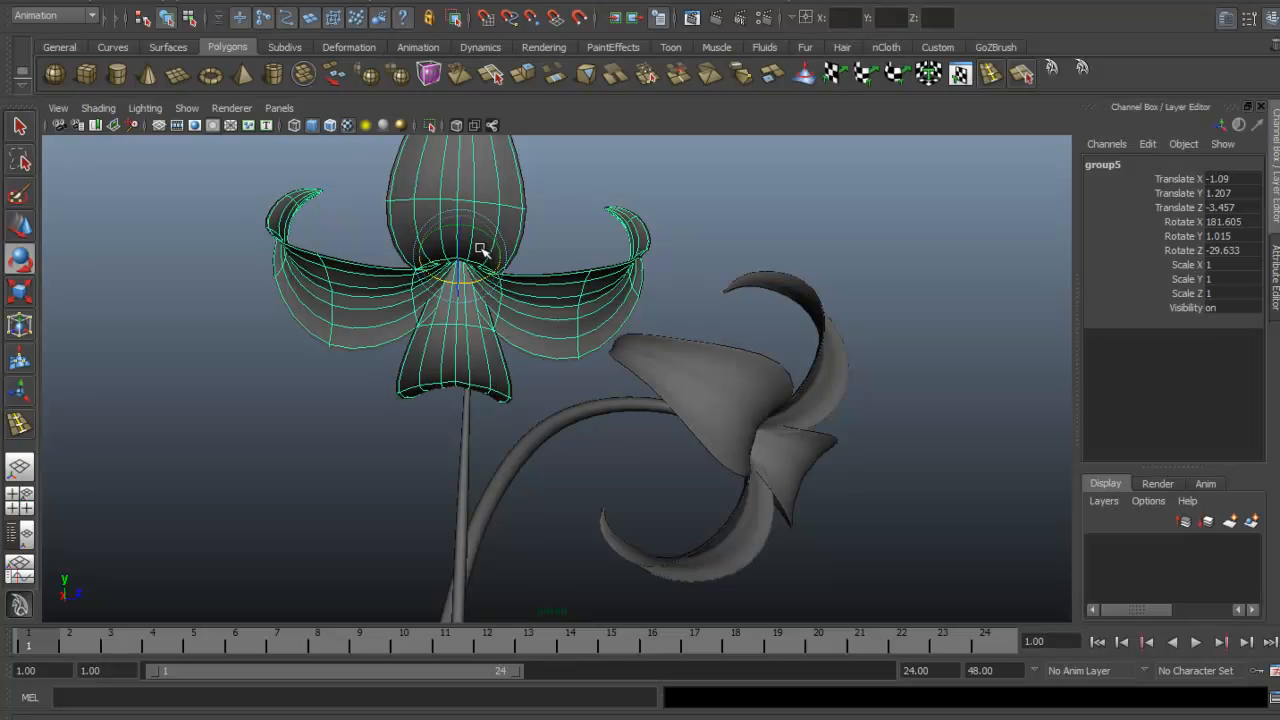
drag(478, 233, 486, 240)
key(w)
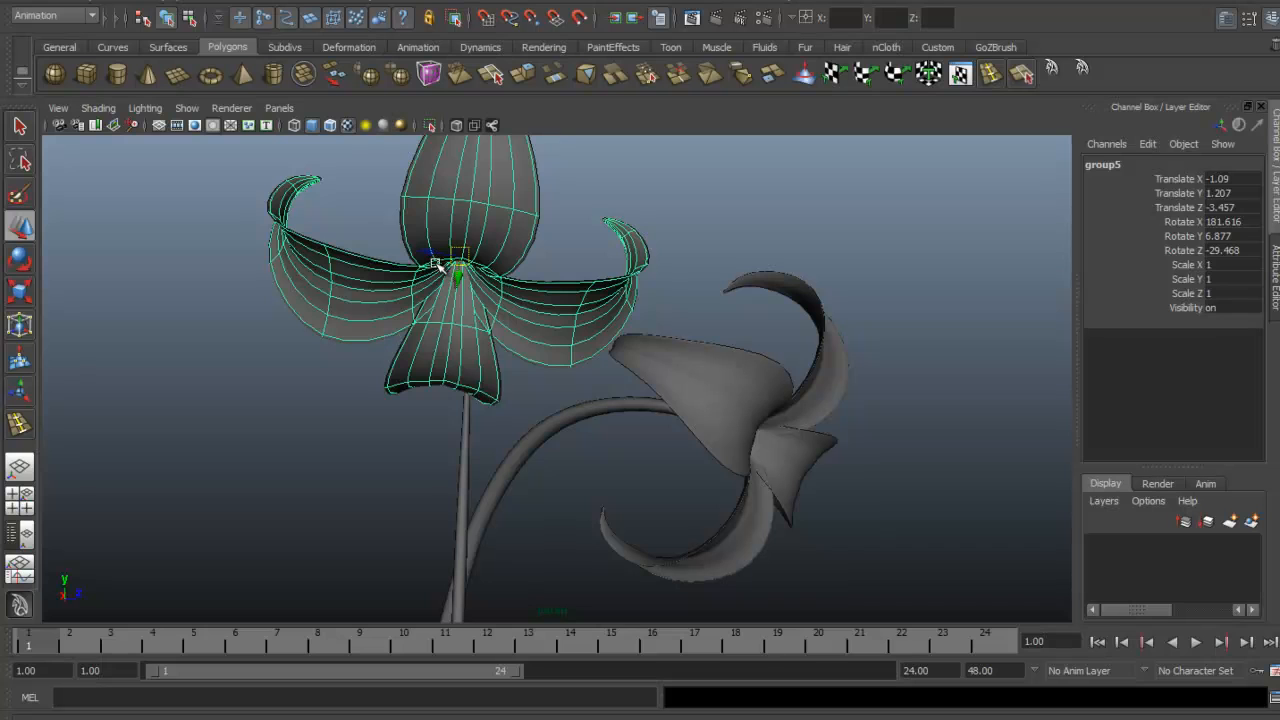
mouse_move(436, 261)
mouse_down()
mouse_move(494, 268)
mouse_move(449, 252)
mouse_up()
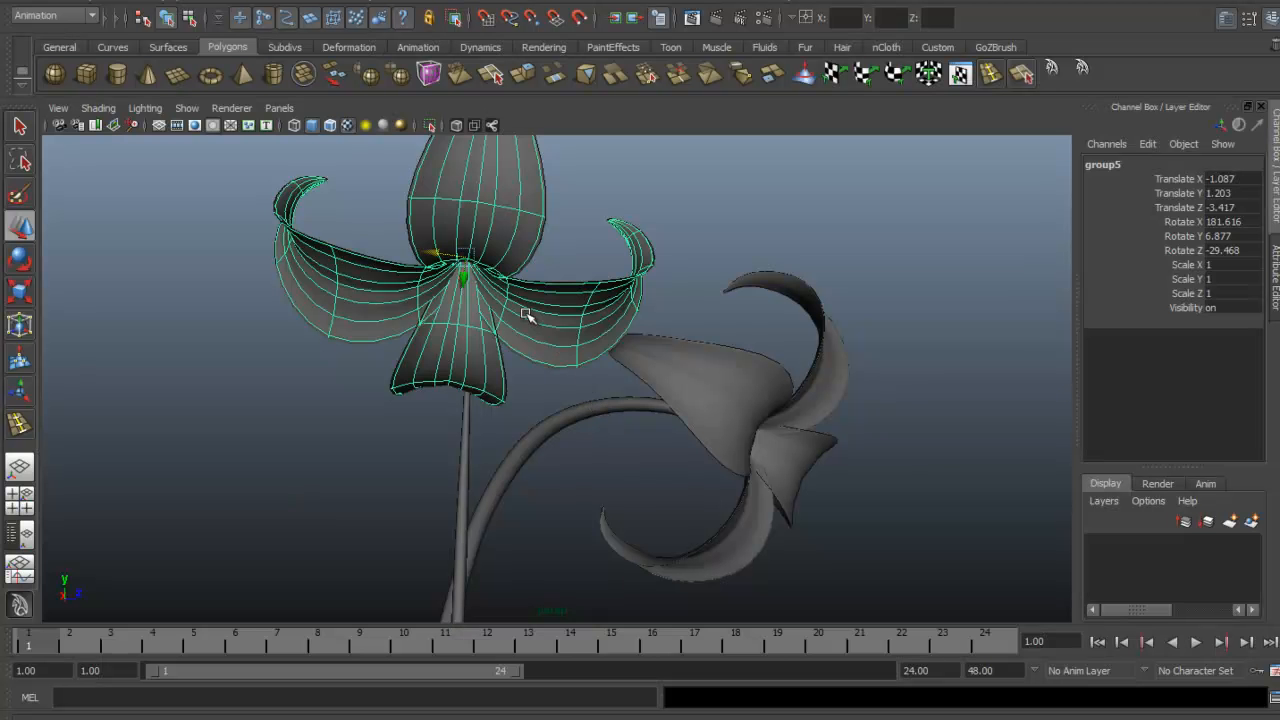
key(e)
mouse_move(483, 288)
mouse_down()
mouse_move(494, 286)
mouse_move(473, 284)
mouse_up()
key(ctrl+z)
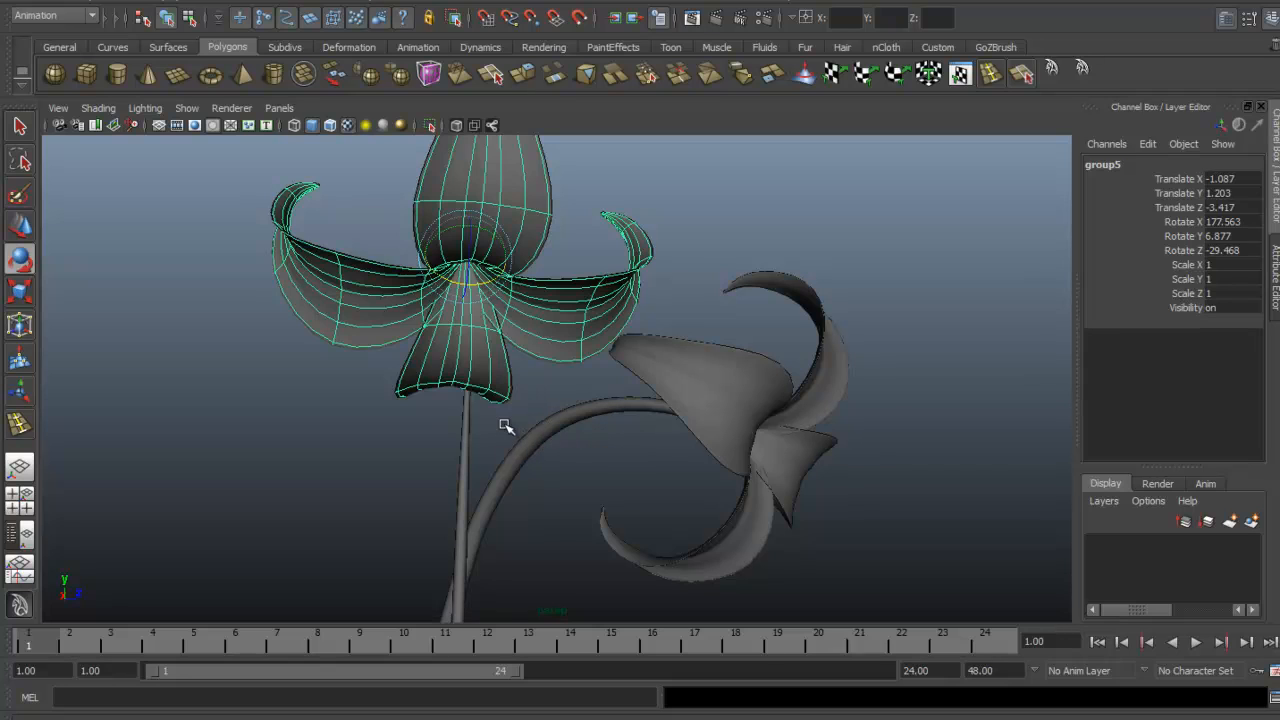
Step: Group the side flower's petals with its curved stem, center the group's pivot and duplicate the group
drag(524, 416, 329, 194)
drag(903, 337, 686, 556)
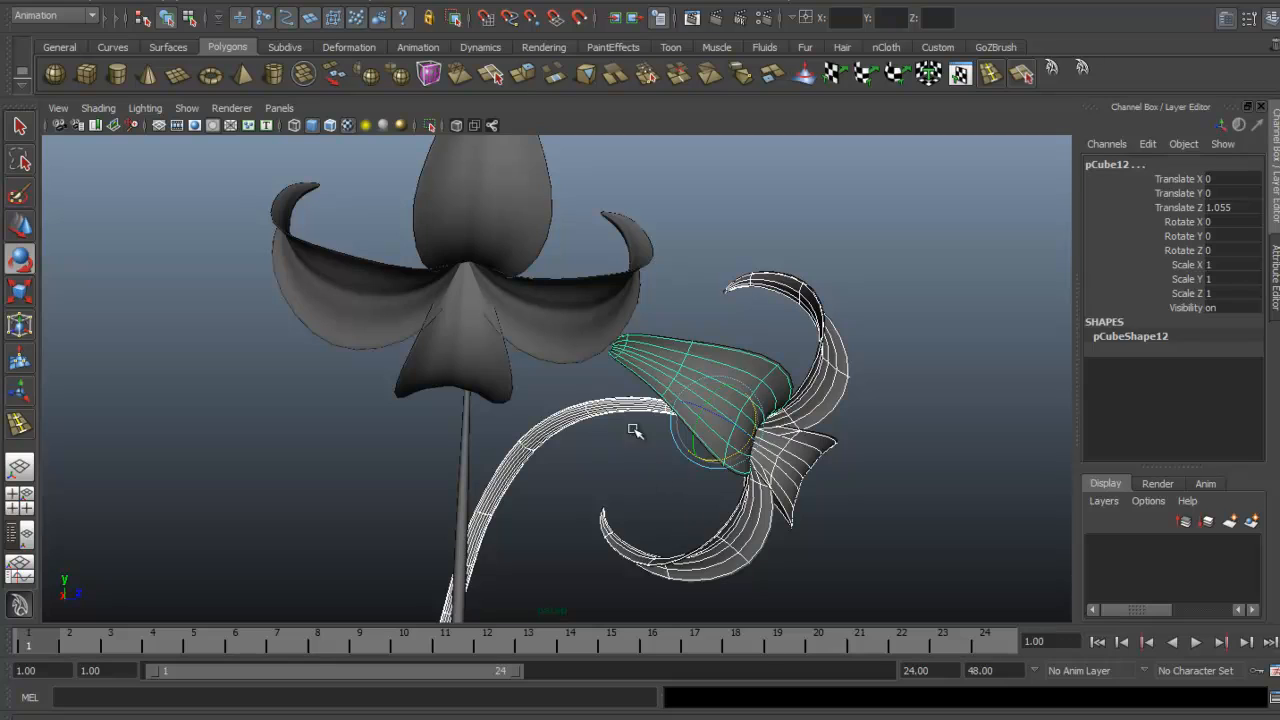
key(ctrl+g)
click(88, 3)
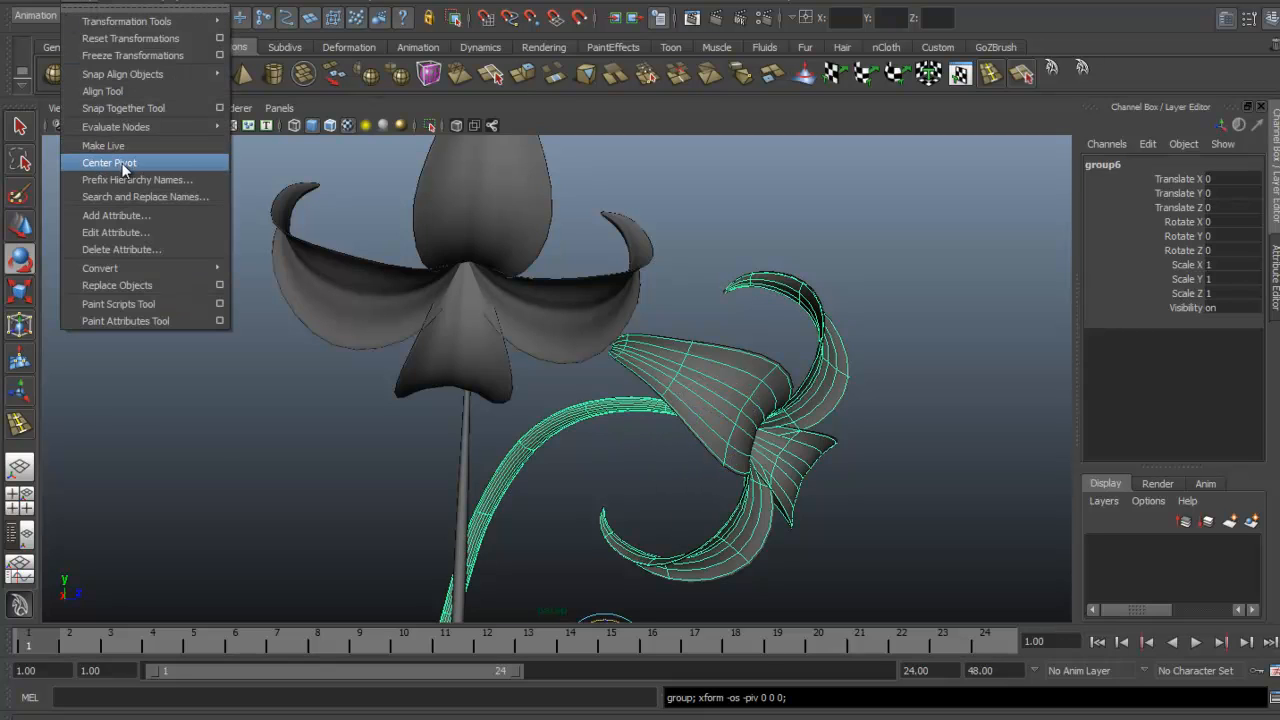
click(80, 161)
key(ctrl+g)
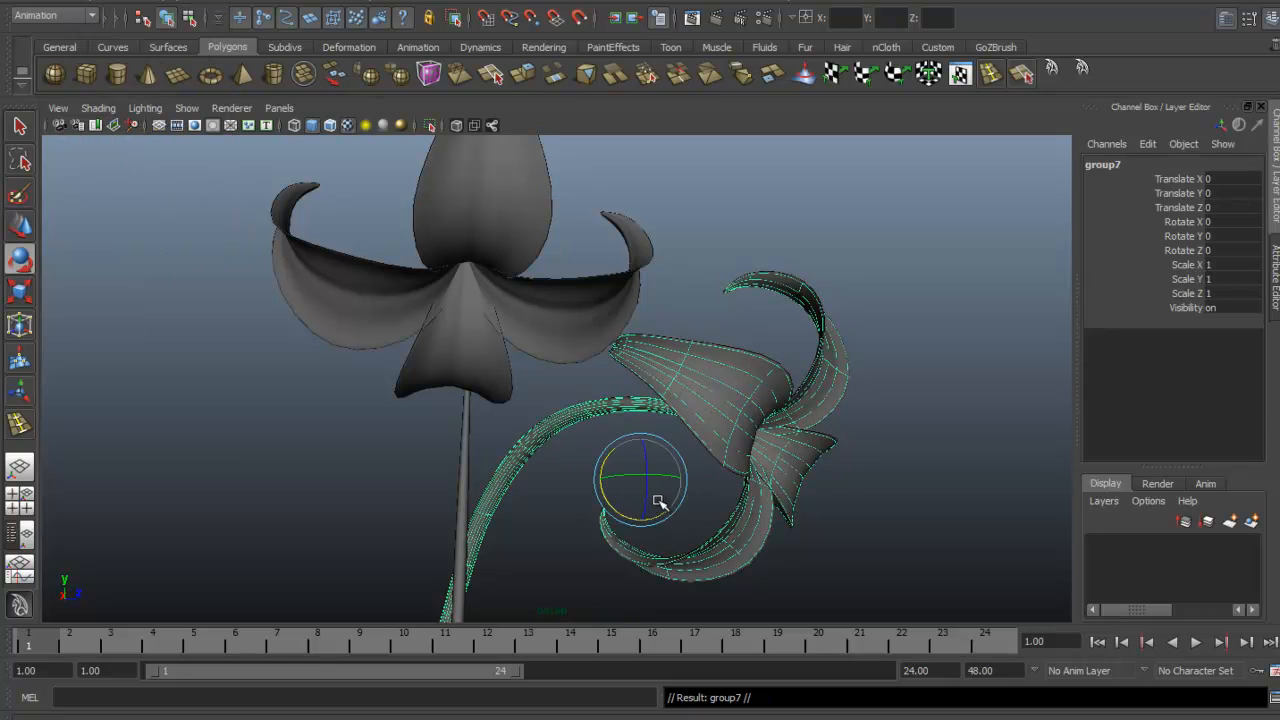
Step: Move the duplicate onto the main stem at about X -1.19, Z -0.95 and rotate it to about X 30.1°, Y -40.3°, Z -28.8°
drag(643, 477, 518, 460)
key(w)
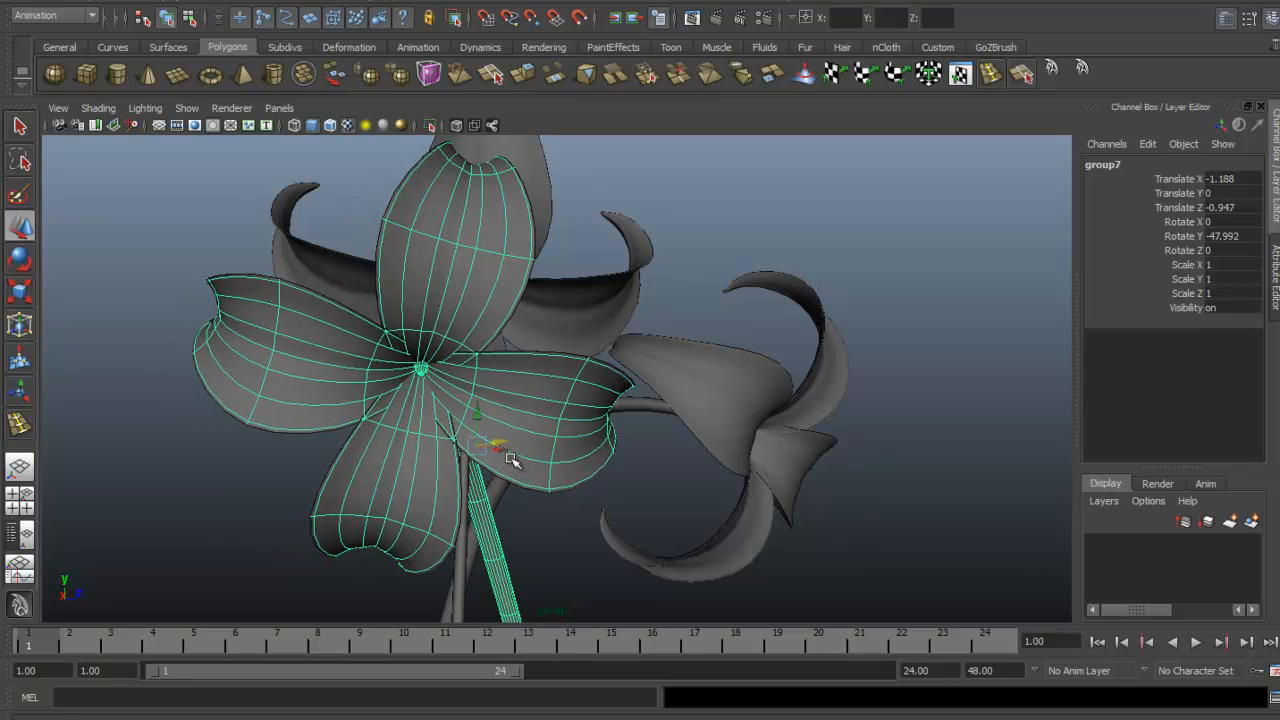
key(e)
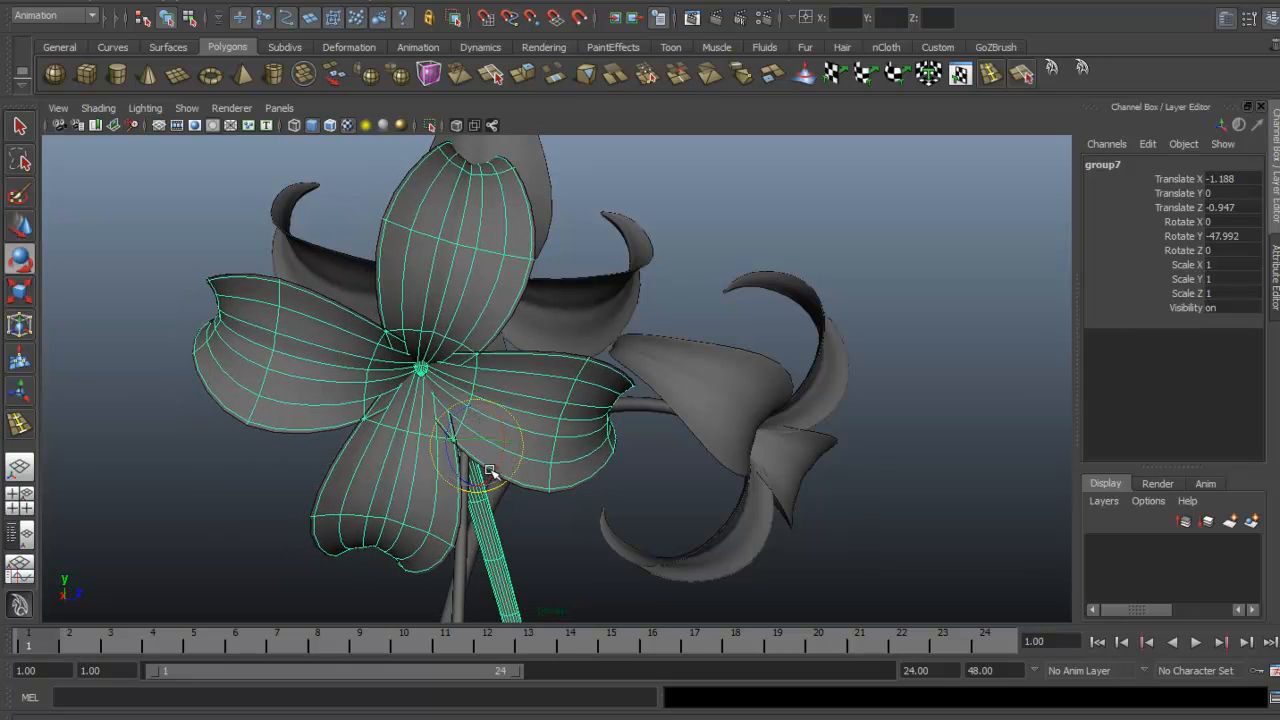
drag(491, 479, 490, 478)
drag(457, 420, 463, 411)
key(alt+Tab)
key(alt+Tab)
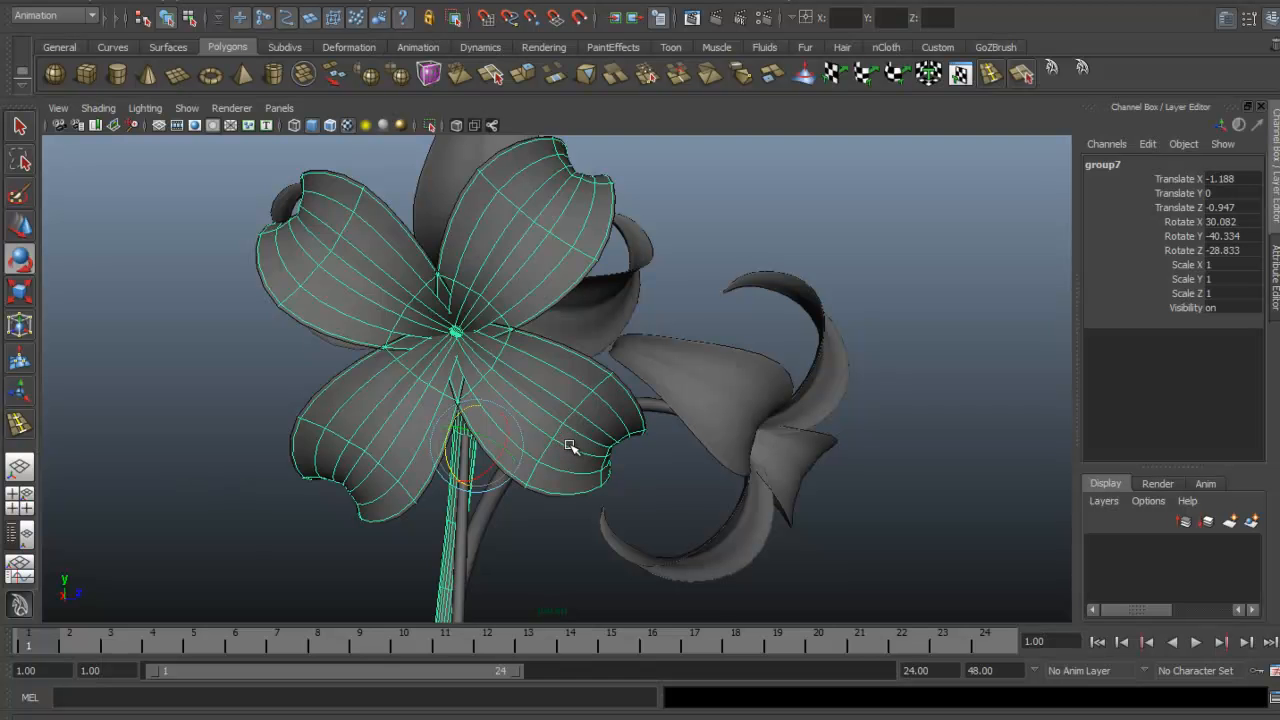
Step: Delete the four petals of the duplicated flower and the old thin main stem, keeping the duplicated stem
click(378, 423)
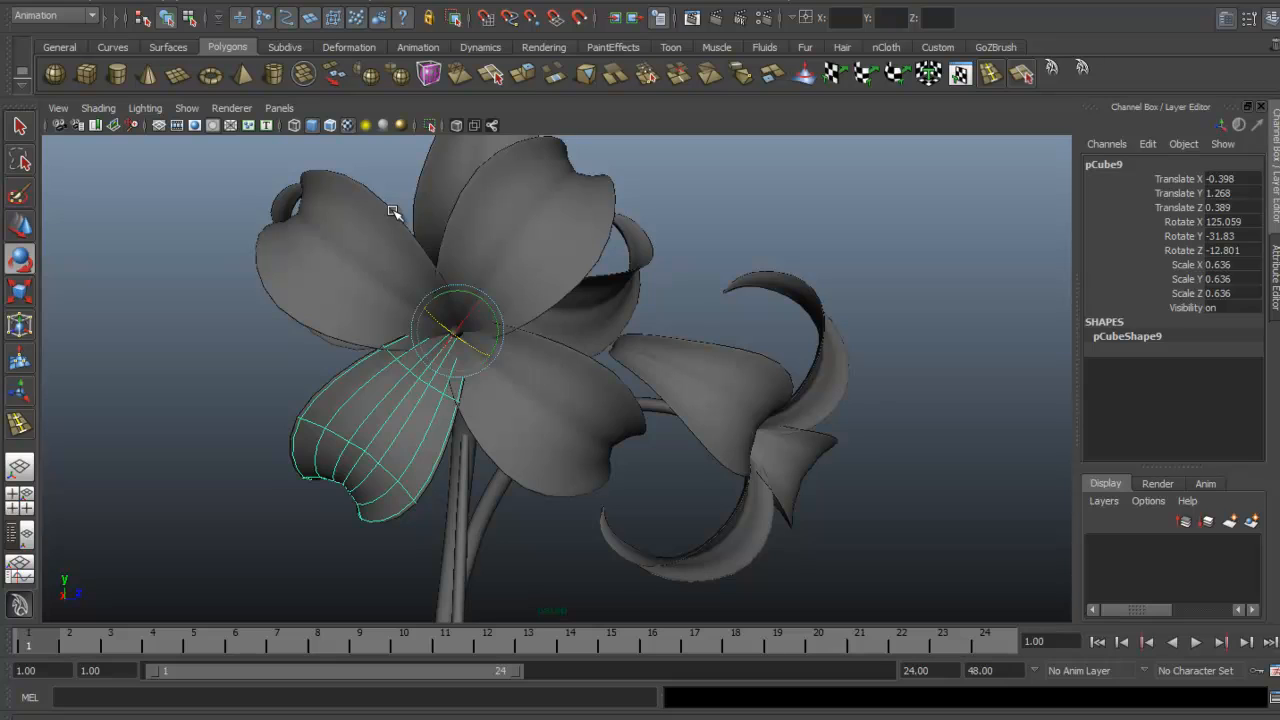
shift+click(393, 212)
shift+click(580, 176)
shift+click(625, 418)
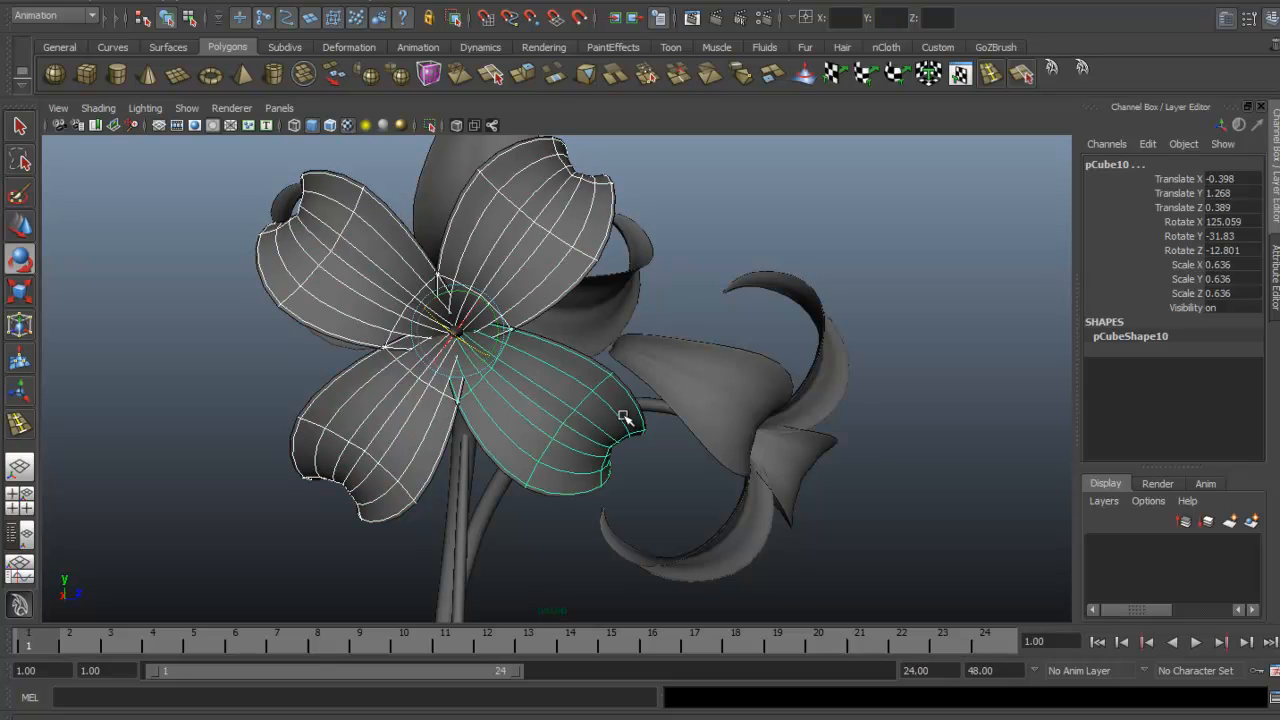
key(Delete)
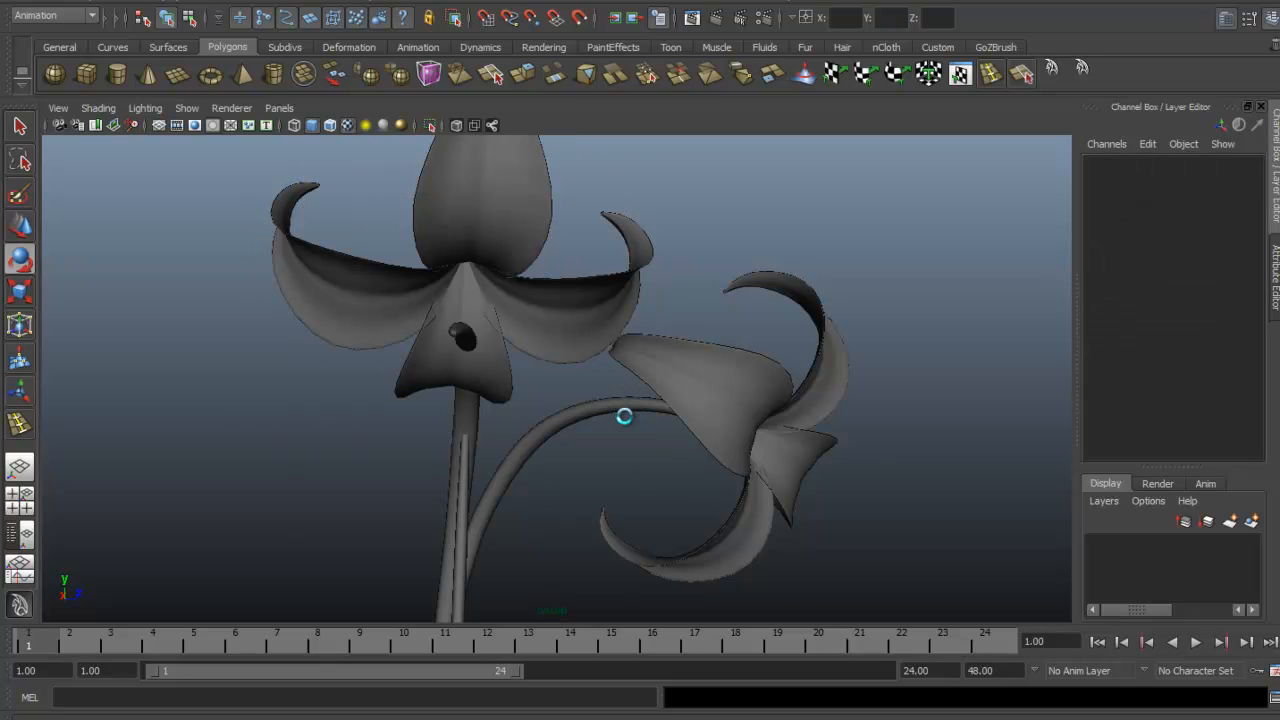
click(463, 540)
click(578, 563)
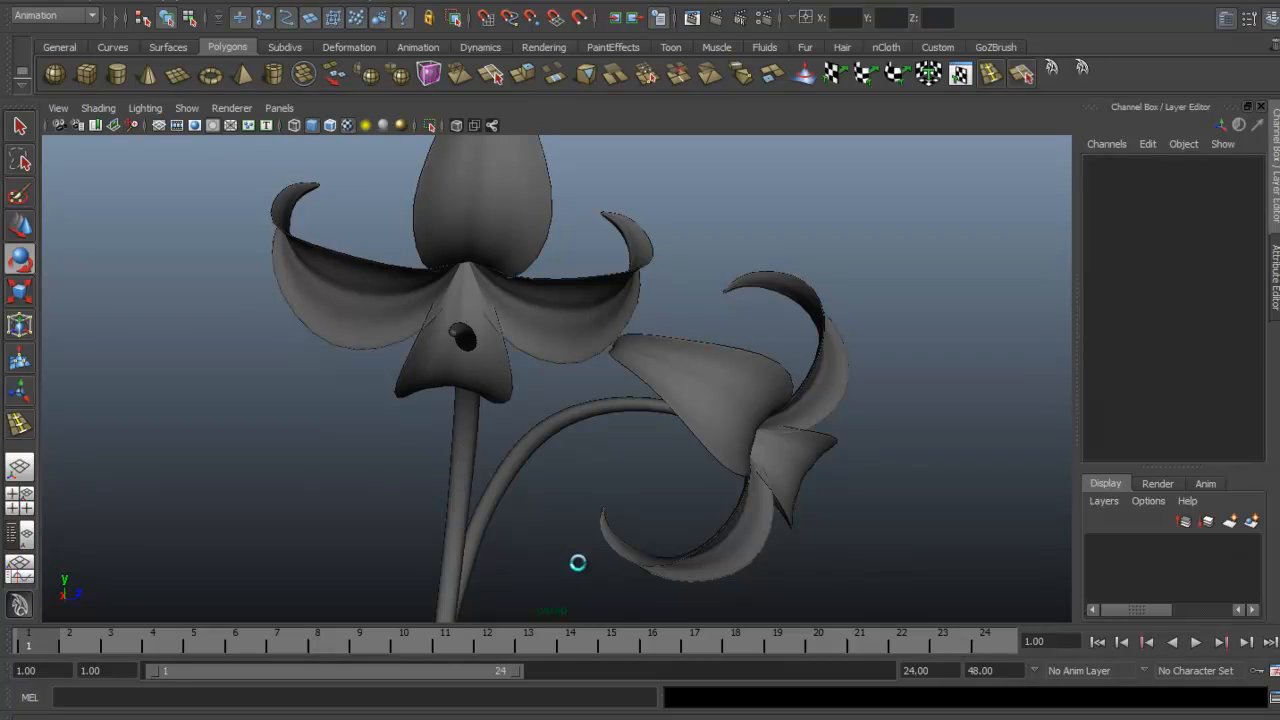
Step: Center the pivot of the duplicated stem beneath the upper flower
click(465, 461)
key(w)
key(e)
key(w)
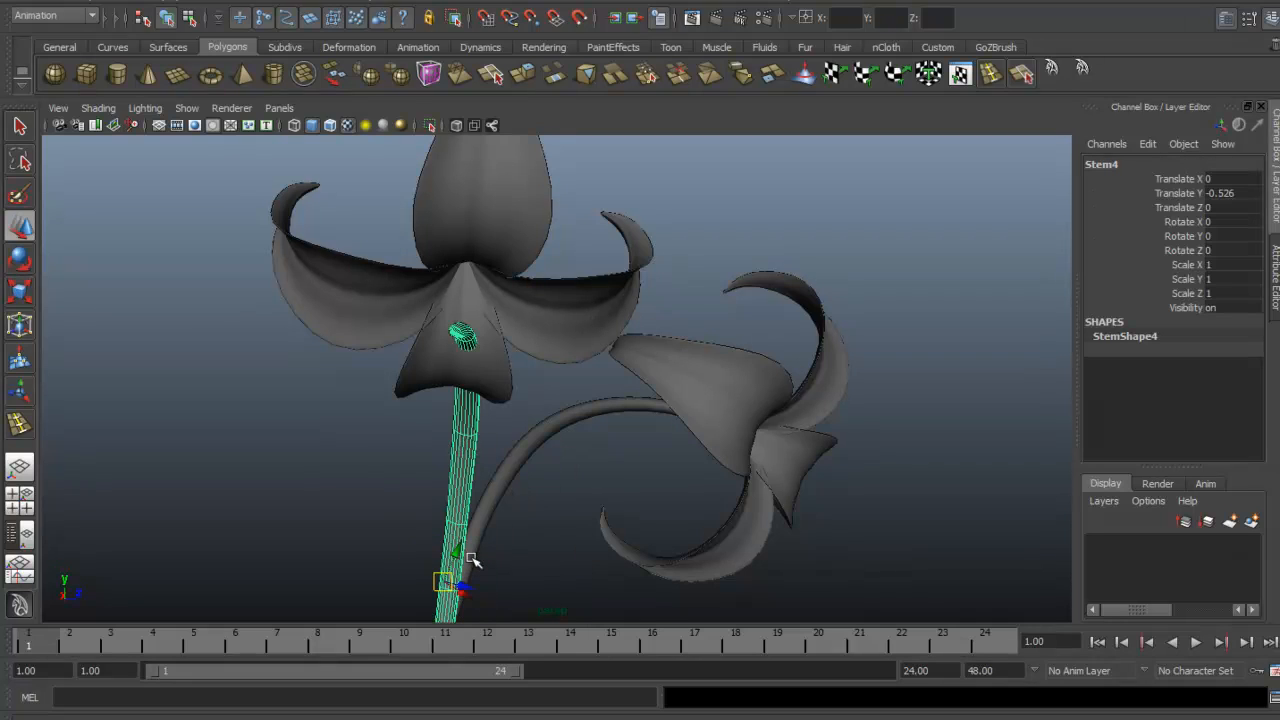
click(84, 5)
click(128, 179)
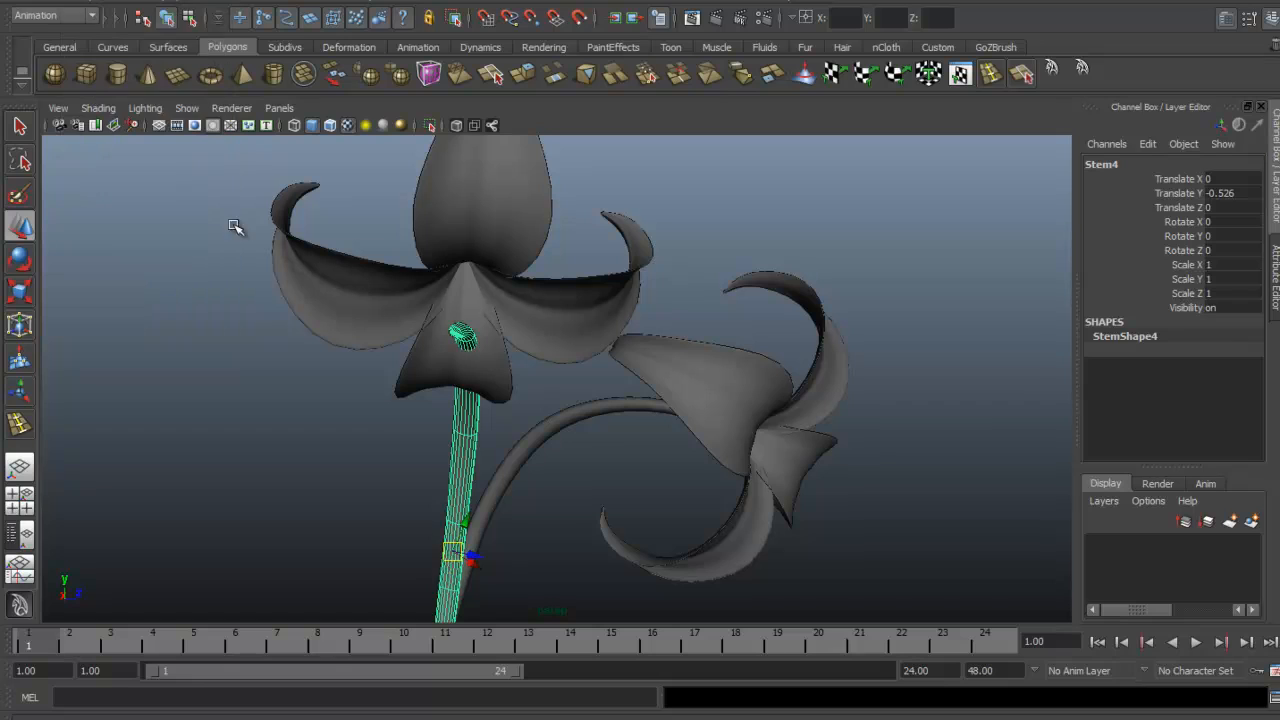
Step: Move the duplicated stem under the upper flower to about Y -0.08, Z -0.24
click(55, 5)
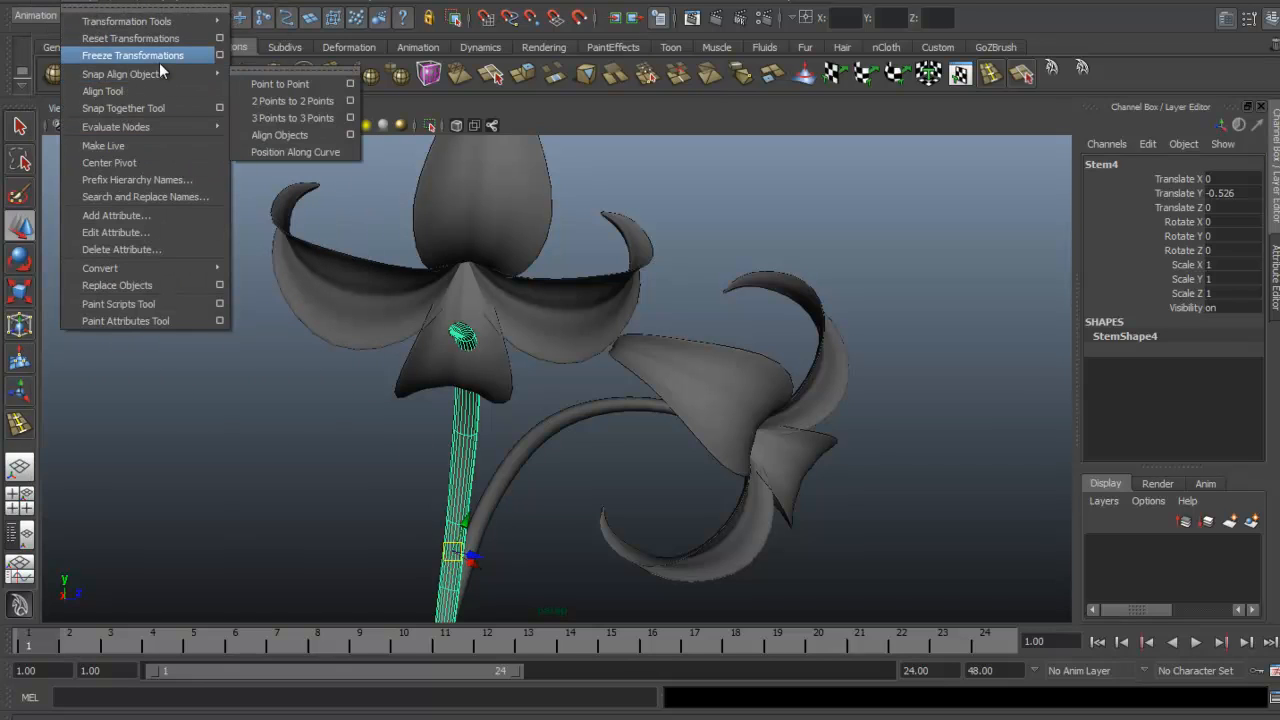
drag(470, 528, 477, 429)
drag(510, 478, 480, 471)
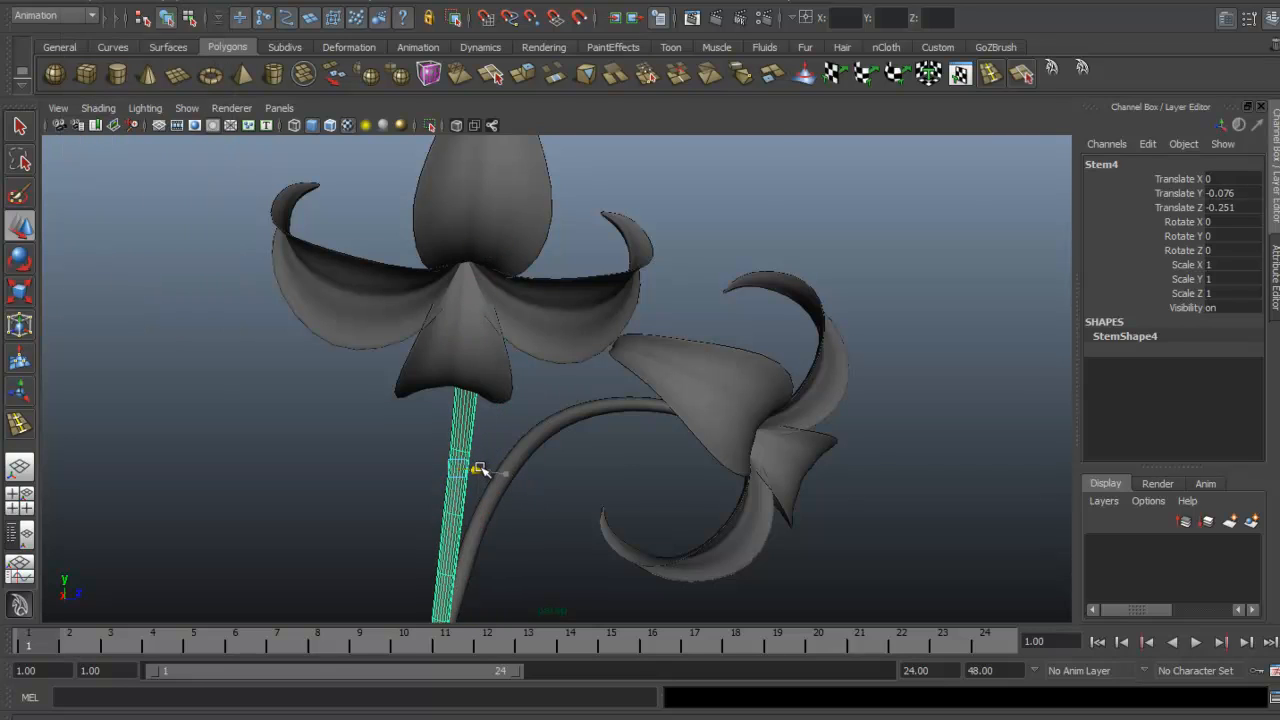
drag(480, 471, 490, 465)
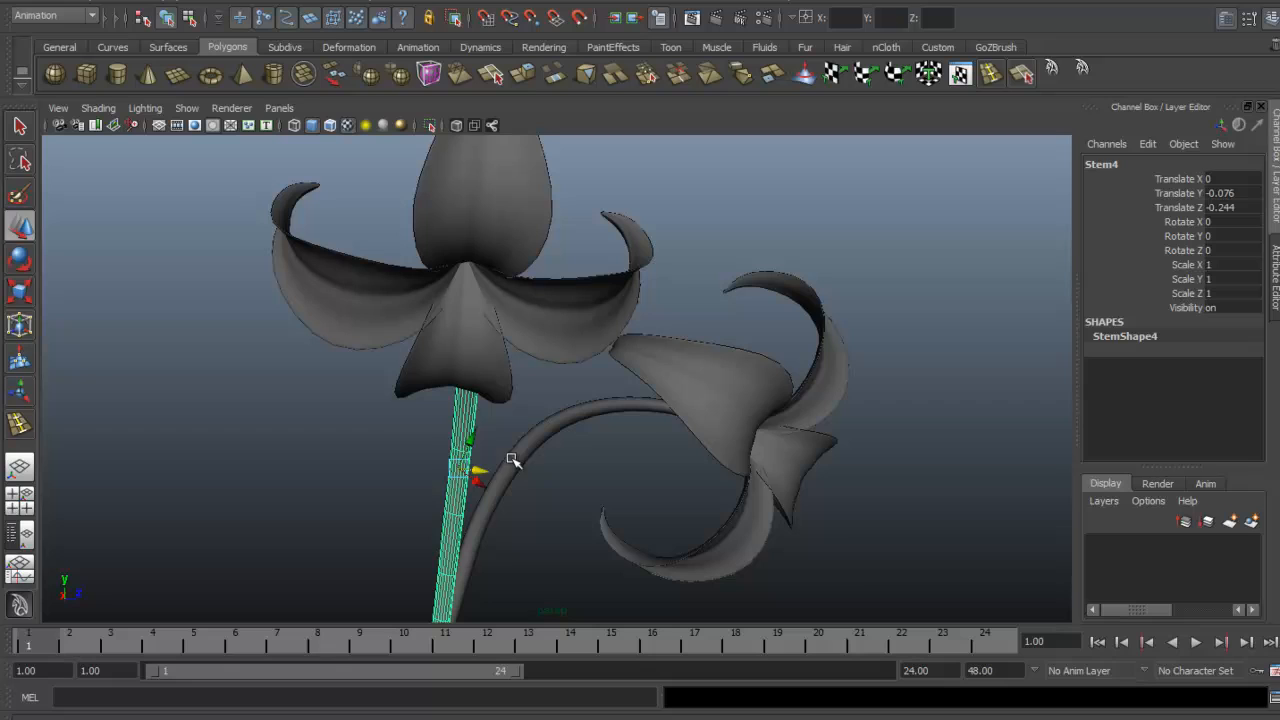
key(e)
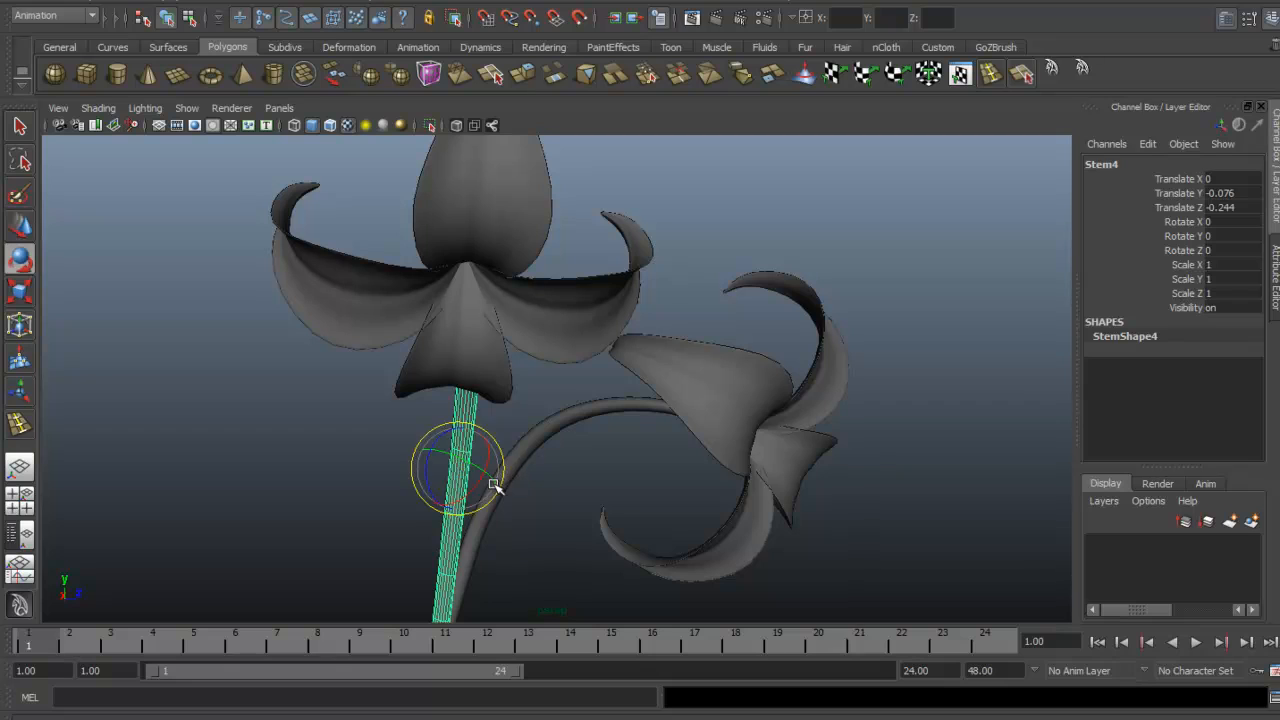
drag(470, 463, 477, 466)
key(ctrl+z)
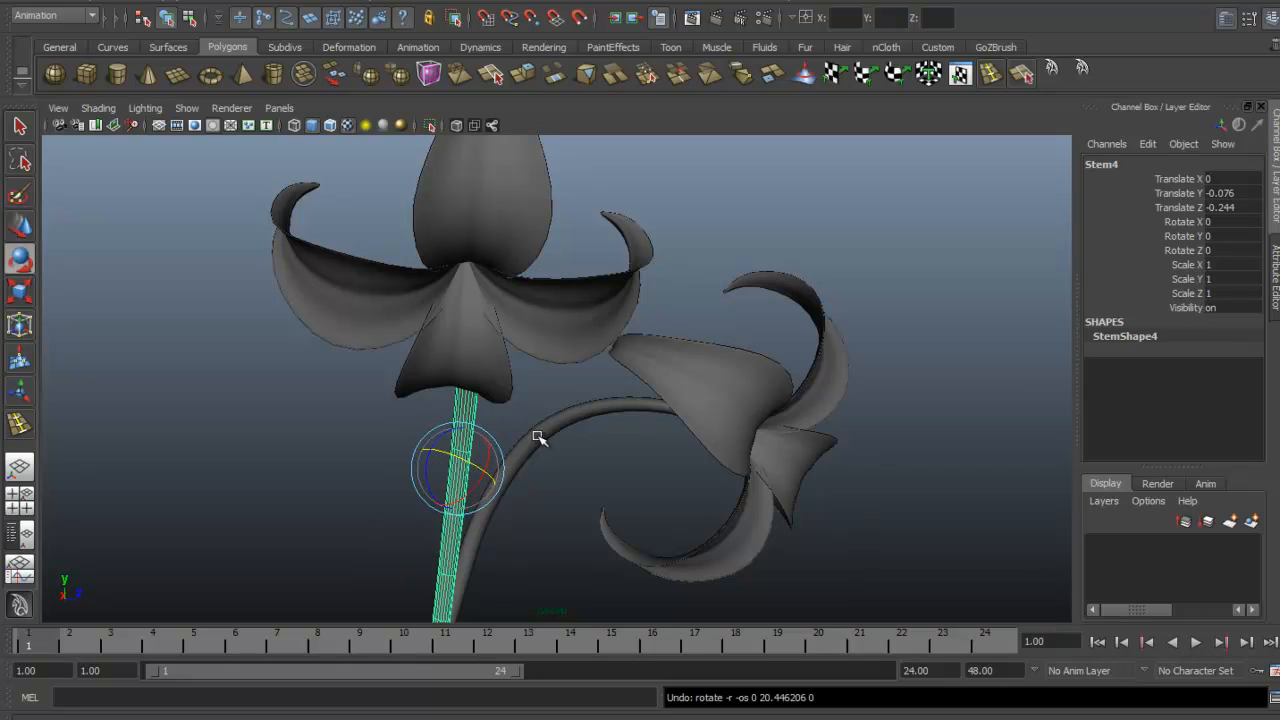
Step: Freeze the duplicated stem's transformations and center its pivot
click(75, 3)
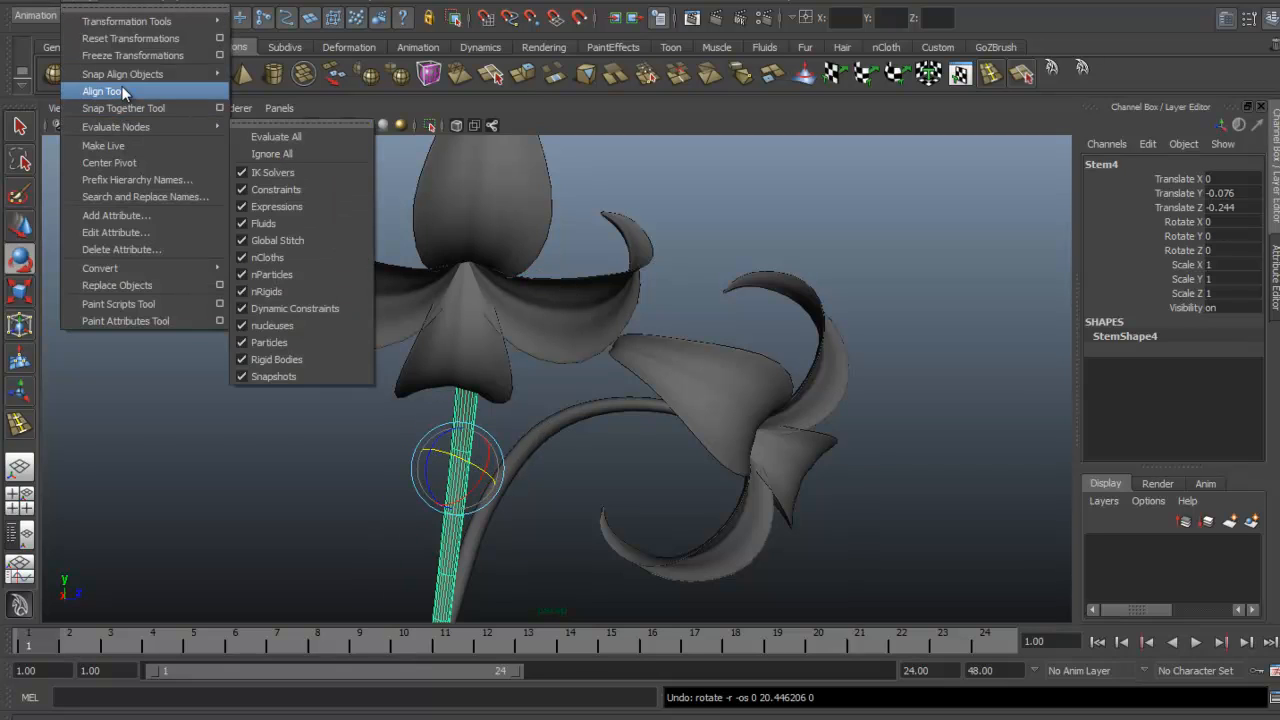
click(122, 54)
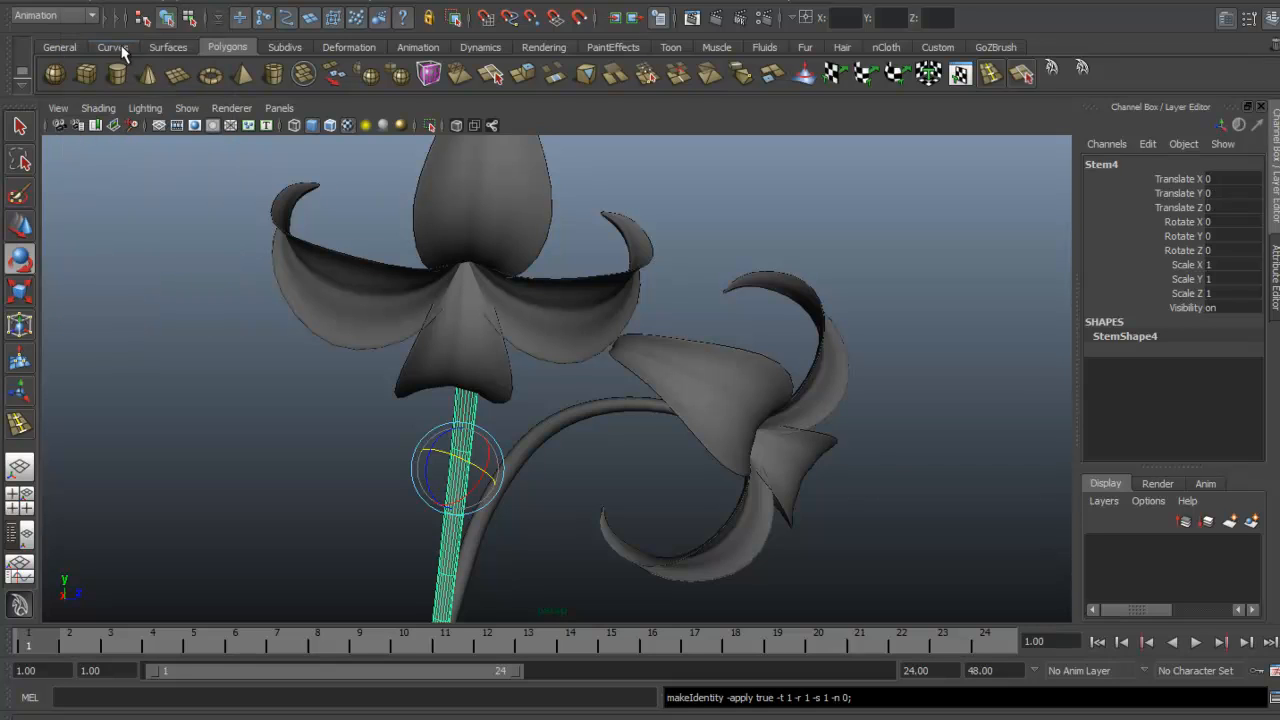
click(48, 6)
mouse_move(75, 5)
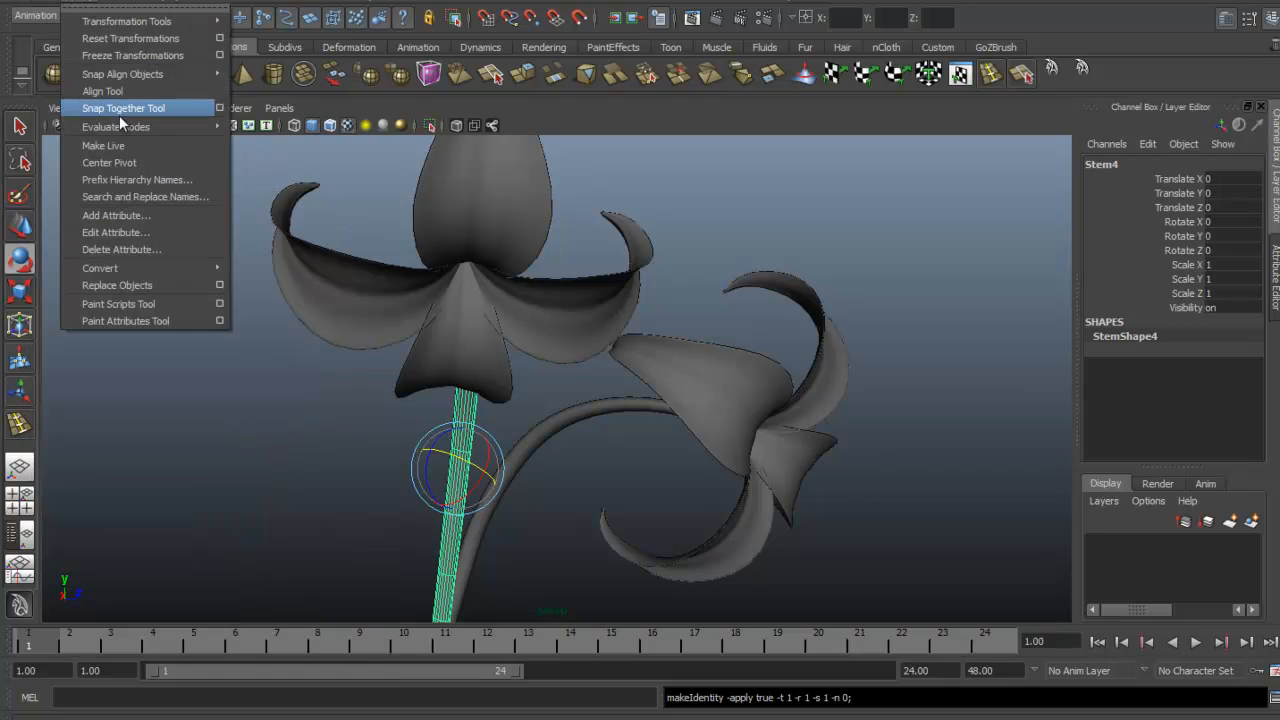
click(138, 164)
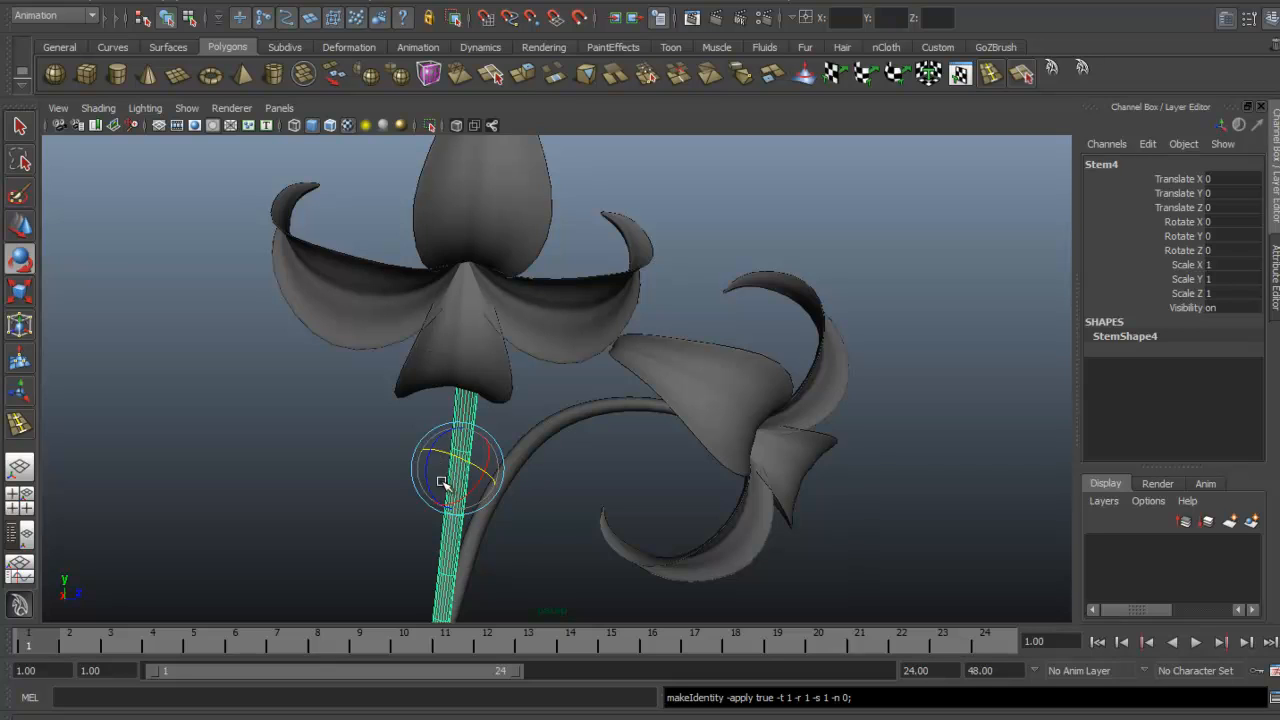
Step: Rotate the duplicated stem to about X -16.6°, Y 16.3°, Z -0.9° and compare the model with the browser's reference image
drag(443, 483, 489, 446)
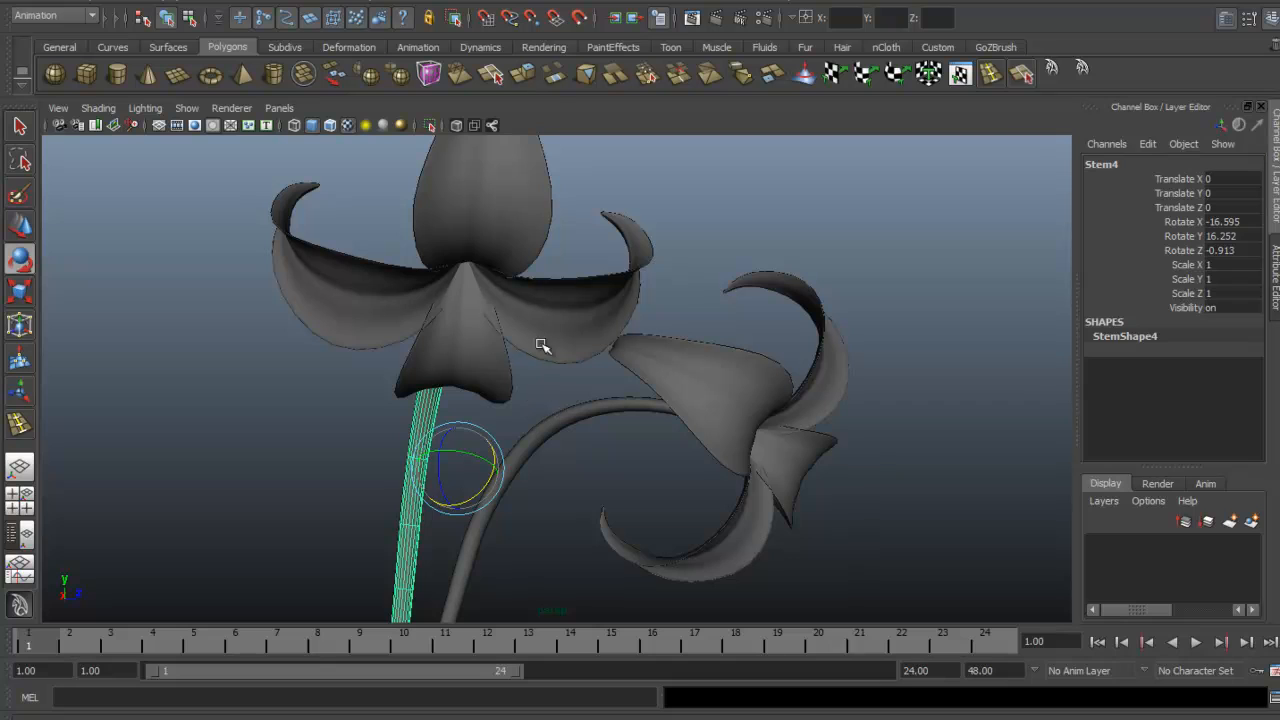
key(alt+Tab)
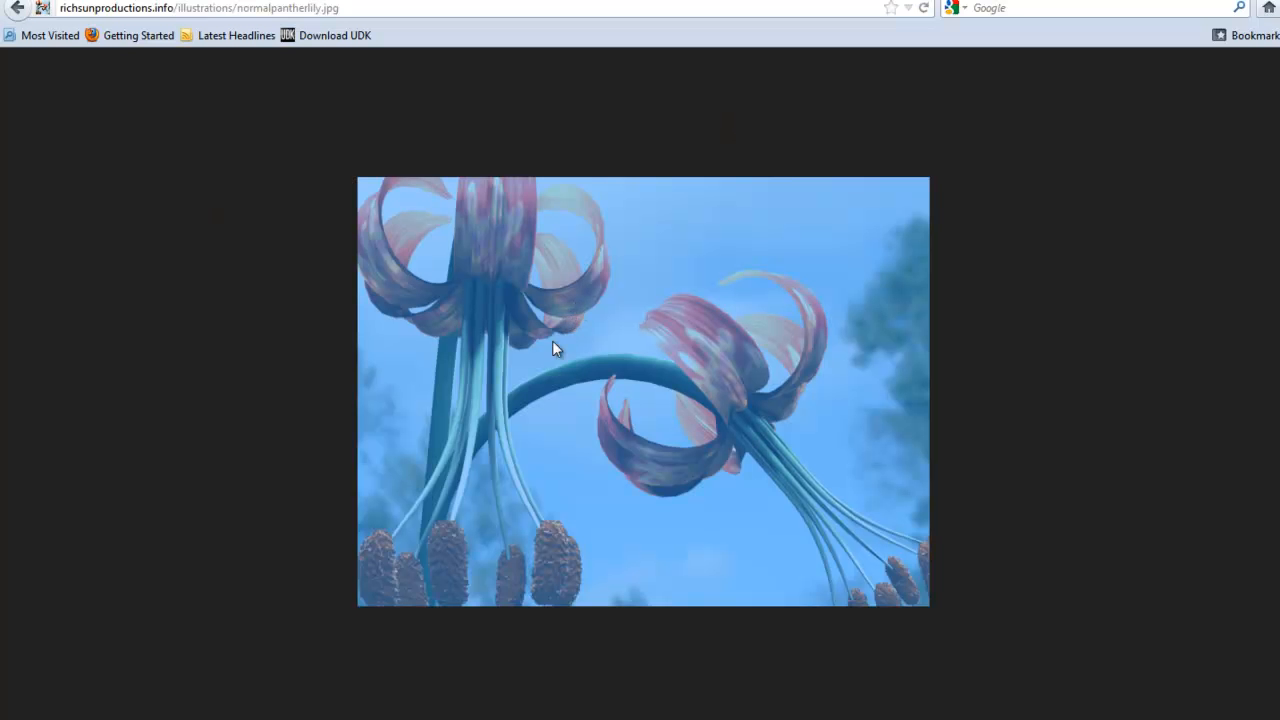
key(alt+Tab)
key(alt+Tab)
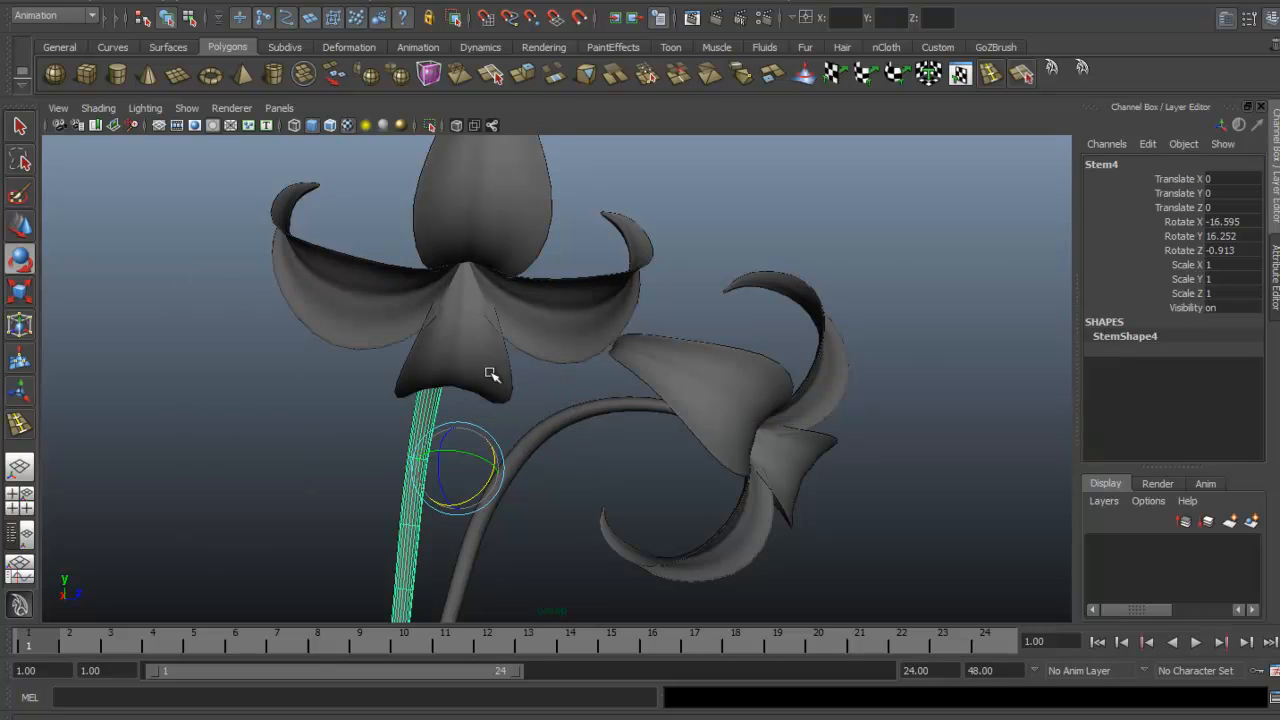
key(alt+Tab)
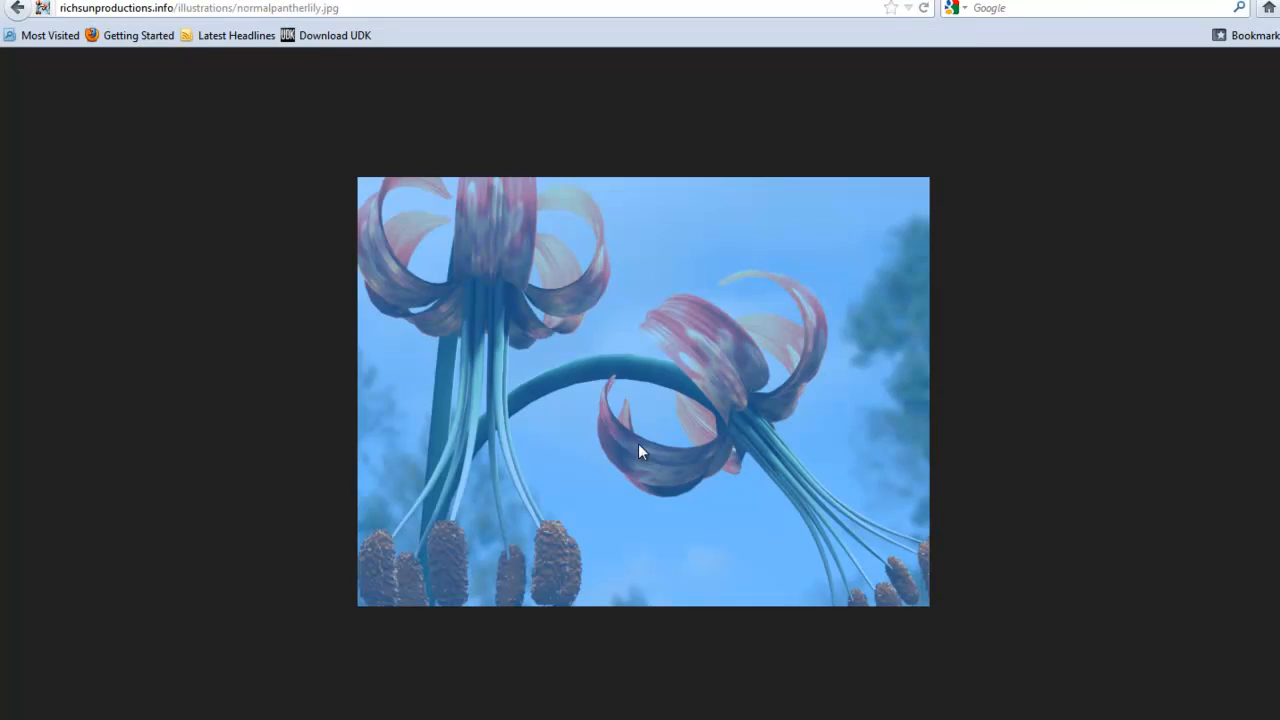
key(alt+Tab)
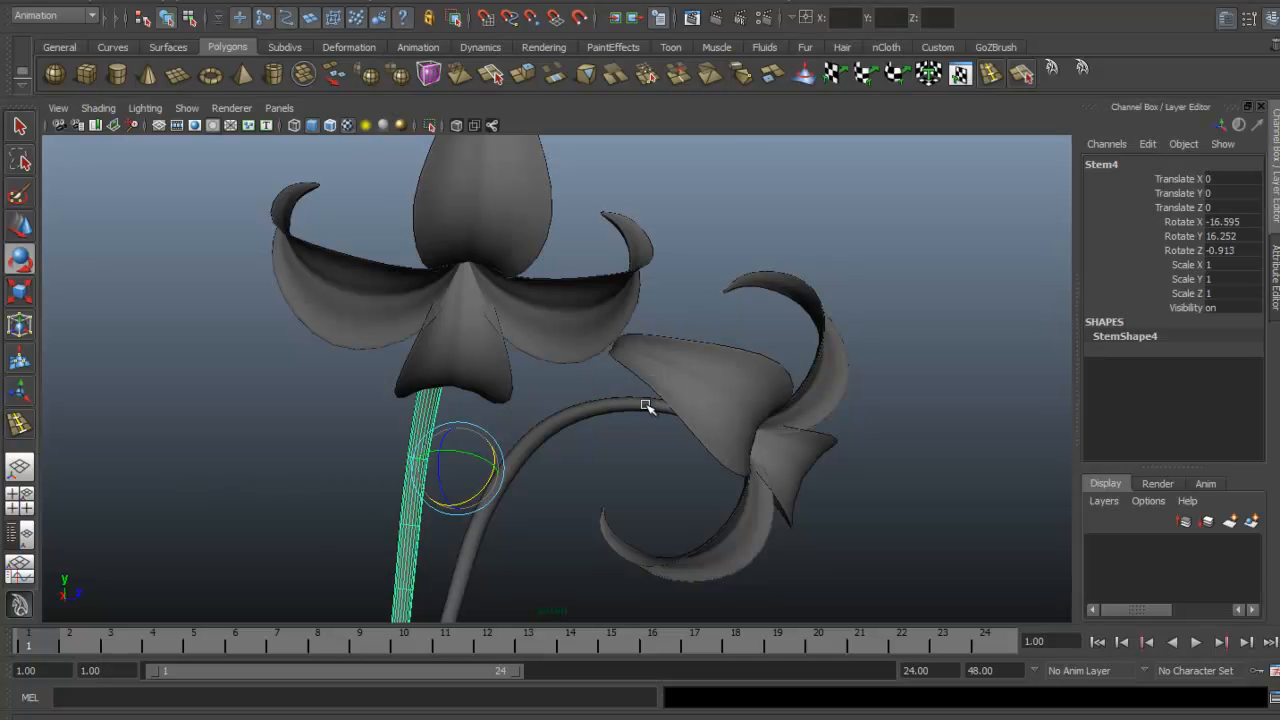
key(alt+Tab)
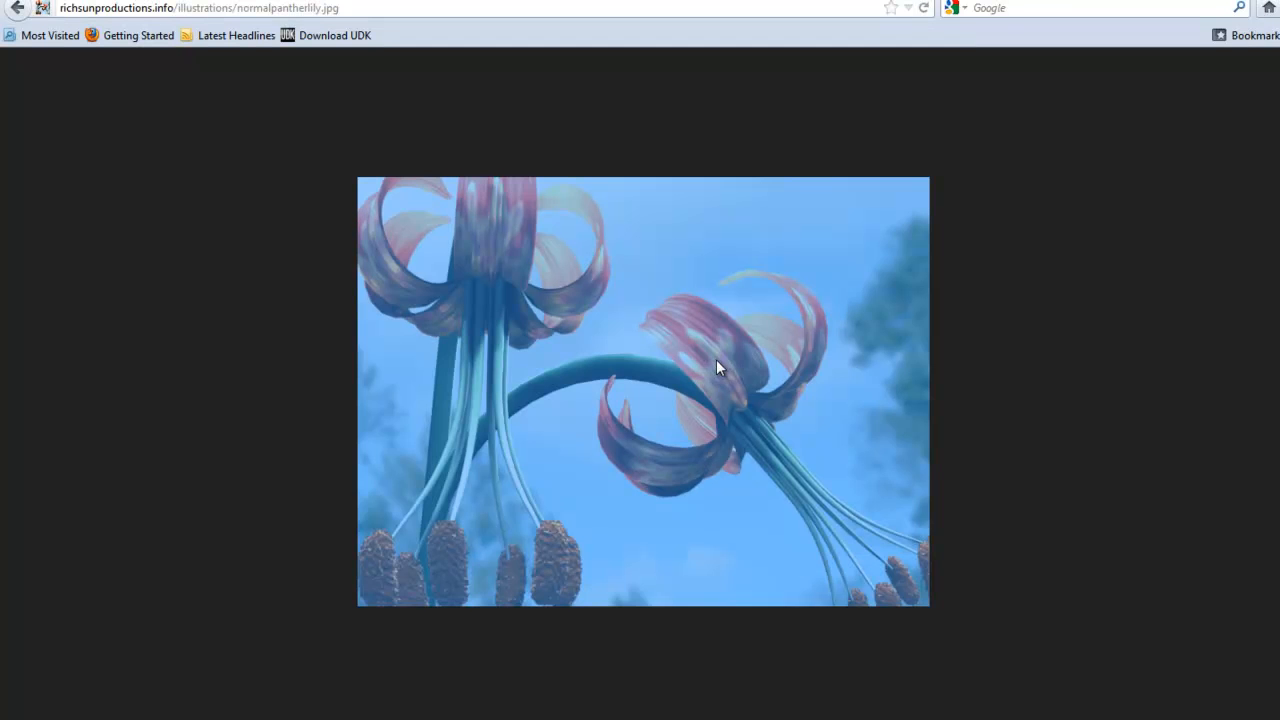
key(alt+Tab)
alt+drag(684, 372, 680, 340)
key(alt+Tab)
key(alt+Tab)
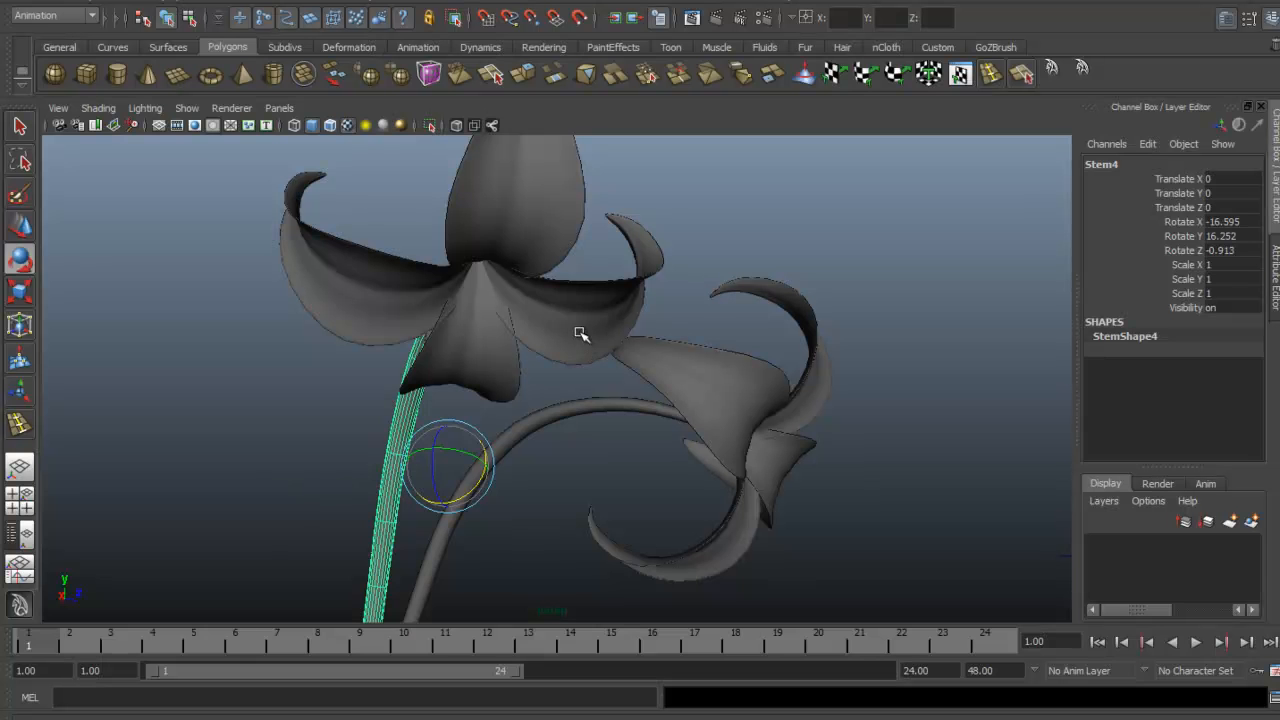
Step: Group the upper flower's petals with the duplicated stem and center the new group's pivot
shift+click(548, 322)
shift+click(410, 305)
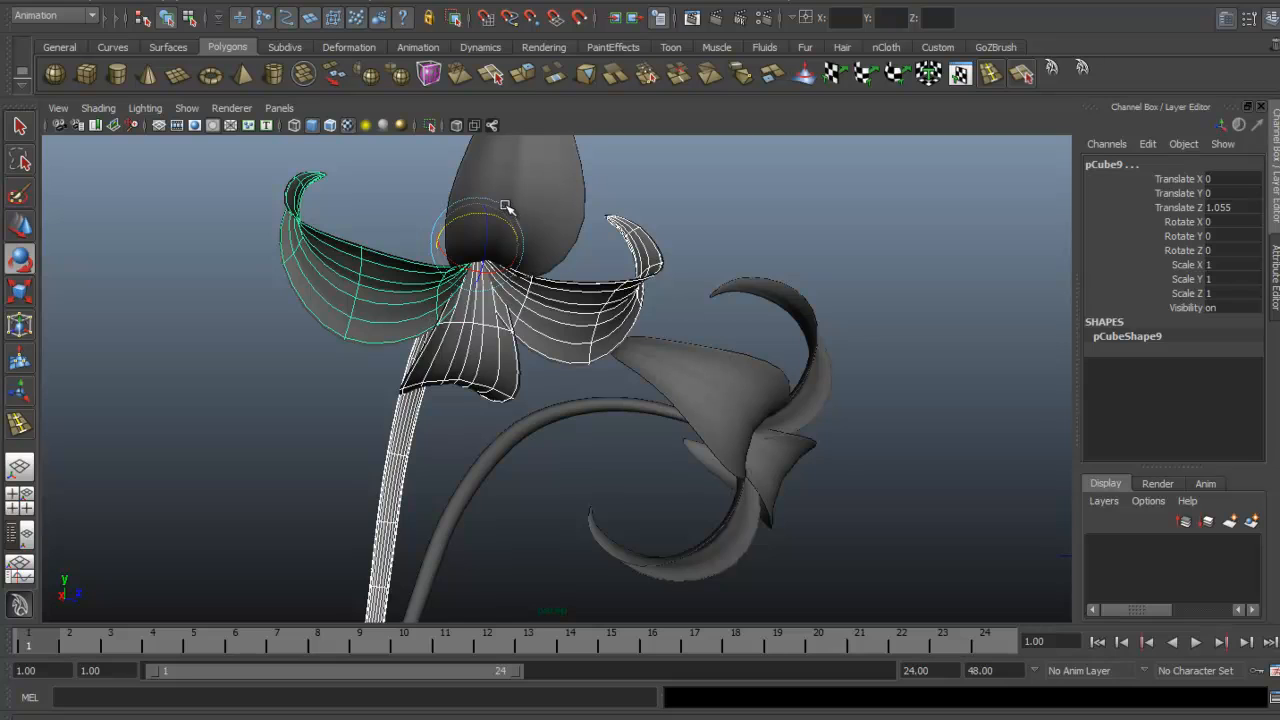
shift+click(566, 200)
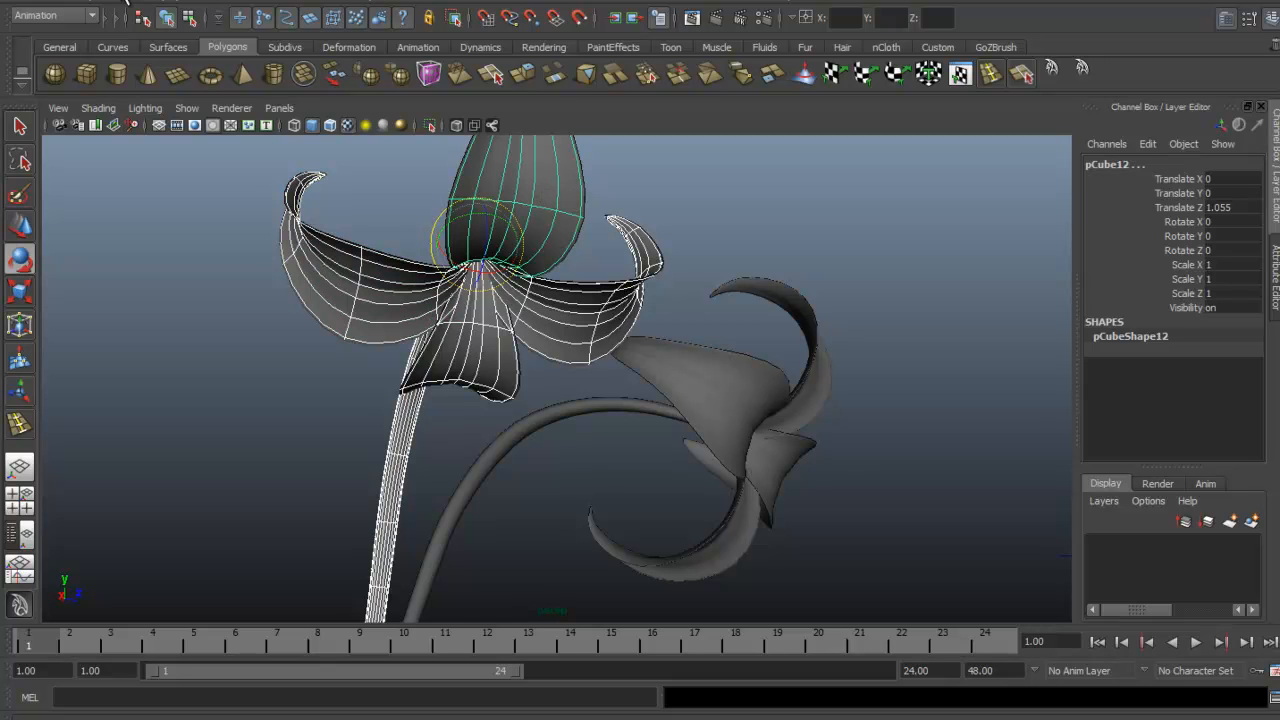
key(ctrl+g)
click(124, 3)
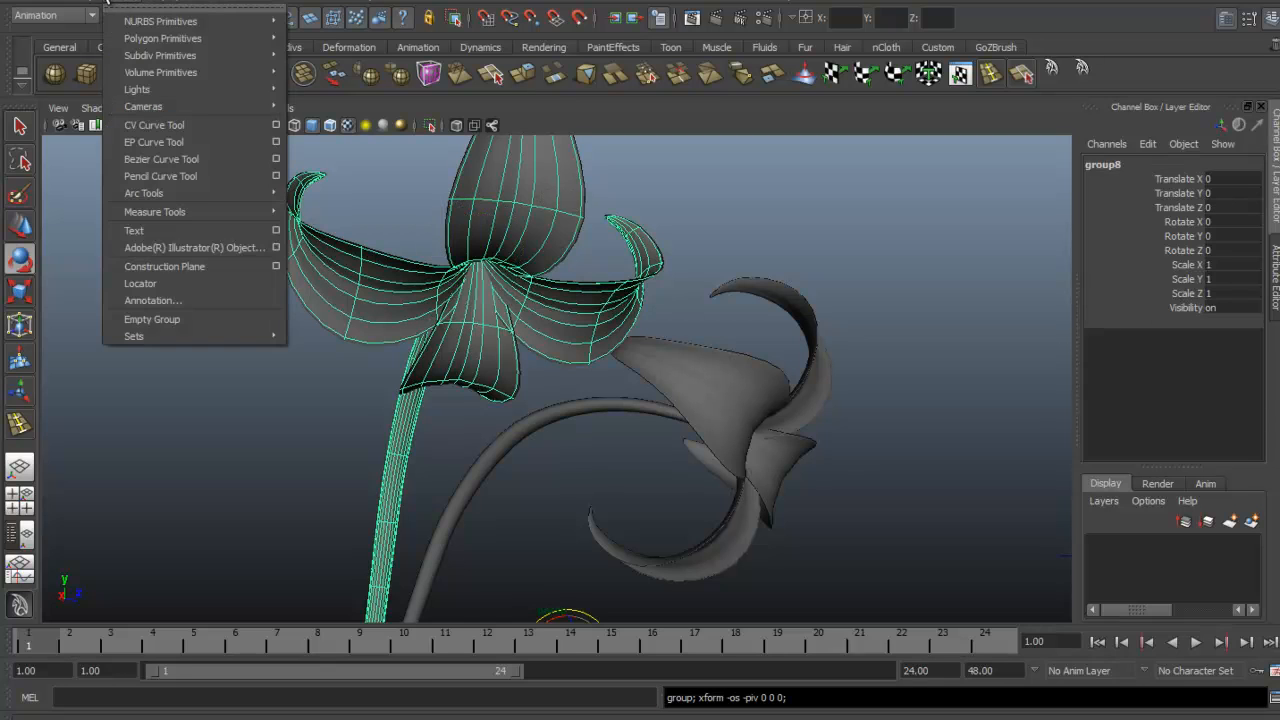
click(112, 166)
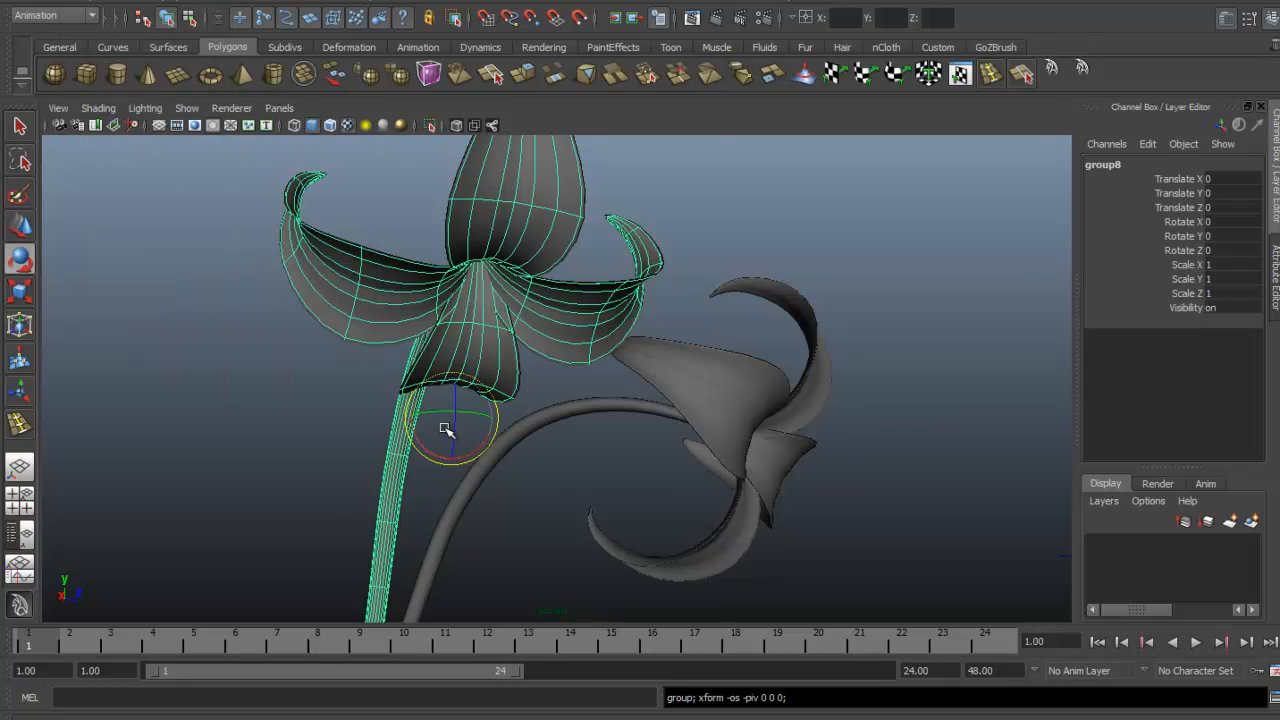
Step: Rotate the upper flower and stem group to about X -4.9°, Y -5.1°, Z 1.0°, matching it against the browser's reference image
key(alt+Tab)
key(Tab)
key(alt+Tab)
drag(433, 453, 468, 418)
key(alt+Tab)
key(alt+Tab)
key(alt+Tab)
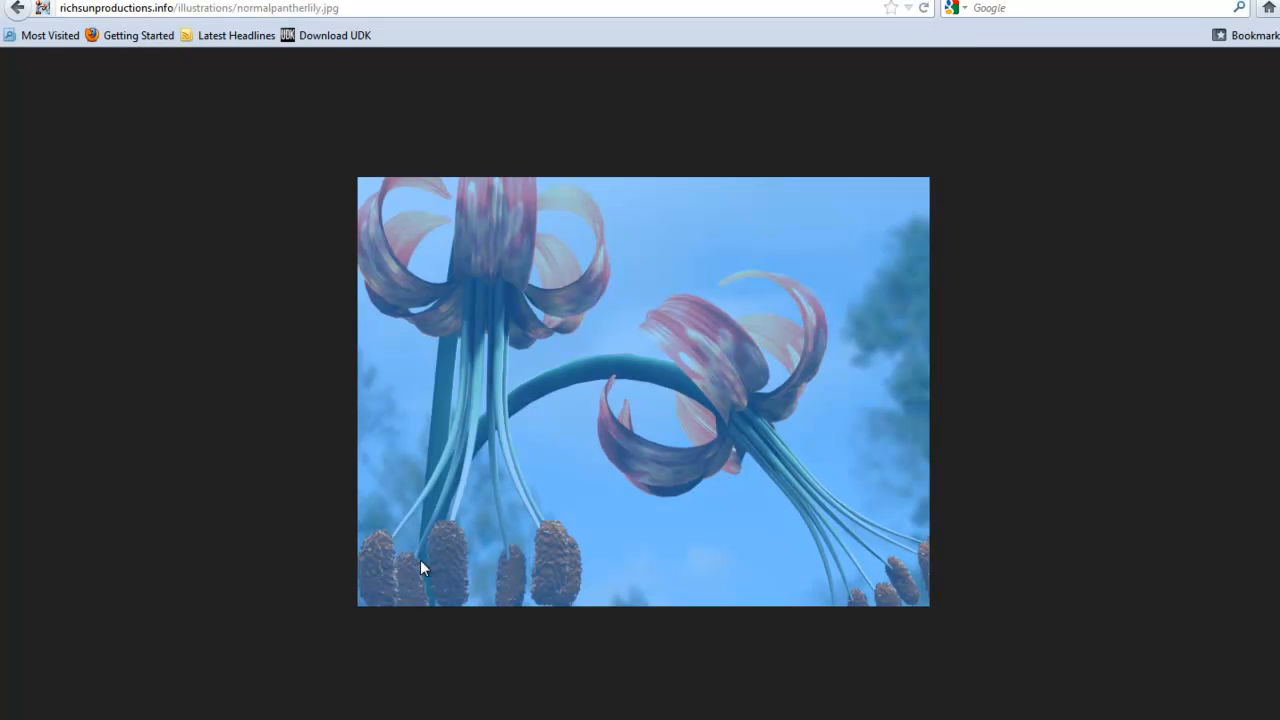
key(alt+Tab)
drag(486, 437, 480, 423)
key(alt+Tab)
key(alt+Tab)
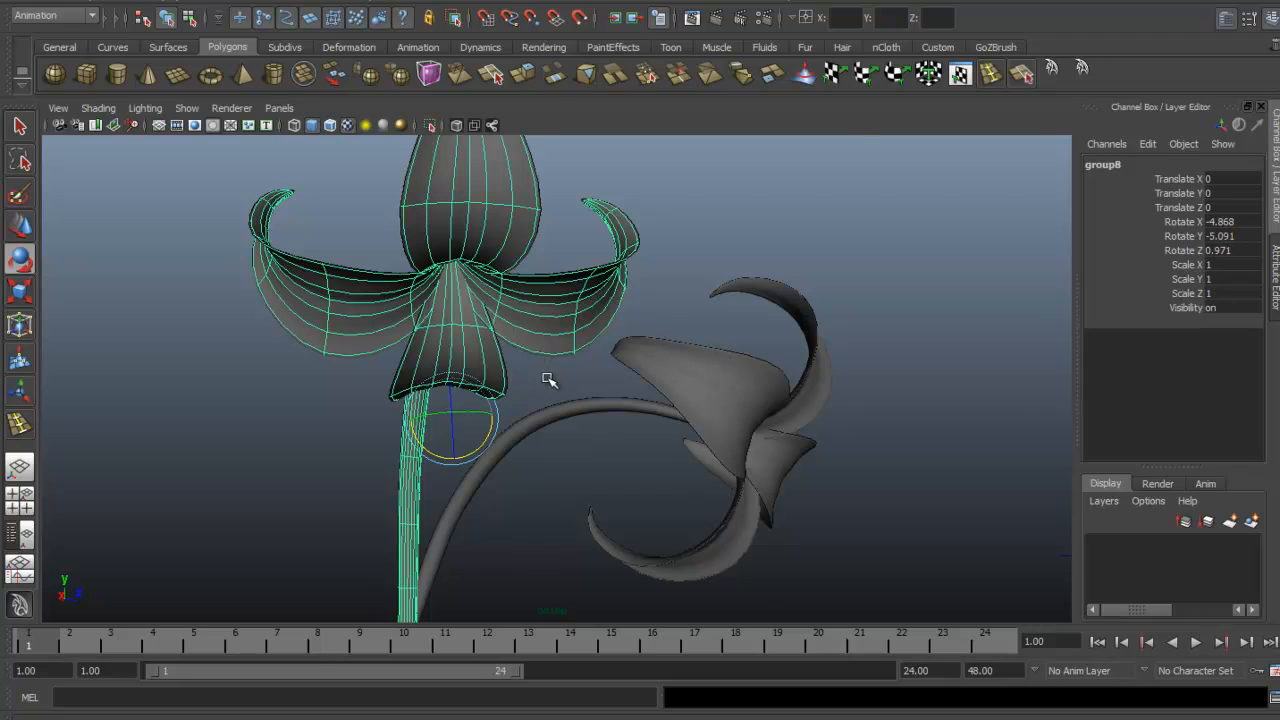
Step: Compare the petals and stems of both modeled flowers with the browser's reference image, and deselect the upper flower group
key(alt+Tab)
key(alt+Tab)
key(w)
key(alt+Tab)
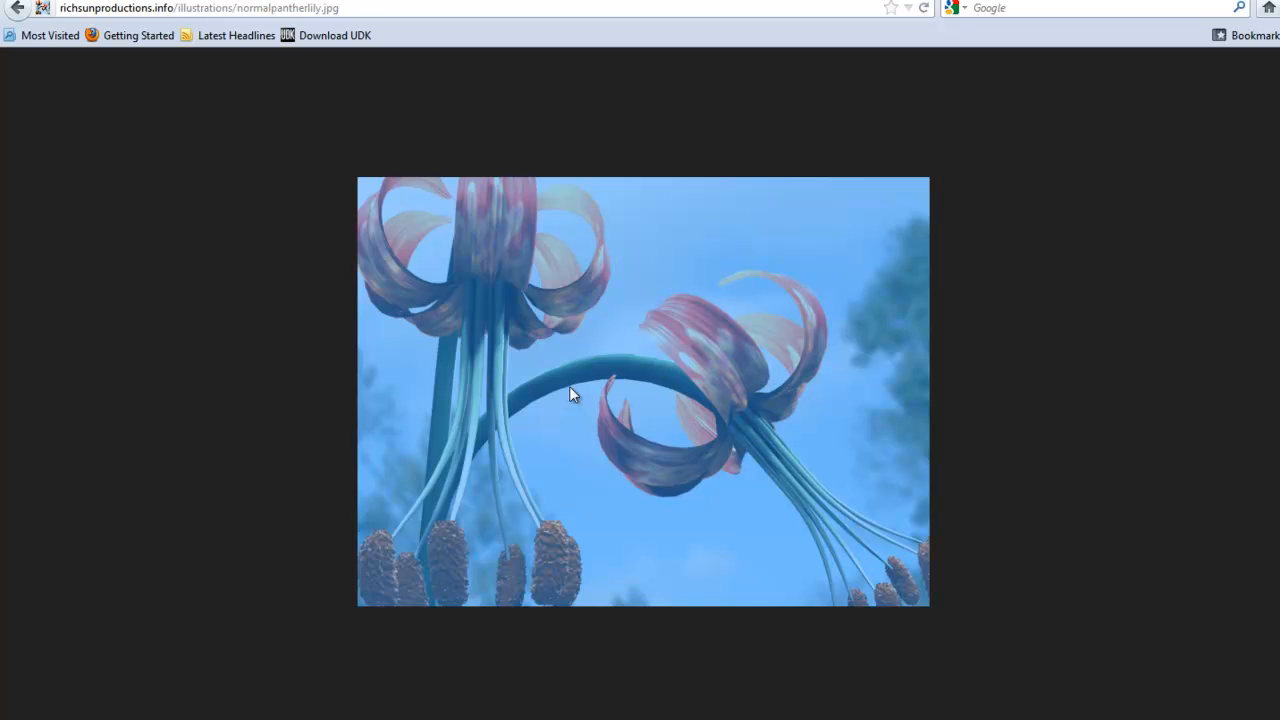
click(923, 9)
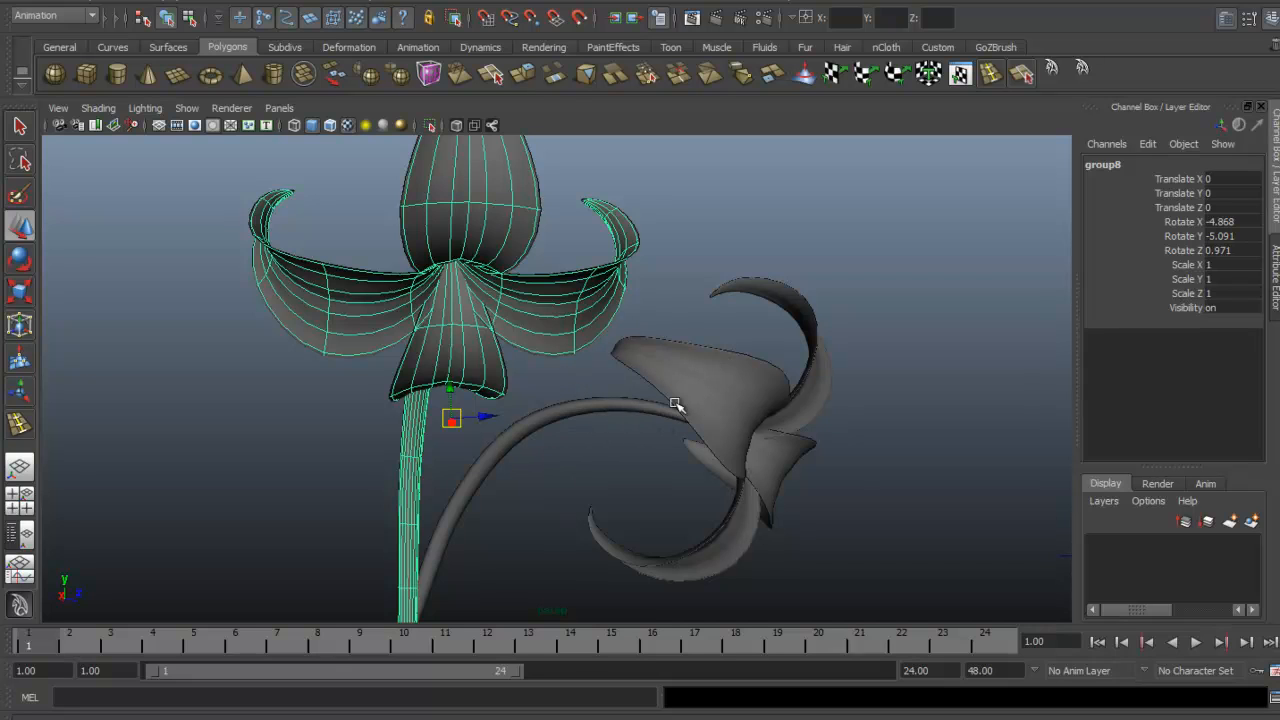
key(alt+Tab)
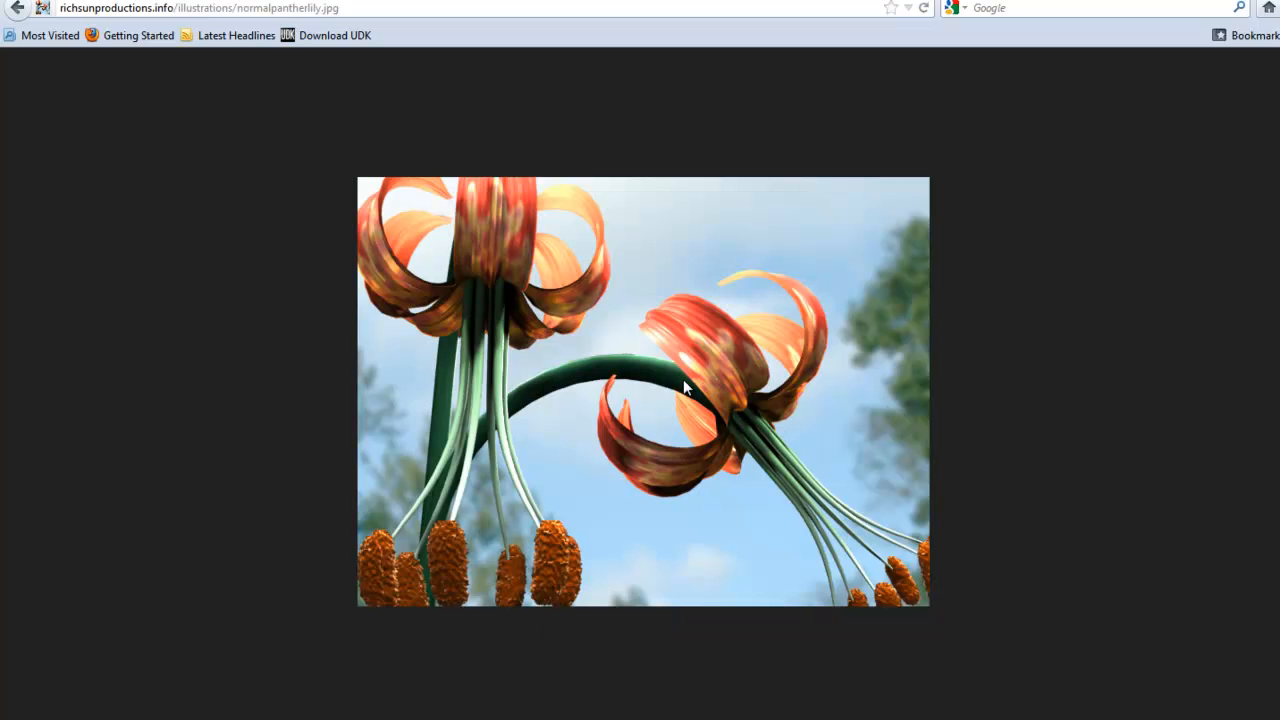
key(alt+Tab)
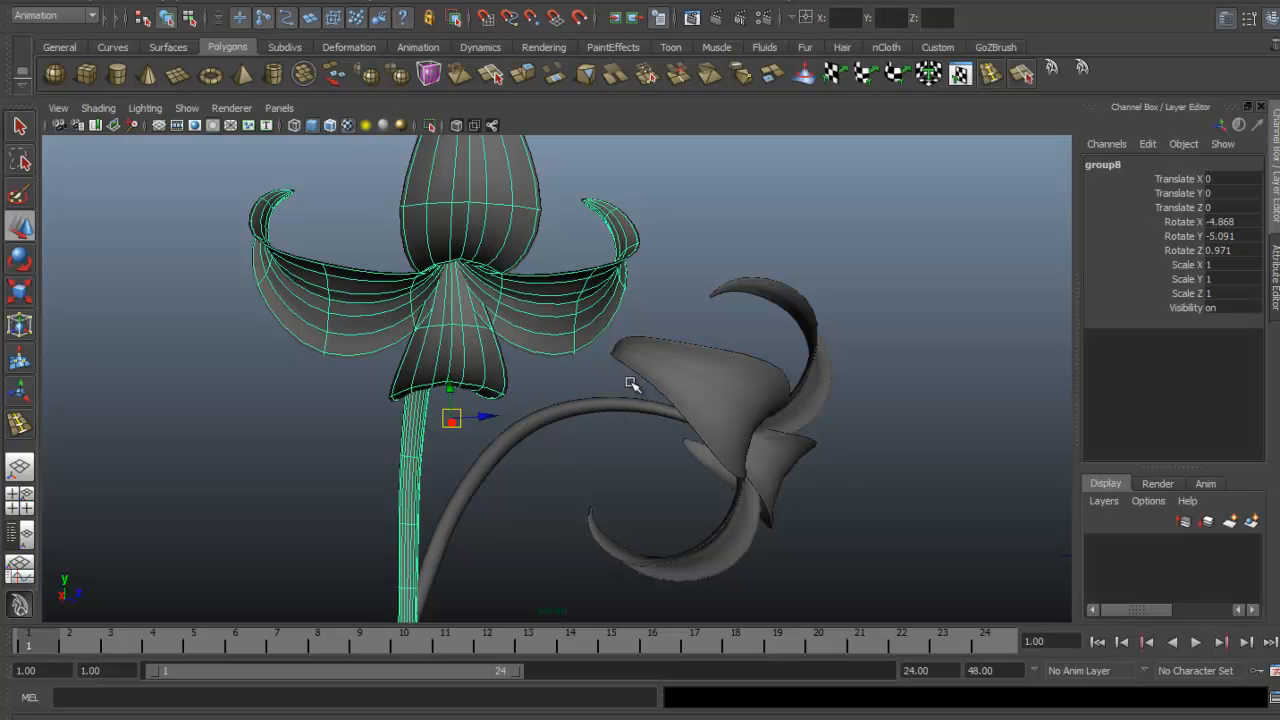
key(alt+Tab)
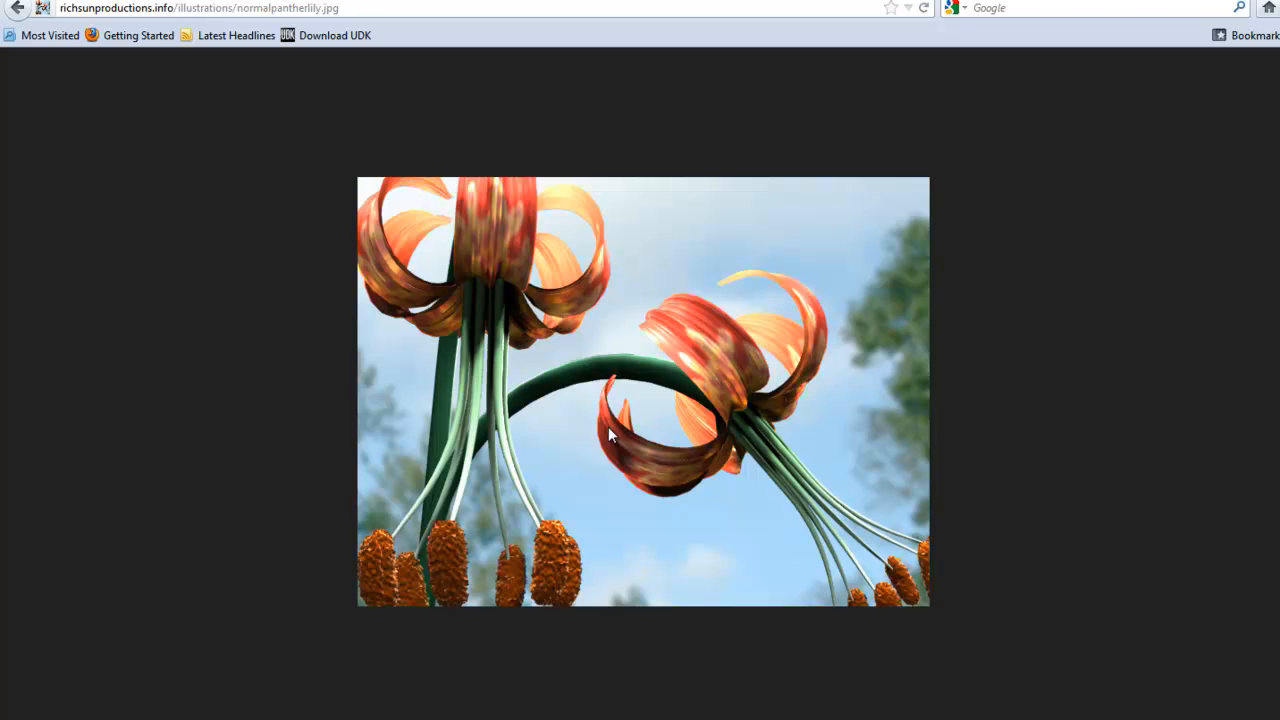
key(alt+Tab)
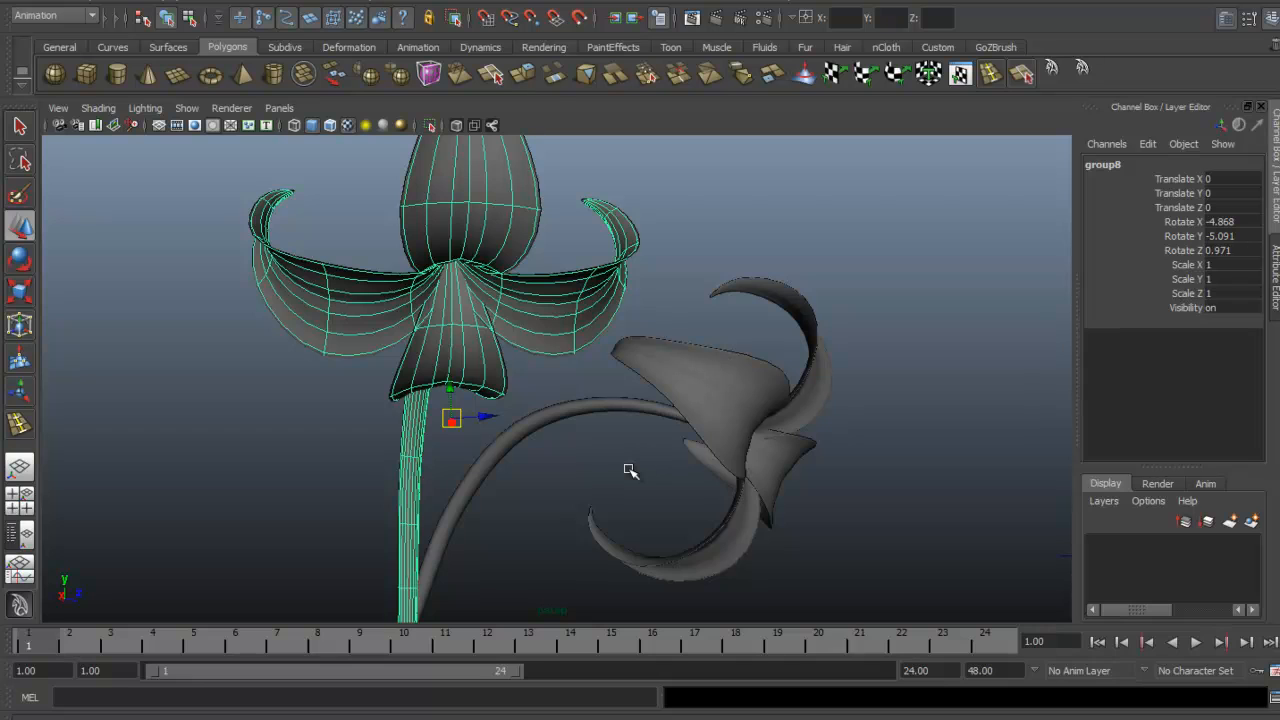
key(alt+Tab)
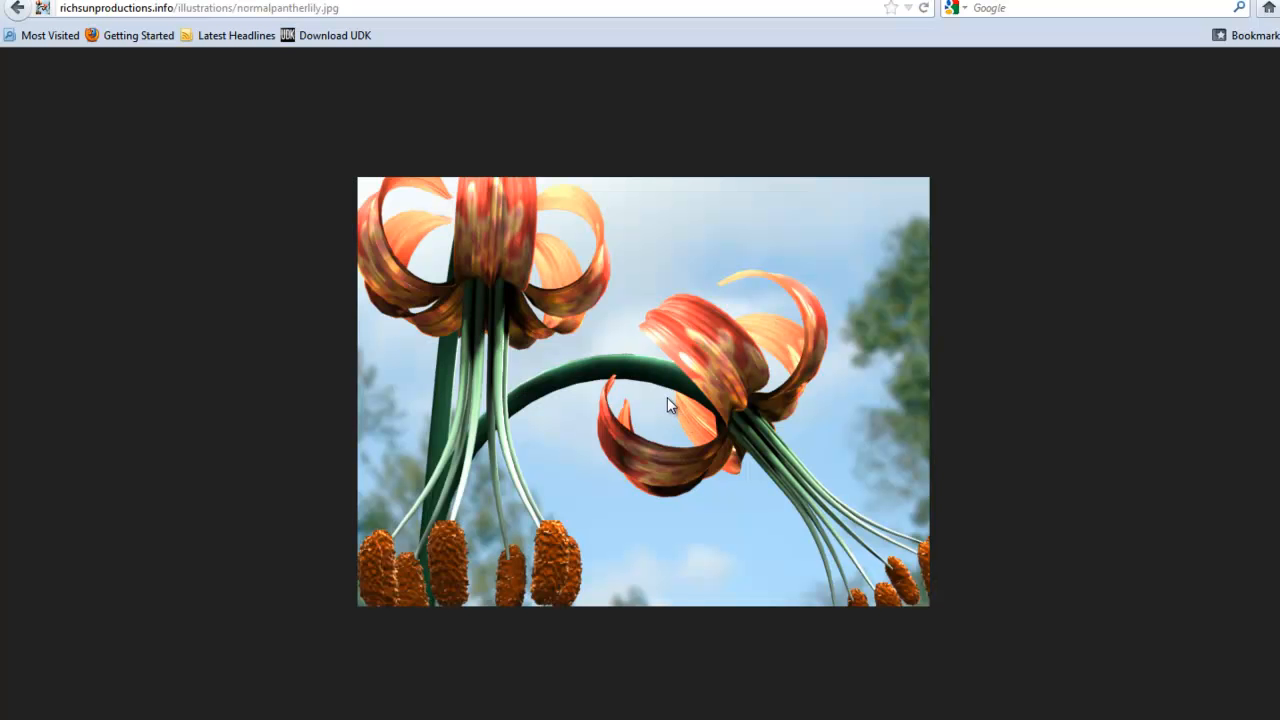
key(alt+Tab)
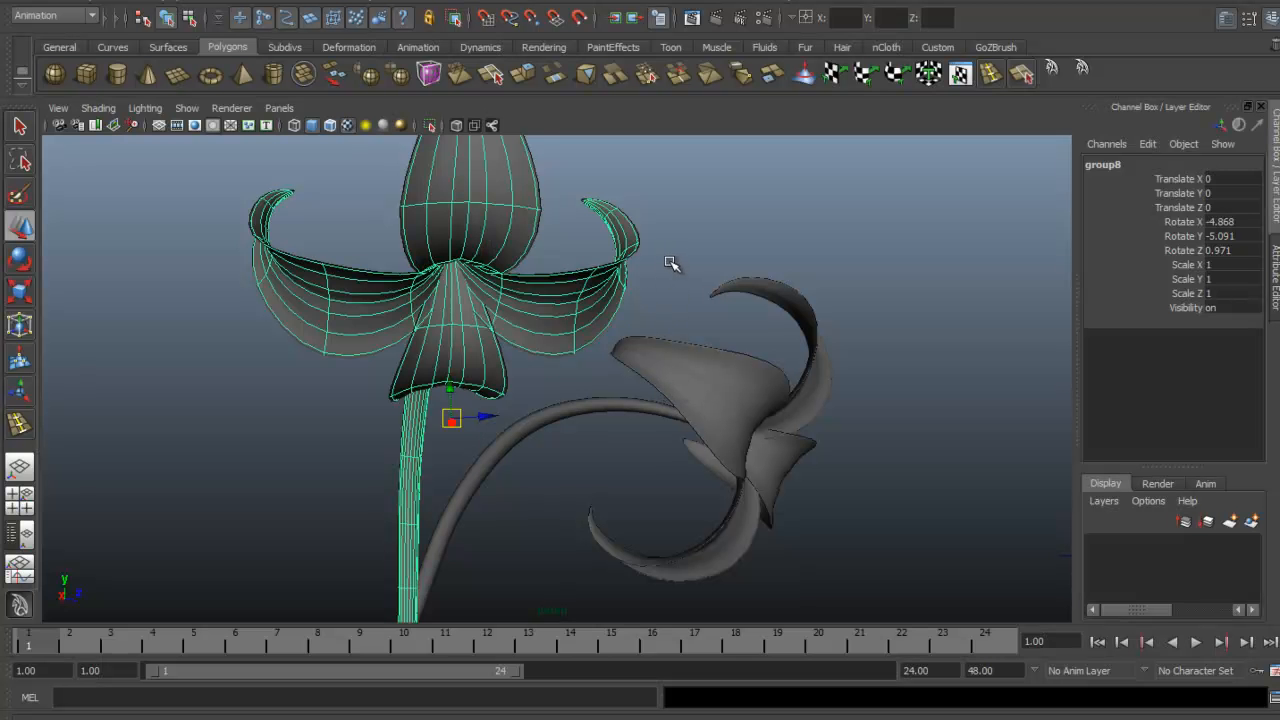
key(alt+Tab)
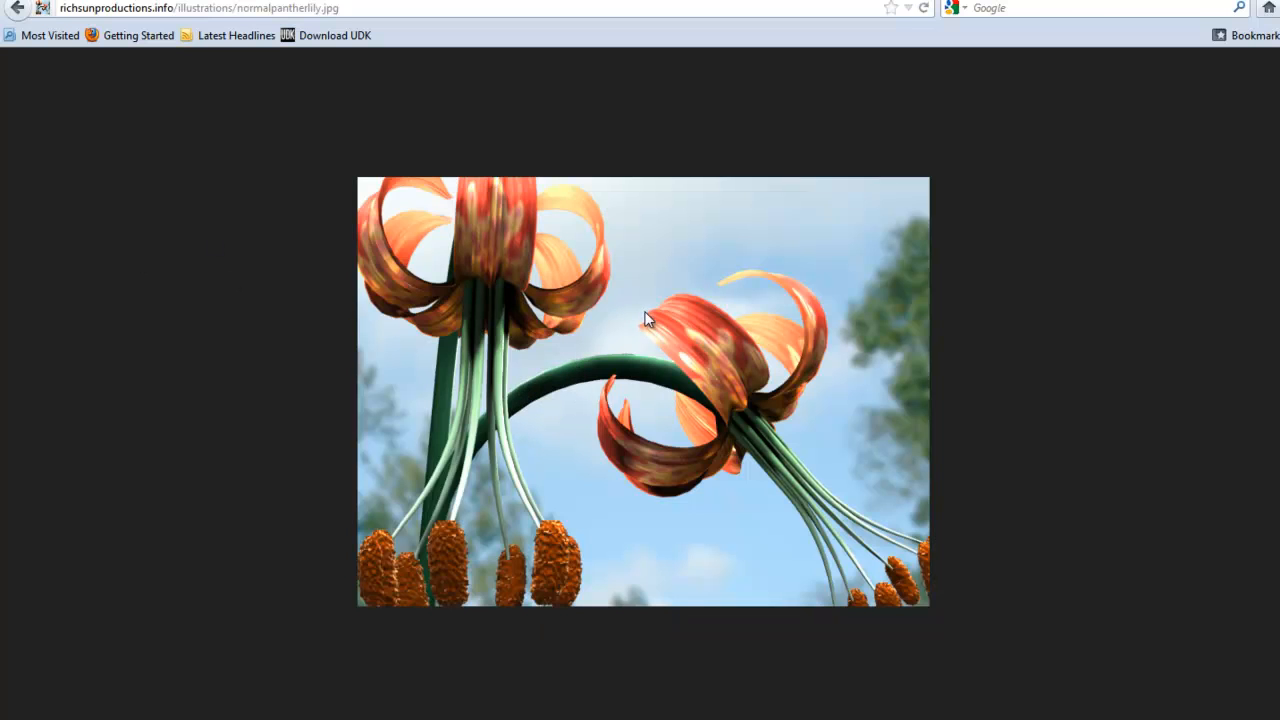
key(alt+Tab)
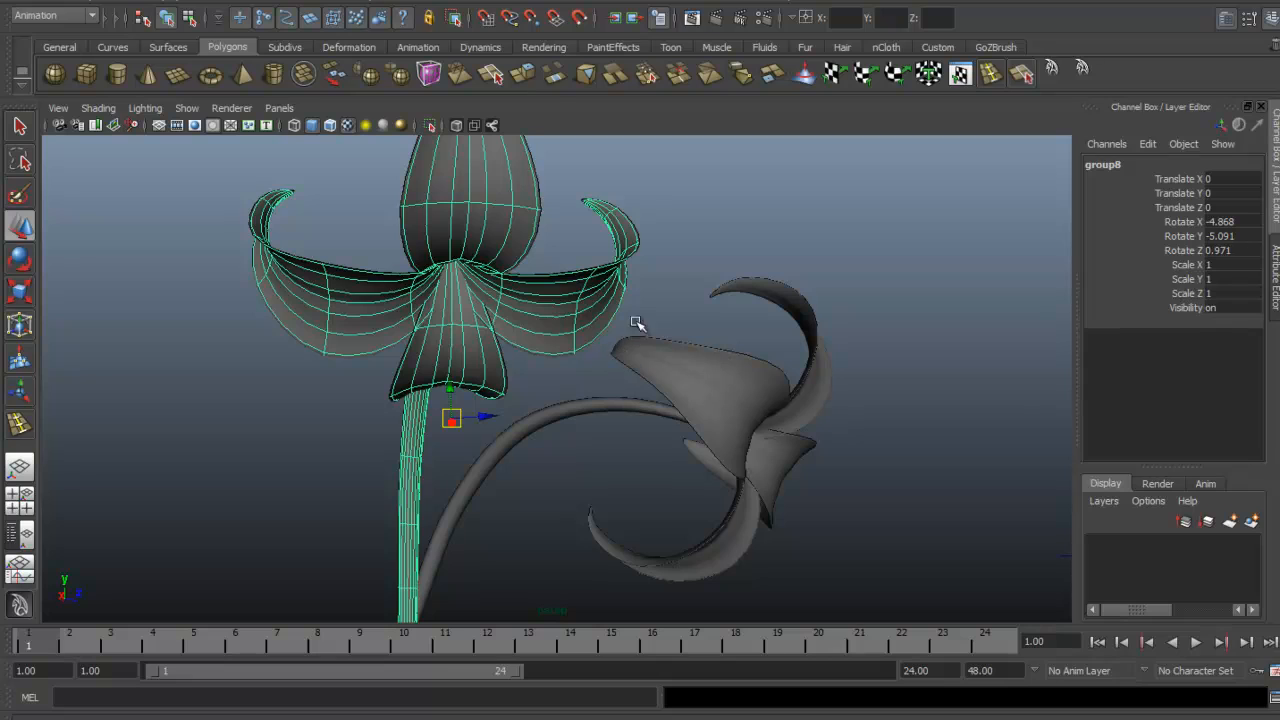
click(684, 284)
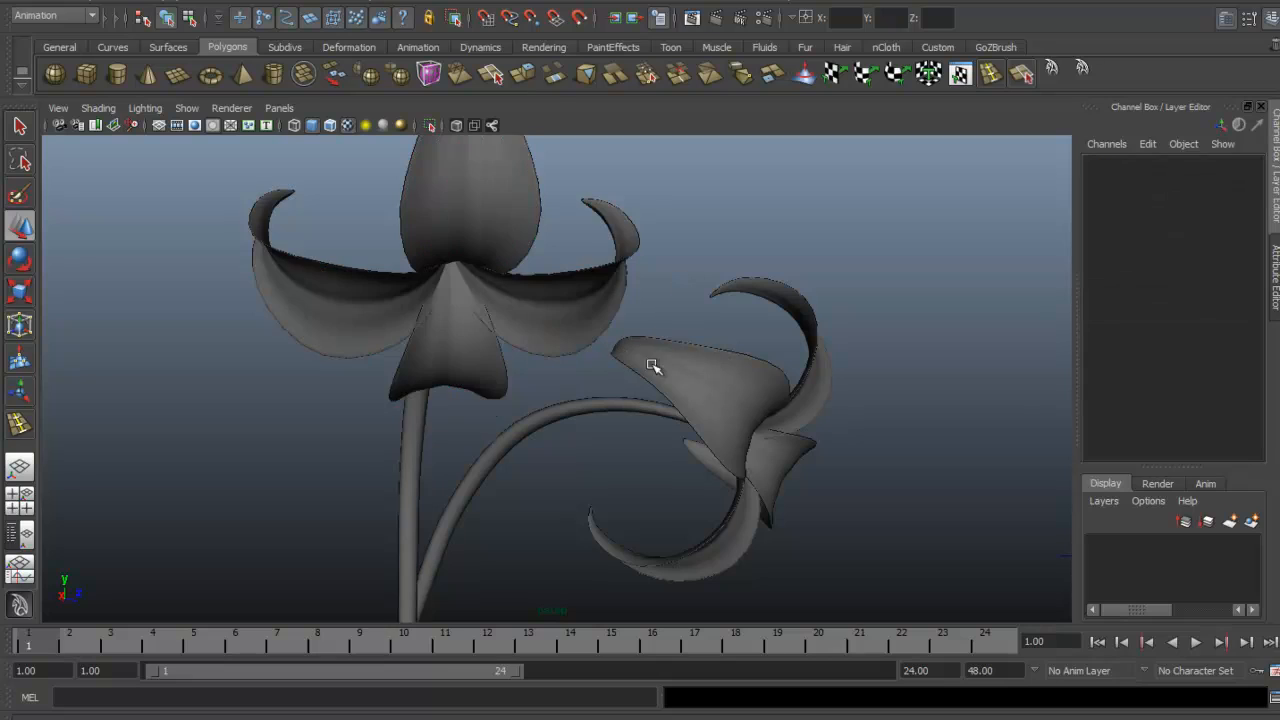
Step: Try to shift the upper flower's front petal slightly downward along its own axis
click(466, 344)
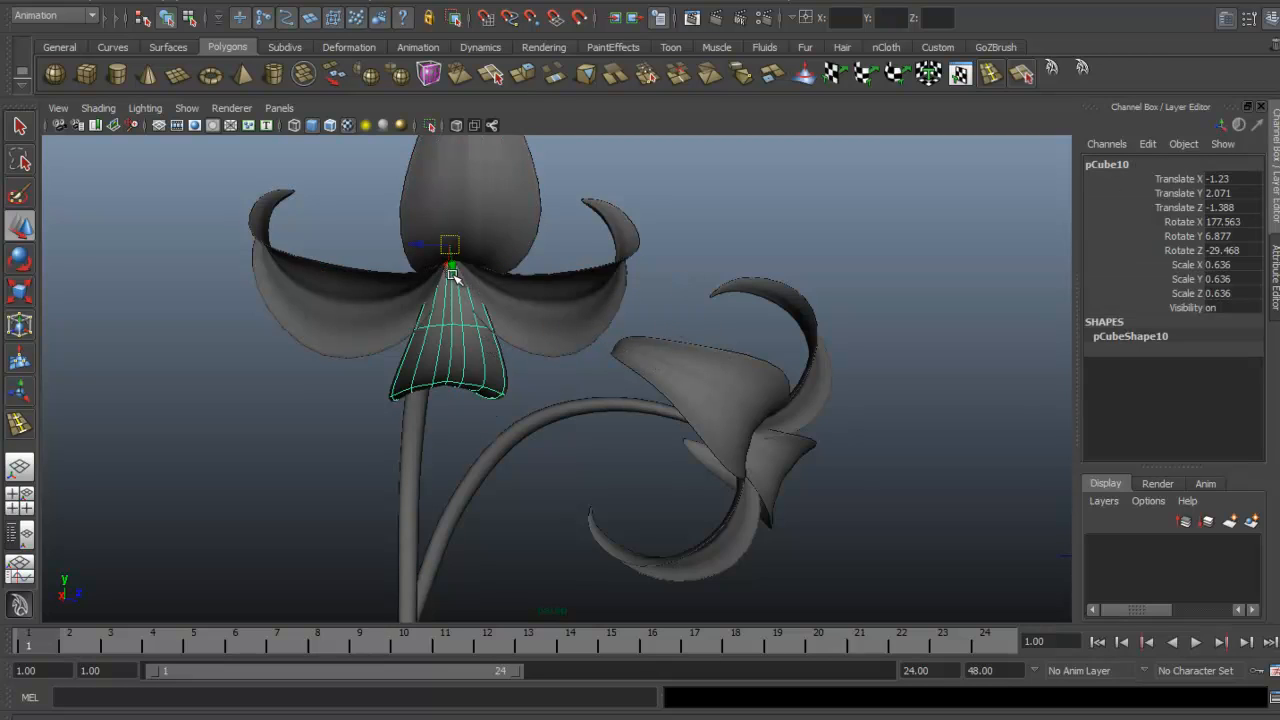
drag(440, 265, 449, 270)
click(690, 250)
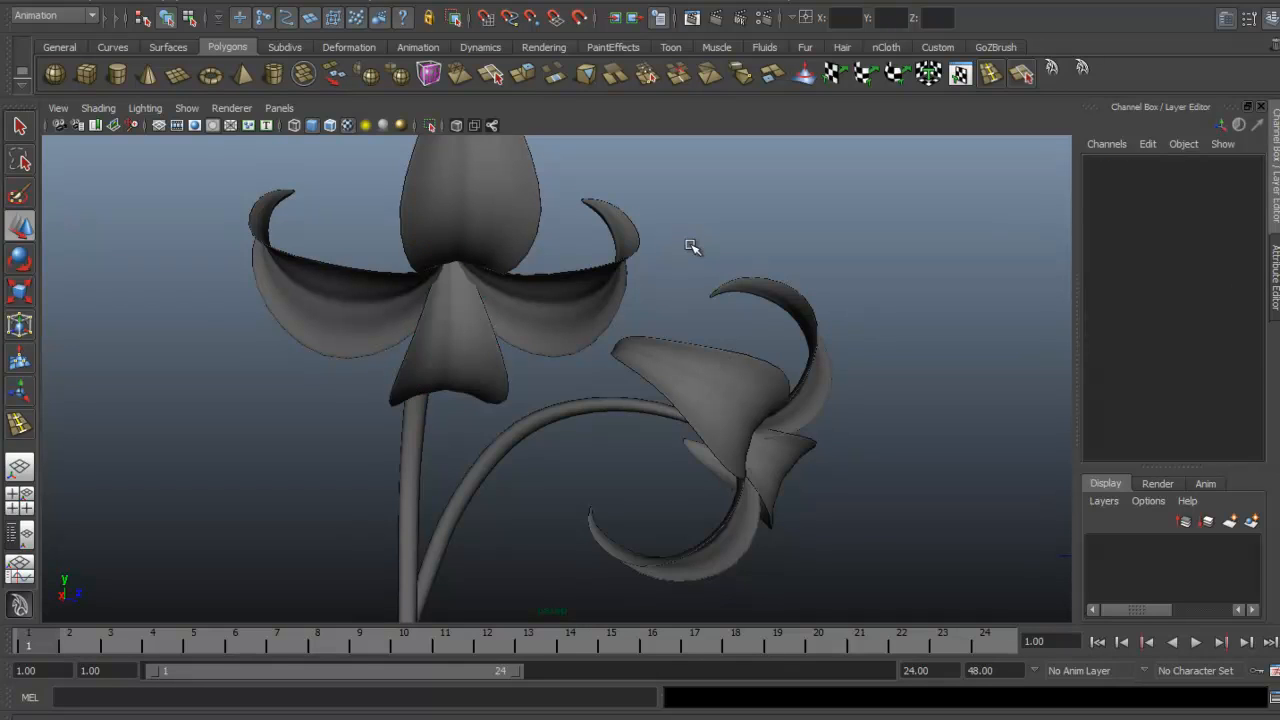
key(ctrl+z)
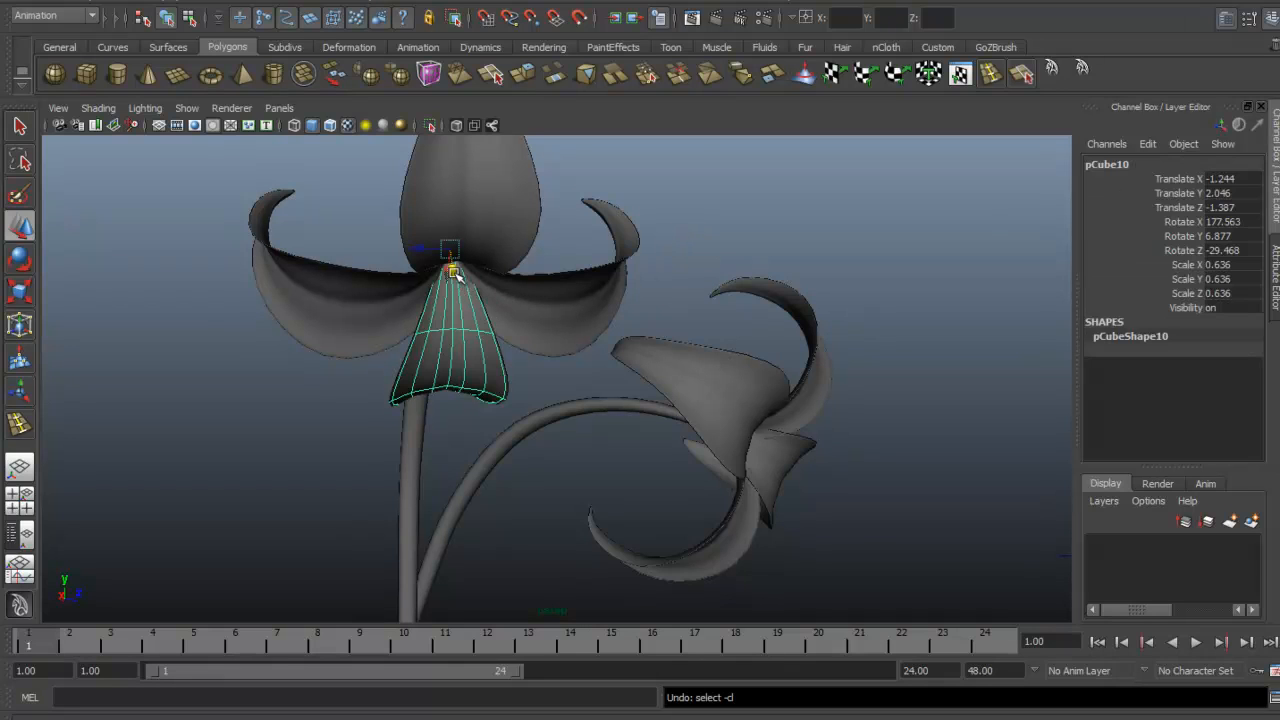
drag(455, 275, 534, 304)
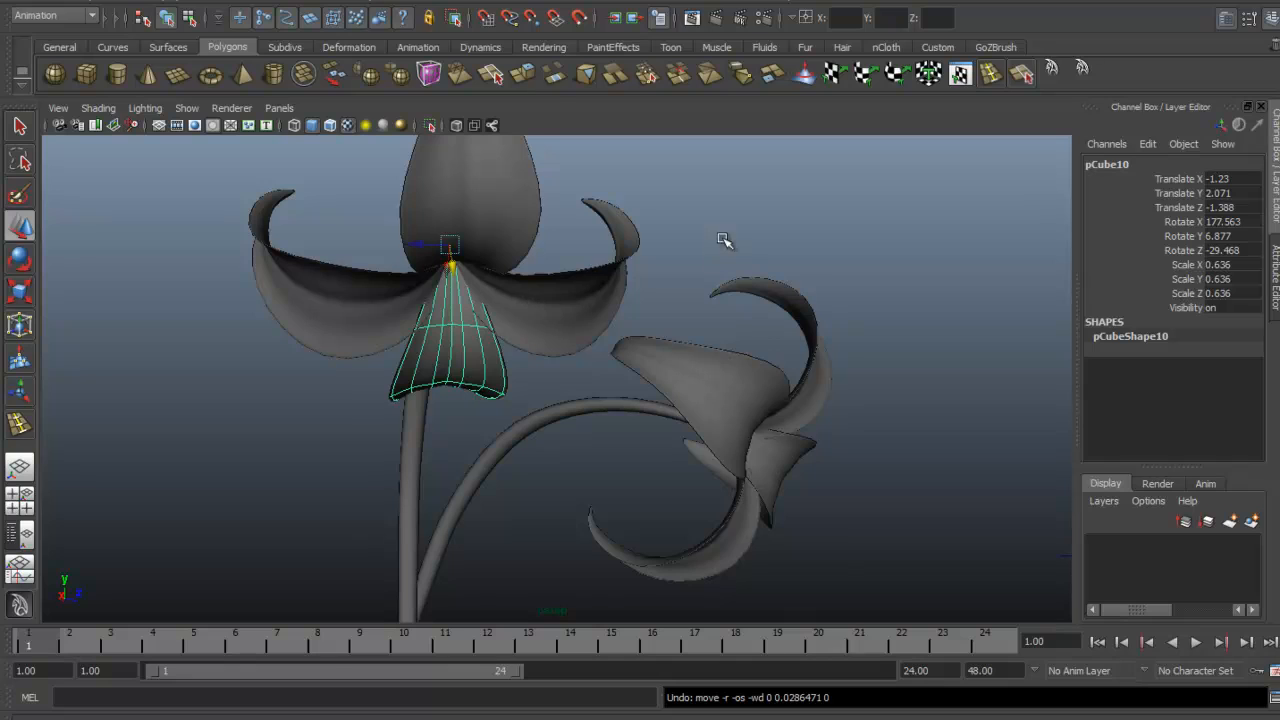
Step: Scale the middle row of vertices on the upper flower's front petal slightly narrower
right_drag(473, 359, 508, 326)
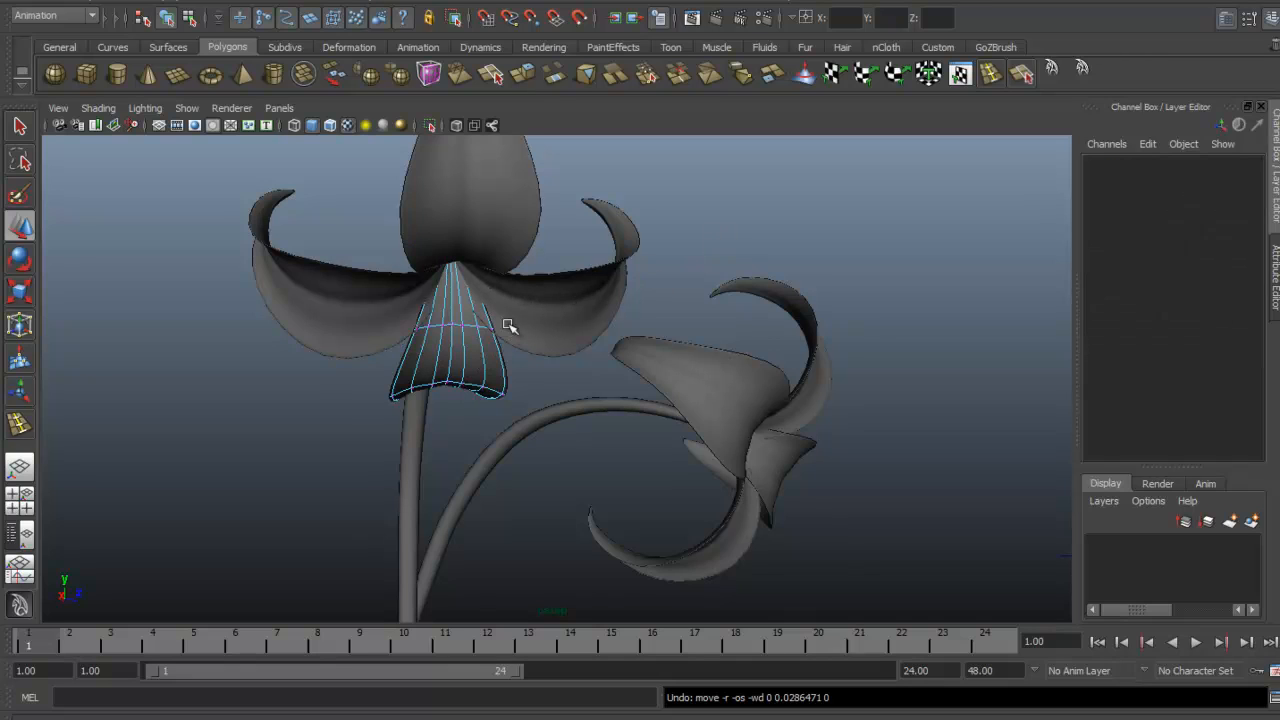
drag(383, 329, 485, 332)
key(w)
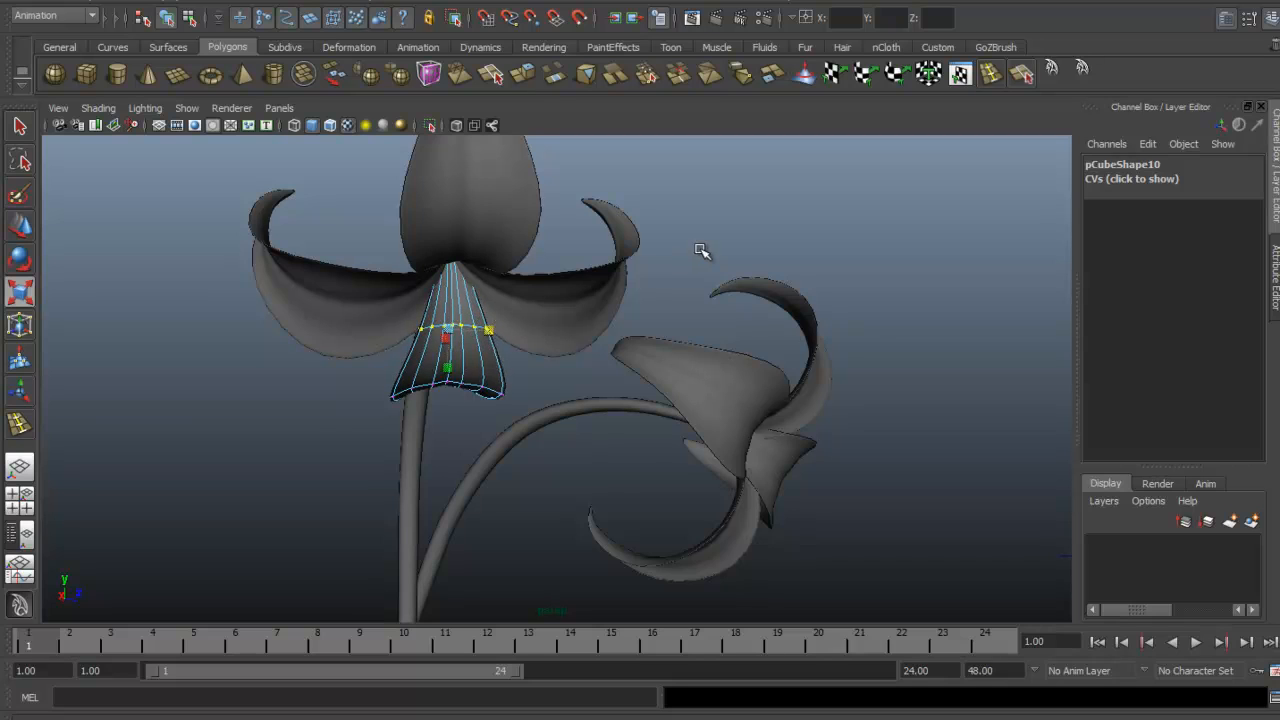
click(702, 250)
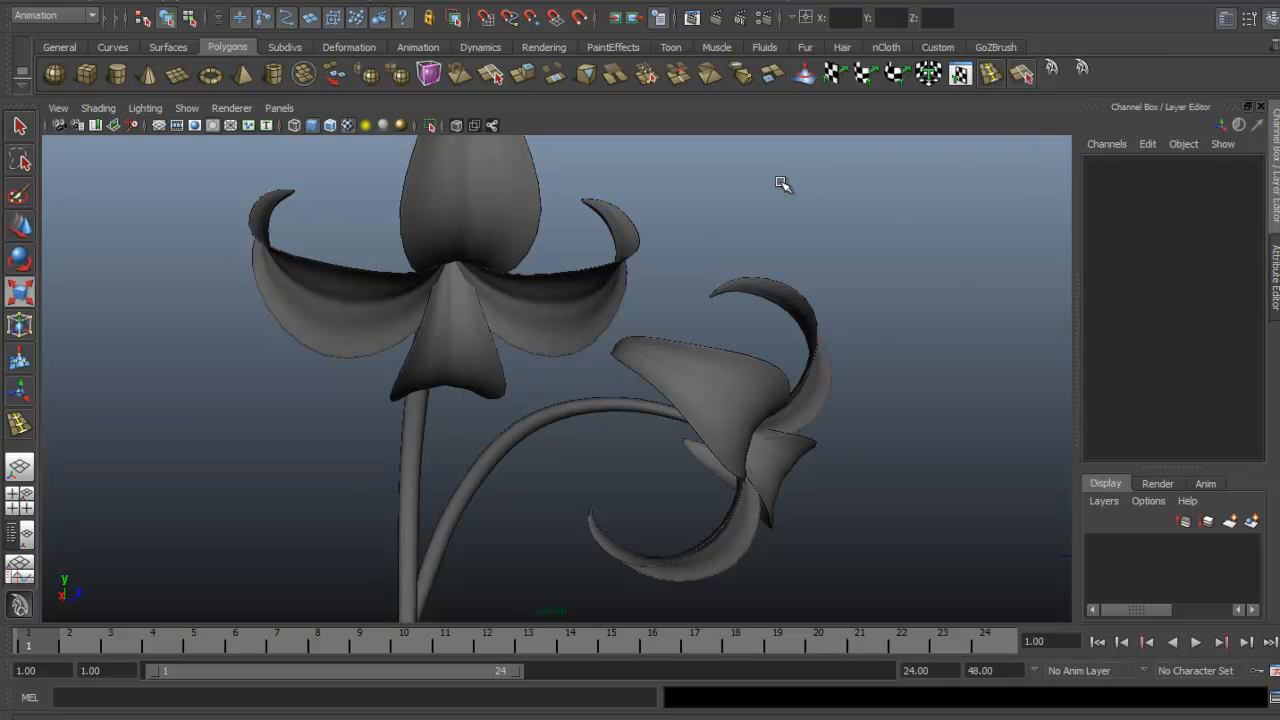
Step: Scale the base vertices of the upper flower's front petal narrower where it meets the other petals, and return to object mode
click(460, 345)
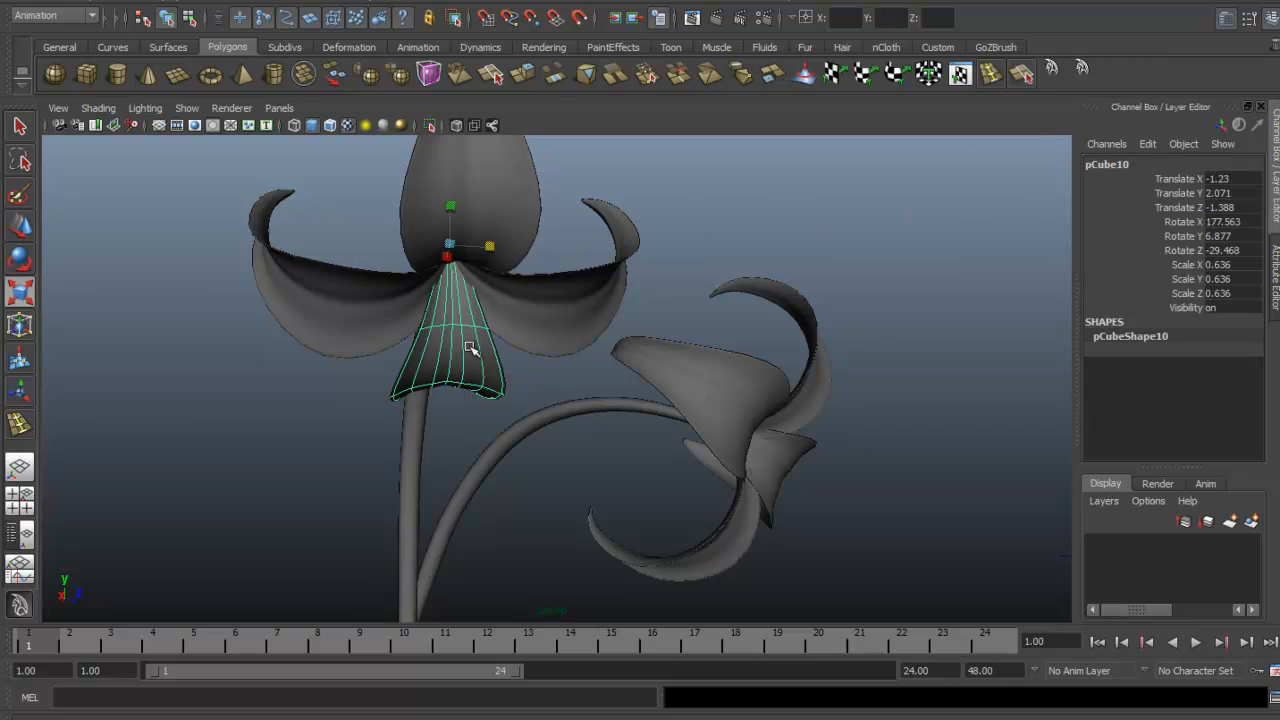
click(470, 292)
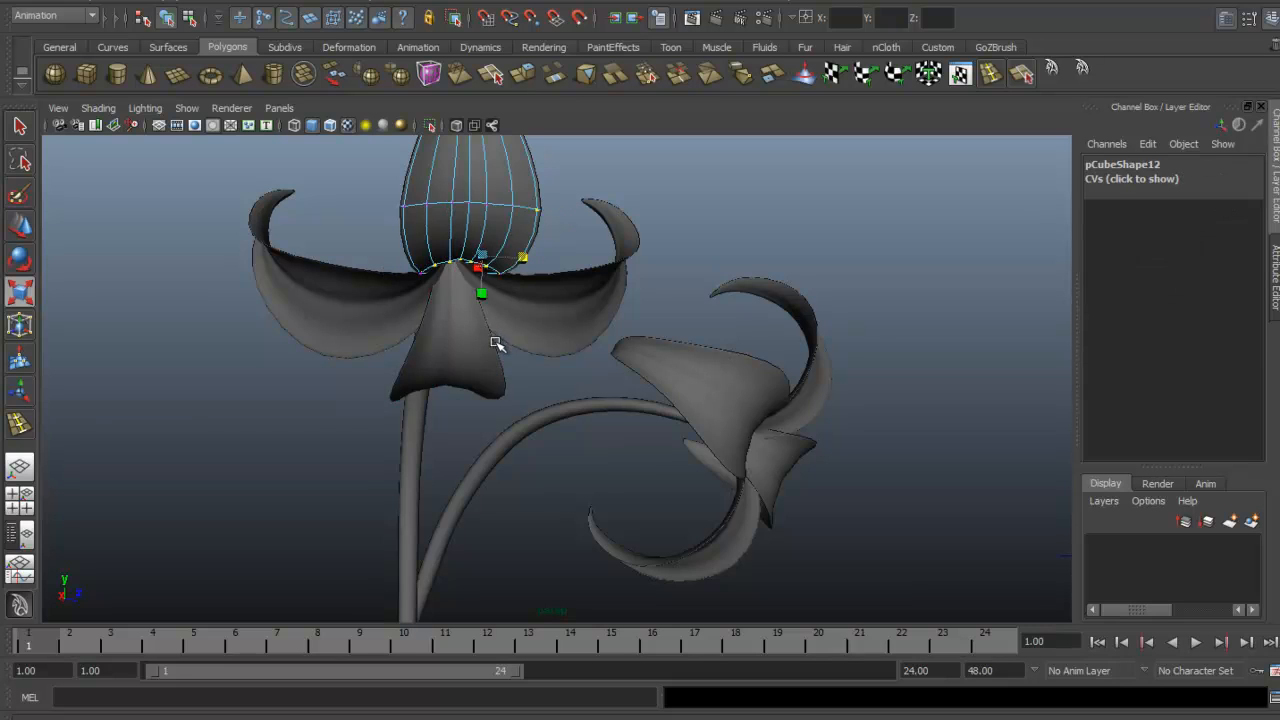
click(490, 374)
click(445, 260)
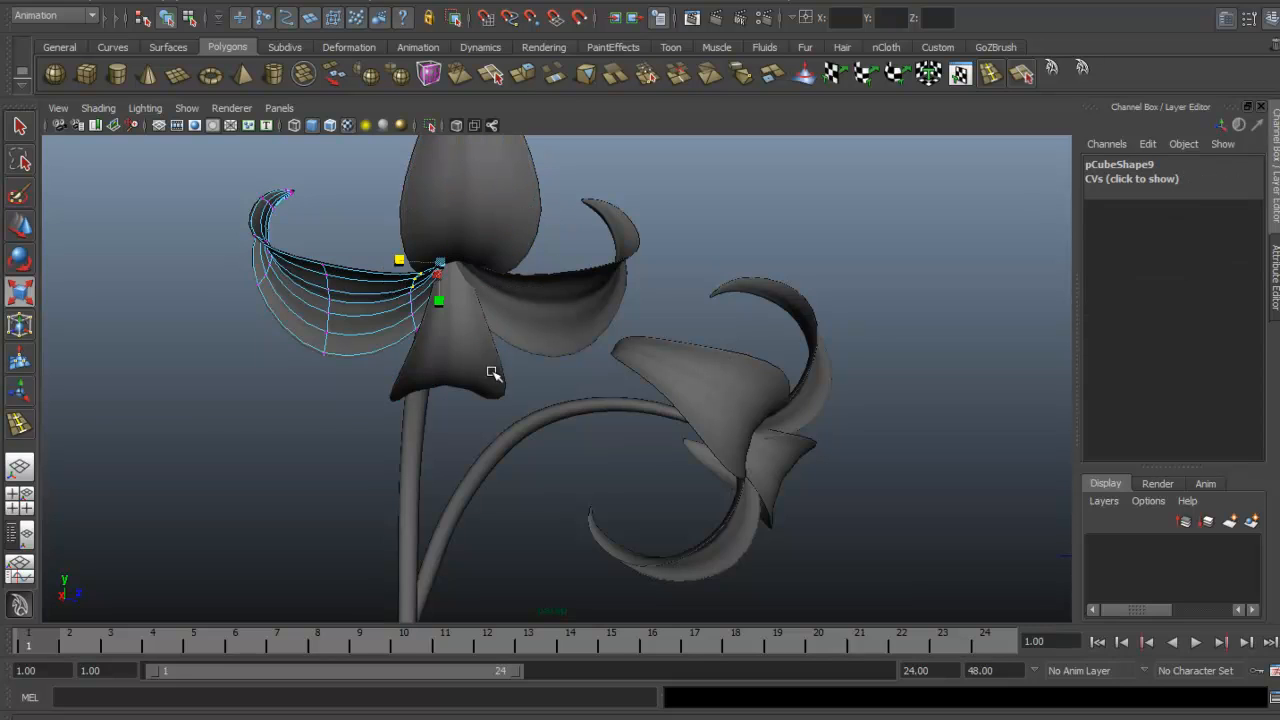
click(498, 381)
right_drag(490, 385, 414, 380)
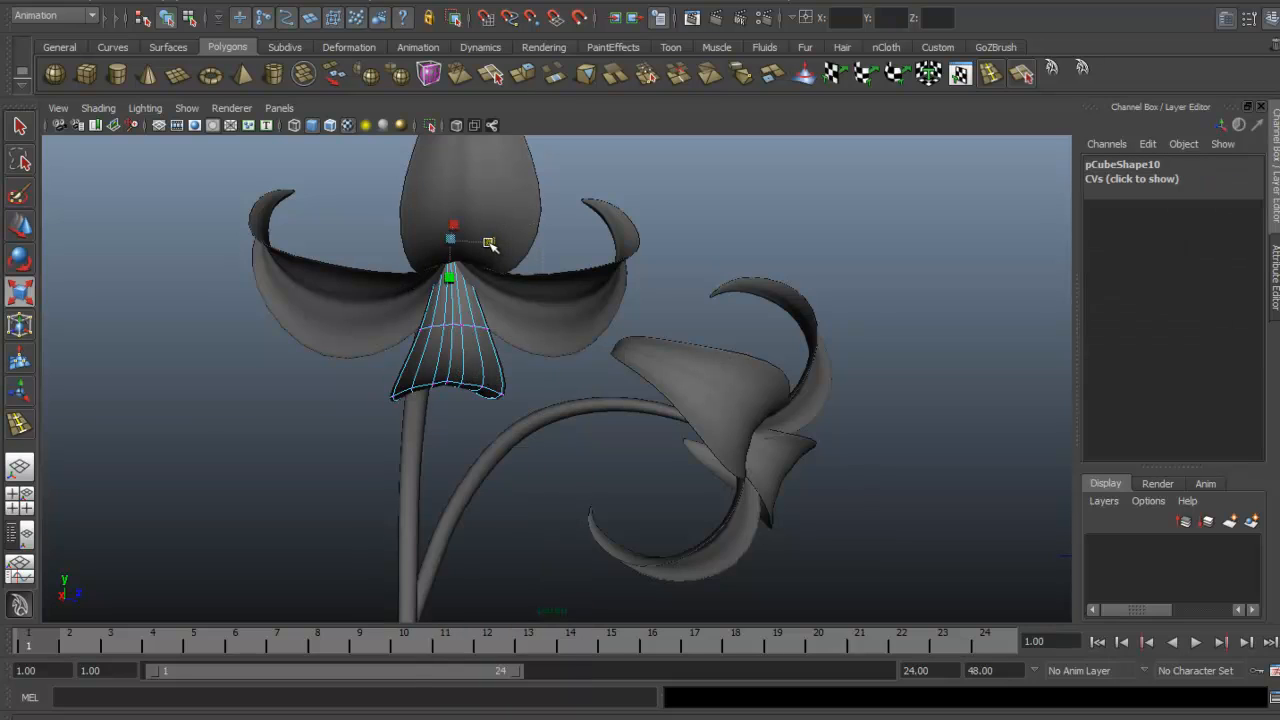
drag(490, 244, 452, 246)
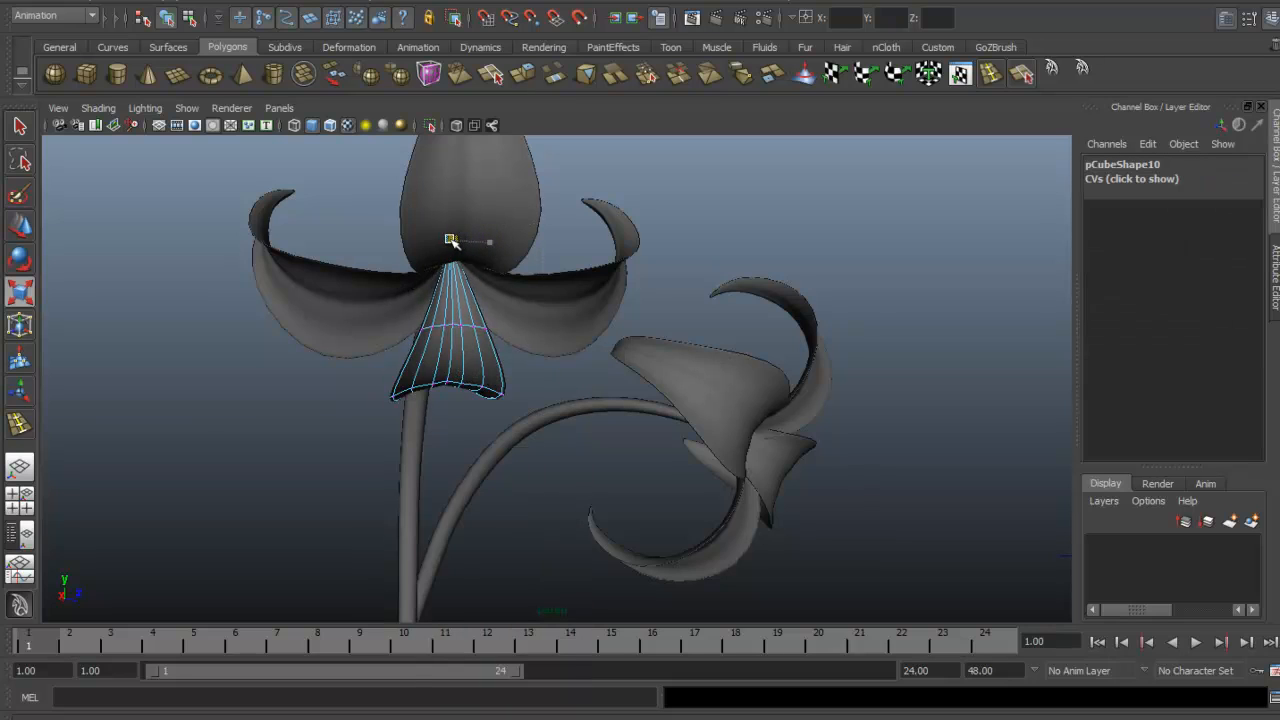
key(w)
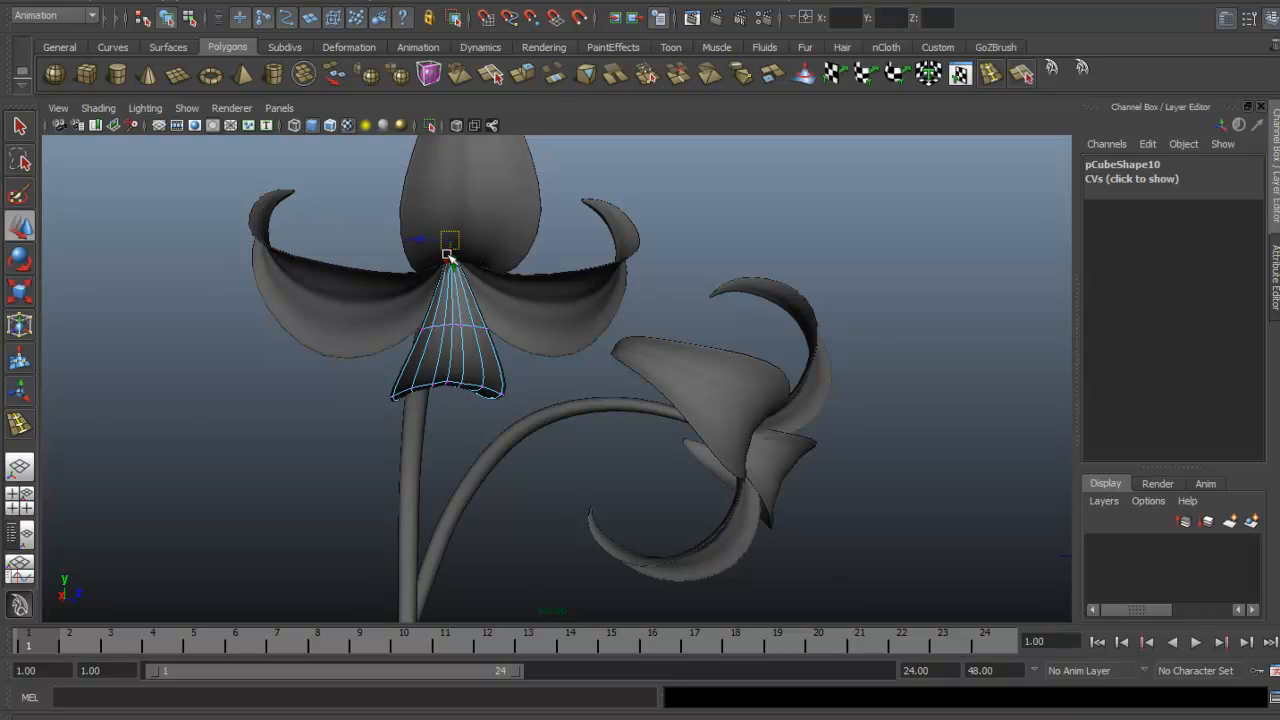
click(630, 236)
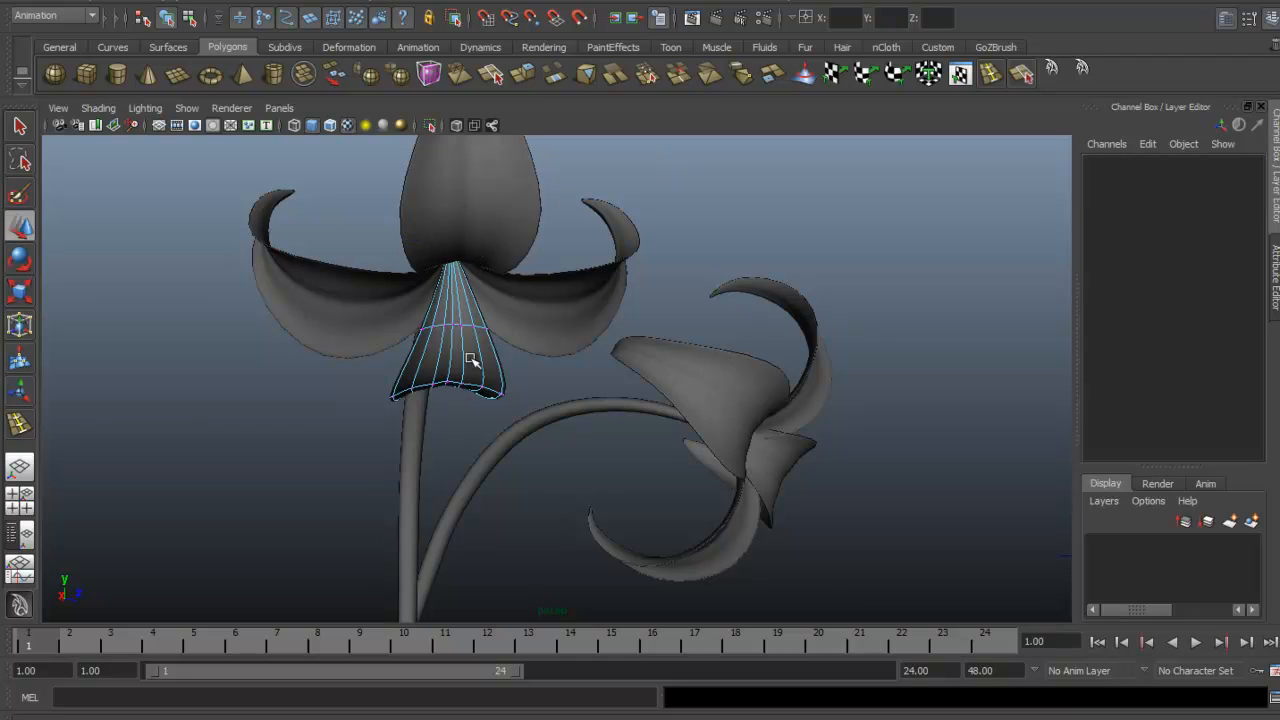
right_drag(471, 358, 505, 338)
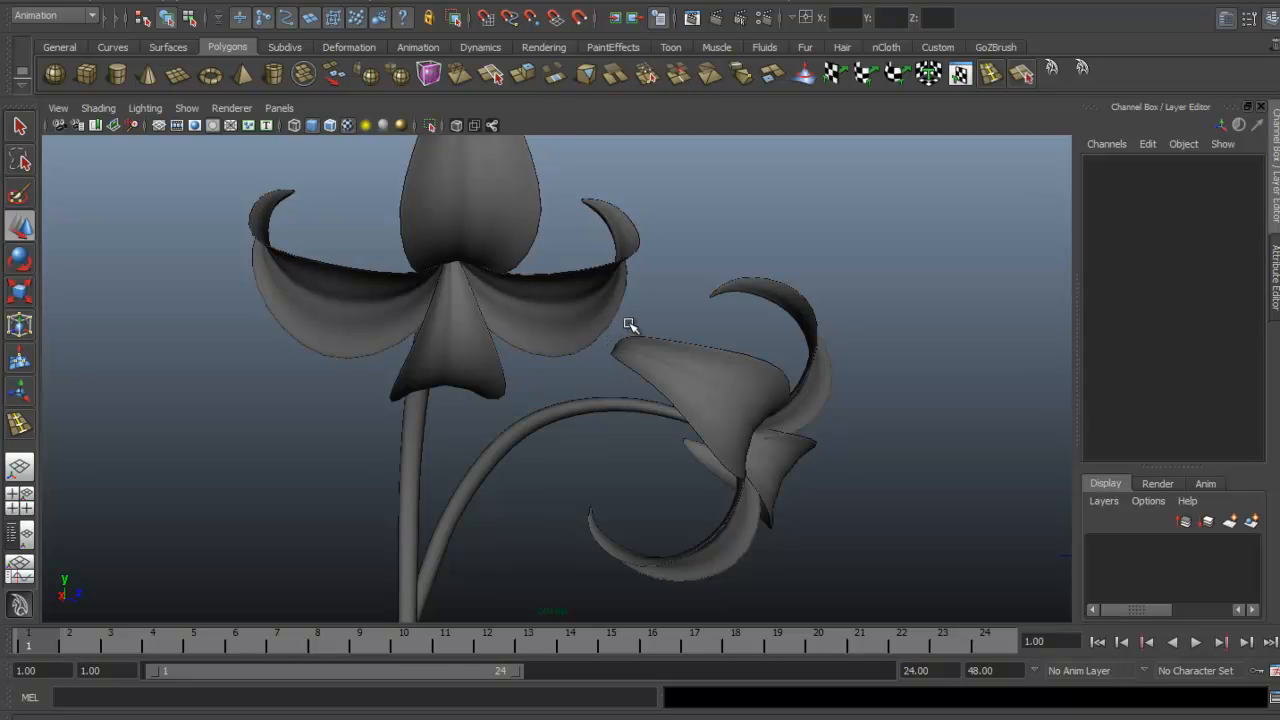
Step: Compare the model with the browser's reference image and shift the lower flower's curved stem to about Translate Z -0.064
mouse_move(580, 343)
alt+mouse_down()
mouse_move(609, 334)
mouse_move(566, 337)
mouse_move(577, 338)
alt+mouse_up()
alt+drag(631, 306, 676, 279)
key(alt+Tab)
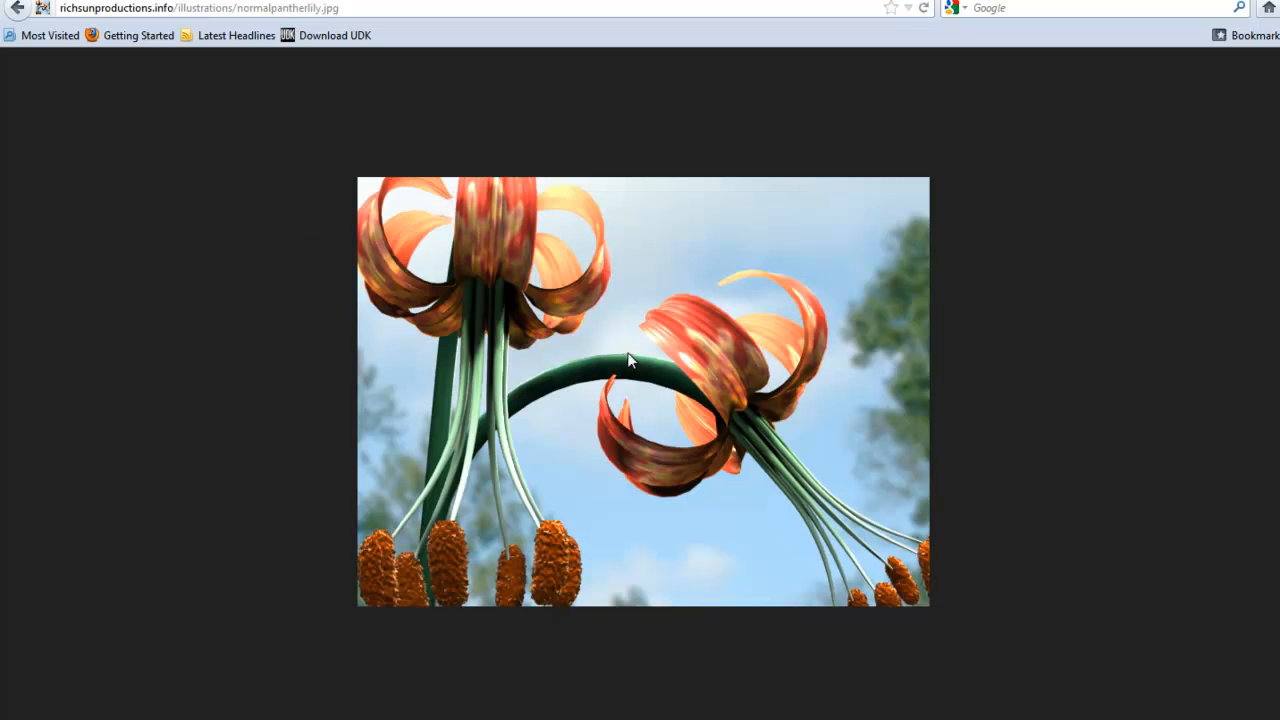
key(alt+Tab)
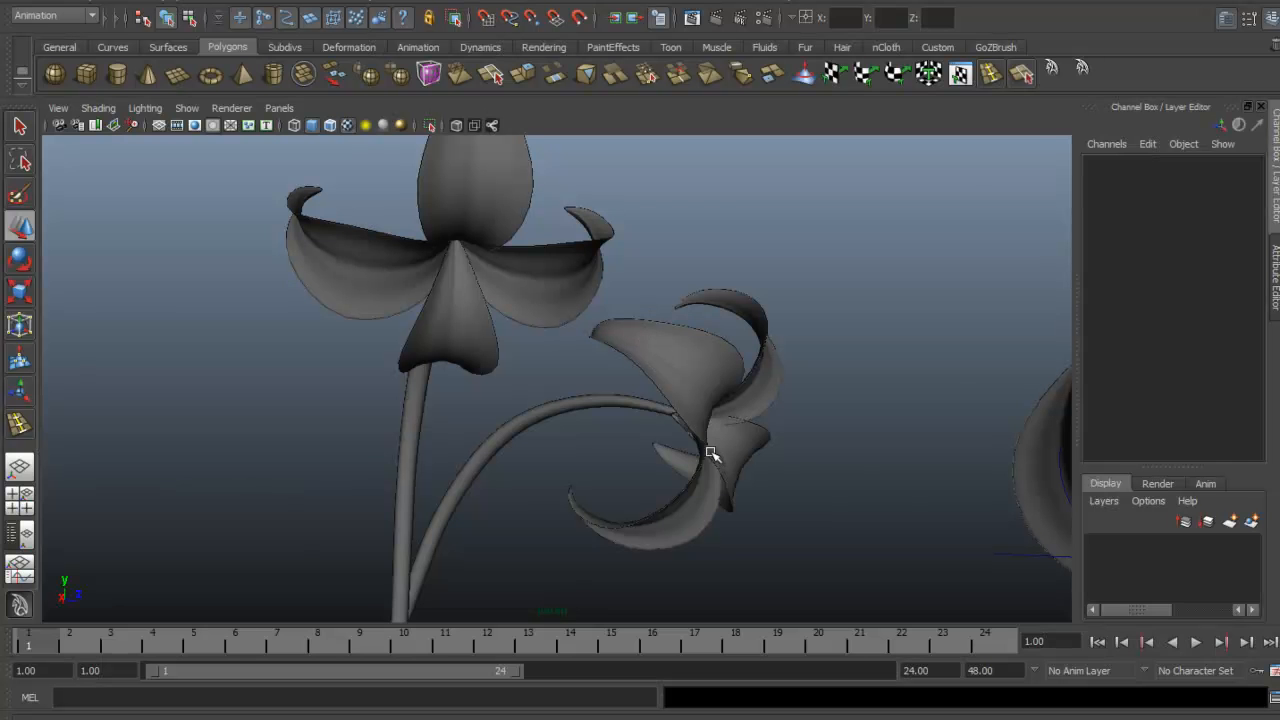
key(alt+Tab)
key(alt+Tab)
alt+drag(491, 394, 637, 429)
click(652, 403)
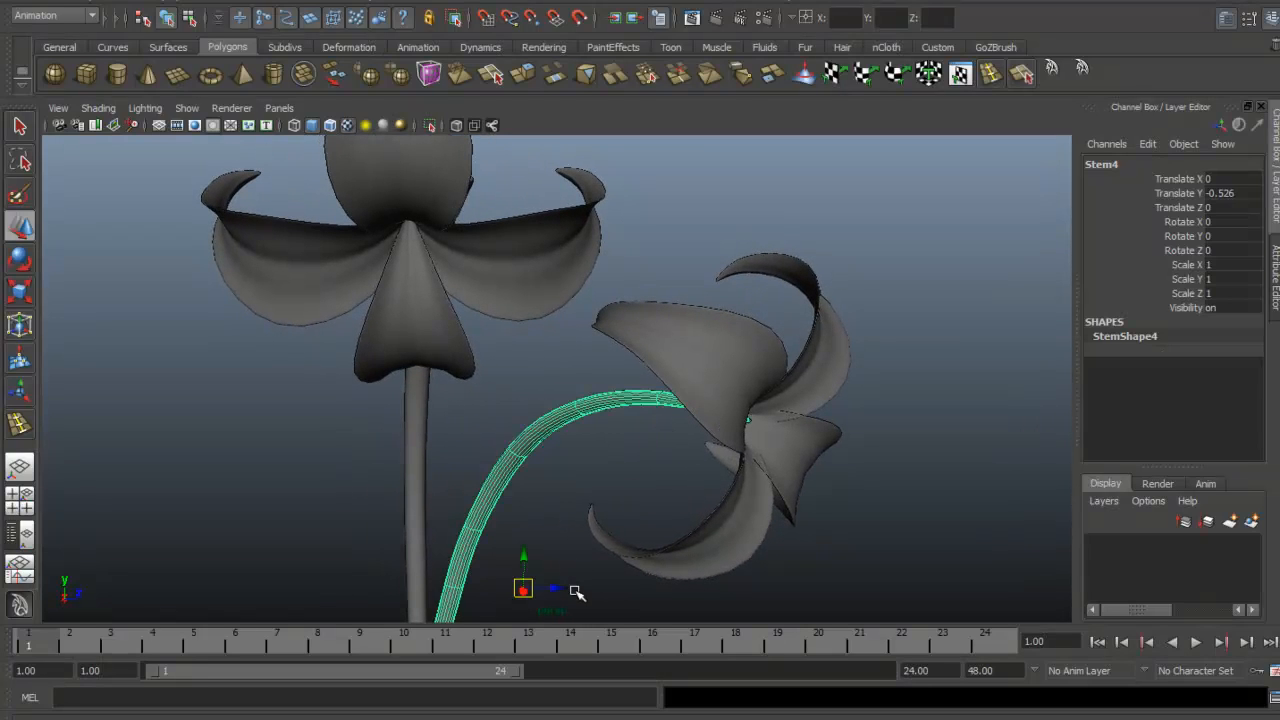
drag(575, 590, 564, 590)
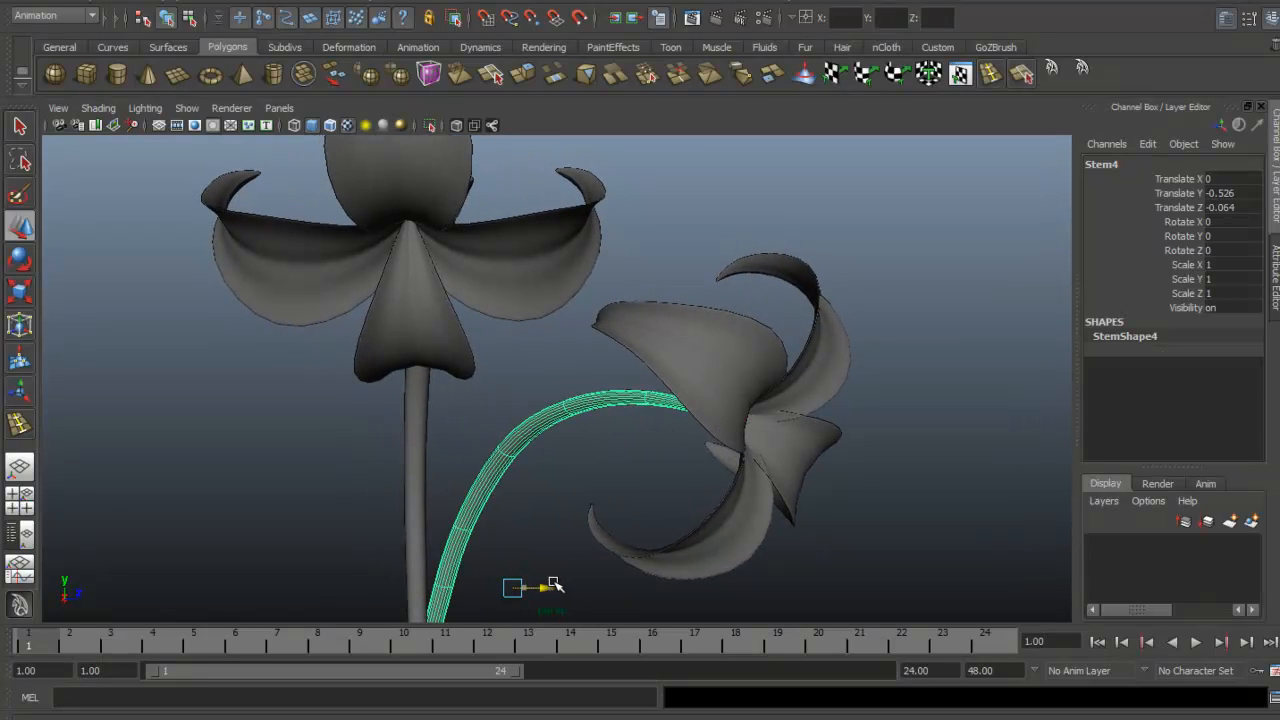
click(540, 368)
alt+drag(540, 368, 543, 354)
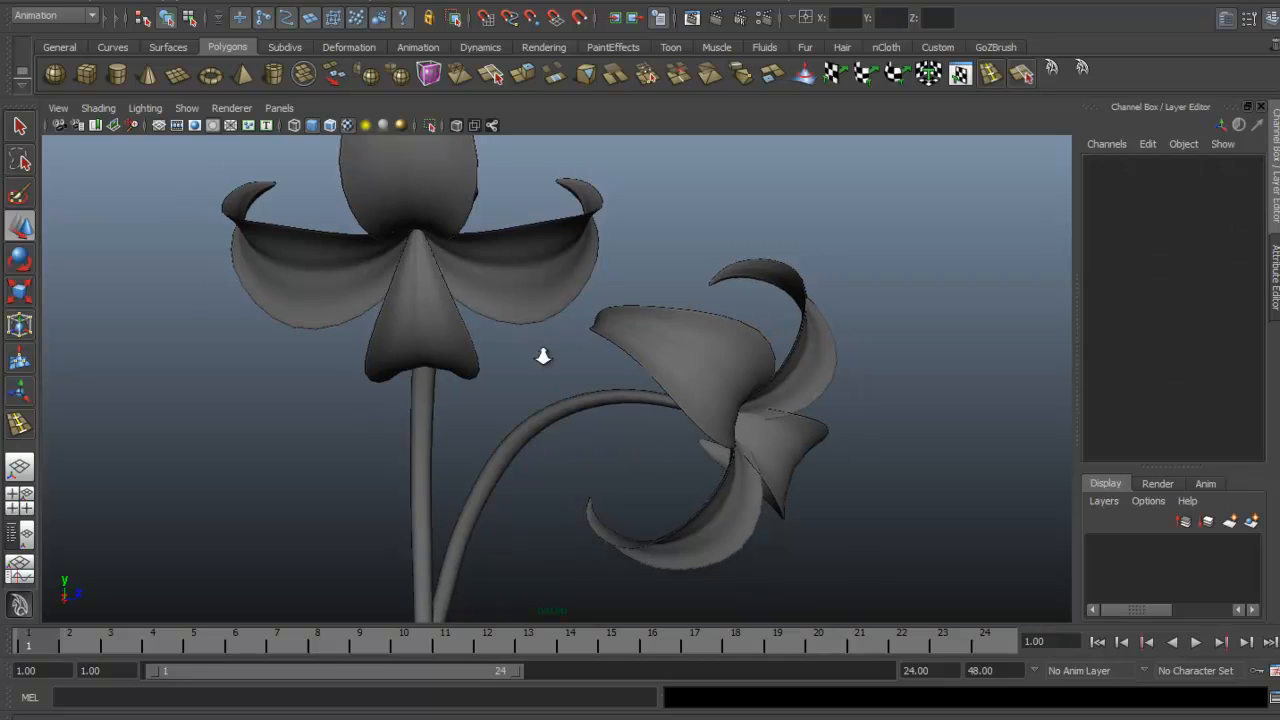
Step: Move the end CVs of the lower flower's curved stem deeper into the base where its petals meet
click(645, 405)
key(F8)
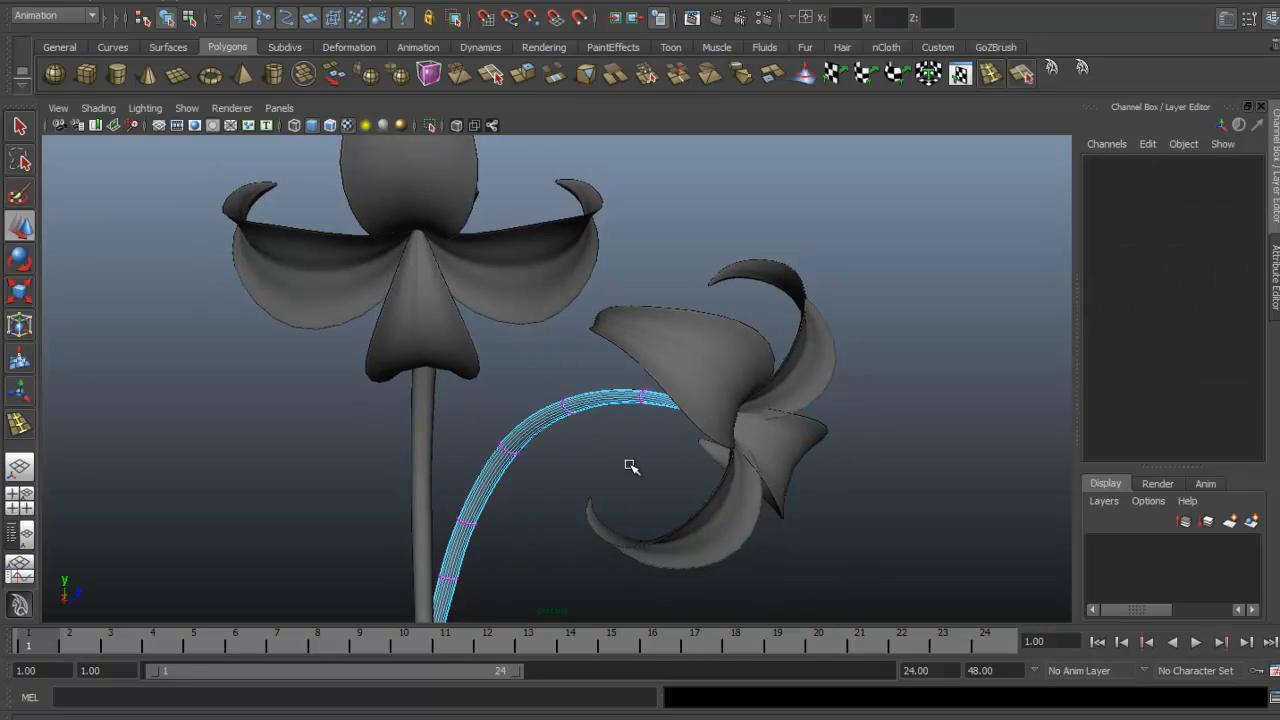
click(684, 405)
key(w)
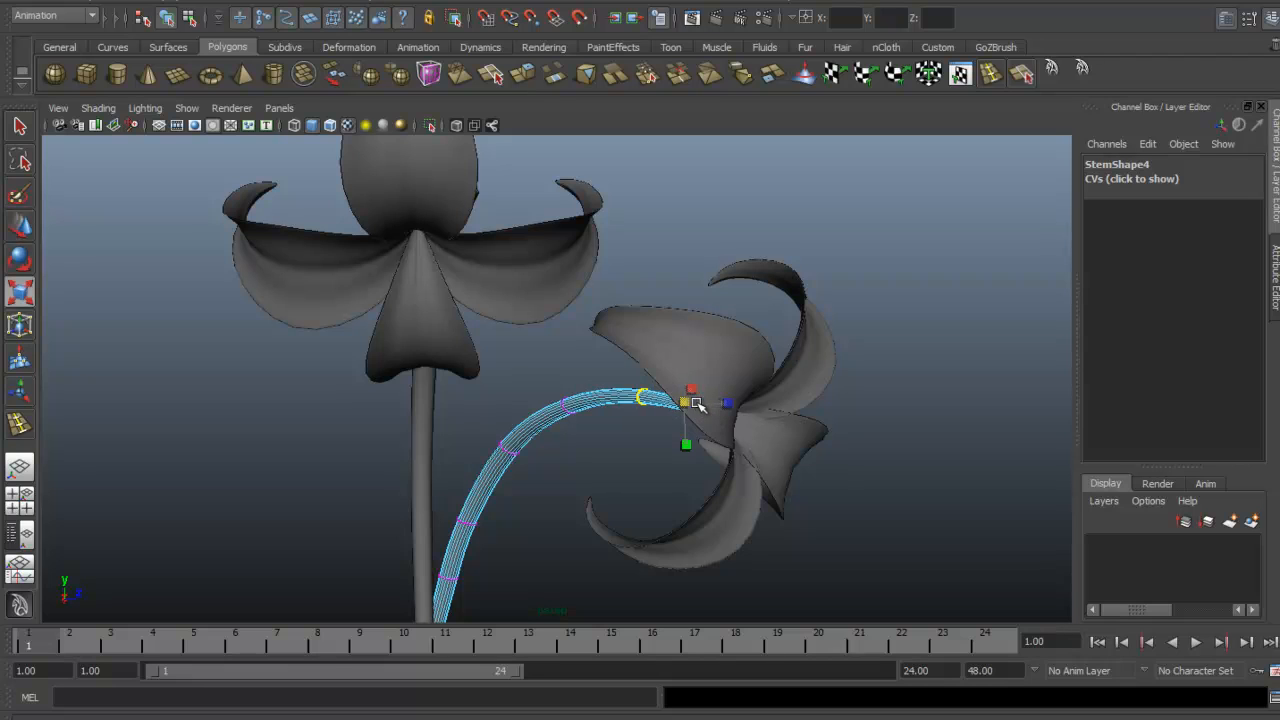
key(Right)
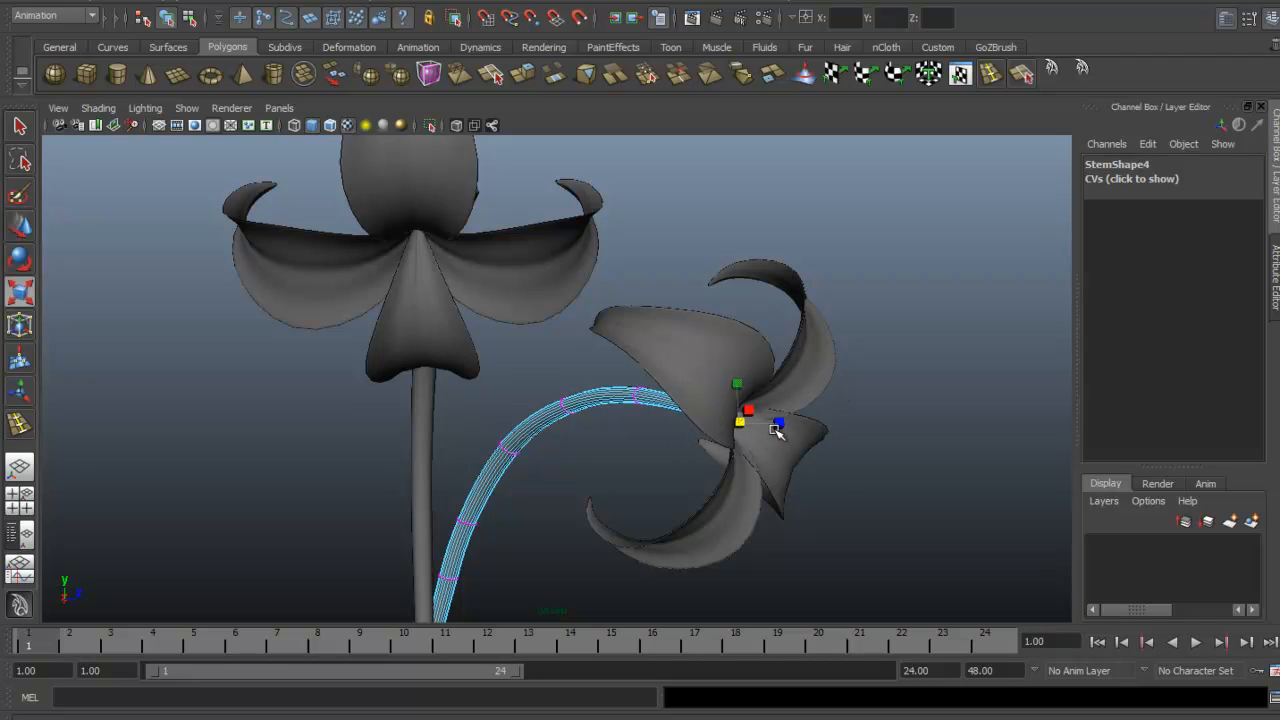
key(w)
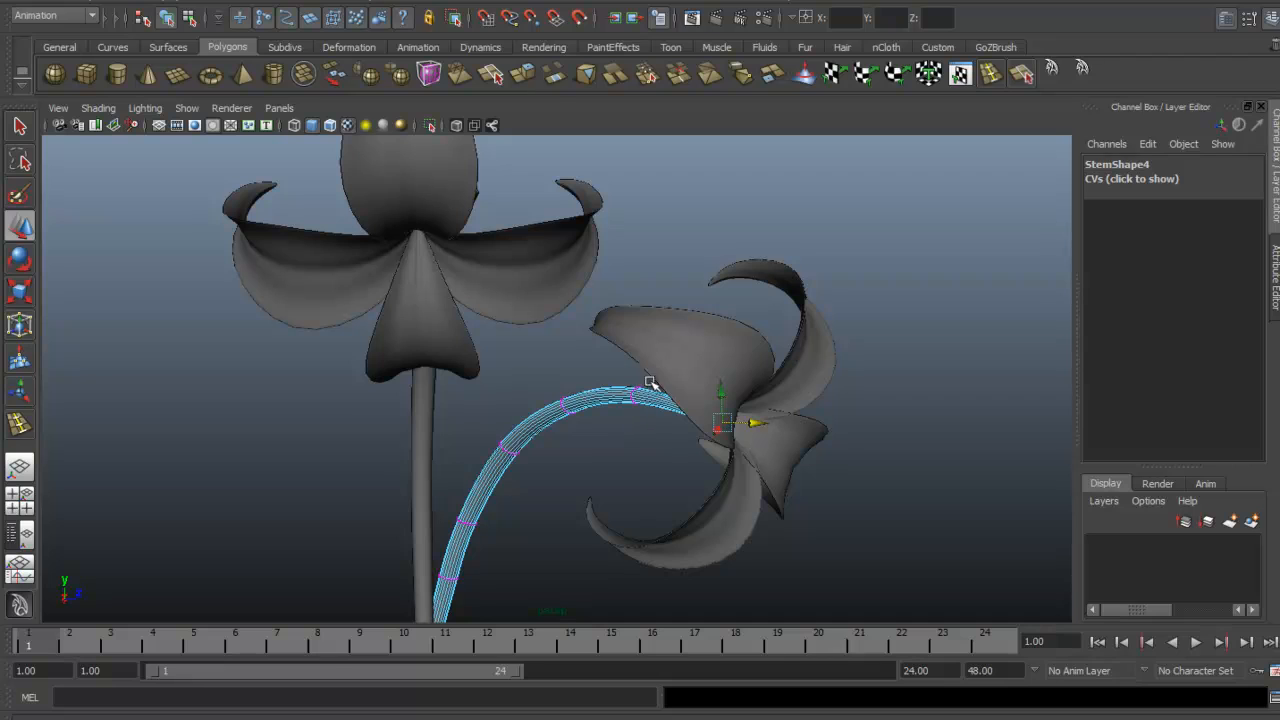
Step: Adjust the scale of the CV ring just before the curved stem's end, and return to object mode
click(638, 393)
key(r)
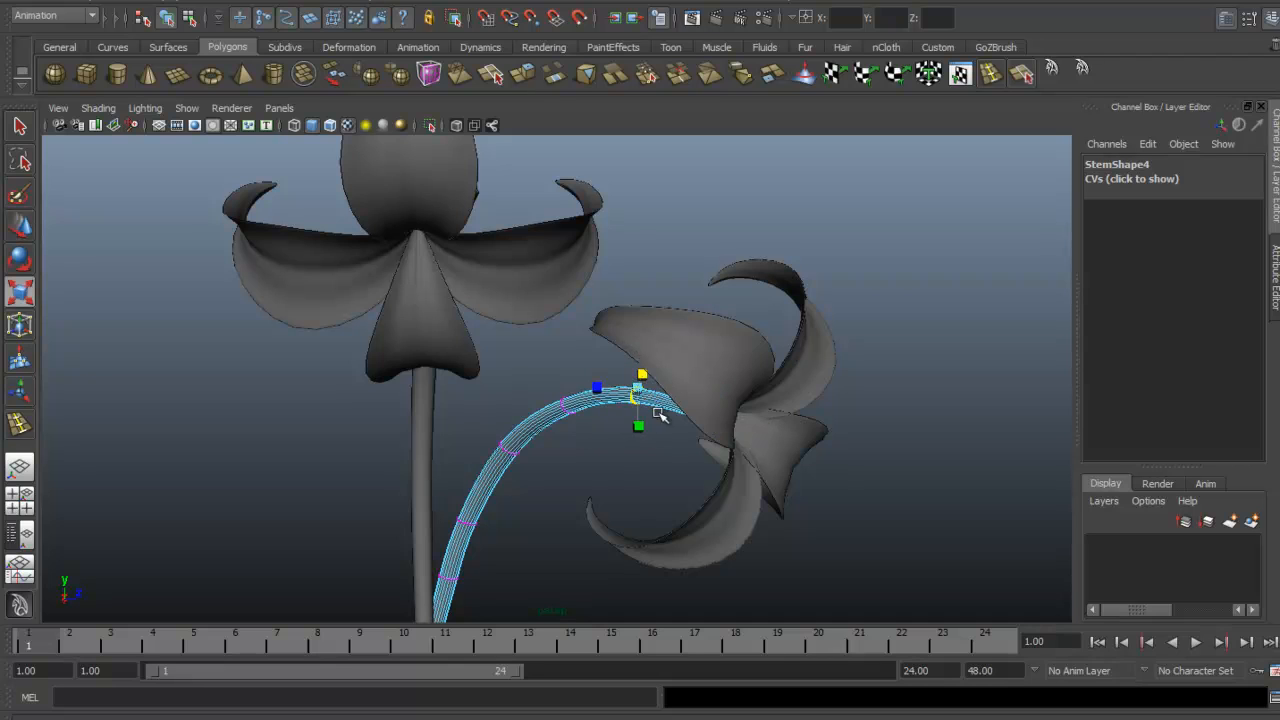
click(576, 388)
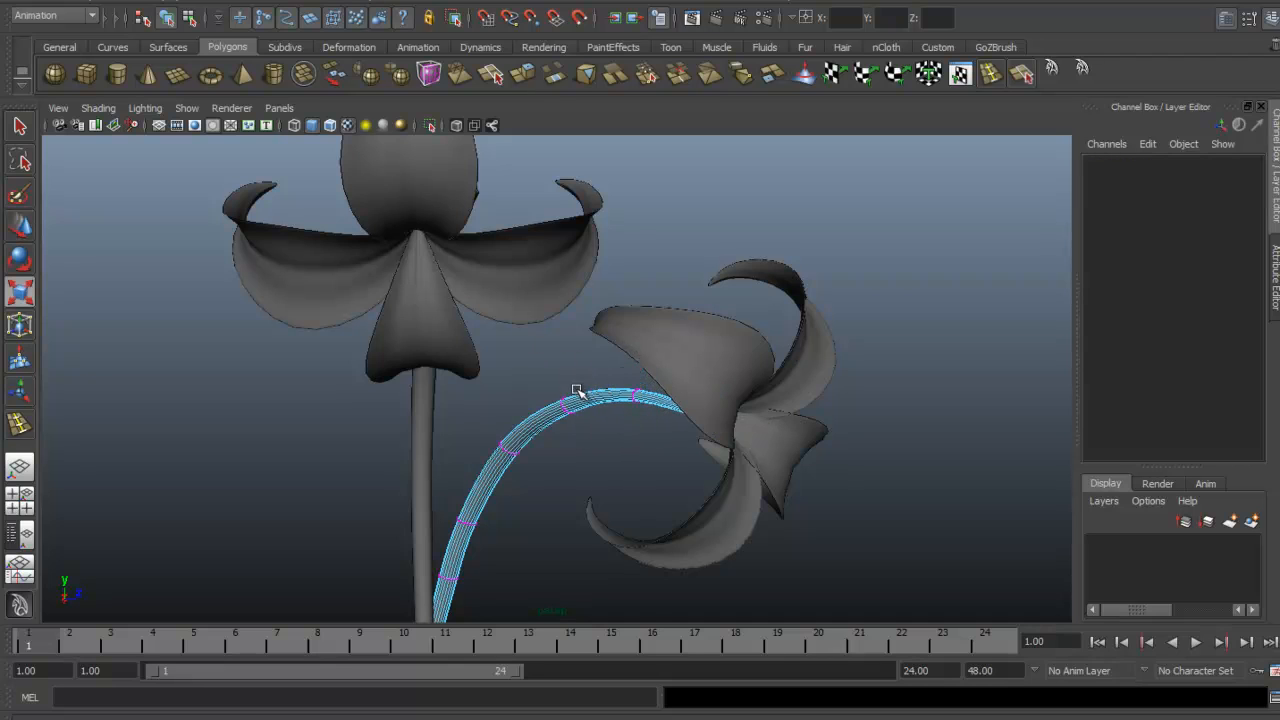
right_drag(576, 388, 580, 380)
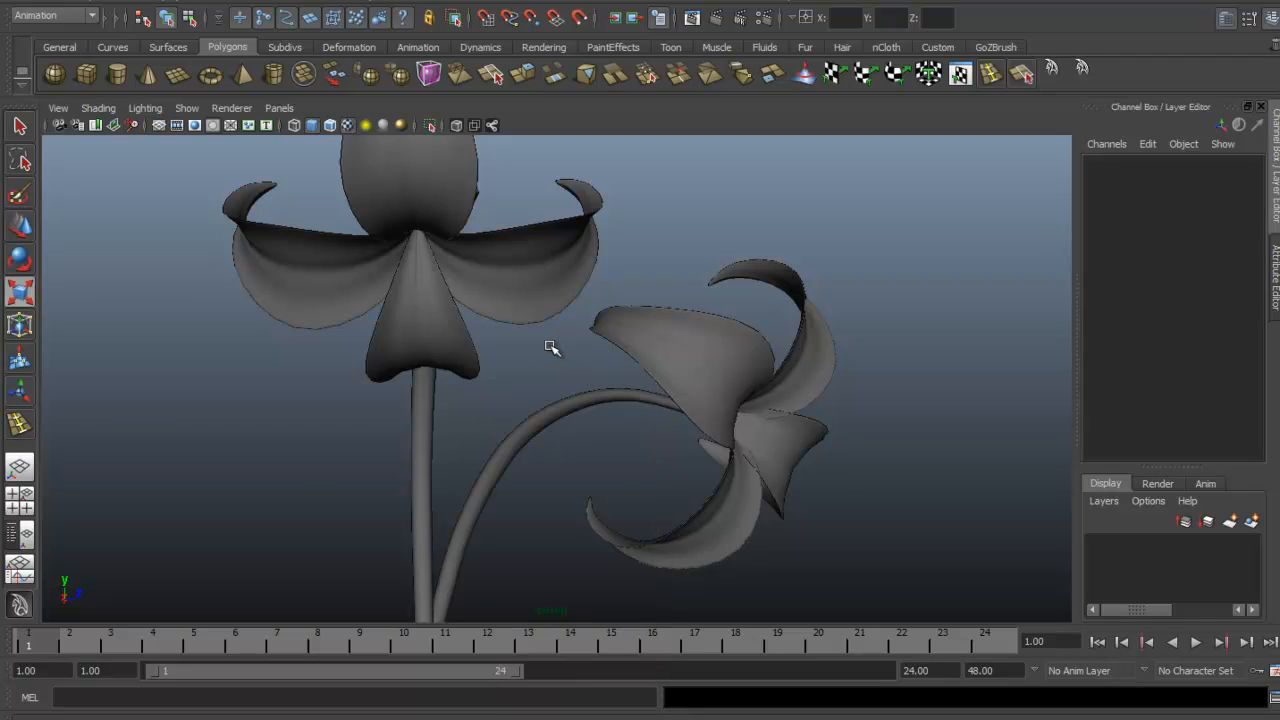
Step: Save two camera bookmarks of the current perspective view, and rename the first new one gg
click(98, 108)
mouse_move(62, 114)
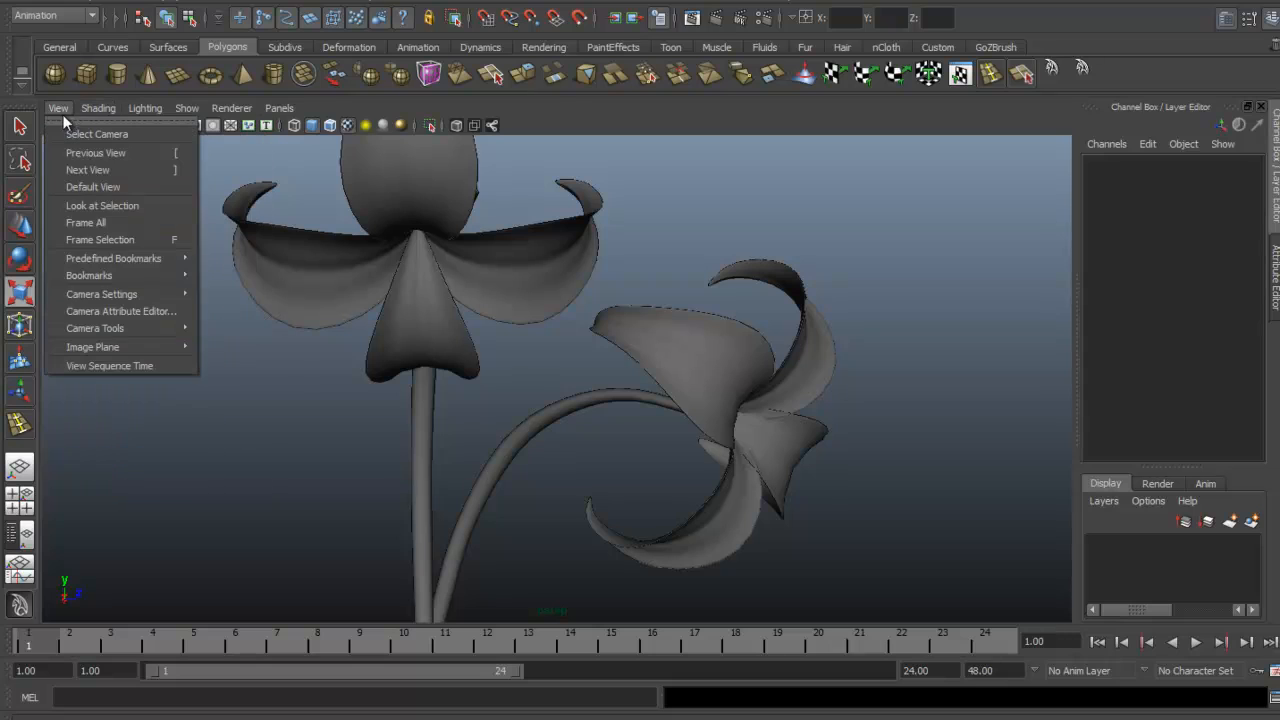
mouse_move(180, 276)
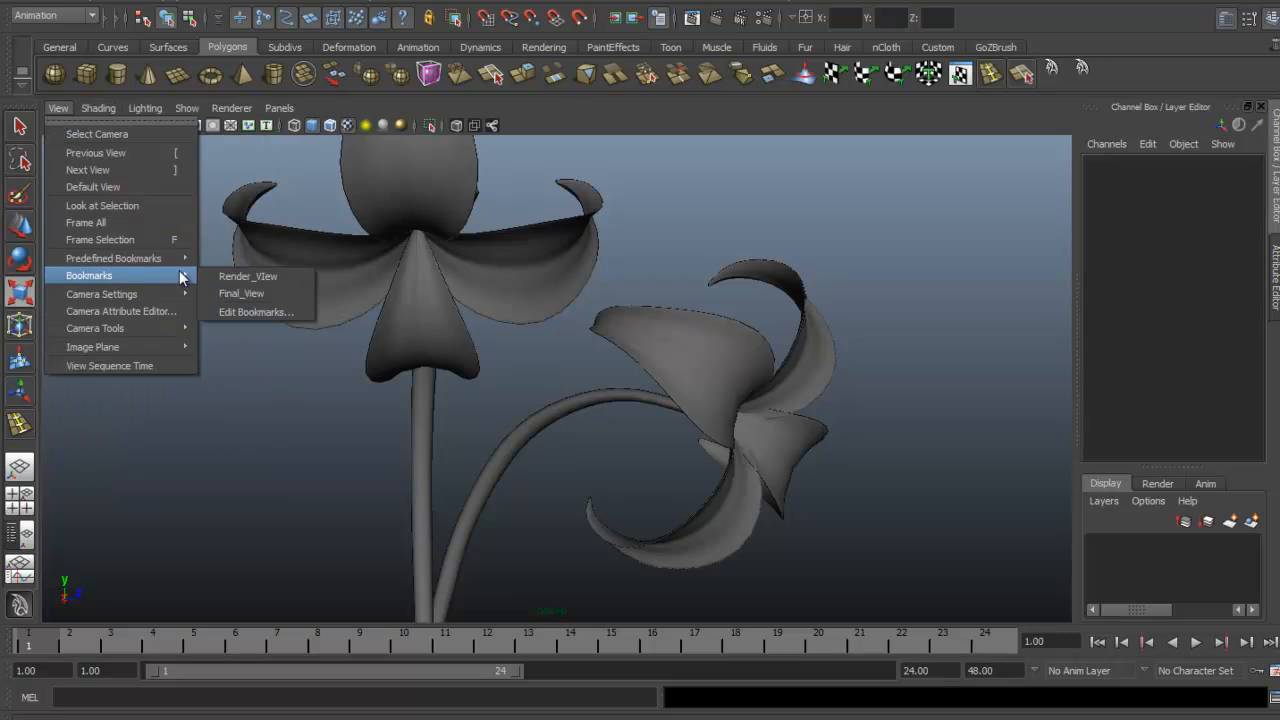
click(250, 312)
click(510, 485)
drag(540, 431, 425, 431)
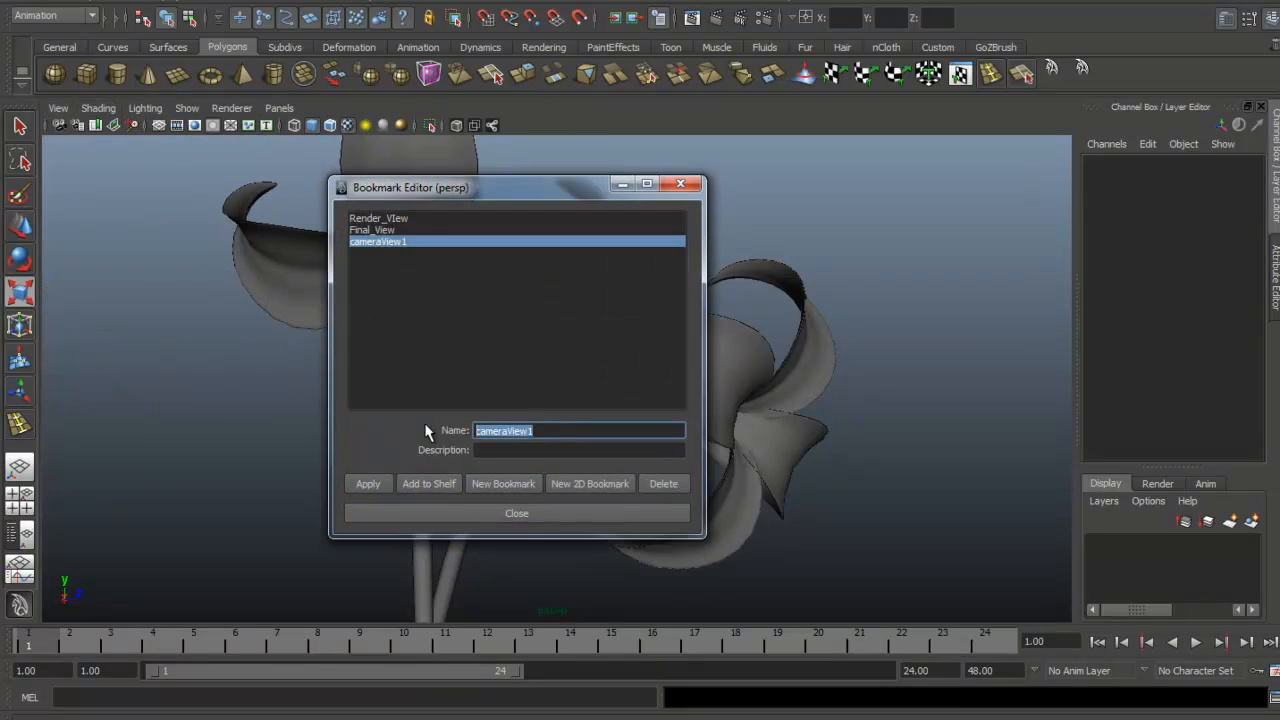
text(gg)
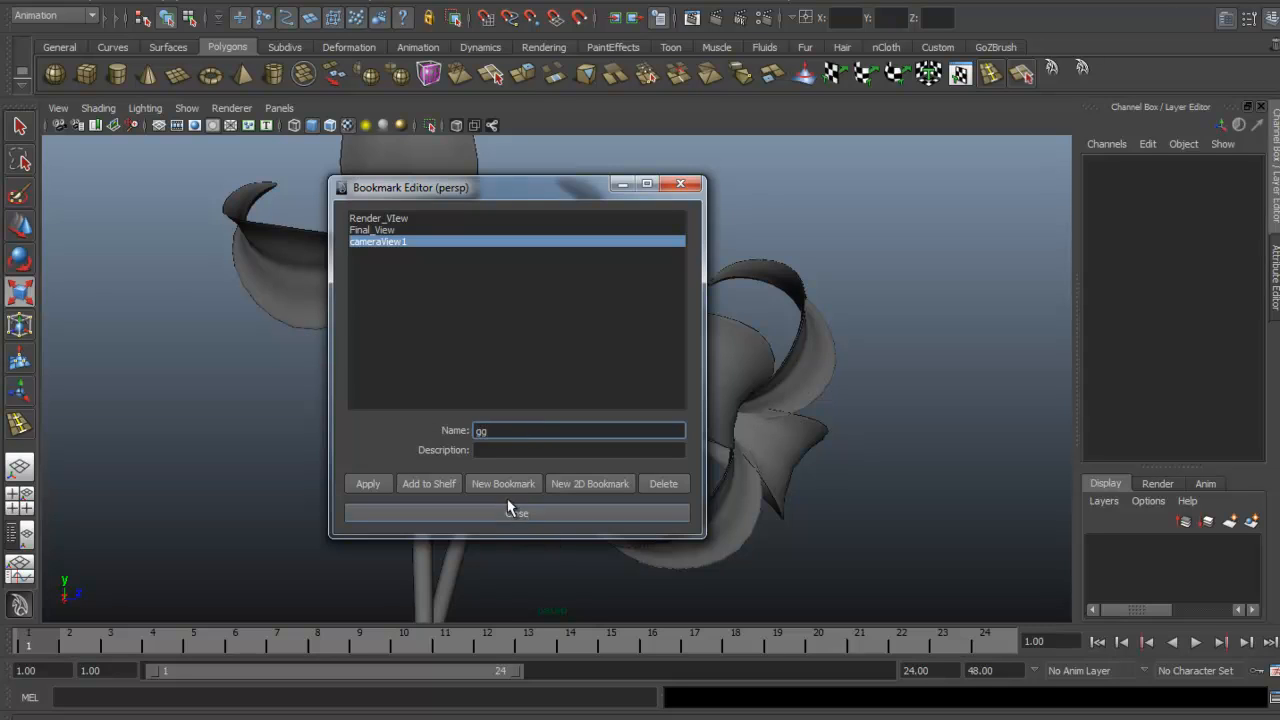
click(510, 487)
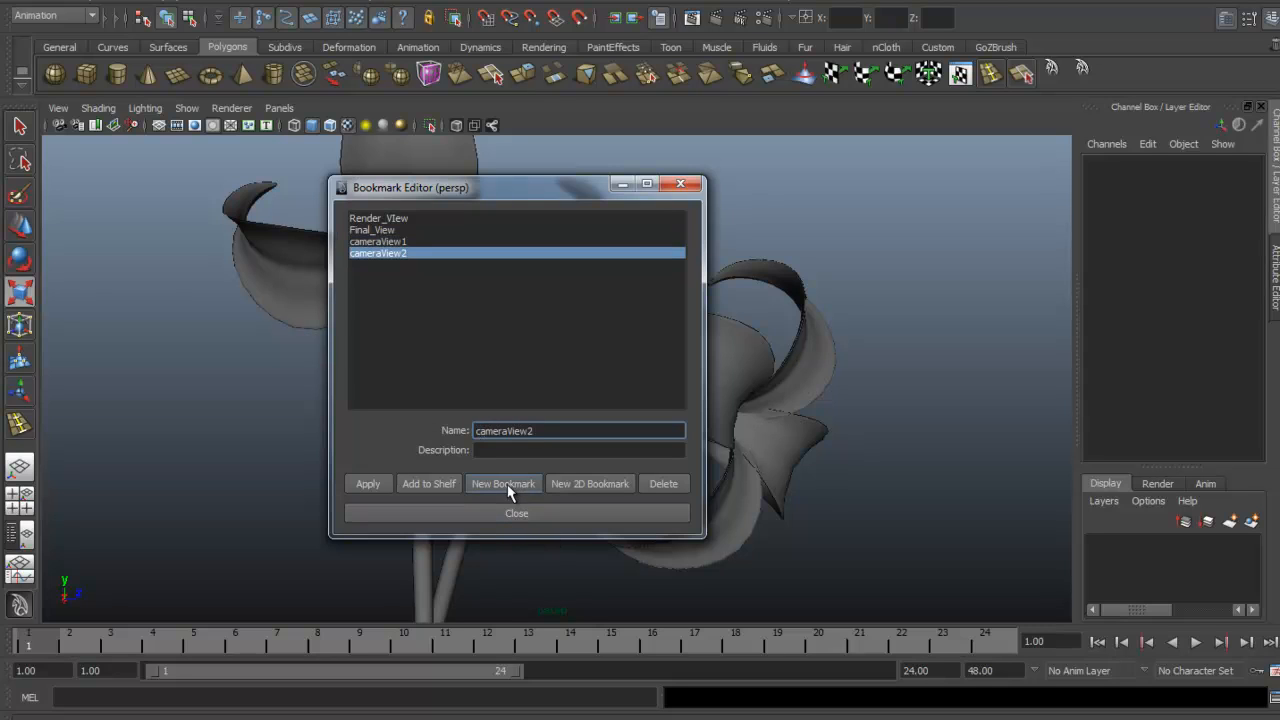
click(413, 242)
click(545, 431)
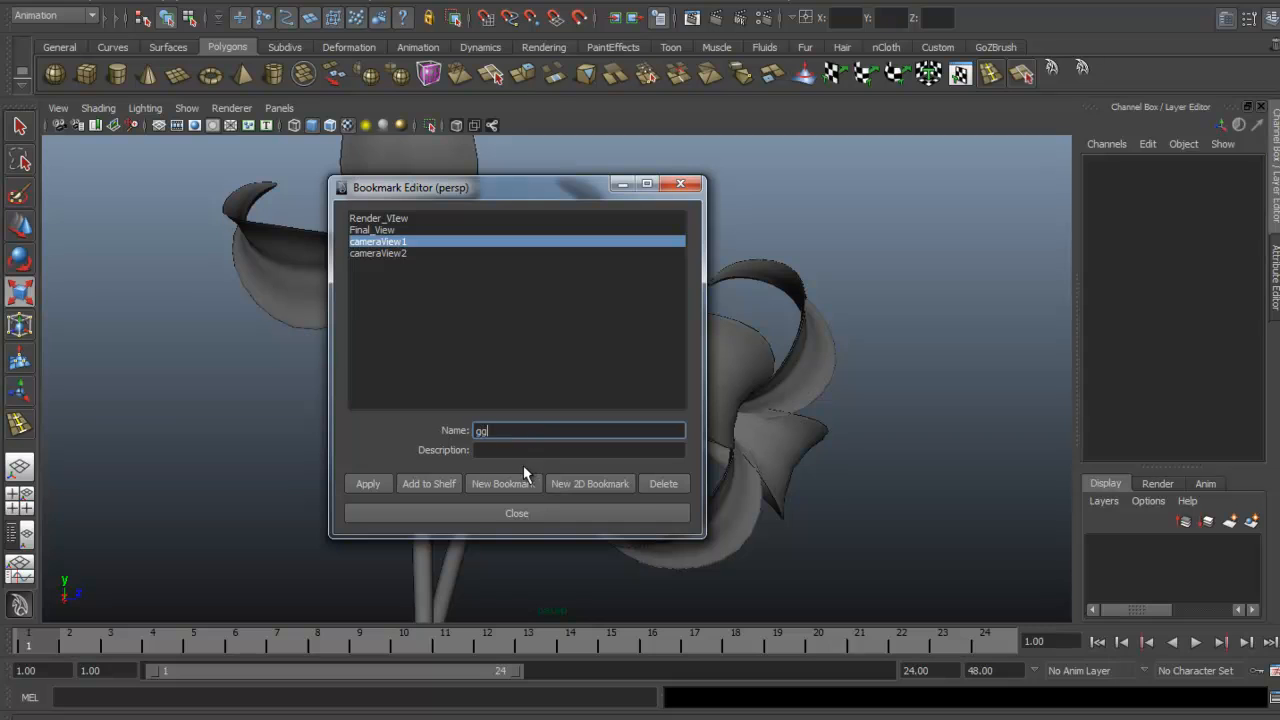
click(680, 184)
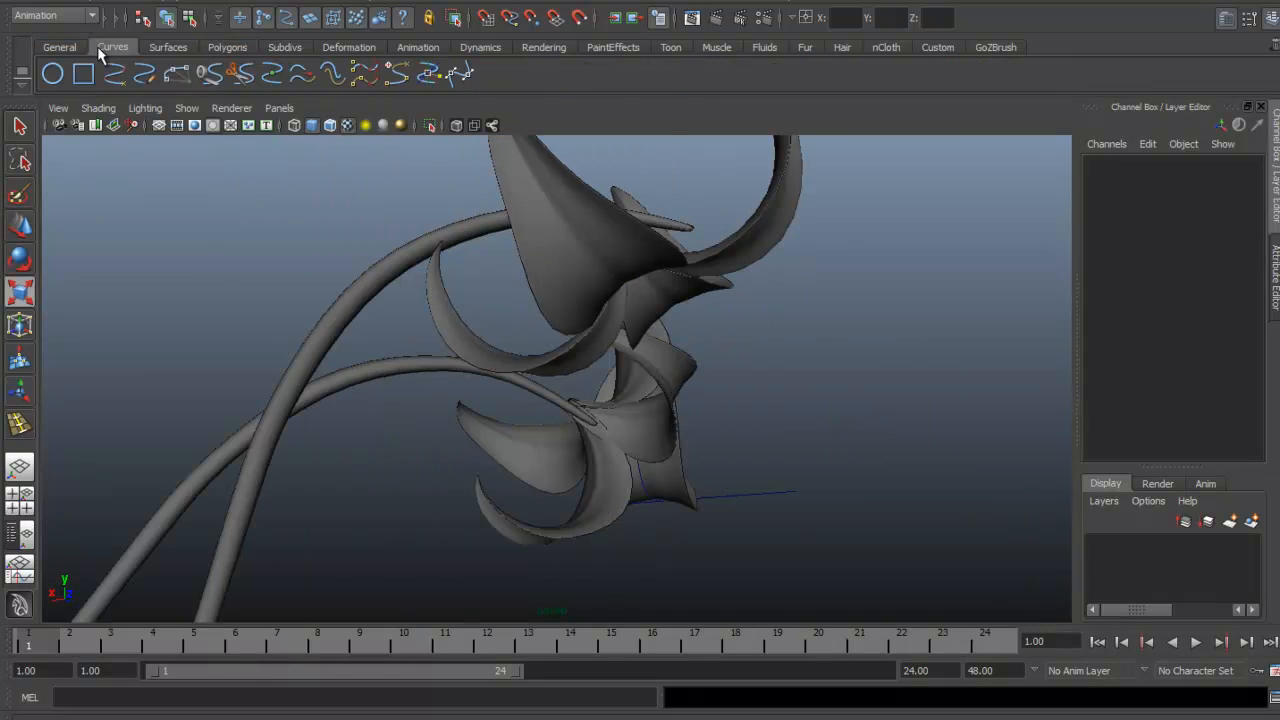
Step: Return the perspective camera to the bookmarked view gg
click(97, 108)
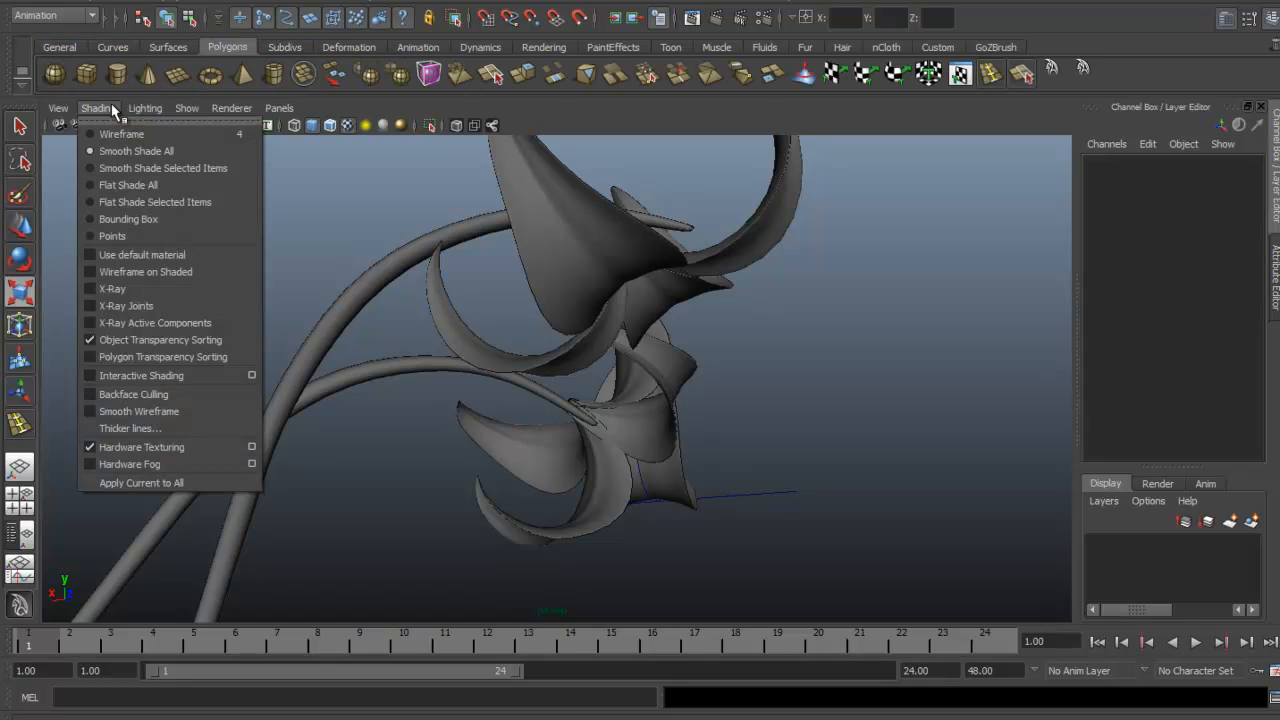
click(60, 108)
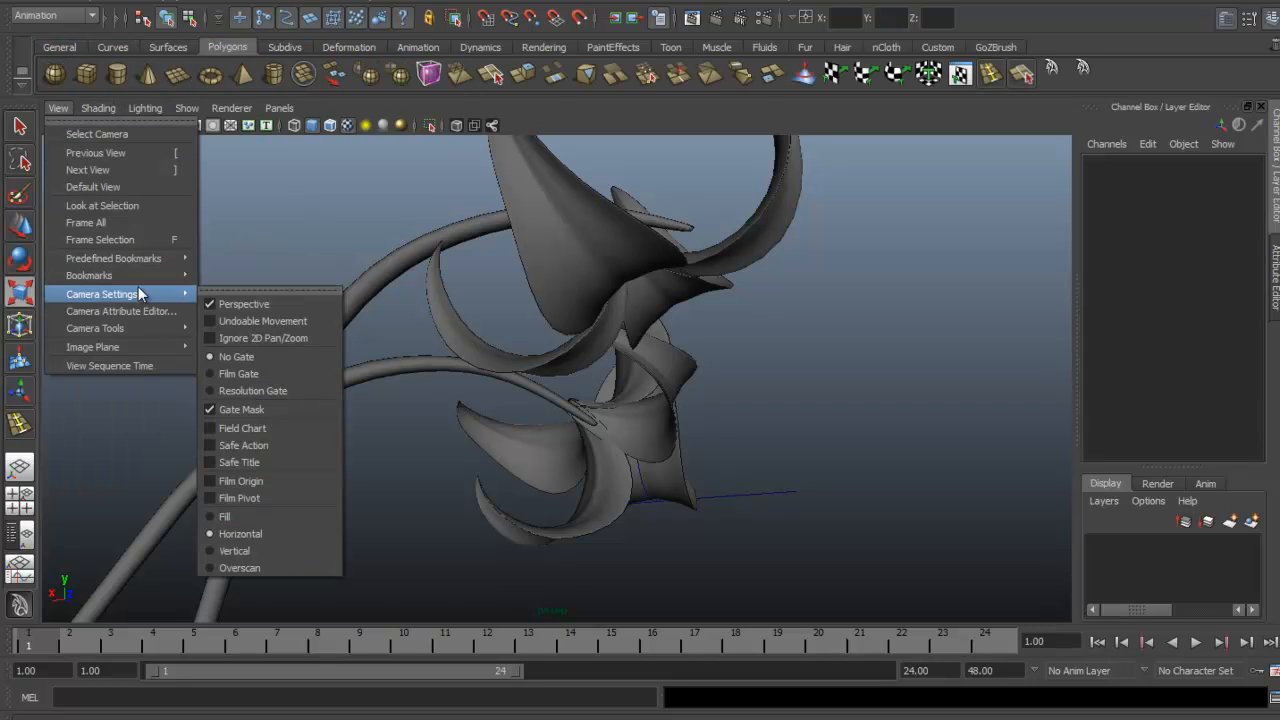
mouse_move(163, 278)
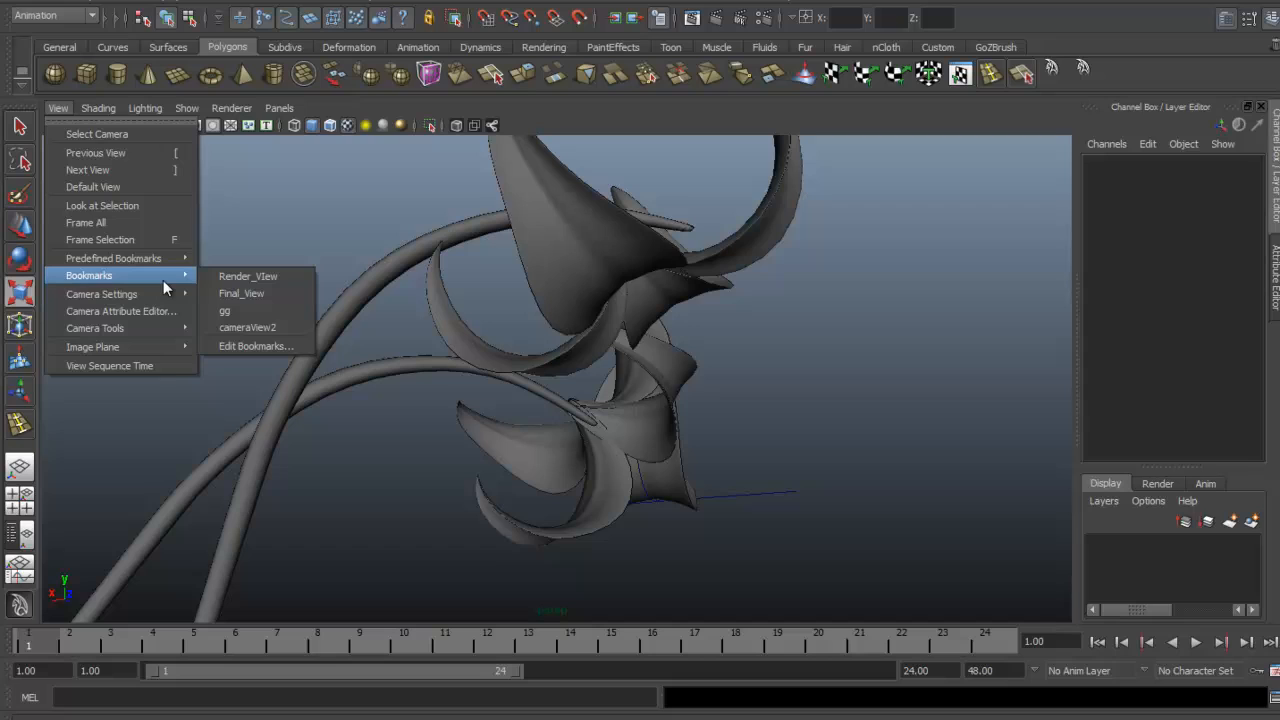
click(255, 310)
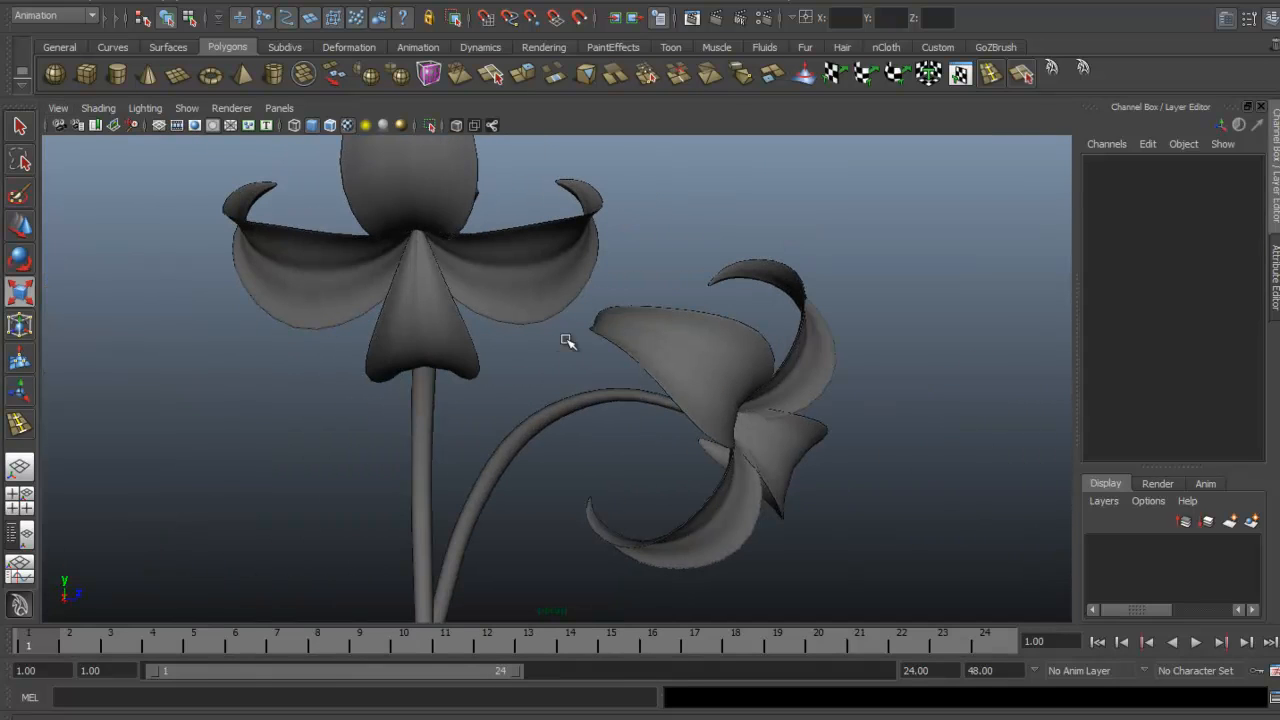
click(808, 451)
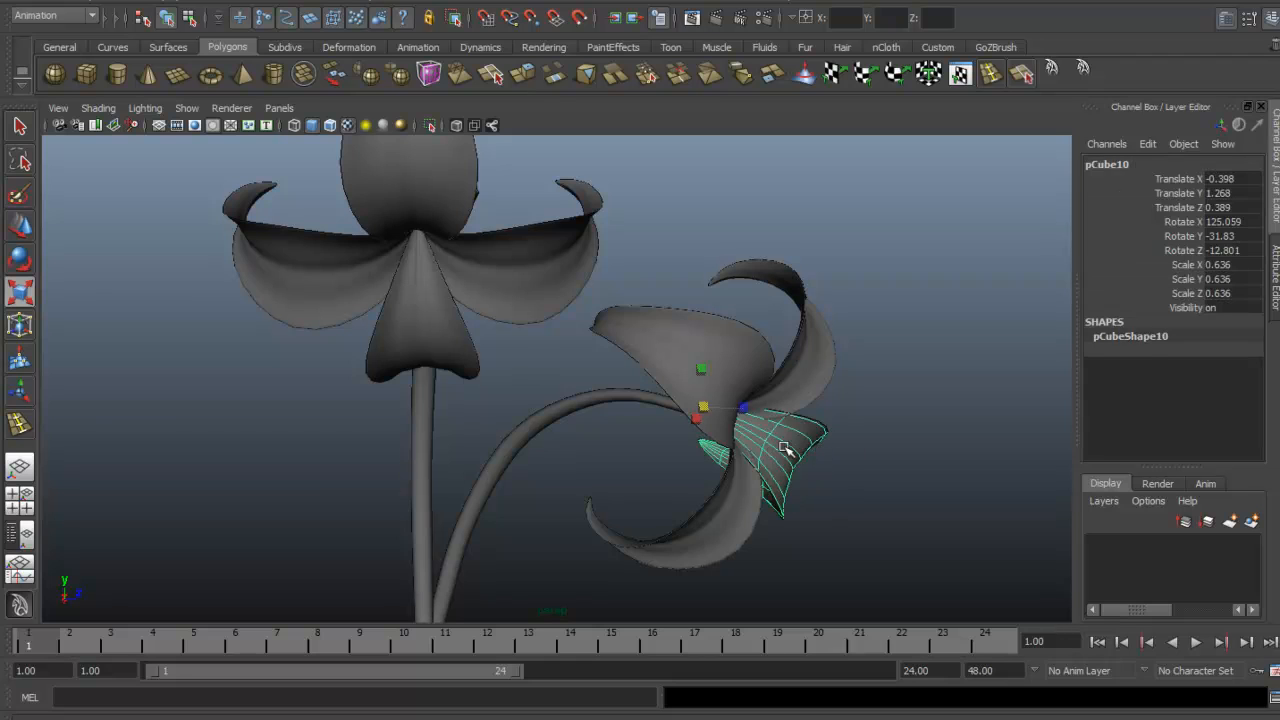
right_drag(784, 448, 750, 448)
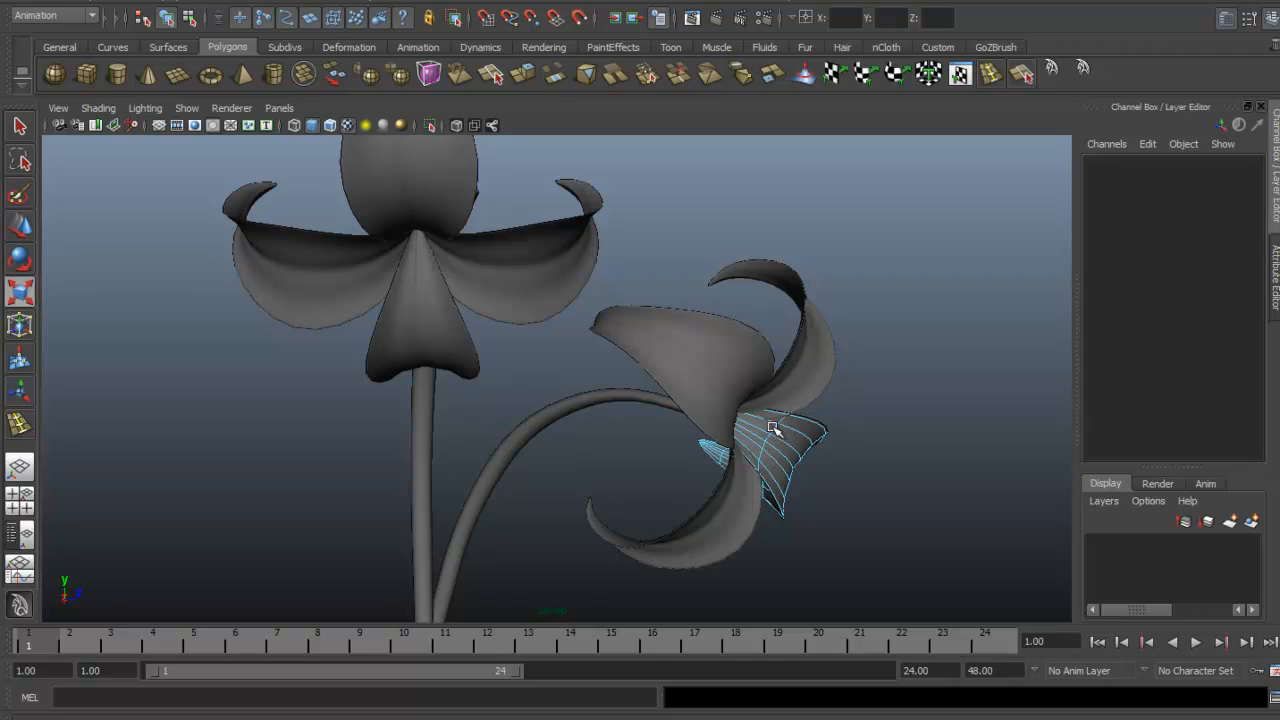
click(777, 432)
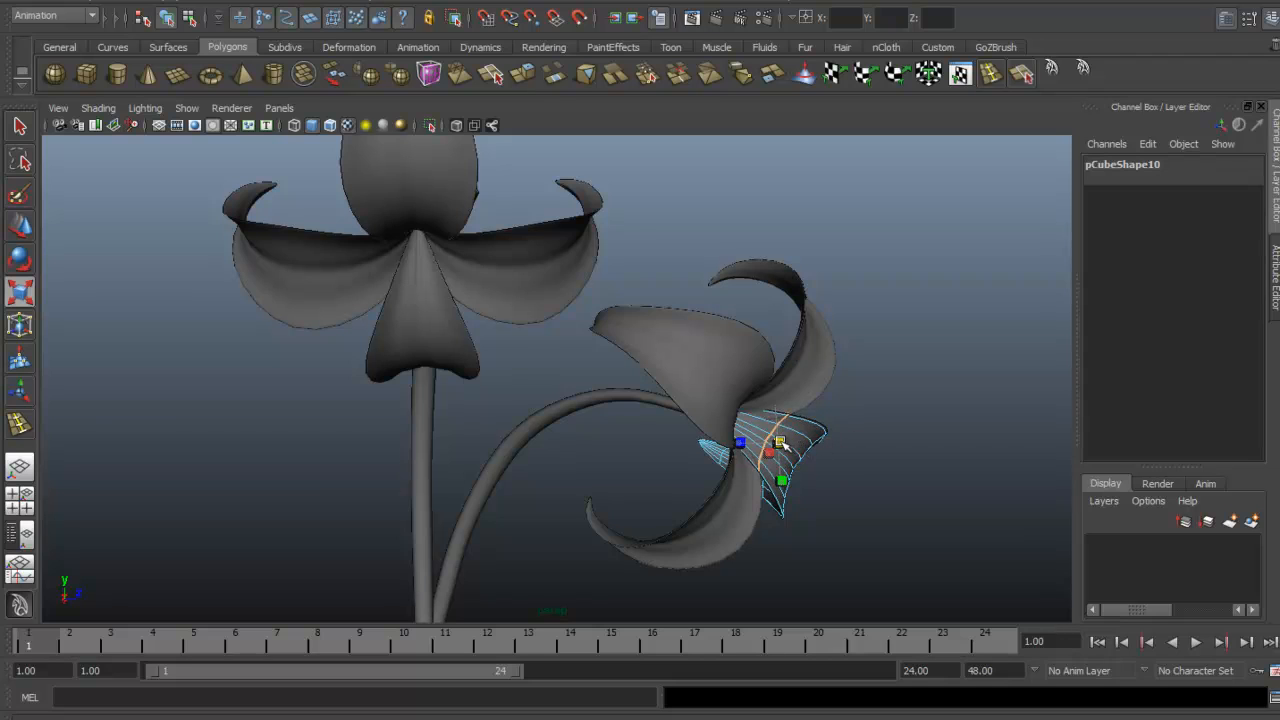
right_drag(799, 435, 845, 412)
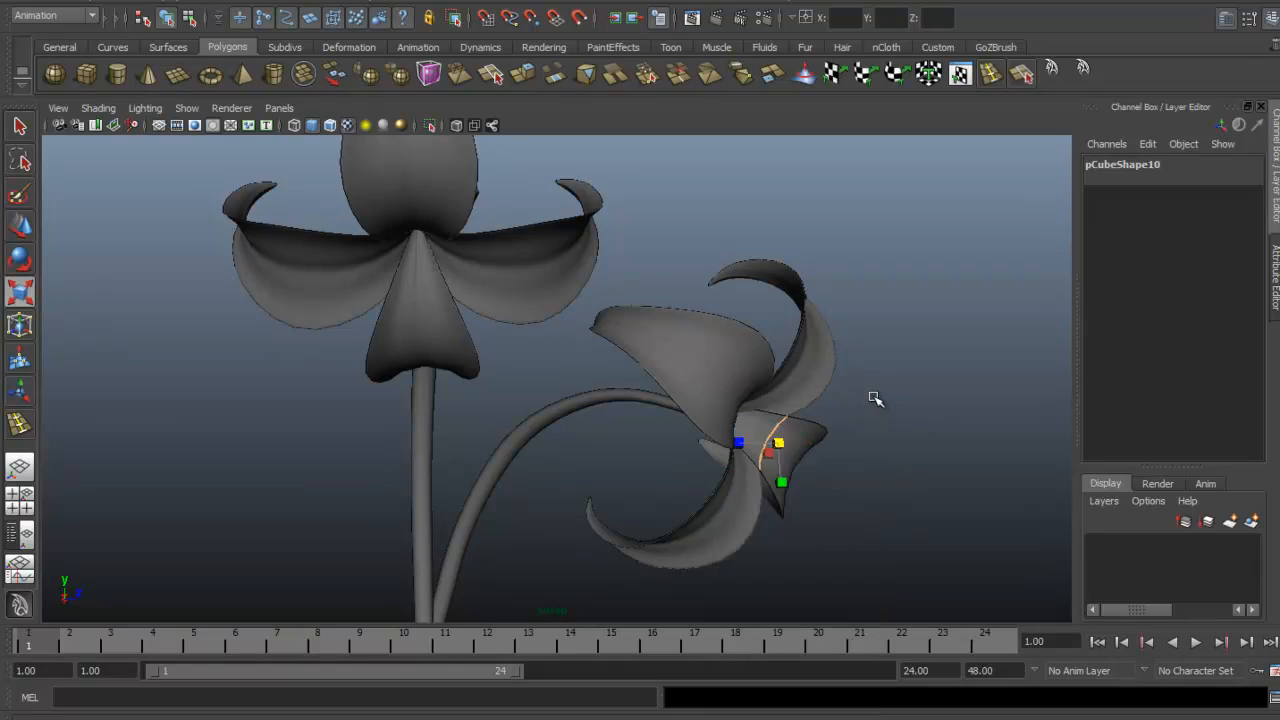
click(868, 385)
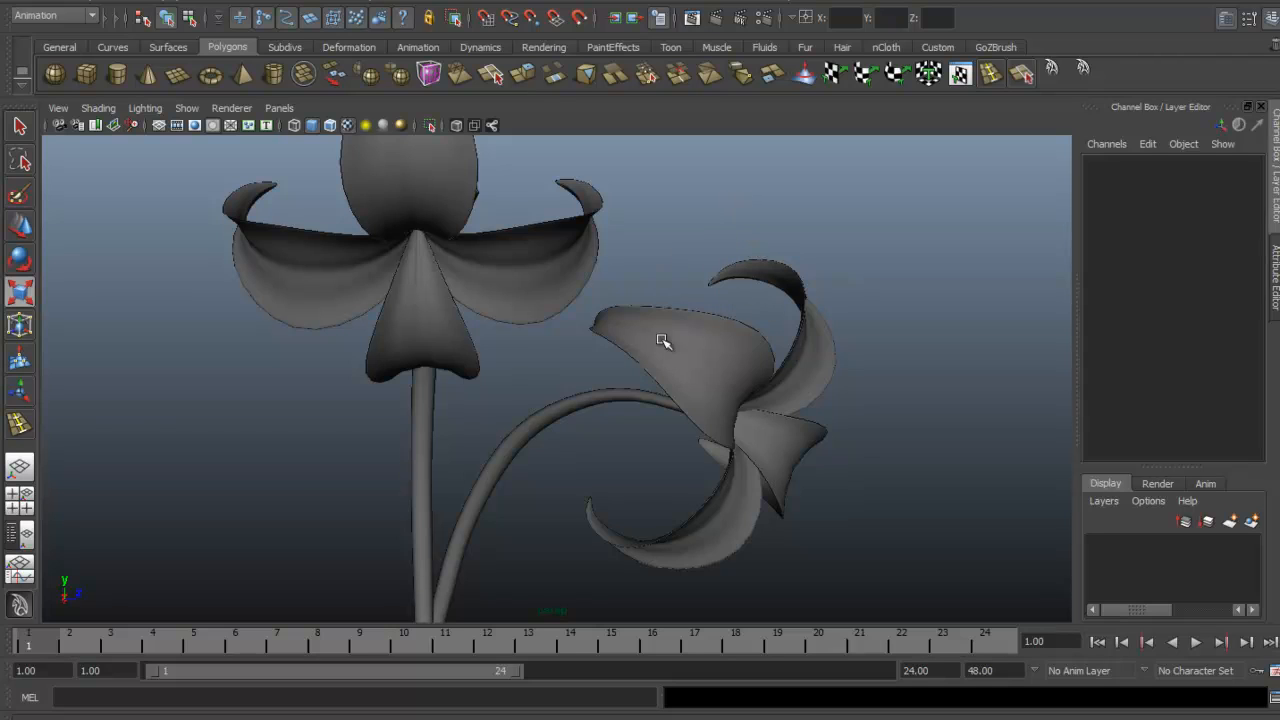
Step: Draw a polygon cylinder in the empty space between the two-flower cluster and the spare petal
click(118, 76)
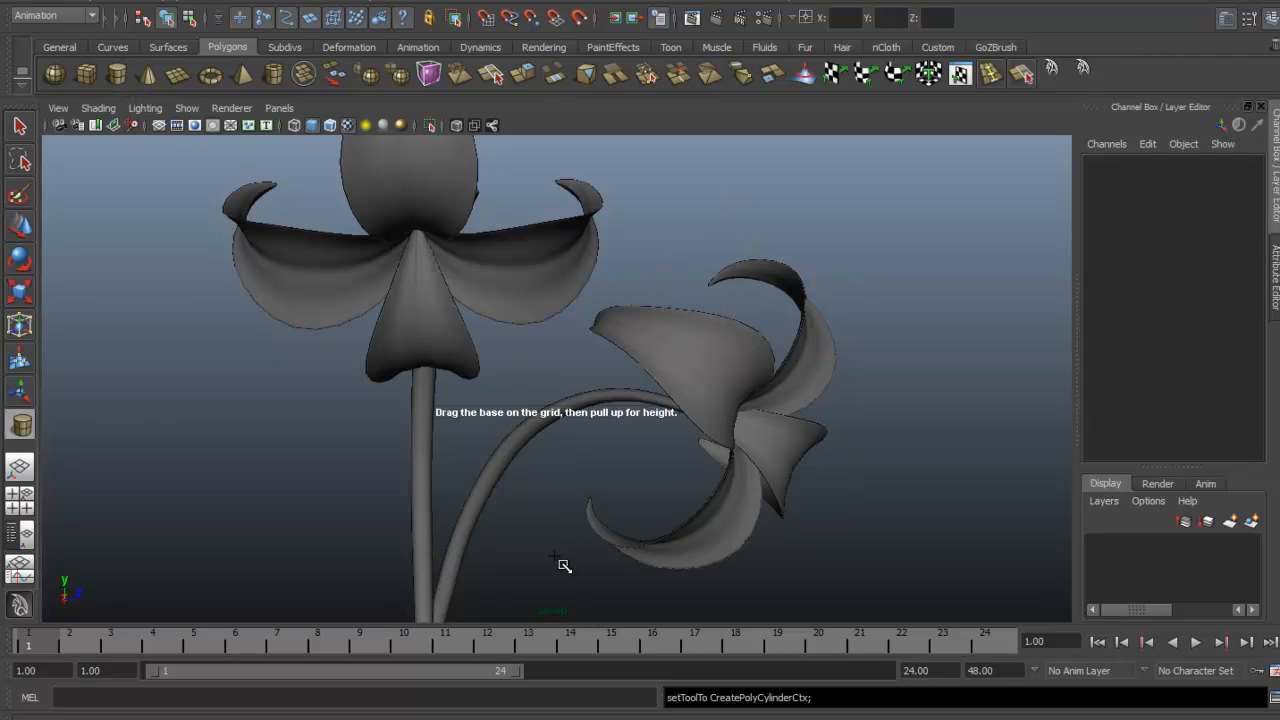
alt+drag(529, 520, 530, 555)
alt+right_drag(530, 555, 404, 557)
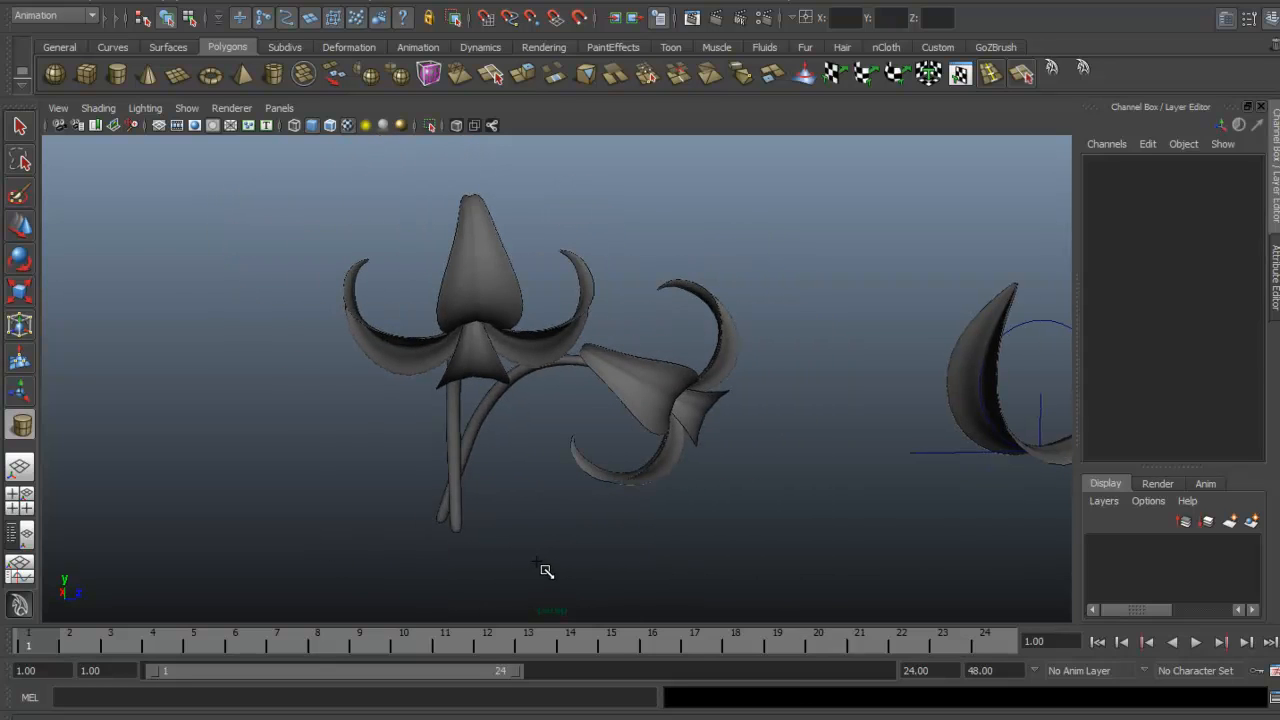
alt+drag(492, 567, 600, 500)
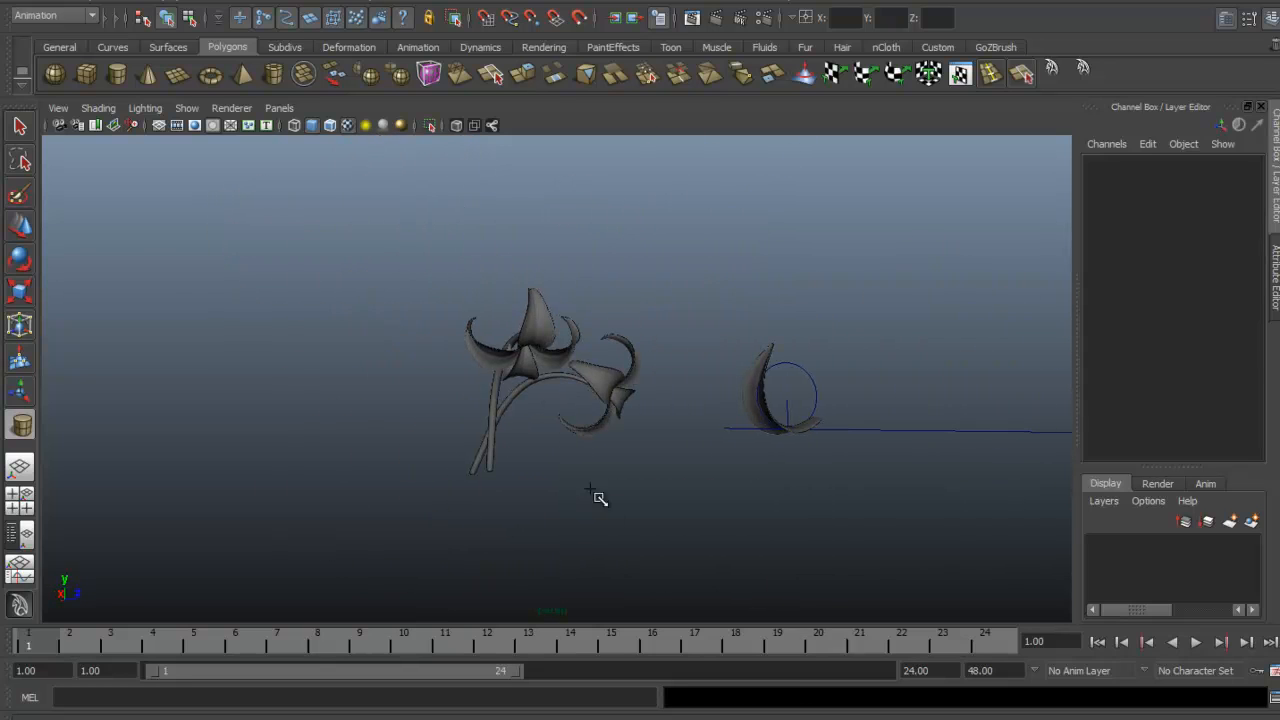
alt+drag(662, 459, 751, 481)
scroll(654, 449, up, 3)
drag(609, 420, 587, 336)
Step: Move the cylinder beside the lower flower to about Translate -1.778, 1.805, 1.605, and scale it uniformly to about 0.083
key(w)
mouse_move(543, 391)
mouse_down()
mouse_move(535, 306)
mouse_move(451, 323)
mouse_move(457, 354)
mouse_move(395, 335)
mouse_up()
mouse_move(305, 271)
mouse_down()
mouse_move(395, 276)
mouse_move(285, 286)
mouse_up()
key(r)
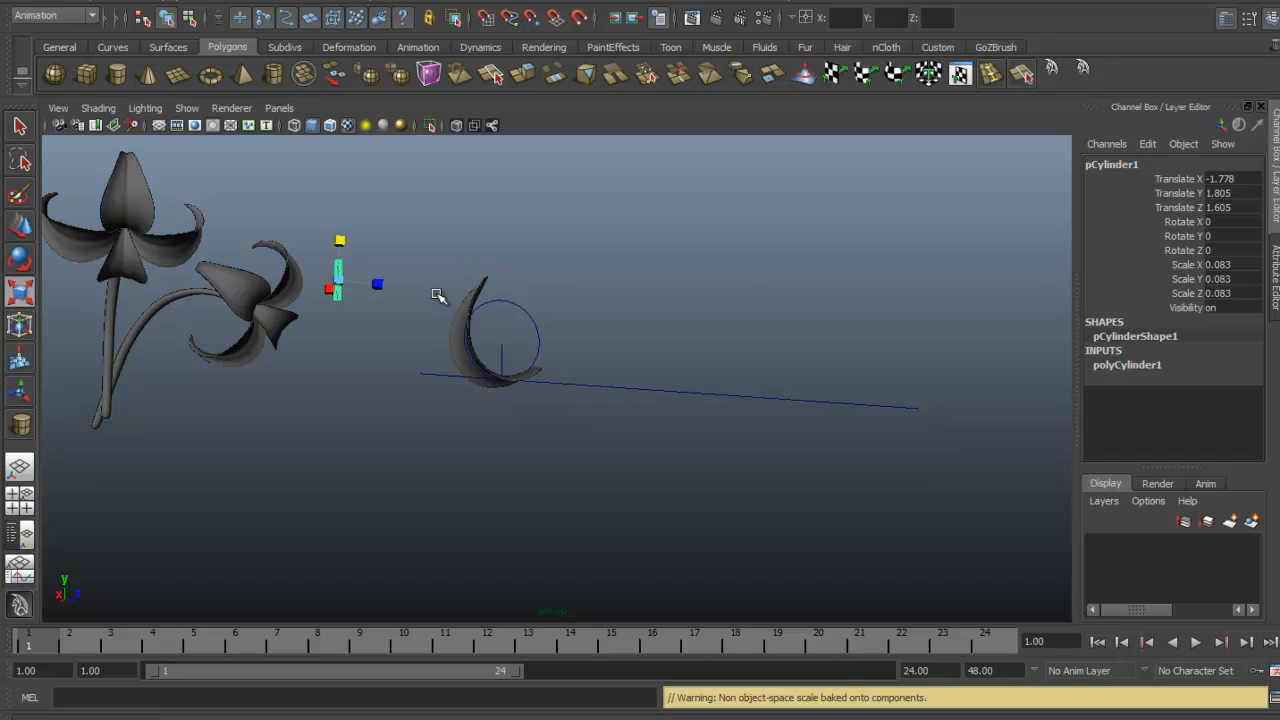
Step: Scale the cylinder uniformly down to about 0.038, and compare it with the browser's reference image
key(f)
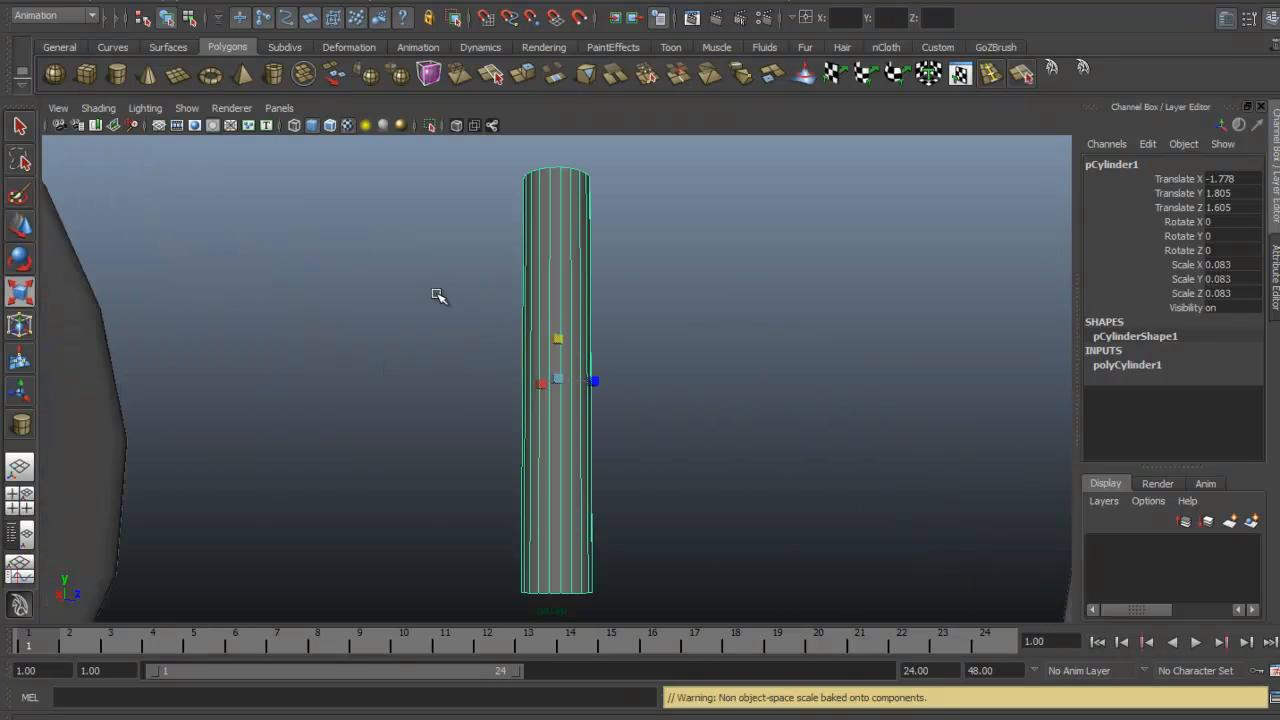
scroll(620, 374, down, 3)
drag(558, 378, 463, 391)
key(alt+Tab)
key(alt+Tab)
alt+drag(640, 378, 973, 185)
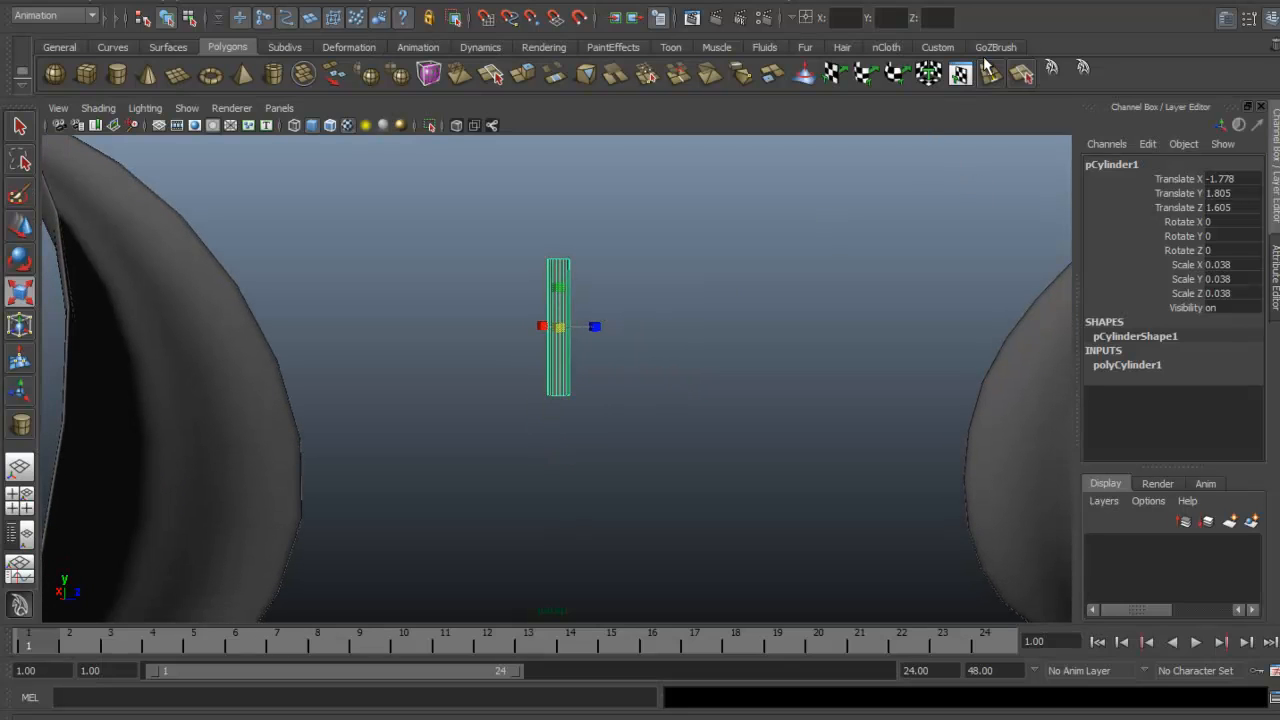
Step: Insert seven evenly spaced edge loops along the cylinder's length with the Insert Edge Loop Tool
click(990, 72)
drag(571, 284, 574, 289)
click(567, 314)
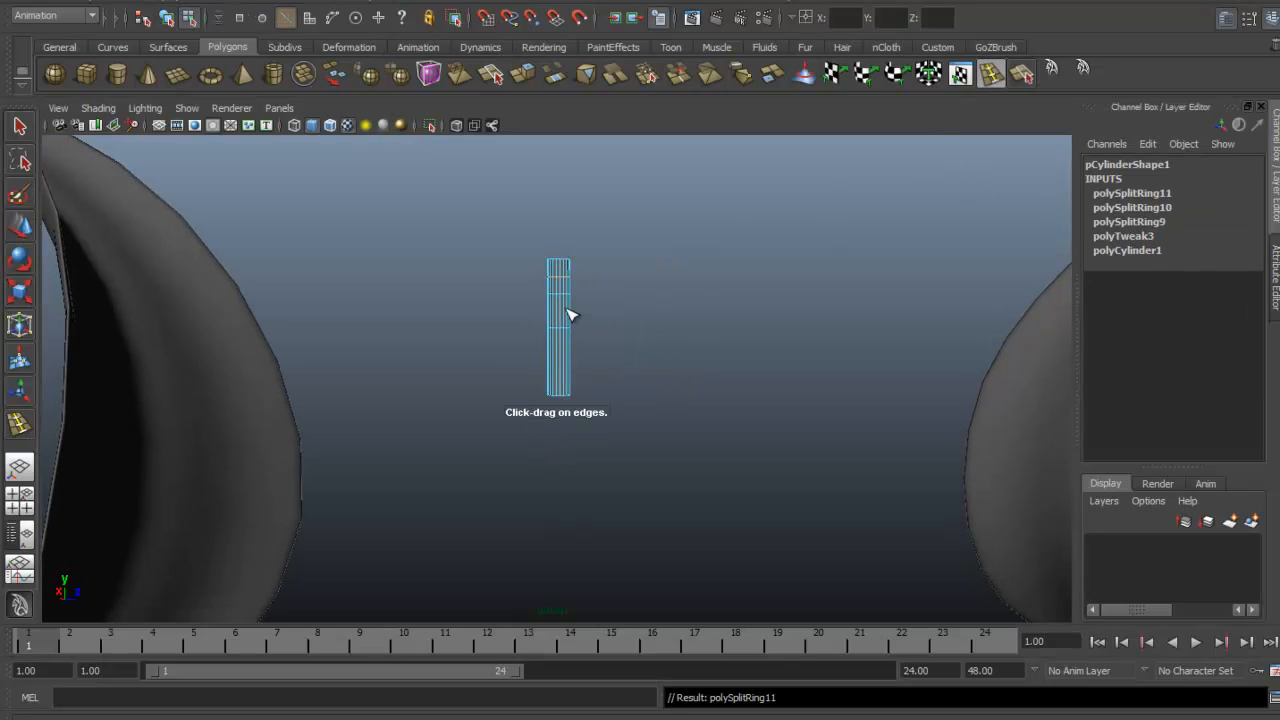
click(570, 335)
click(569, 378)
click(569, 362)
click(569, 358)
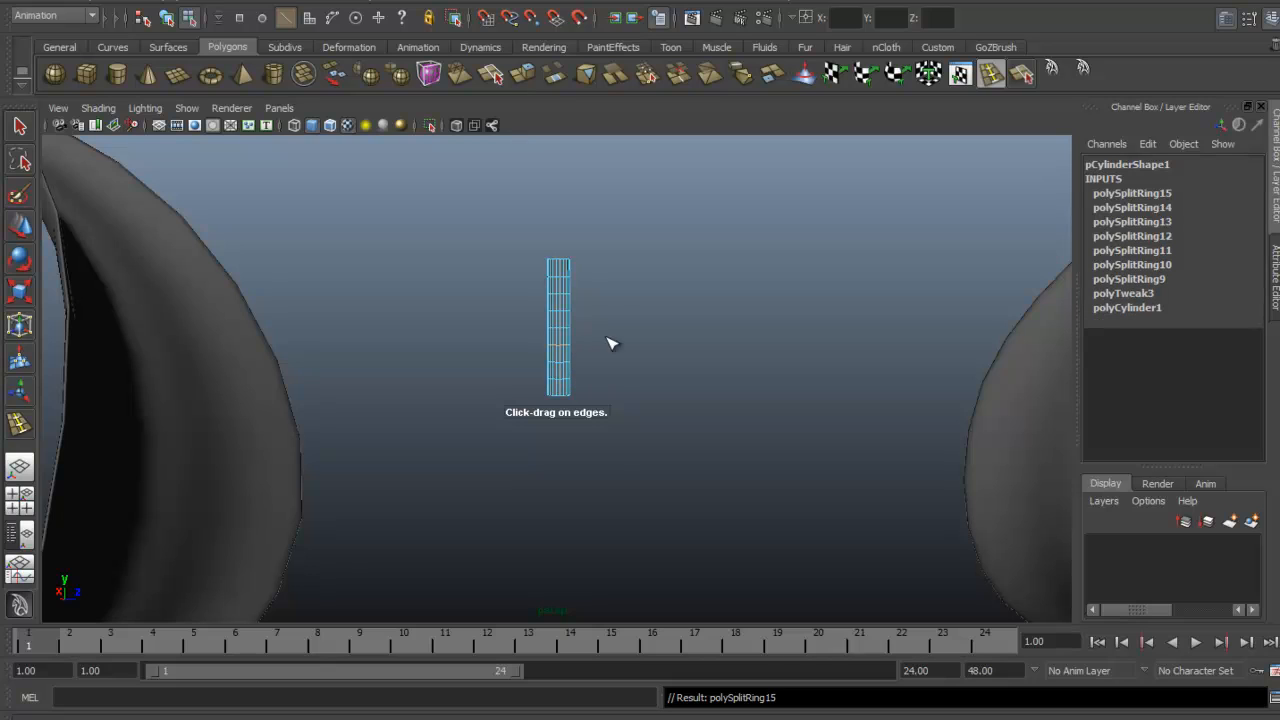
Step: Insert eight more edge loops midway between the cylinder's existing ones, and leave the Insert Edge Loop Tool
alt+right_drag(612, 344, 724, 317)
click(570, 262)
click(572, 288)
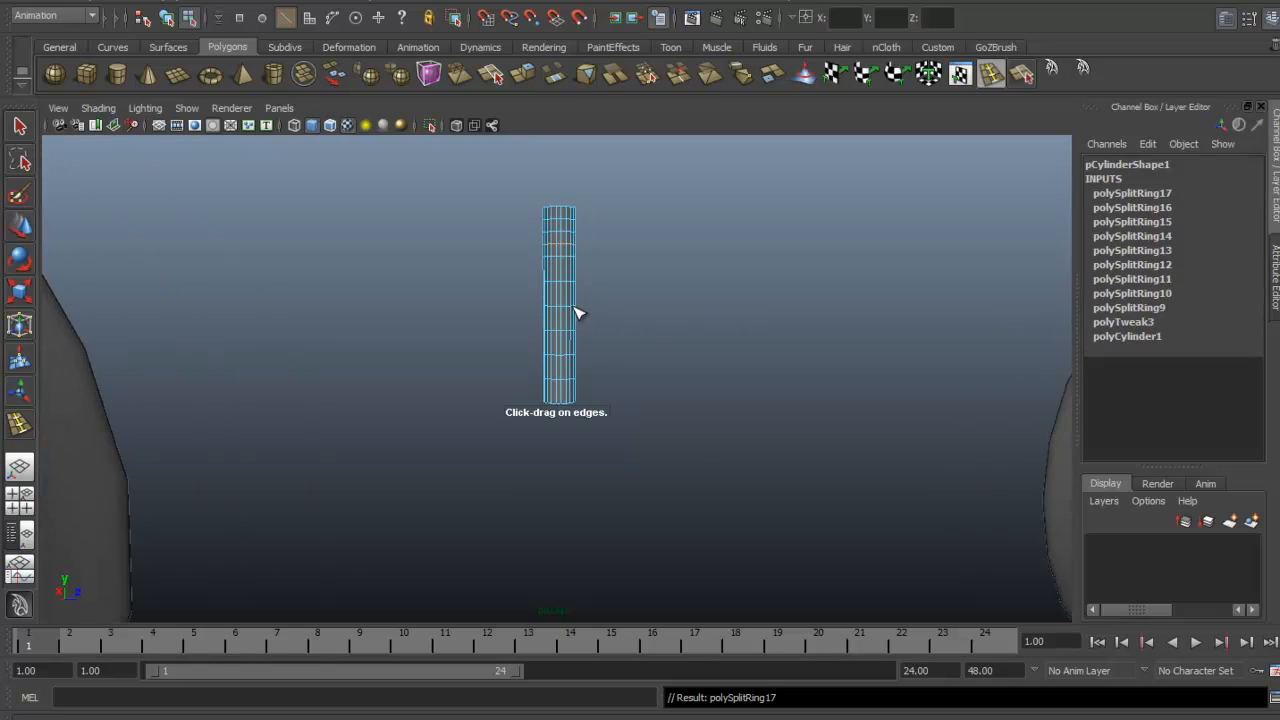
click(575, 308)
click(573, 322)
click(572, 316)
click(571, 343)
click(569, 371)
click(570, 392)
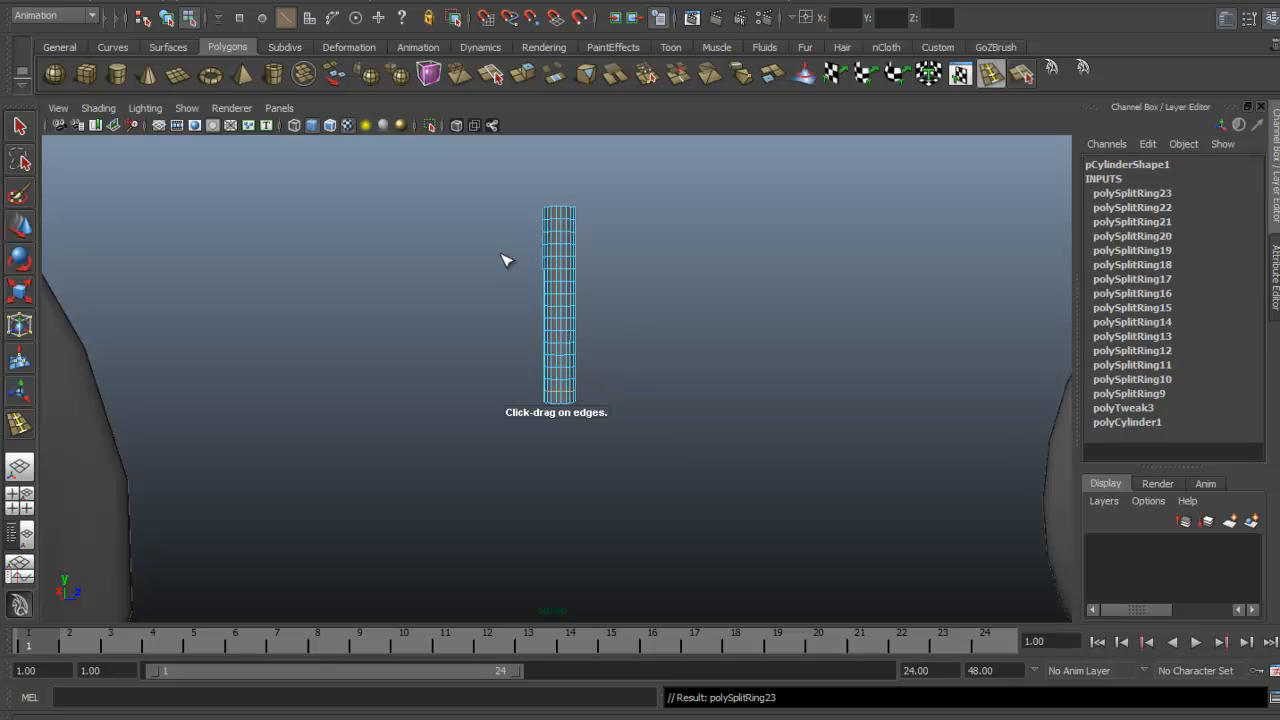
click(28, 126)
Step: Examine the shape of the stamens in the browser's reference image, and return to the Maya model
key(alt+Tab)
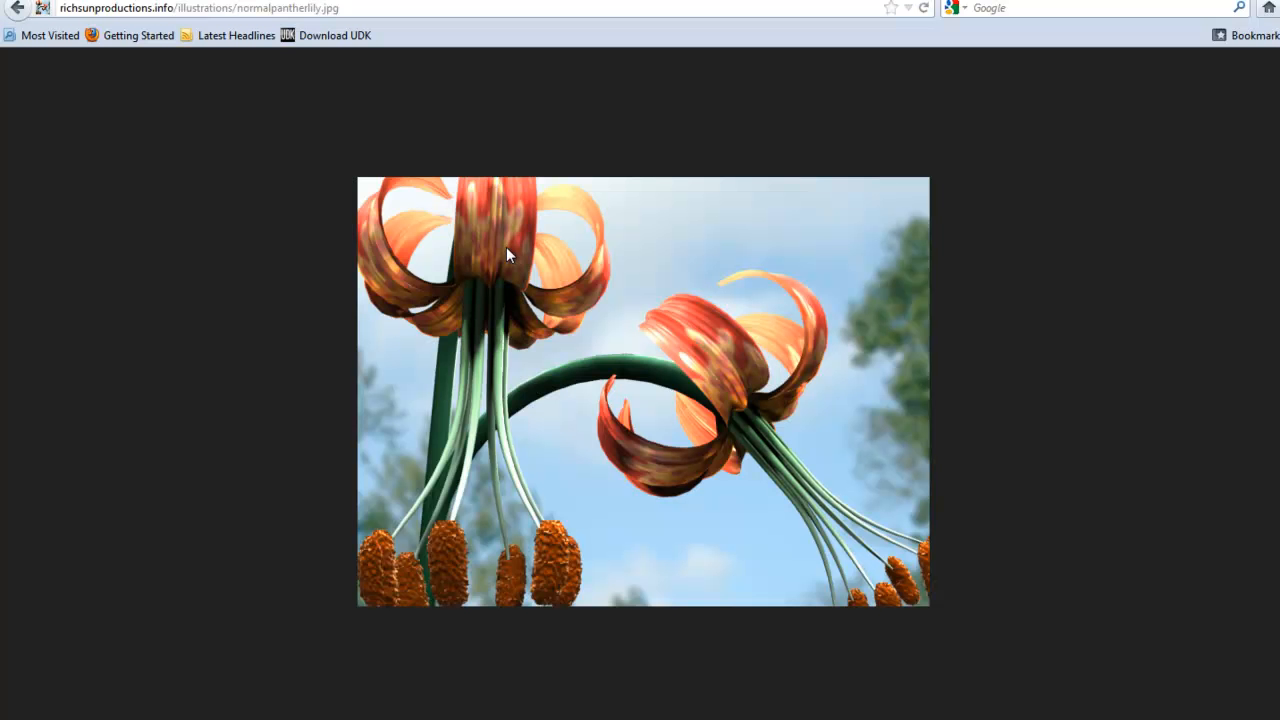
key(alt+Tab)
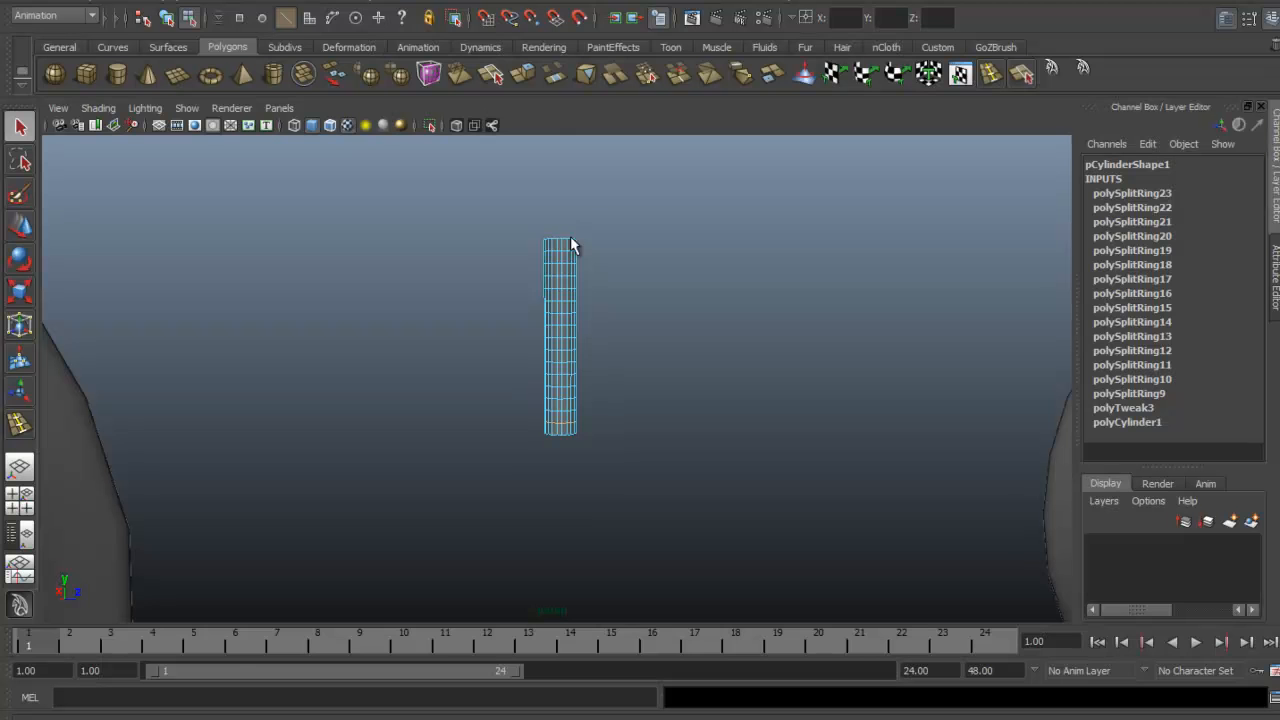
Step: Return the cylinder to object mode, select it, and compare it with the stamens in the browser's reference image
alt+drag(731, 264, 670, 262)
right_drag(546, 280, 549, 272)
click(549, 272)
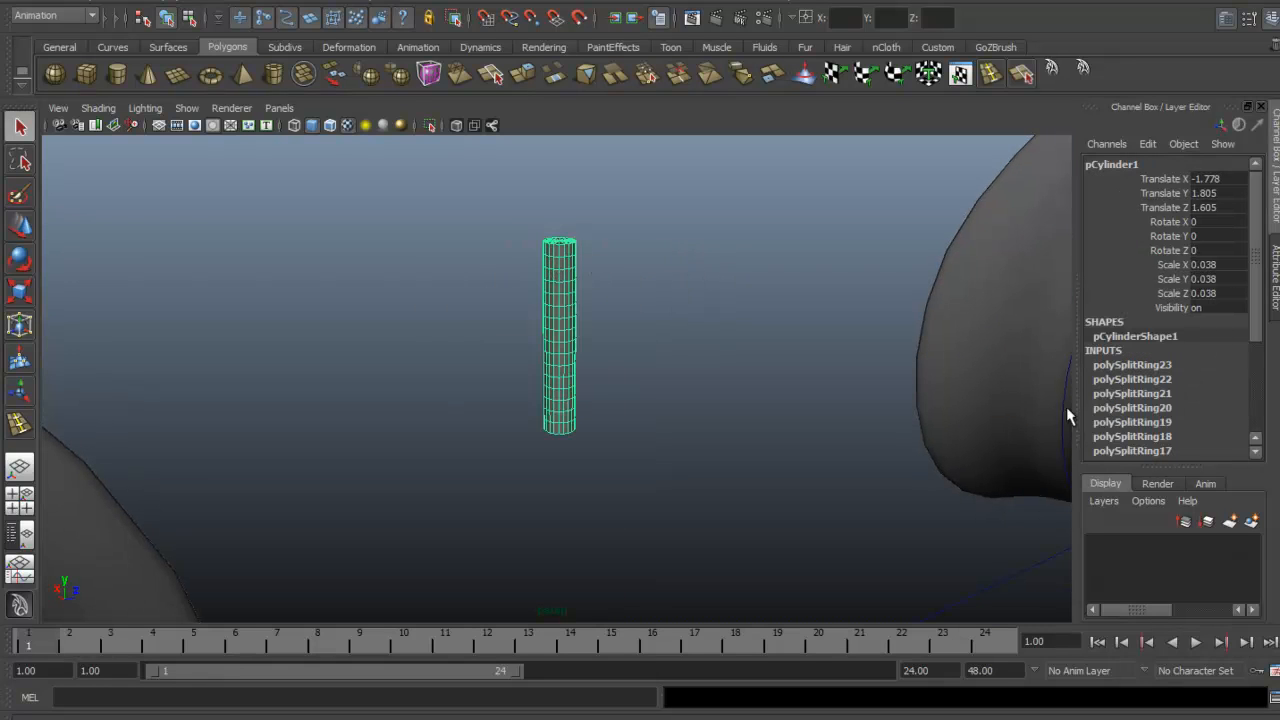
double_click(1131, 336)
drag(1256, 300, 1260, 345)
click(608, 291)
click(577, 272)
alt+drag(577, 272, 562, 272)
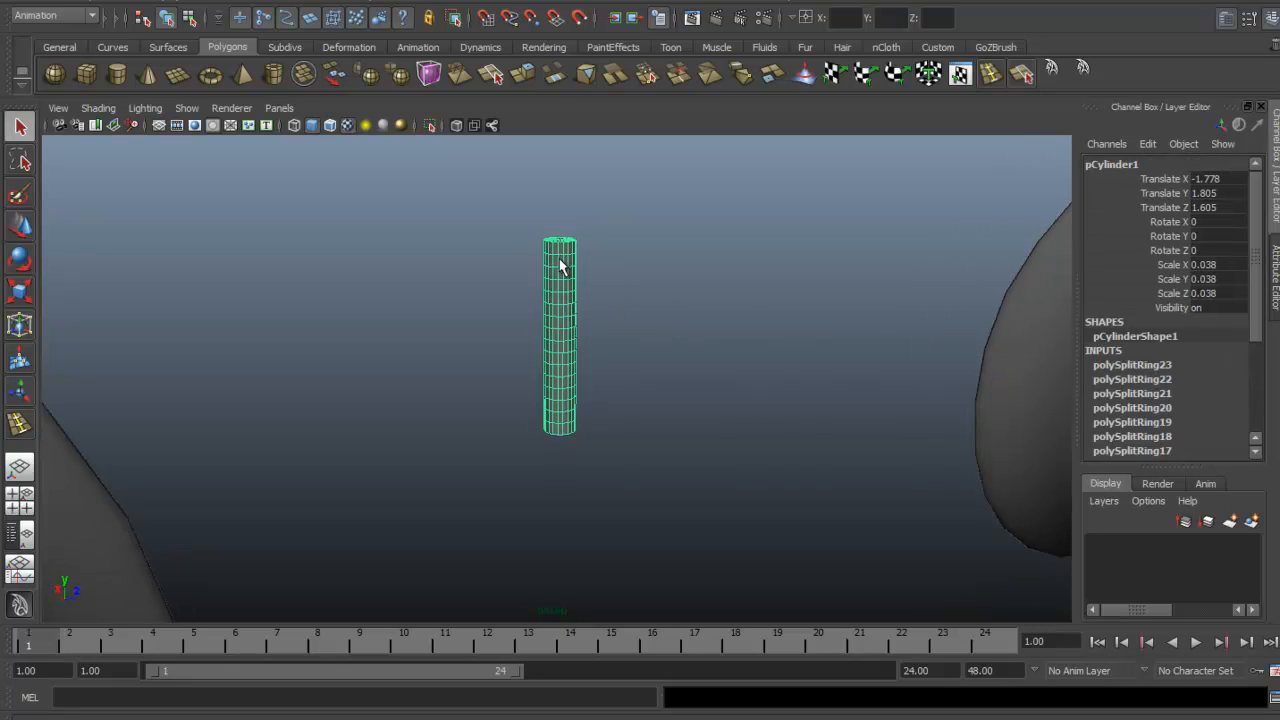
key(alt+Tab)
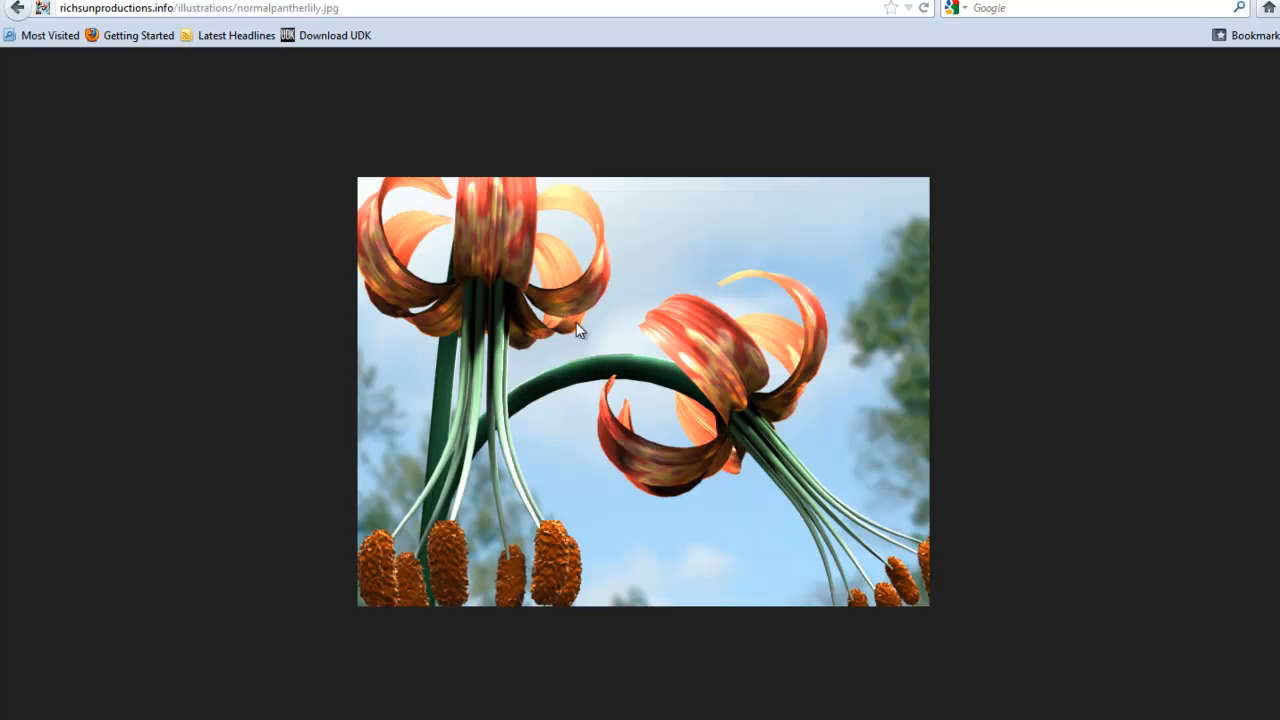
key(alt+Tab)
Step: Move the centre vertex of the cylinder's bottom cap straight down to form a long pointed tip
alt+right_drag(582, 336, 740, 388)
alt+drag(740, 388, 555, 372)
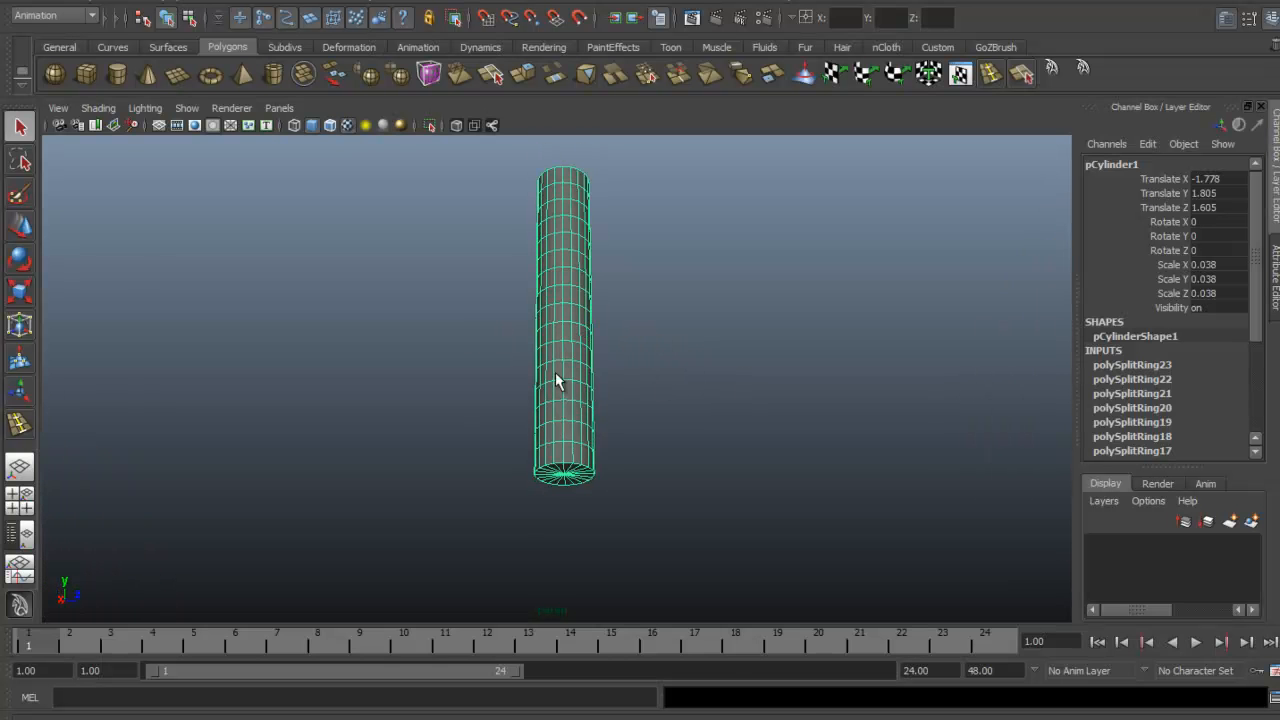
click(563, 481)
alt+drag(594, 451, 529, 480)
key(w)
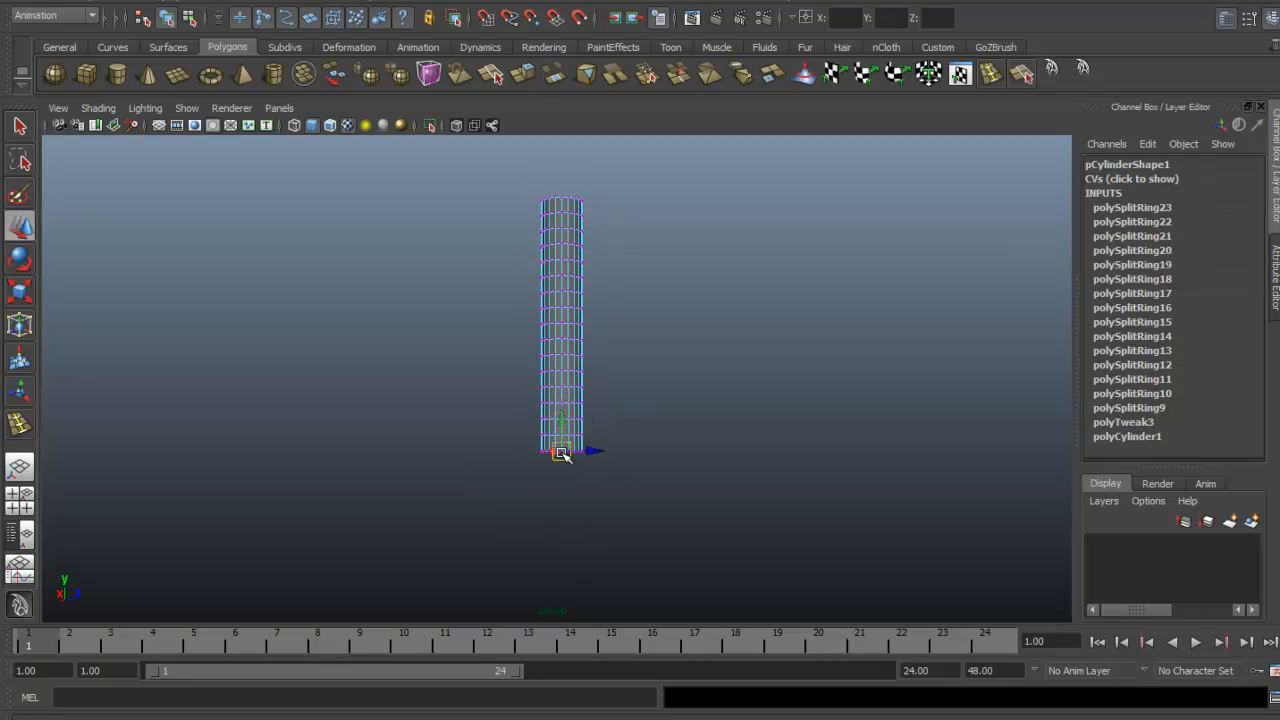
drag(562, 417, 563, 628)
alt+right_drag(680, 446, 503, 445)
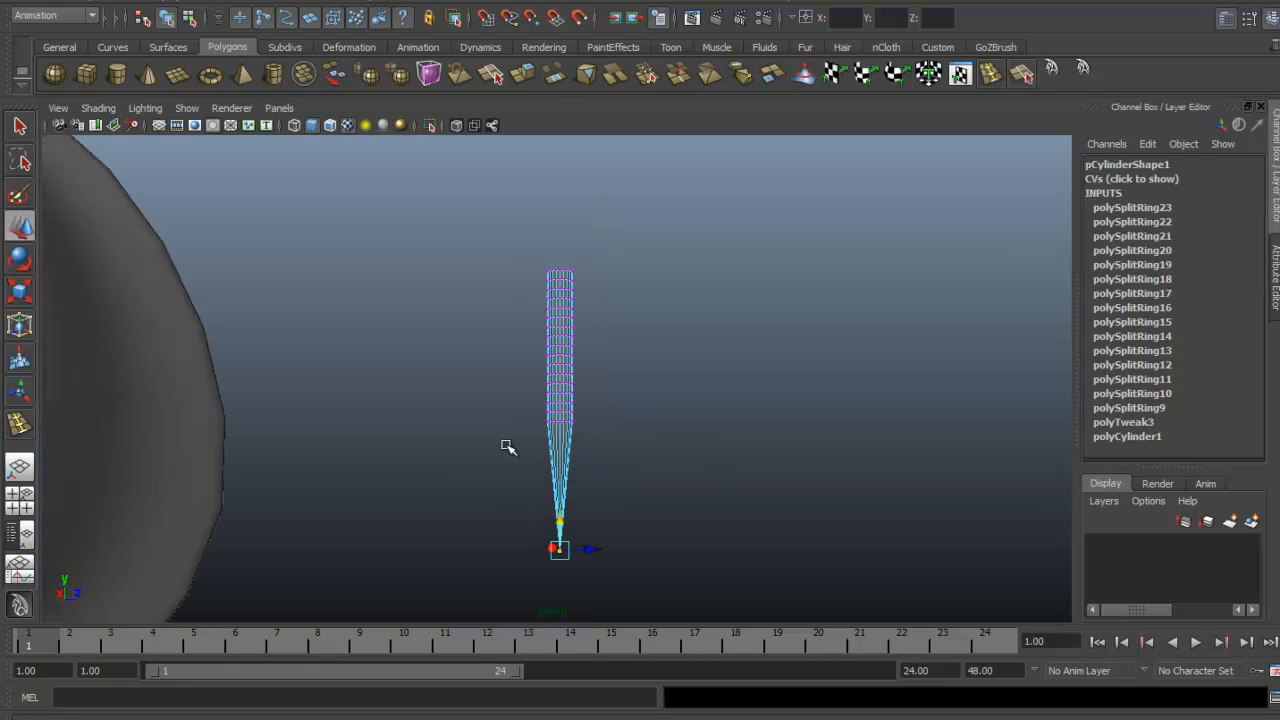
alt+drag(585, 462, 562, 444)
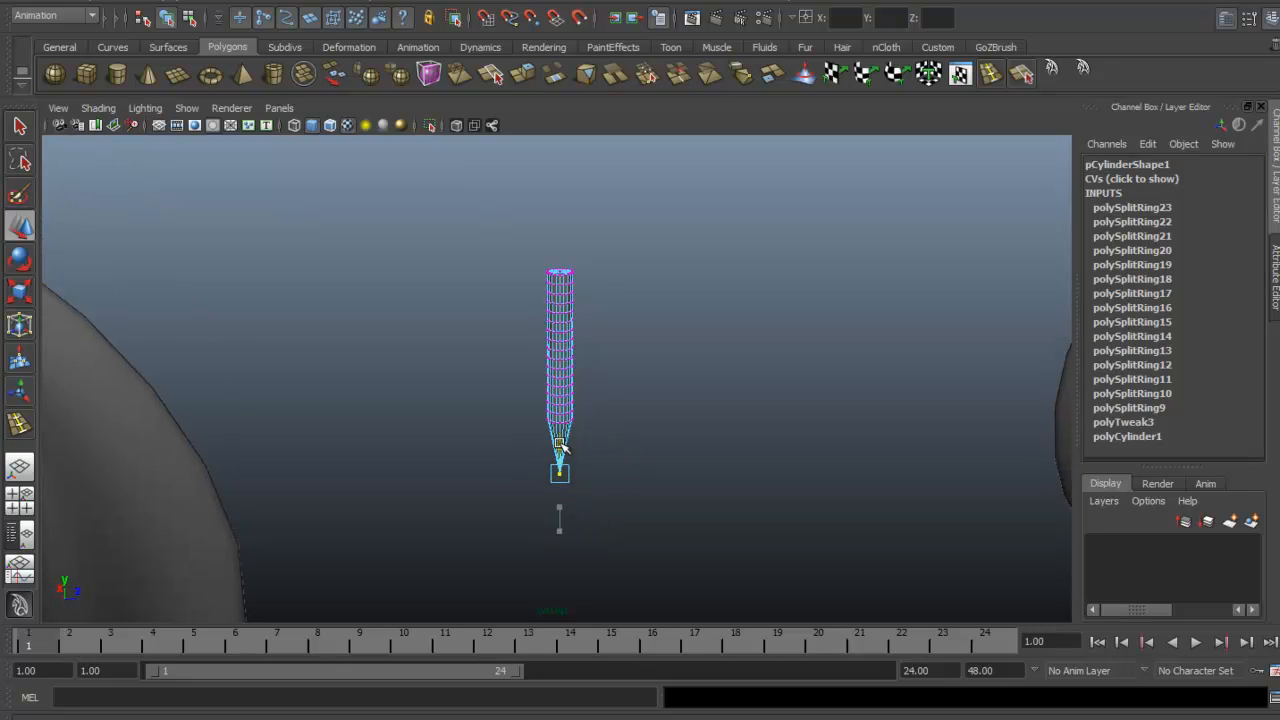
Step: Scale the lowest ring of vertices, just above the pointed tip, inward to narrow it
alt+right_drag(338, 370, 594, 406)
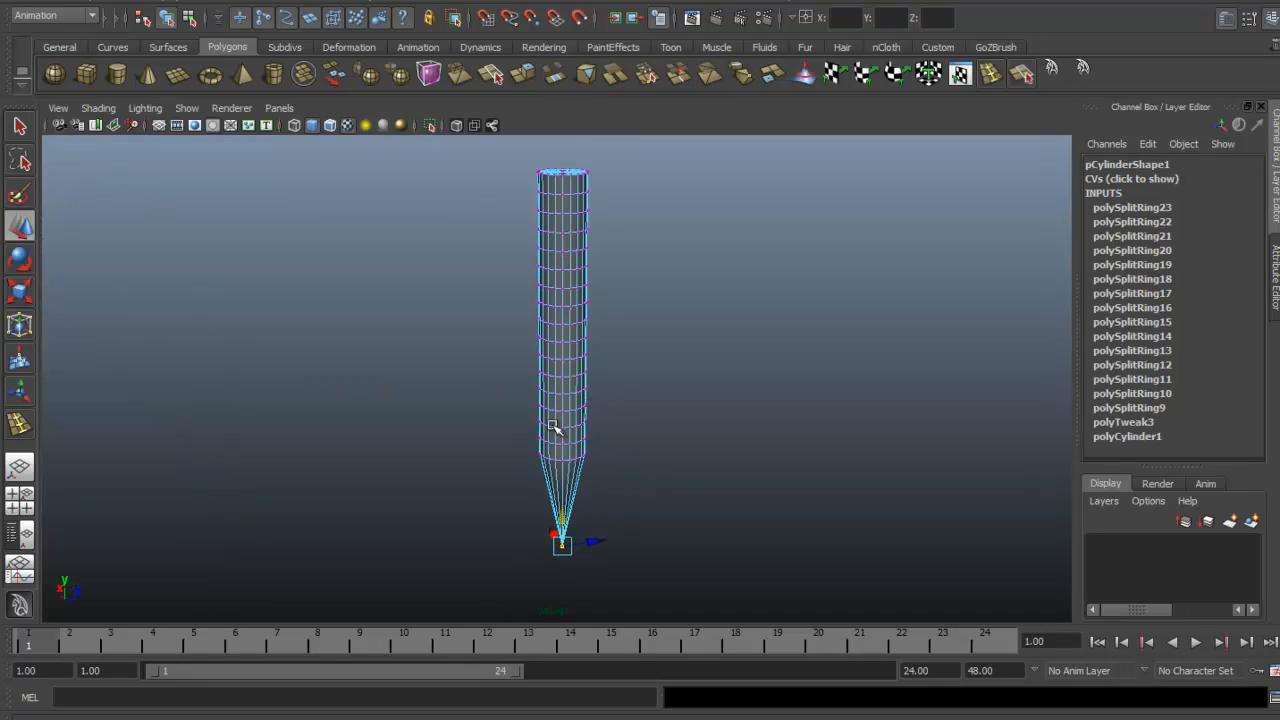
alt+middle_drag(556, 425, 551, 397)
alt+drag(555, 391, 561, 378)
right_drag(594, 414, 498, 424)
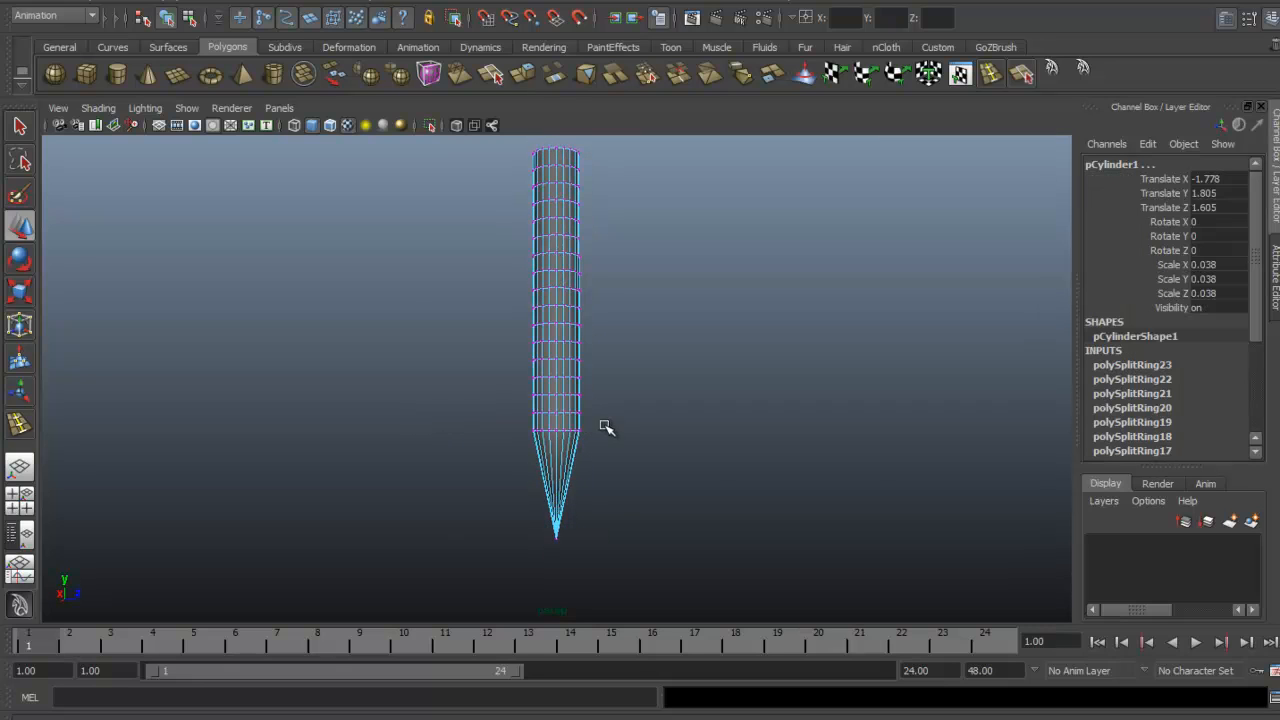
drag(602, 424, 487, 463)
key(r)
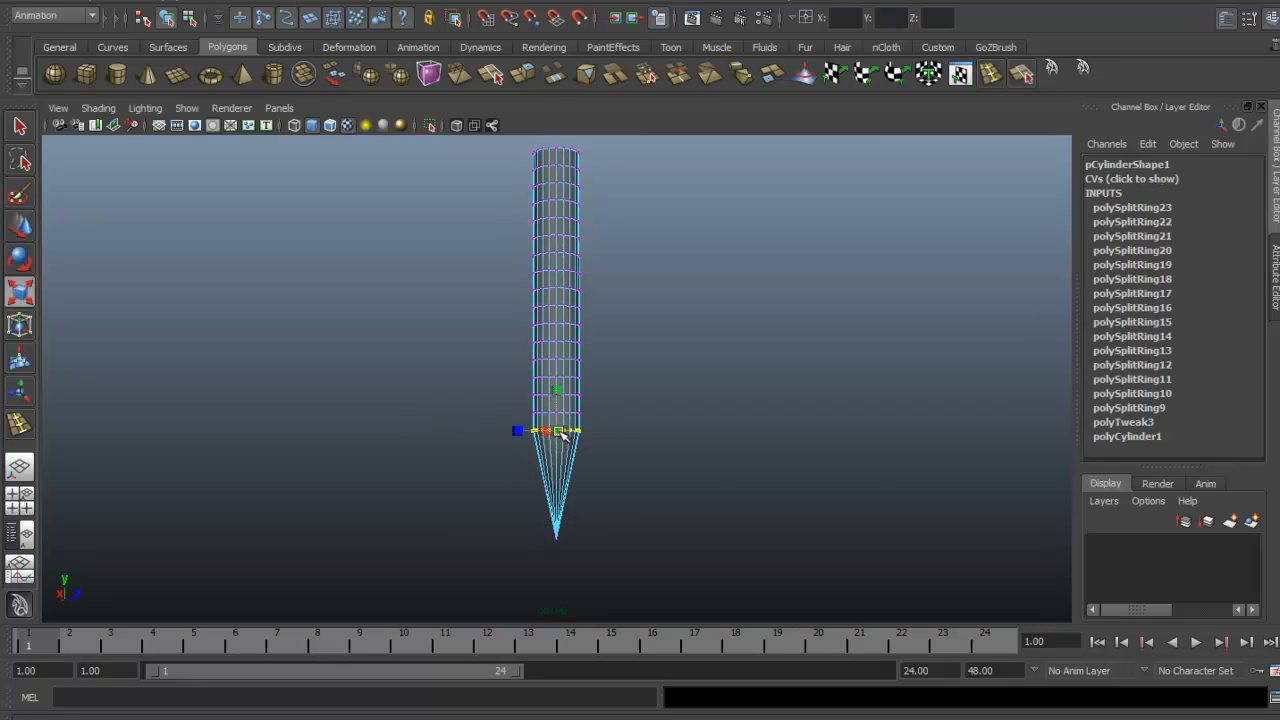
drag(563, 432, 550, 455)
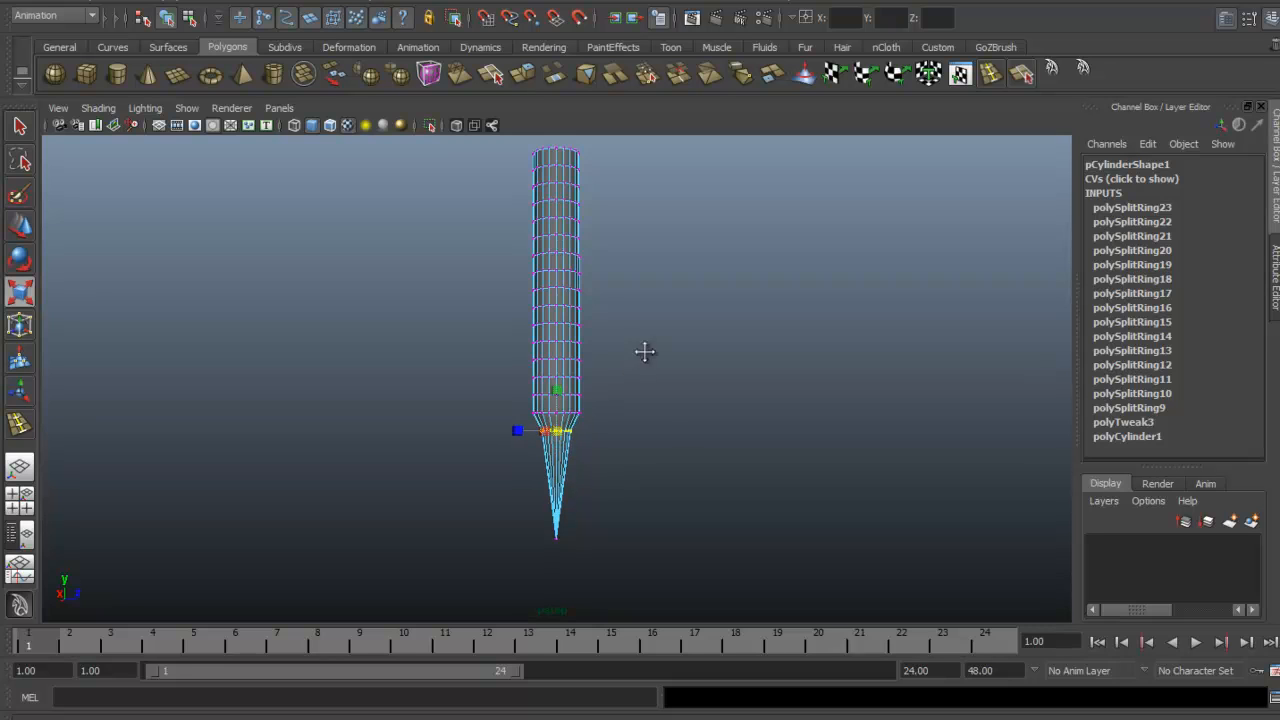
Step: Scale all vertex rings above the narrowed ring slightly smaller so the taper begins more gradually
alt+middle_drag(644, 351, 603, 455)
drag(530, 436, 467, 203)
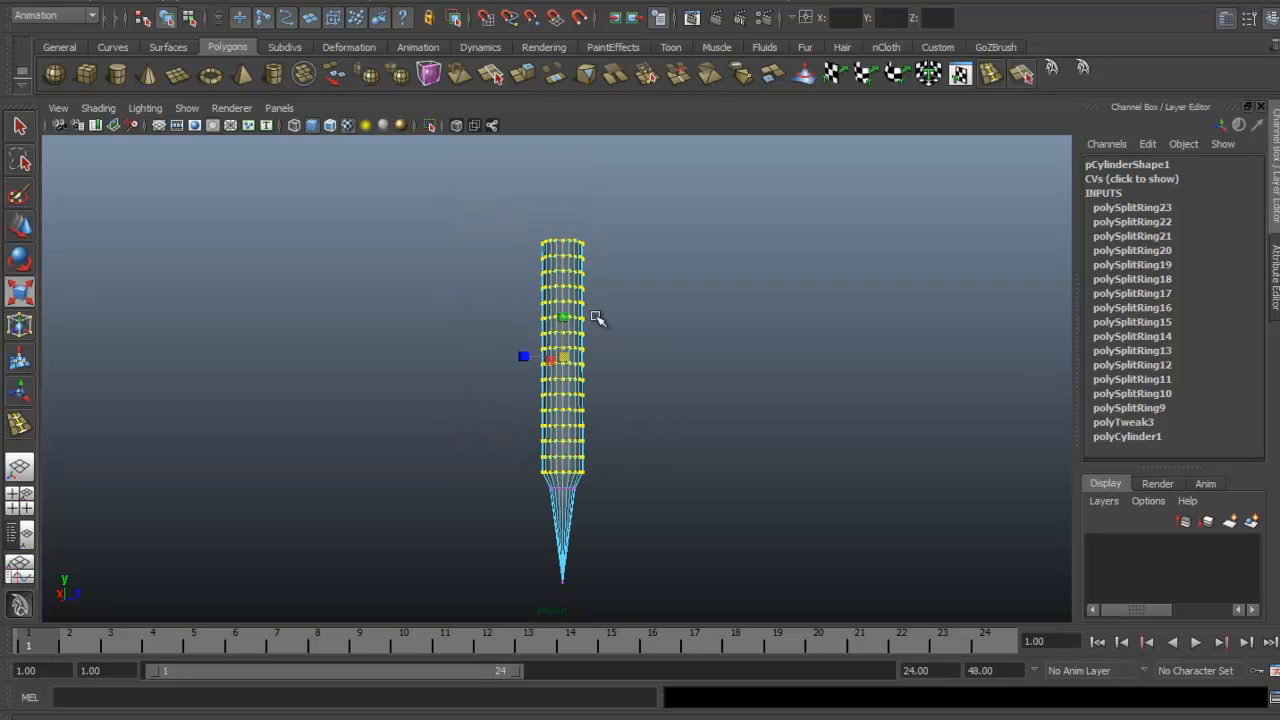
drag(563, 355, 558, 355)
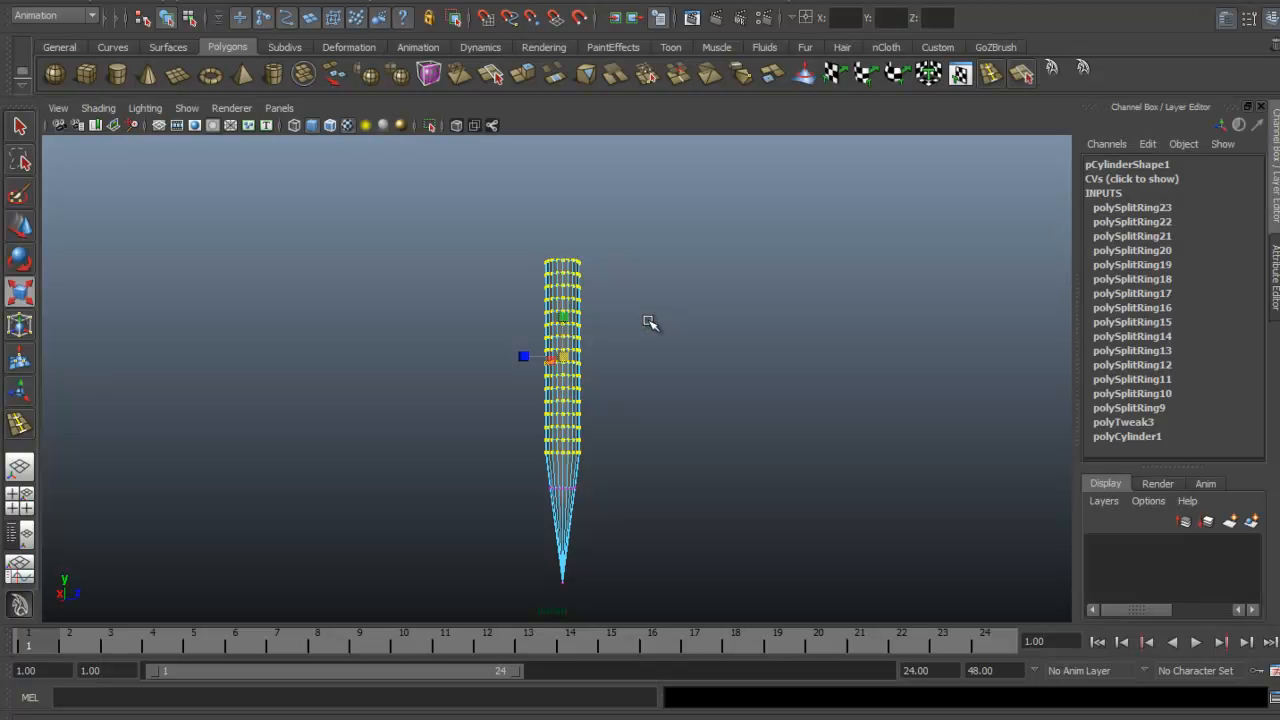
Step: Raise the tip vertex until it sits just below the narrowed ring, and compare the shape with the browser's reference image
drag(643, 567, 491, 608)
key(w)
drag(562, 546, 586, 449)
alt+drag(657, 394, 528, 451)
key(alt+Tab)
key(alt+Tab)
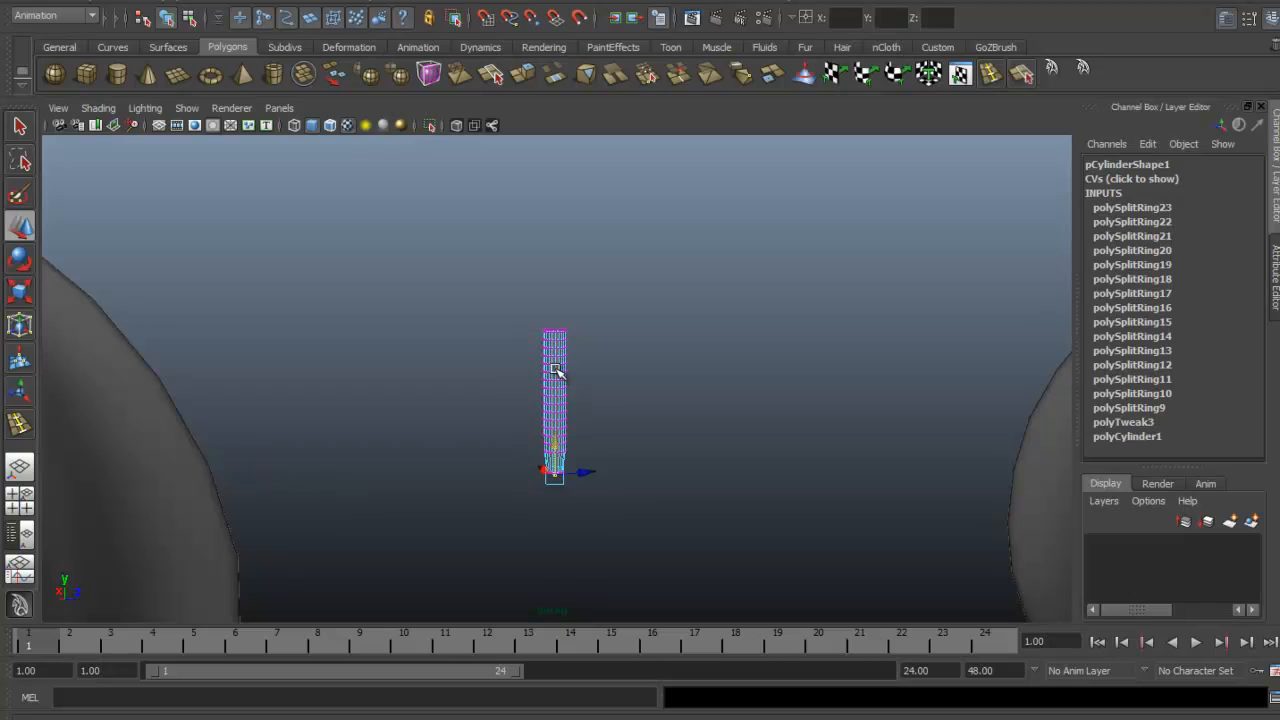
Step: Stretch the whole cylinder lengthwise into a long thin stalk in object mode, and compare it with the reference image
right_drag(557, 369, 630, 350)
key(r)
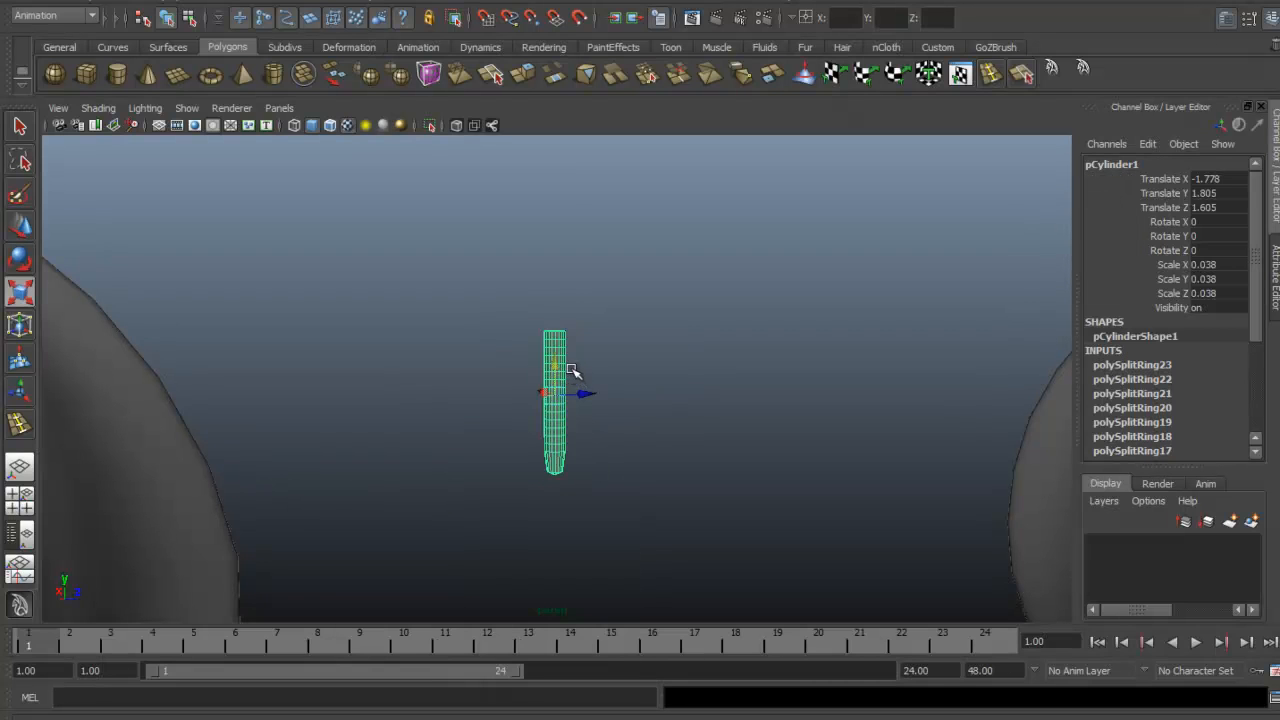
drag(558, 362, 540, 240)
alt+drag(354, 403, 560, 350)
key(alt+Tab)
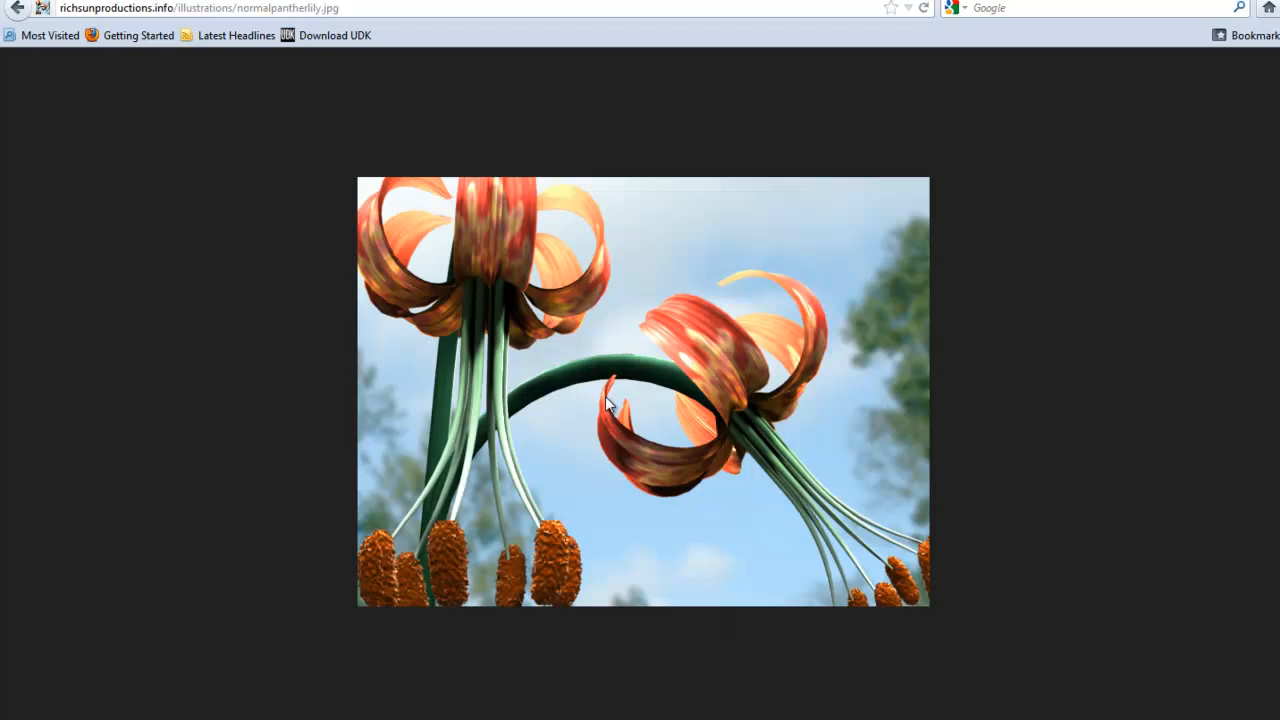
key(alt+Tab)
Step: Move the stalk's bottom tip vertex further down to lengthen the point
right_drag(519, 428, 465, 432)
drag(572, 548, 527, 560)
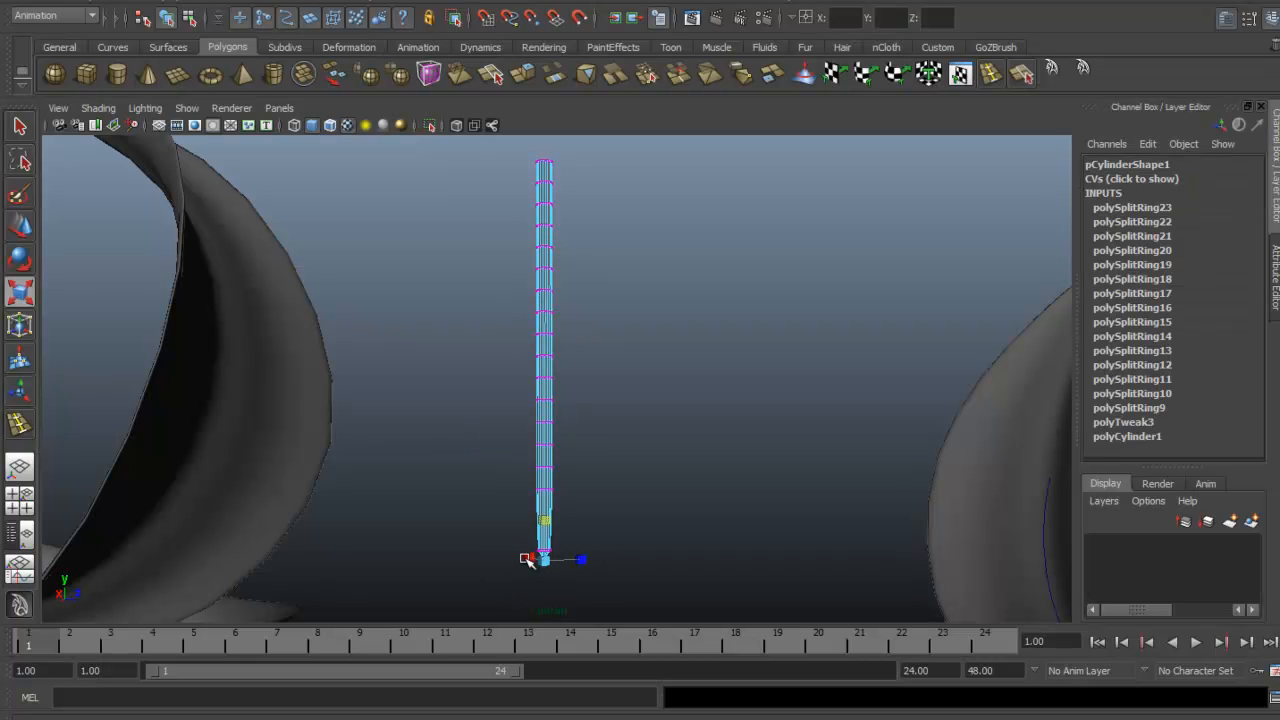
key(w)
alt+drag(649, 434, 572, 488)
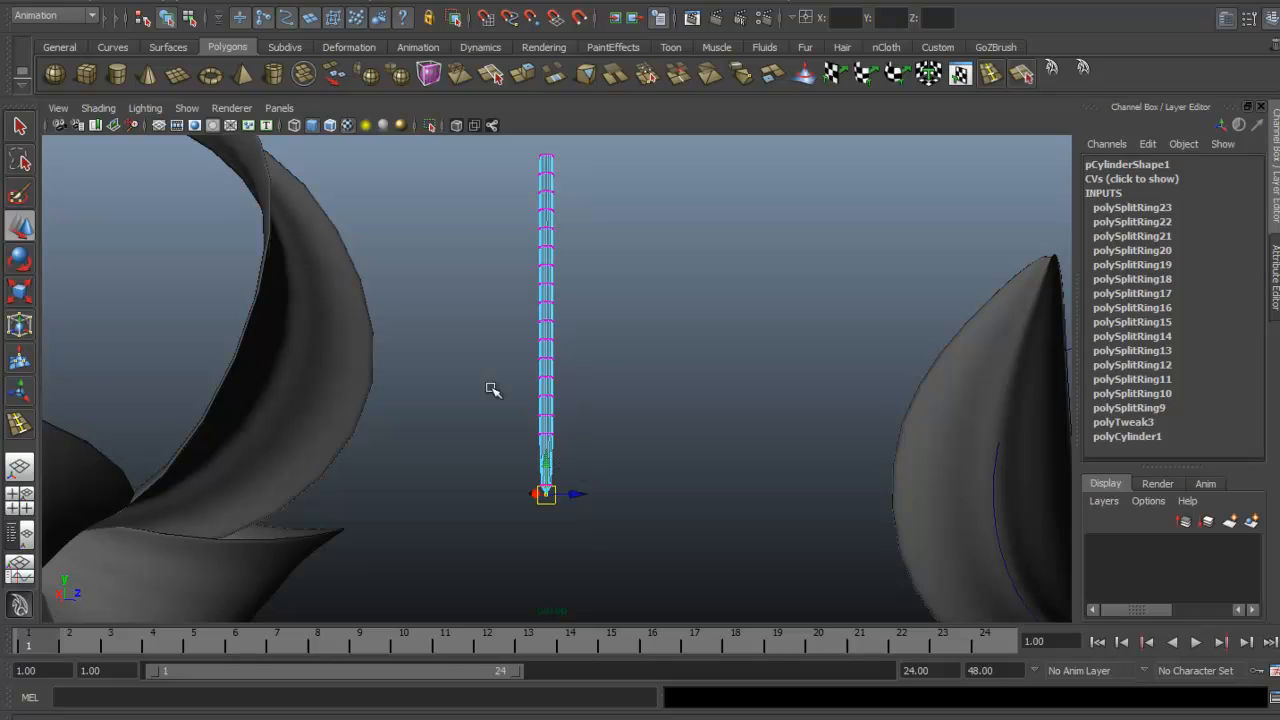
alt+middle_drag(594, 374, 610, 328)
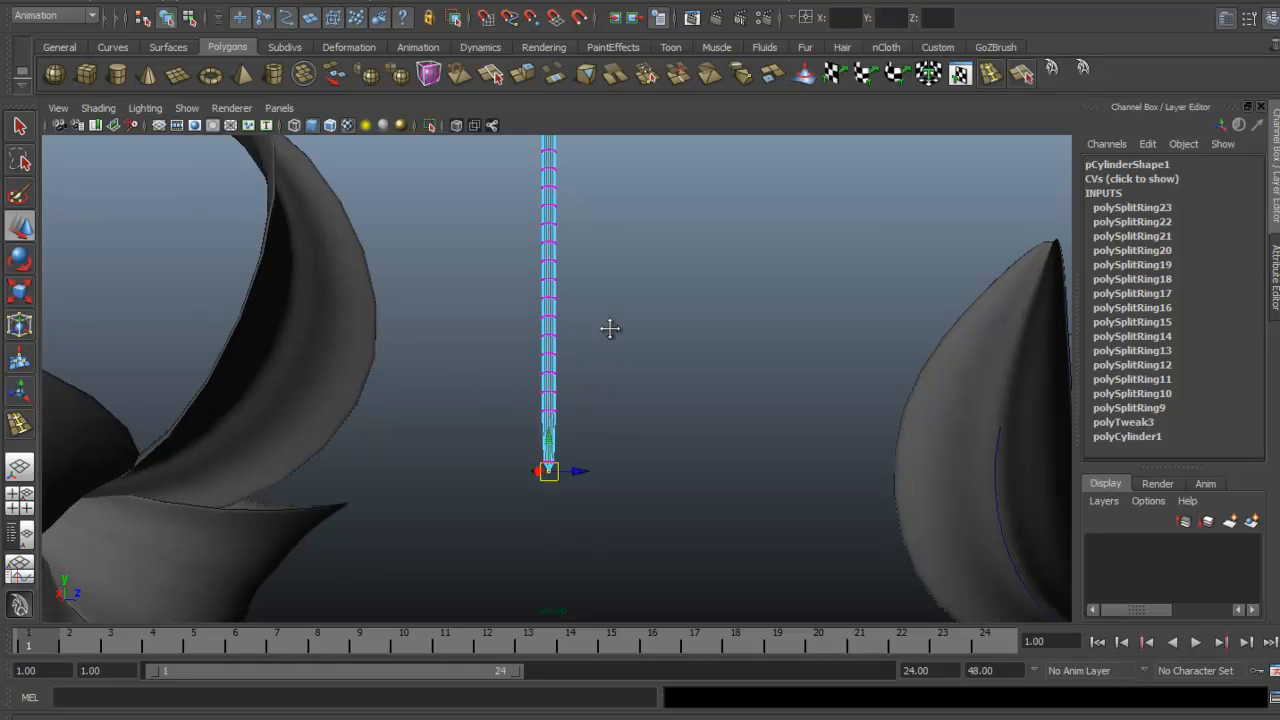
alt+drag(610, 328, 639, 299)
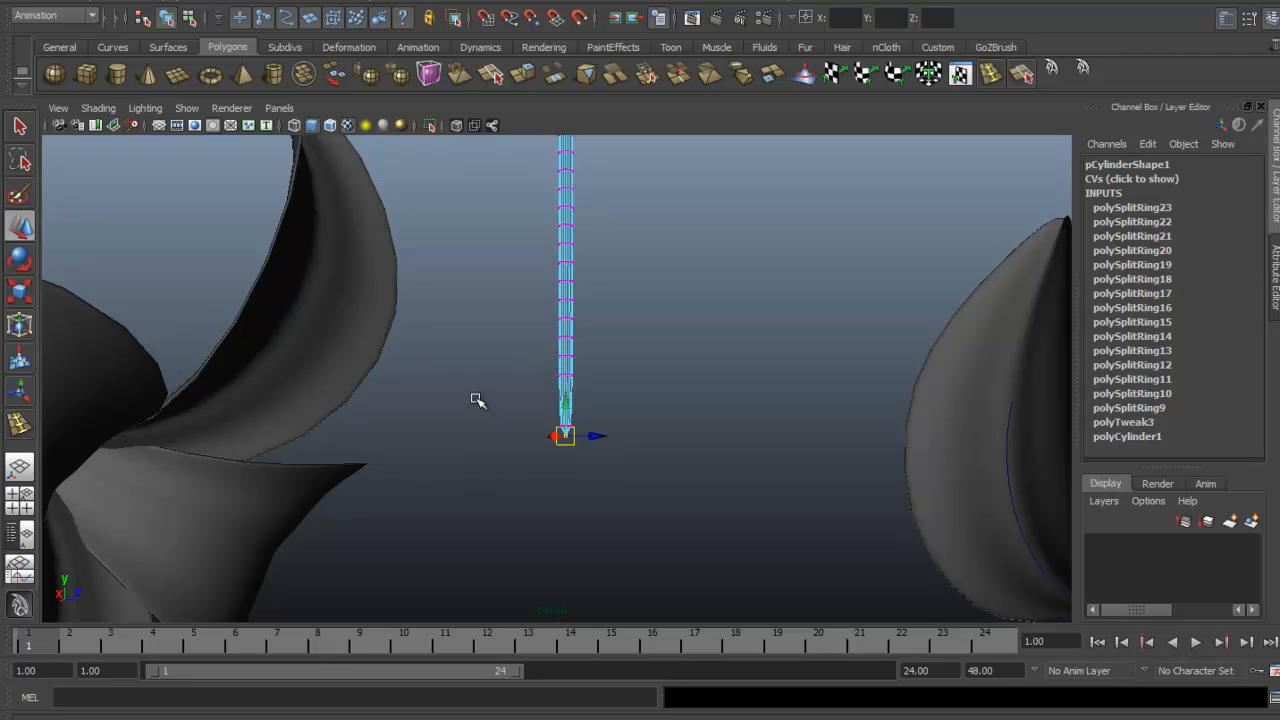
drag(565, 410, 567, 464)
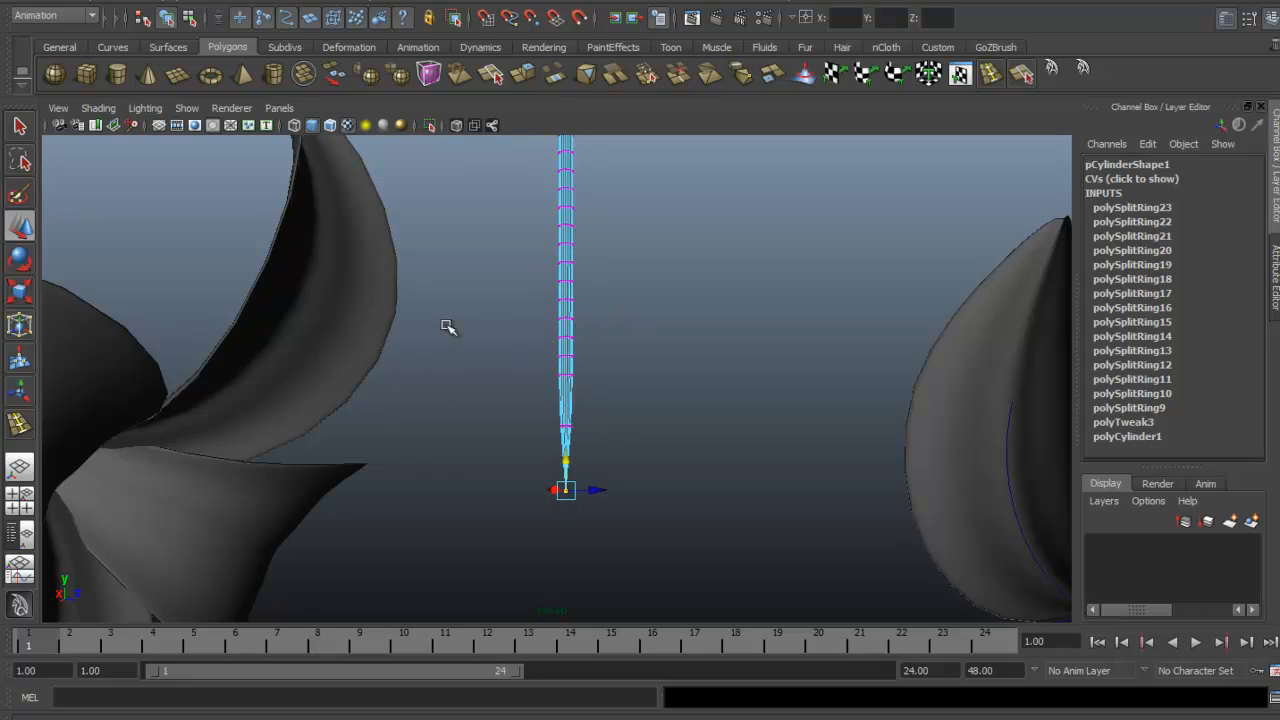
Step: Return the stalk to object mode, deselect it, and inspect its tapered shape from several angles
alt+drag(447, 327, 577, 331)
mouse_move(577, 331)
right_down()
mouse_move(600, 318)
mouse_move(589, 324)
right_up()
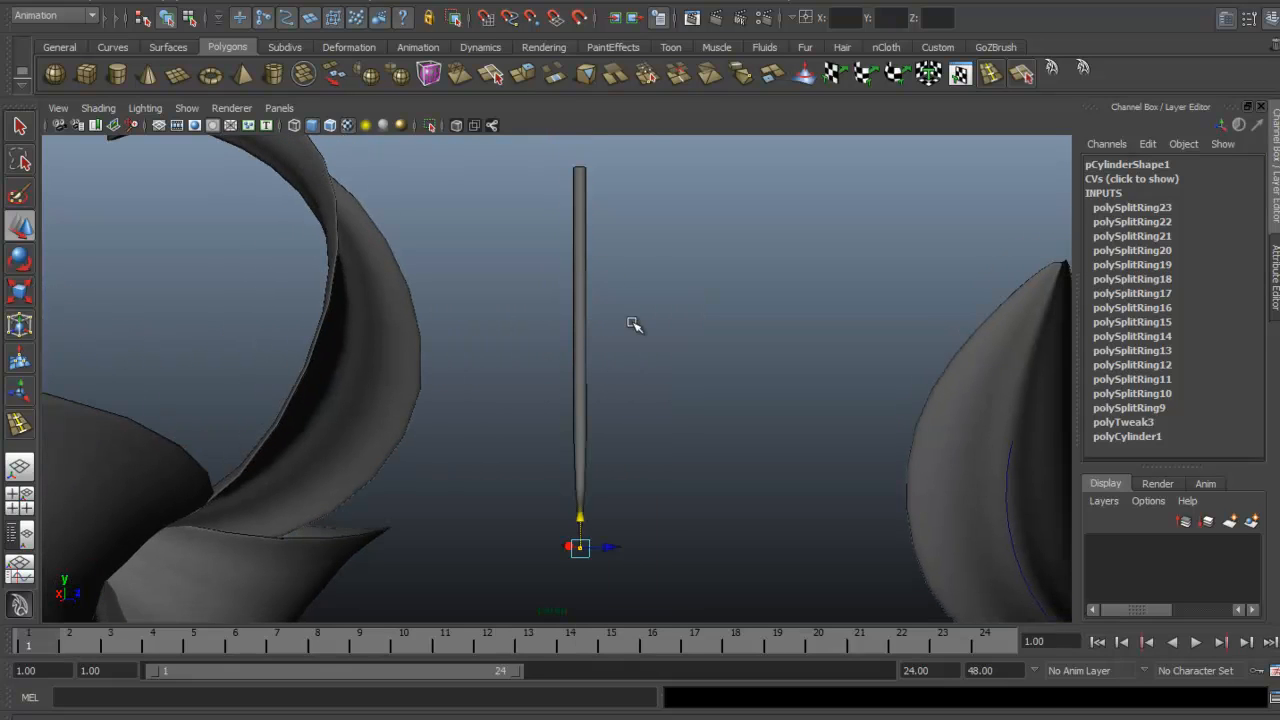
click(634, 325)
alt+drag(657, 331, 614, 330)
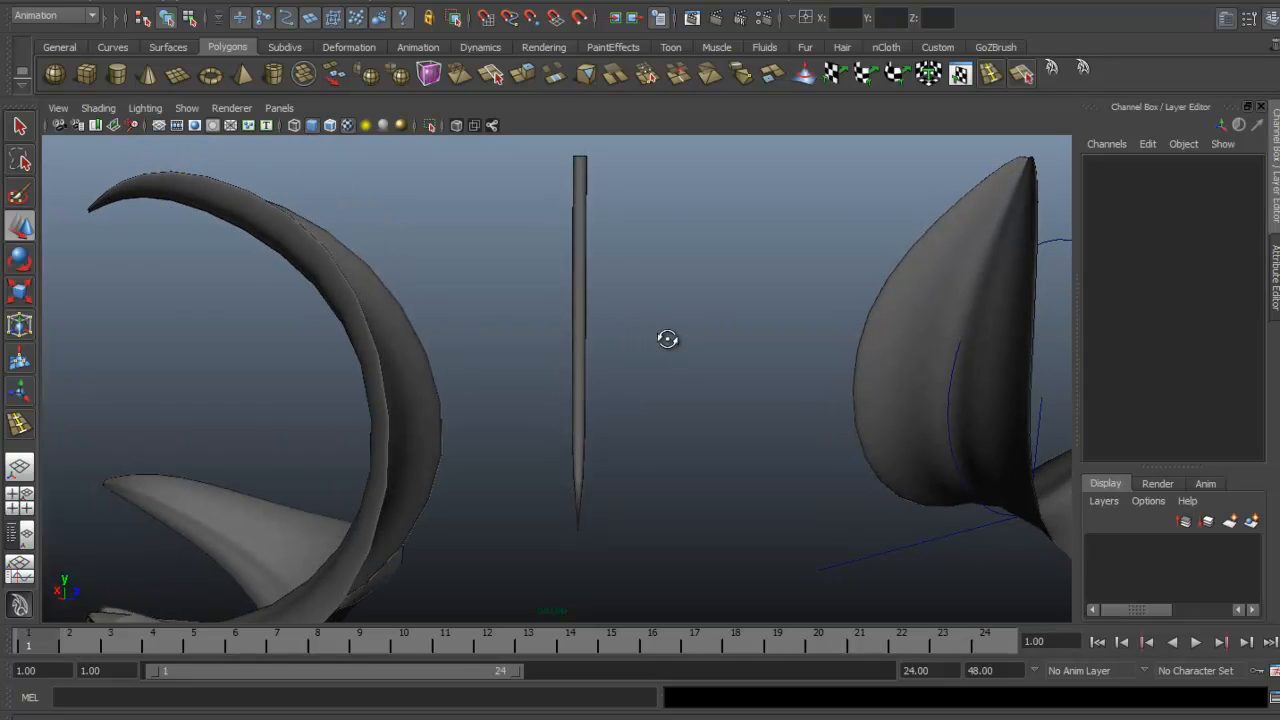
alt+drag(667, 339, 632, 328)
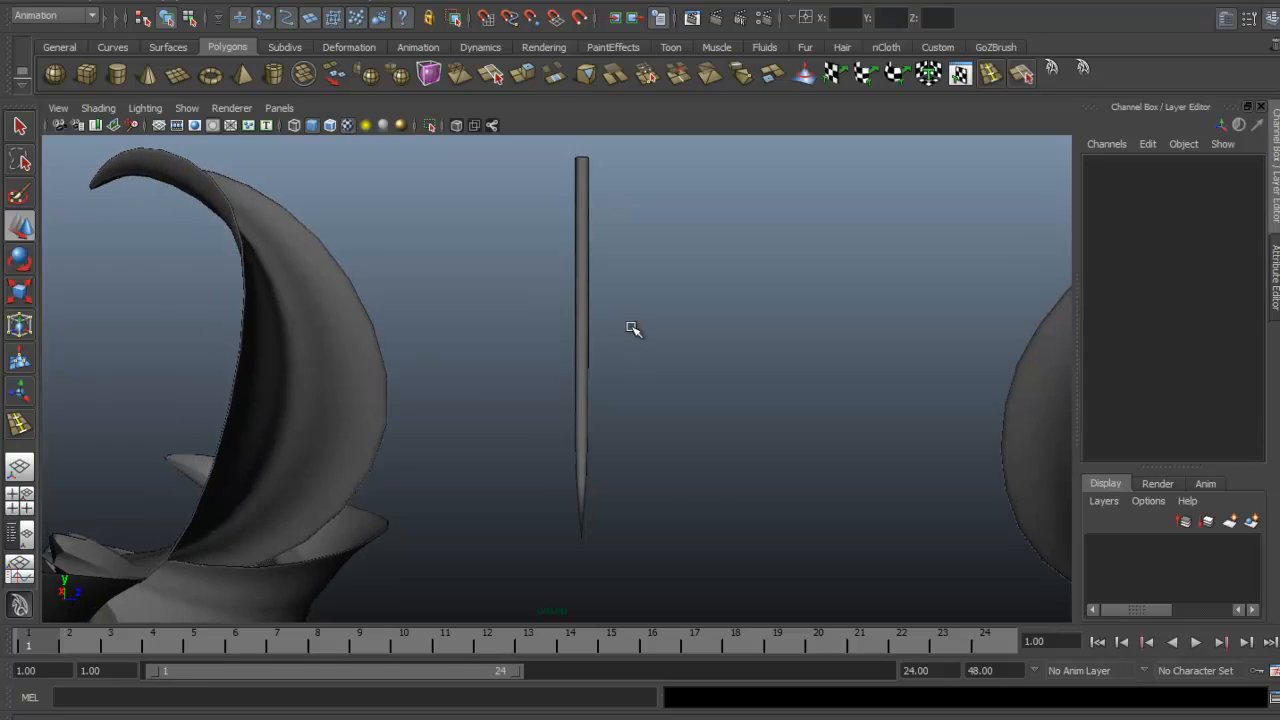
Step: Compare the stalk's thickness and taper with the stamens in the browser's reference image
key(alt+Tab)
key(alt+Tab)
key(alt+Tab)
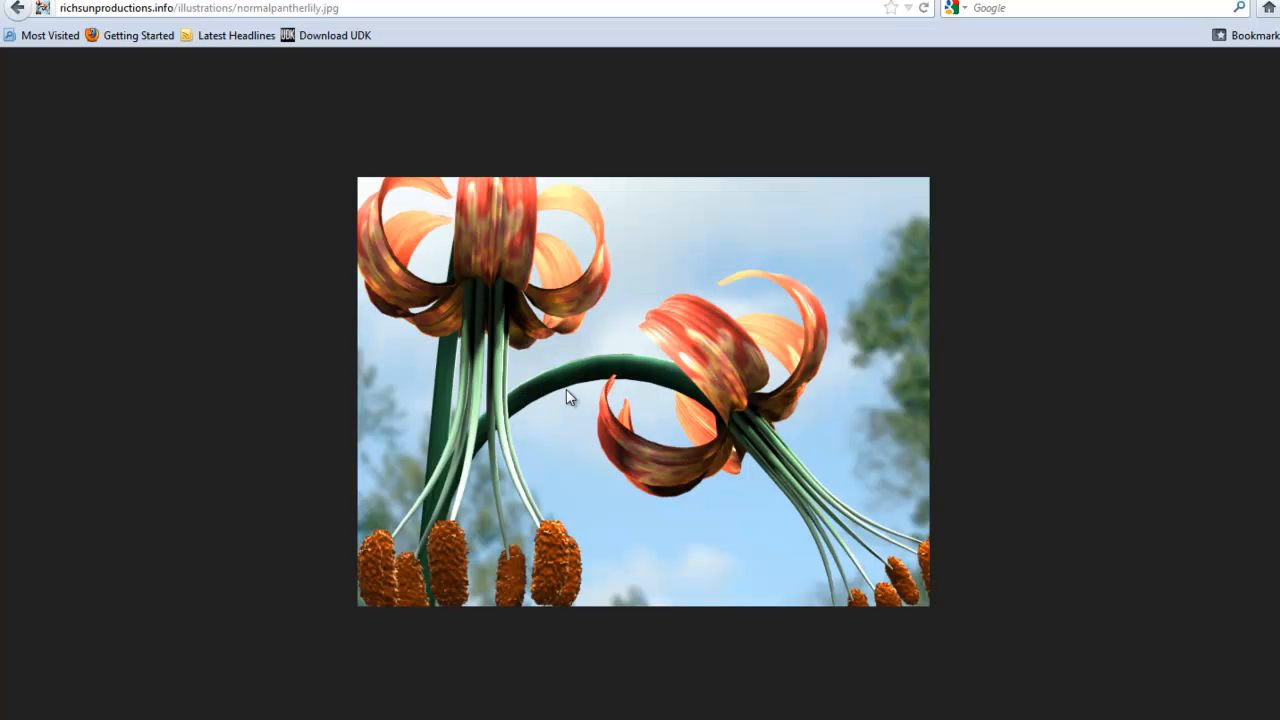
key(alt+Tab)
alt+drag(523, 371, 566, 354)
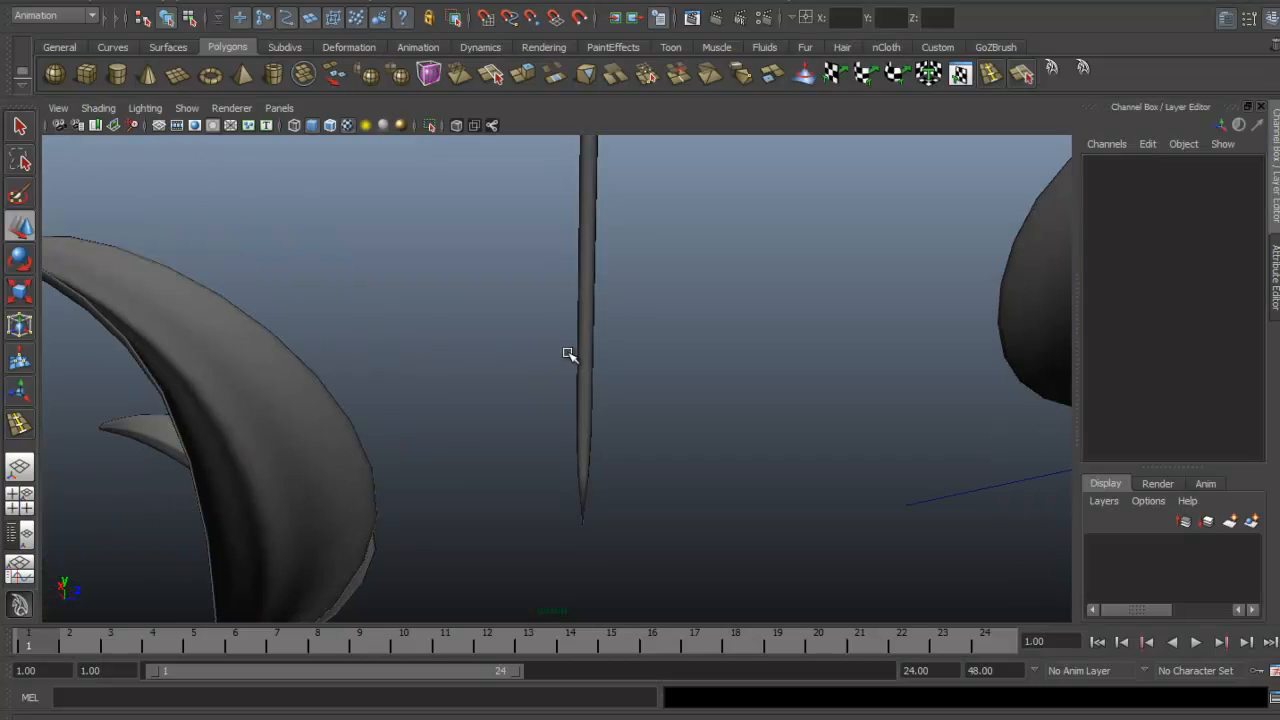
key(alt+Tab)
key(alt+Tab)
click(585, 316)
alt+drag(666, 360, 638, 366)
scroll(614, 332, up, 2)
key(alt+Tab)
key(alt+Tab)
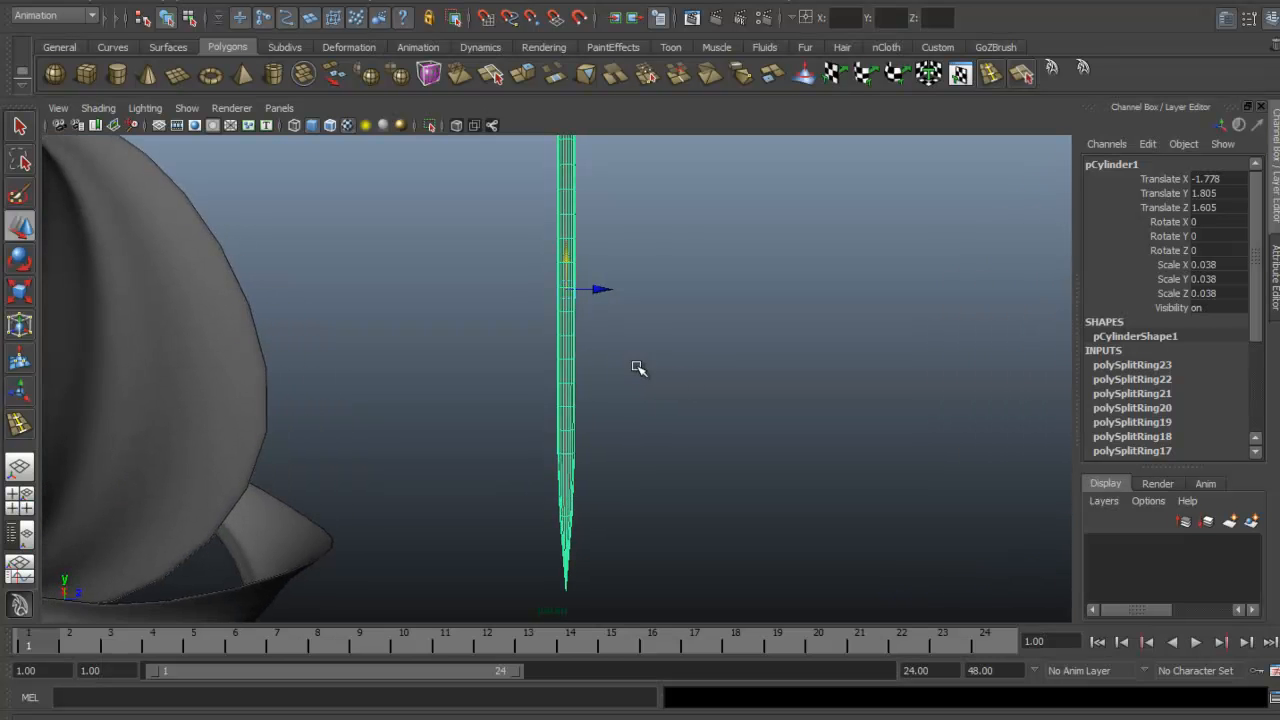
Step: Select the stalk's tip and its four lowest vertex rings, and scale them slightly inward
scroll(642, 364, down, 1)
alt+drag(659, 298, 590, 396)
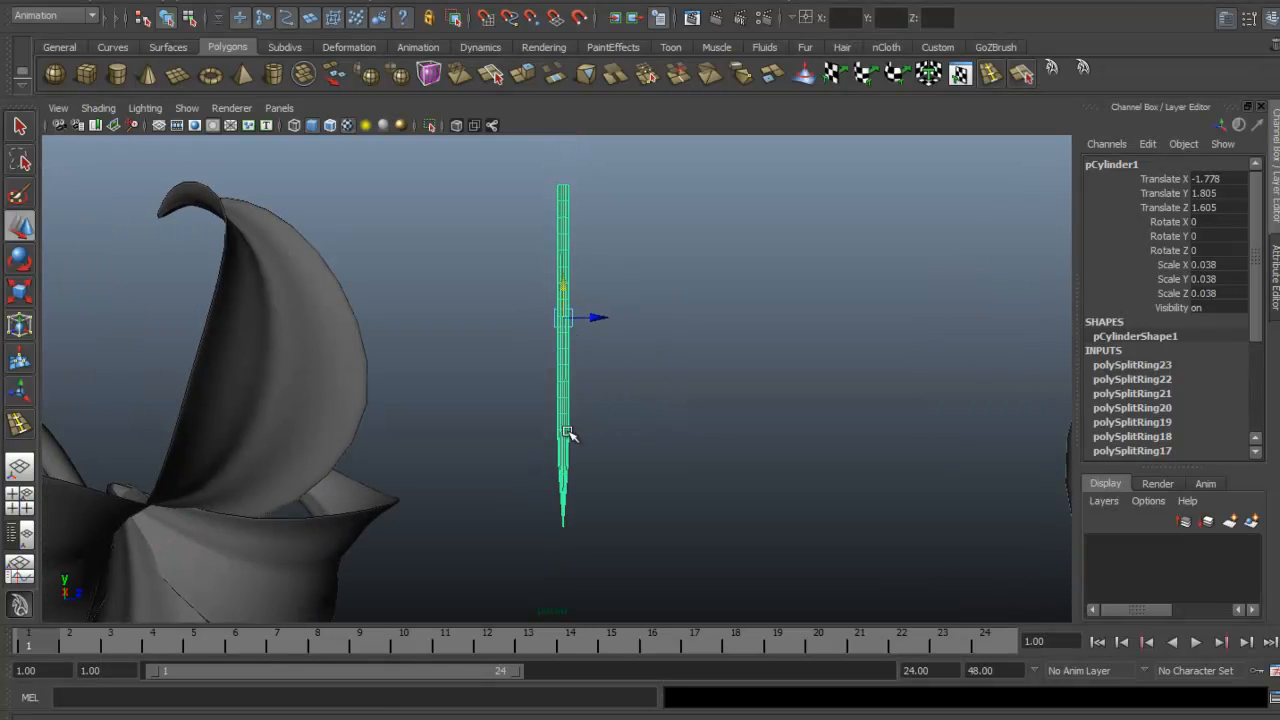
key(F9)
alt+right_drag(523, 432, 695, 425)
alt+middle_drag(695, 425, 692, 386)
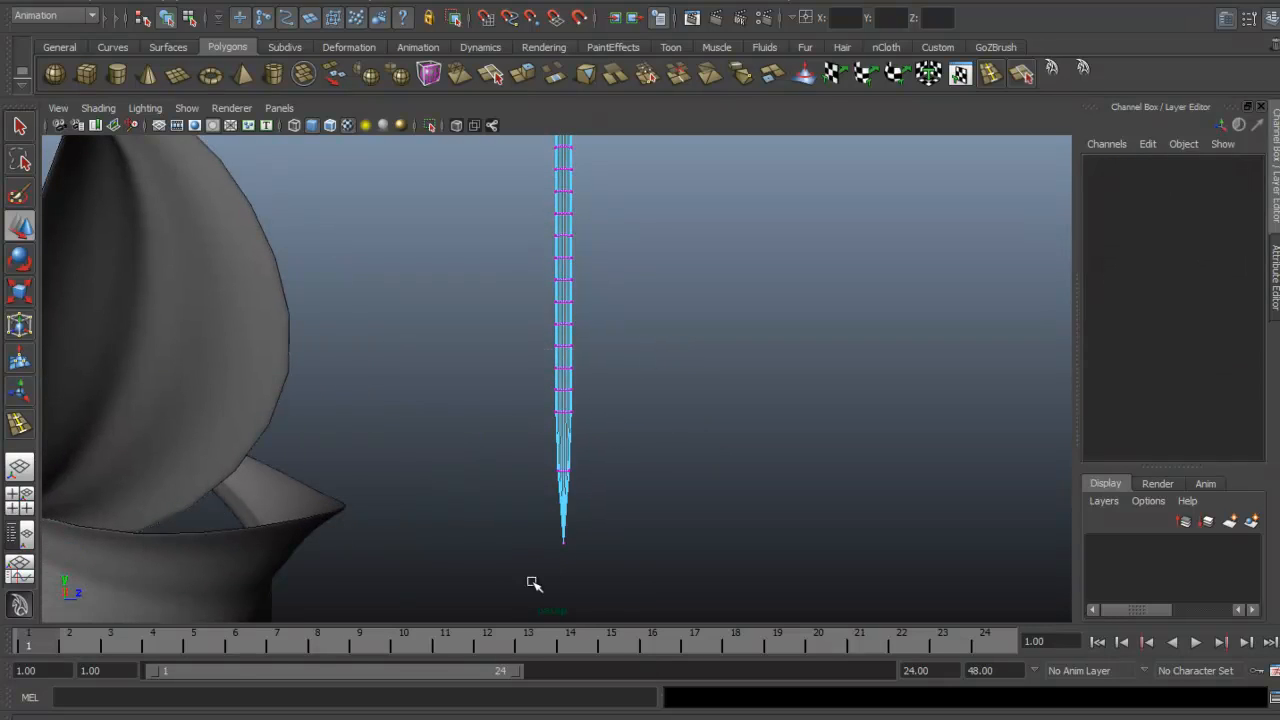
drag(500, 597, 645, 356)
key(r)
alt+middle_drag(610, 516, 602, 489)
drag(557, 437, 528, 434)
alt+middle_drag(605, 332, 606, 374)
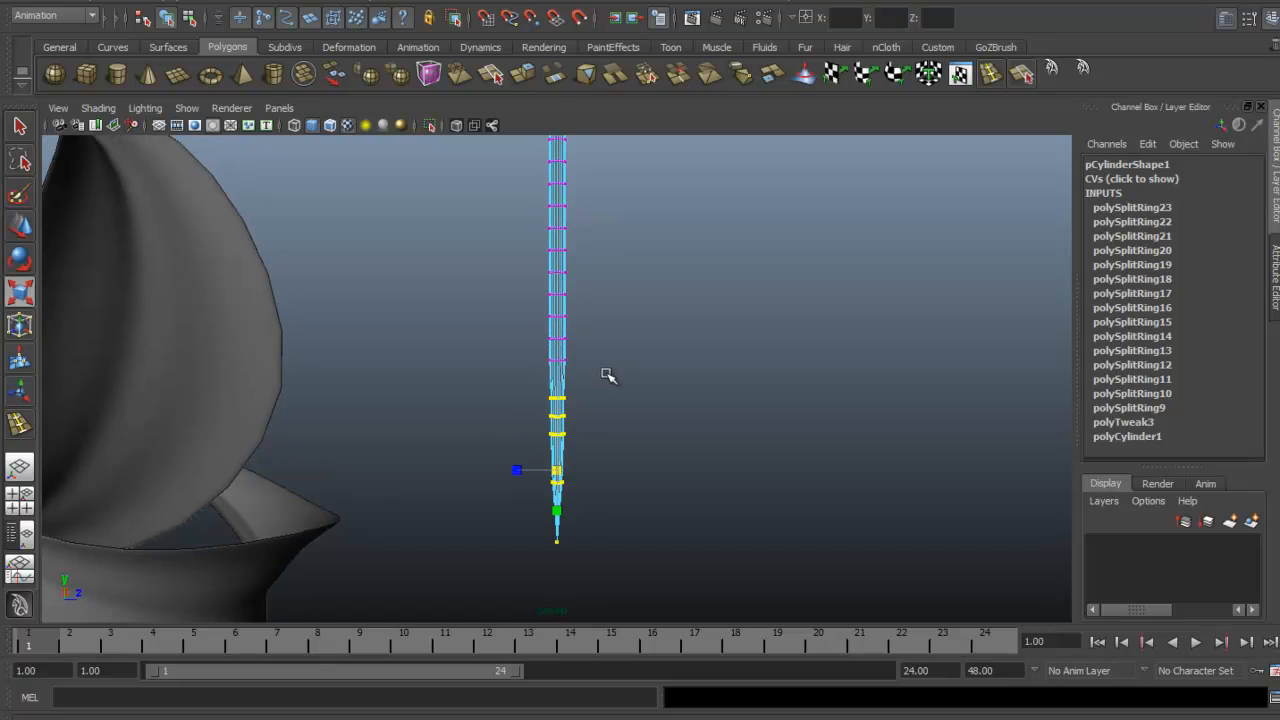
Step: Try scaling the stalk's upper vertex rings, and undo the change
drag(517, 354, 560, 320)
key(ctrl+z)
key(ctrl+z)
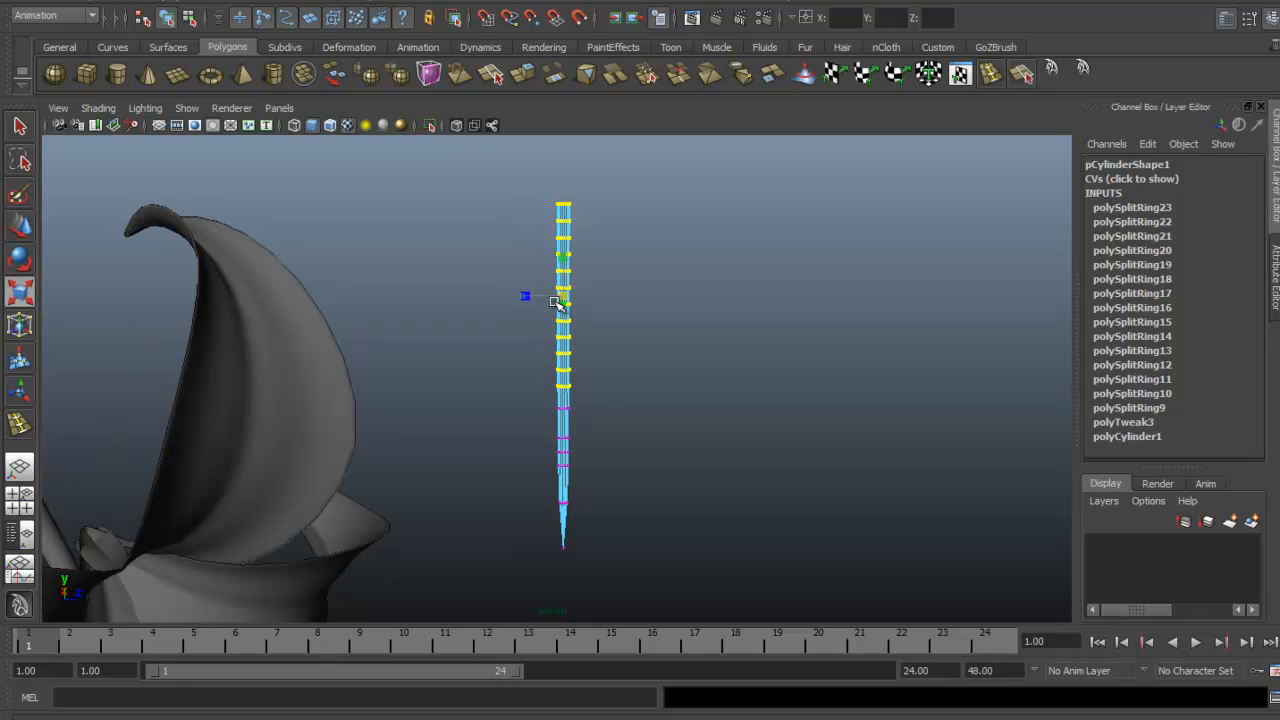
Step: Return the stalk to object mode and select it as a whole object
click(651, 306)
alt+drag(566, 309, 549, 289)
right_drag(562, 284, 594, 267)
click(567, 268)
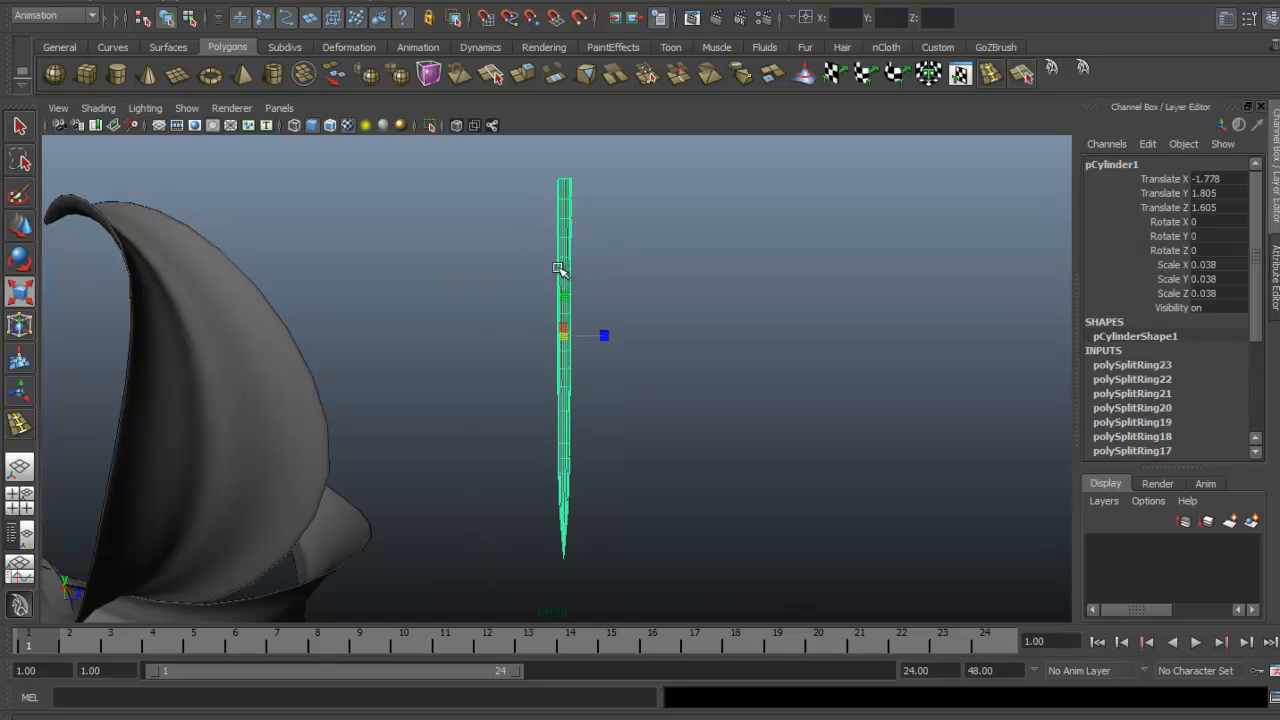
Step: Open the Duplicate Special options for the stalk and set the number of copies to 8
alt+drag(246, 194, 454, 291)
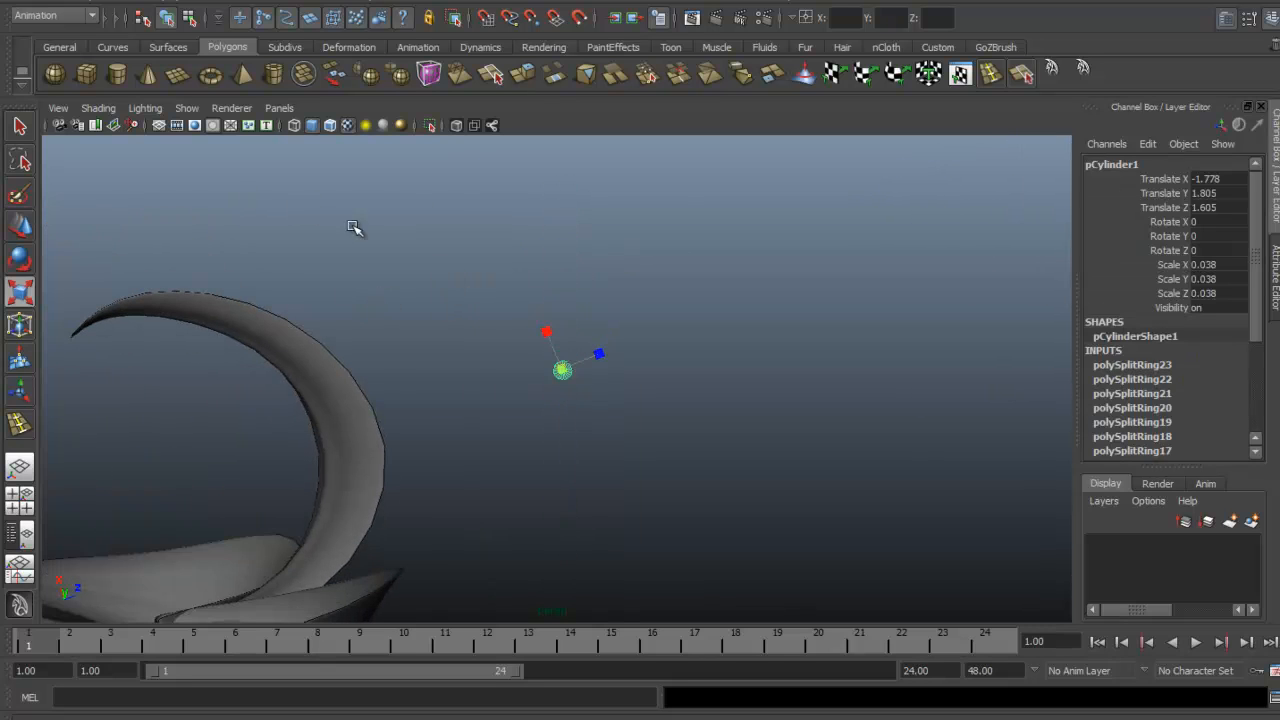
click(31, 3)
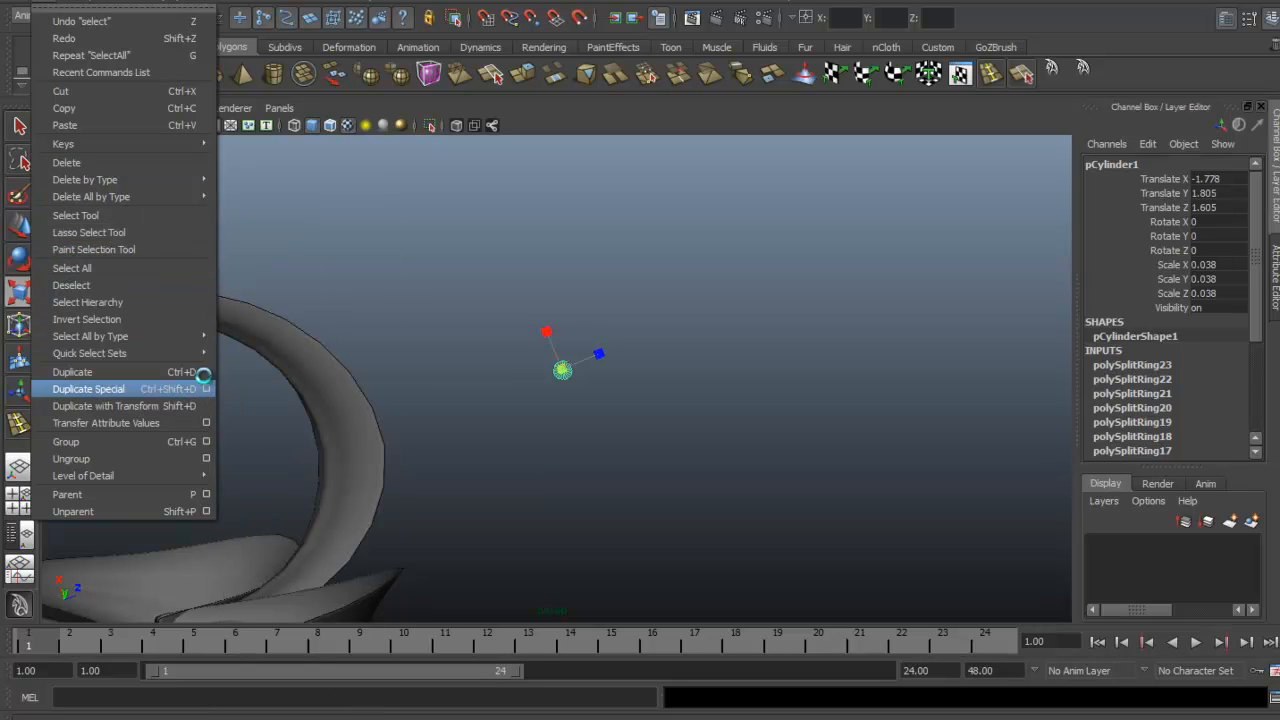
click(206, 389)
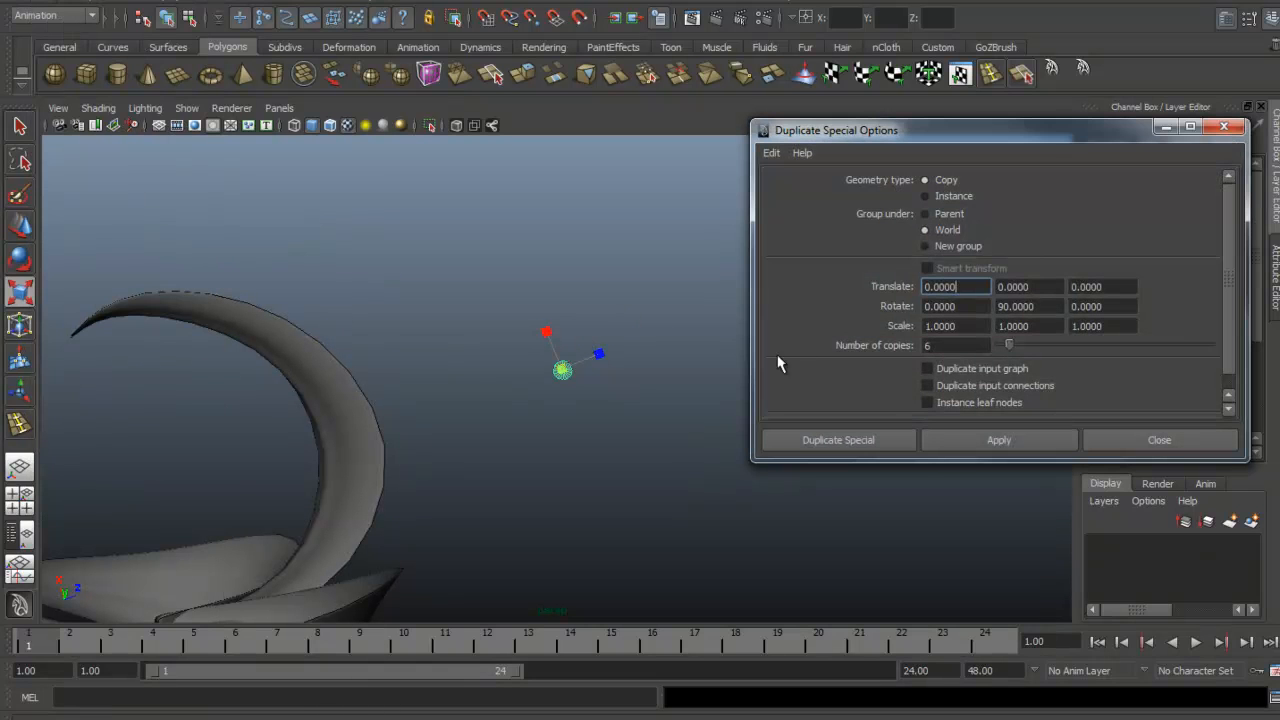
click(1035, 344)
drag(1034, 344, 1014, 343)
Step: Move the stalk's pivot sideways into the empty space beside it, as the centre for a ring of copies
alt+drag(609, 314, 548, 376)
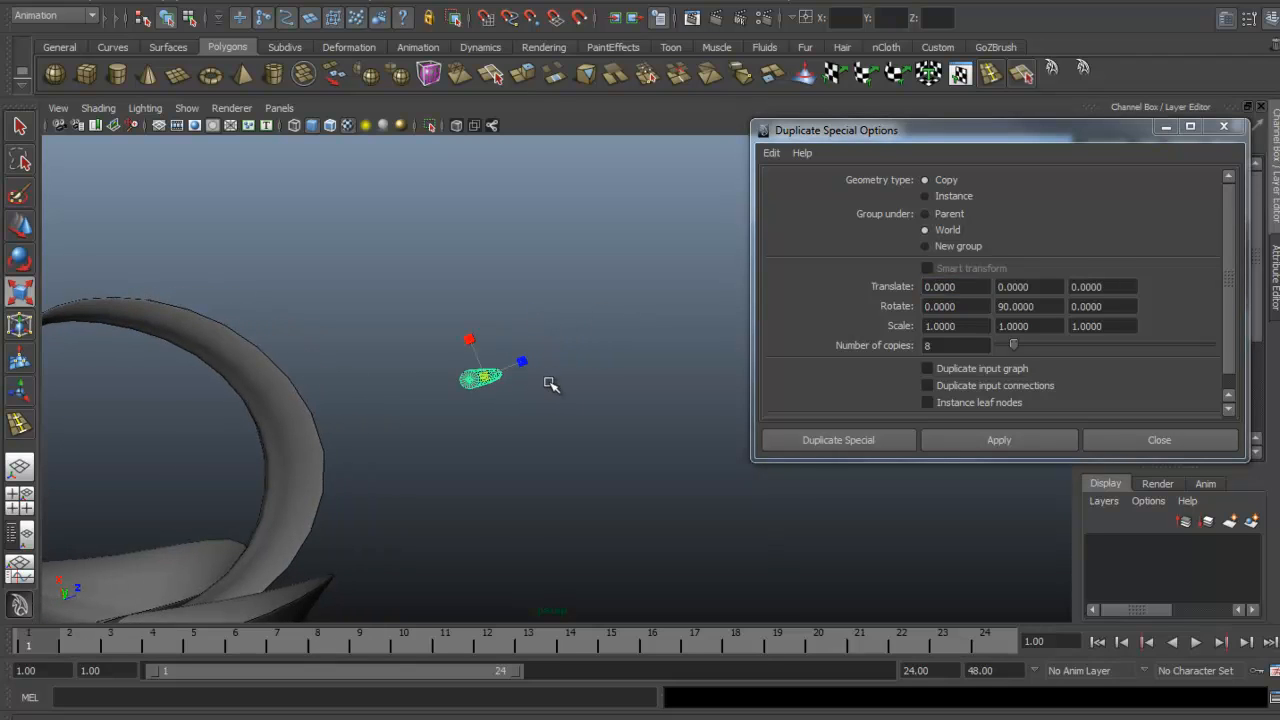
key(w)
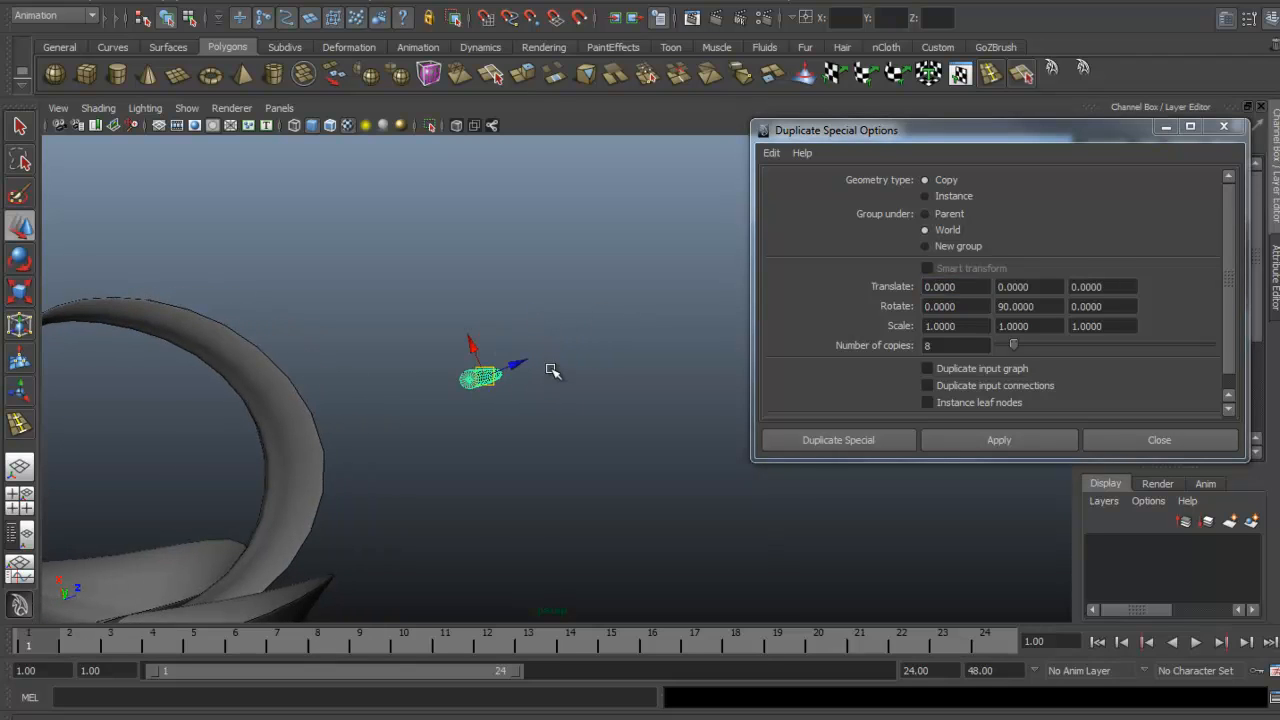
key(Insert)
drag(507, 368, 570, 330)
key(Insert)
scroll(609, 309, up, 2)
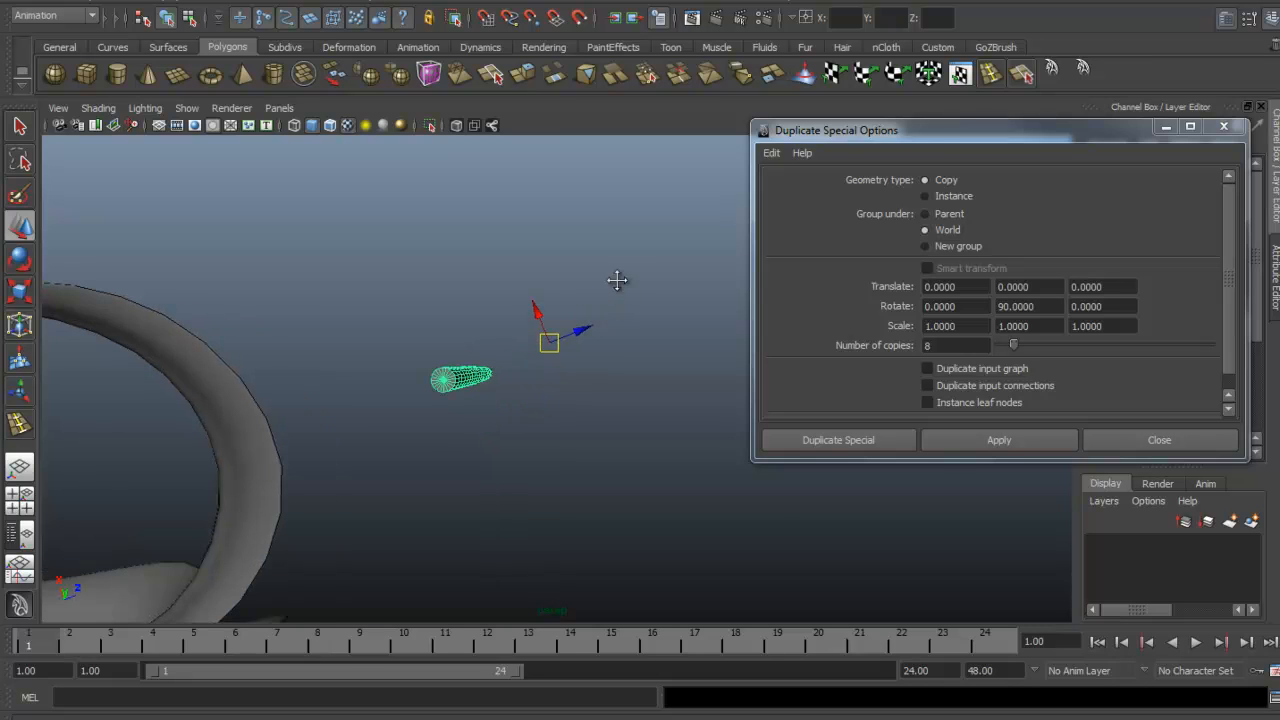
Step: Set the duplicate's Y rotation to 45 degrees and apply it to create the ring of stalk copies
alt+drag(617, 280, 677, 312)
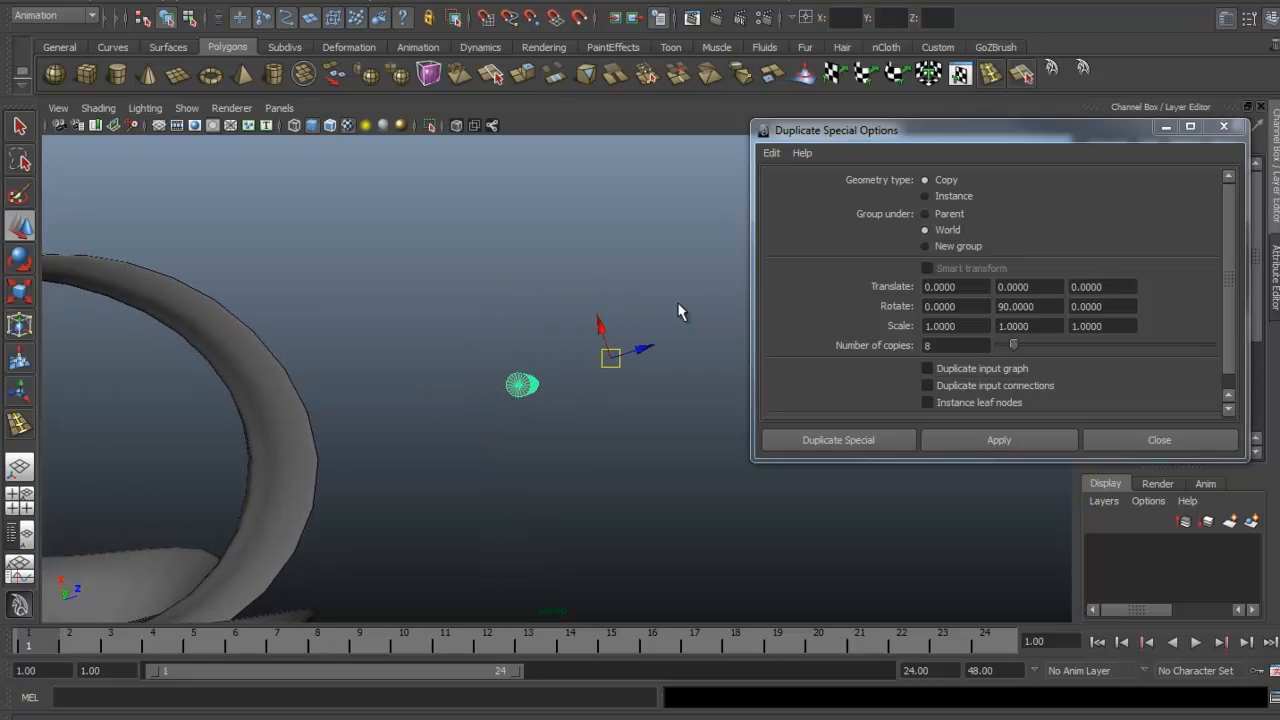
alt+drag(600, 296, 625, 302)
double_click(1009, 305)
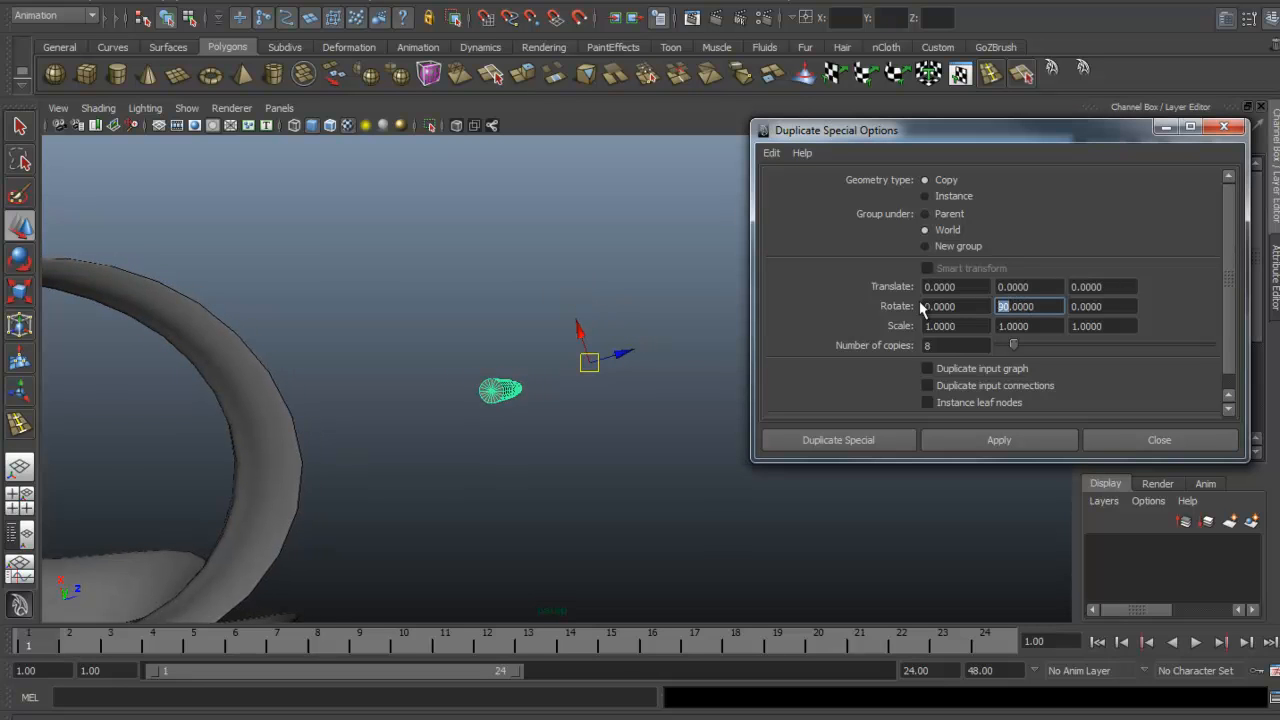
text(45)
click(998, 440)
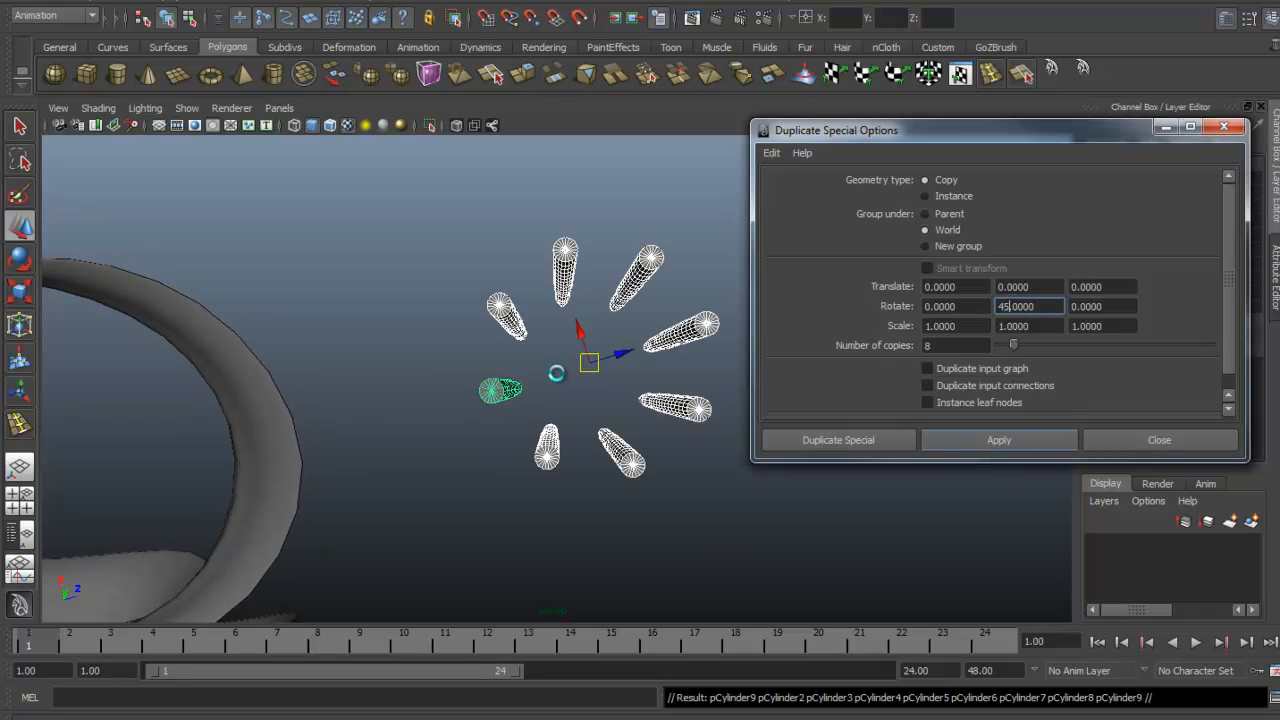
Step: Compare the ring of stalks with the stamens' arrangement and outward curve in the browser's reference image
key(alt+Tab)
key(Tab)
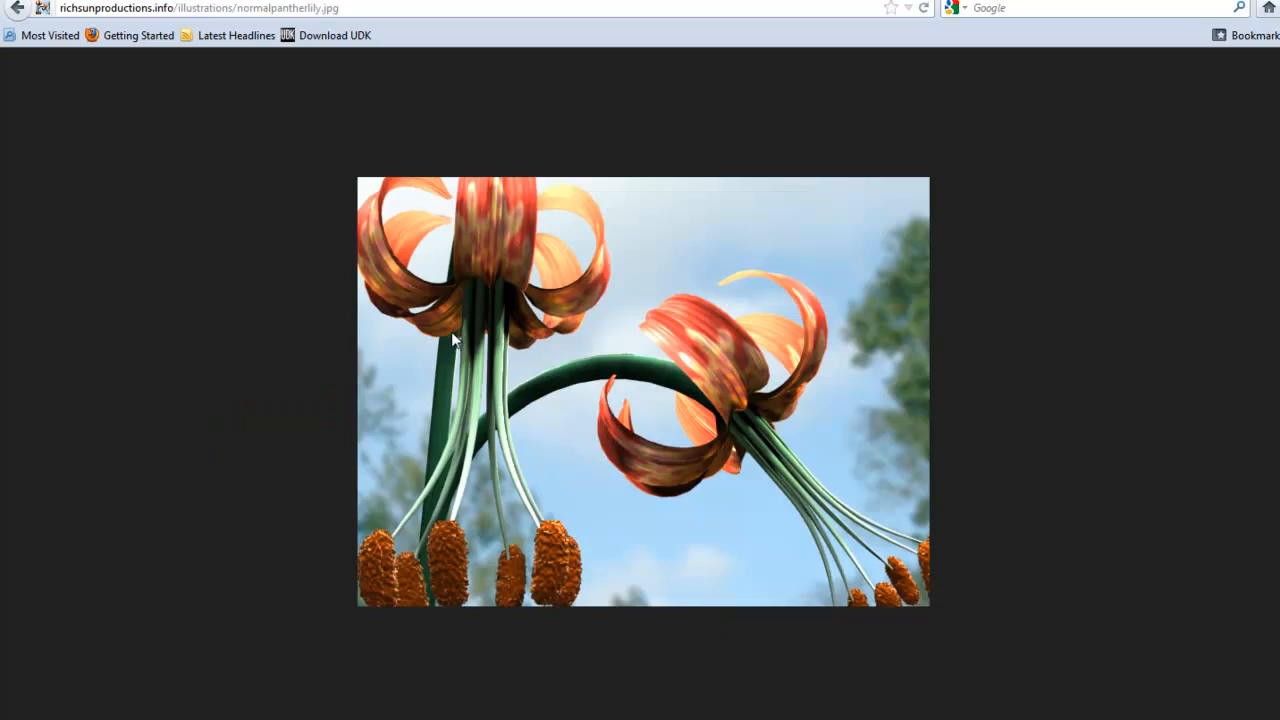
key(alt+Tab)
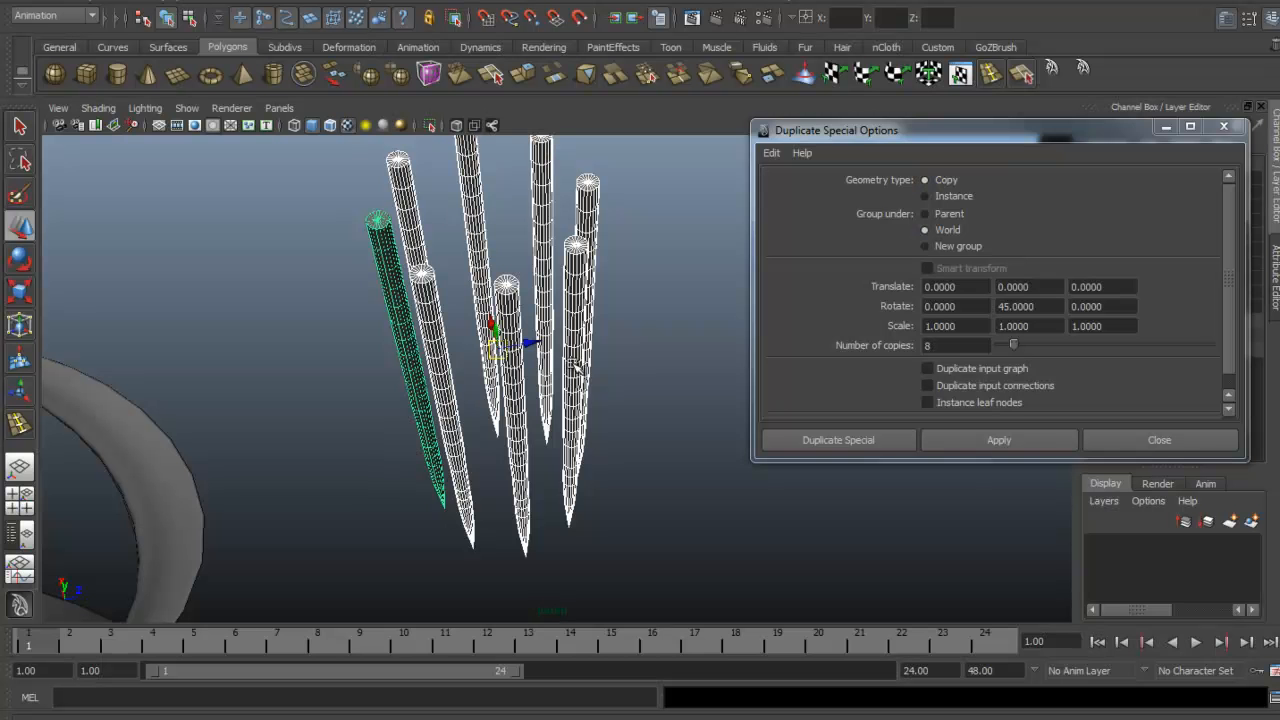
key(alt+Tab)
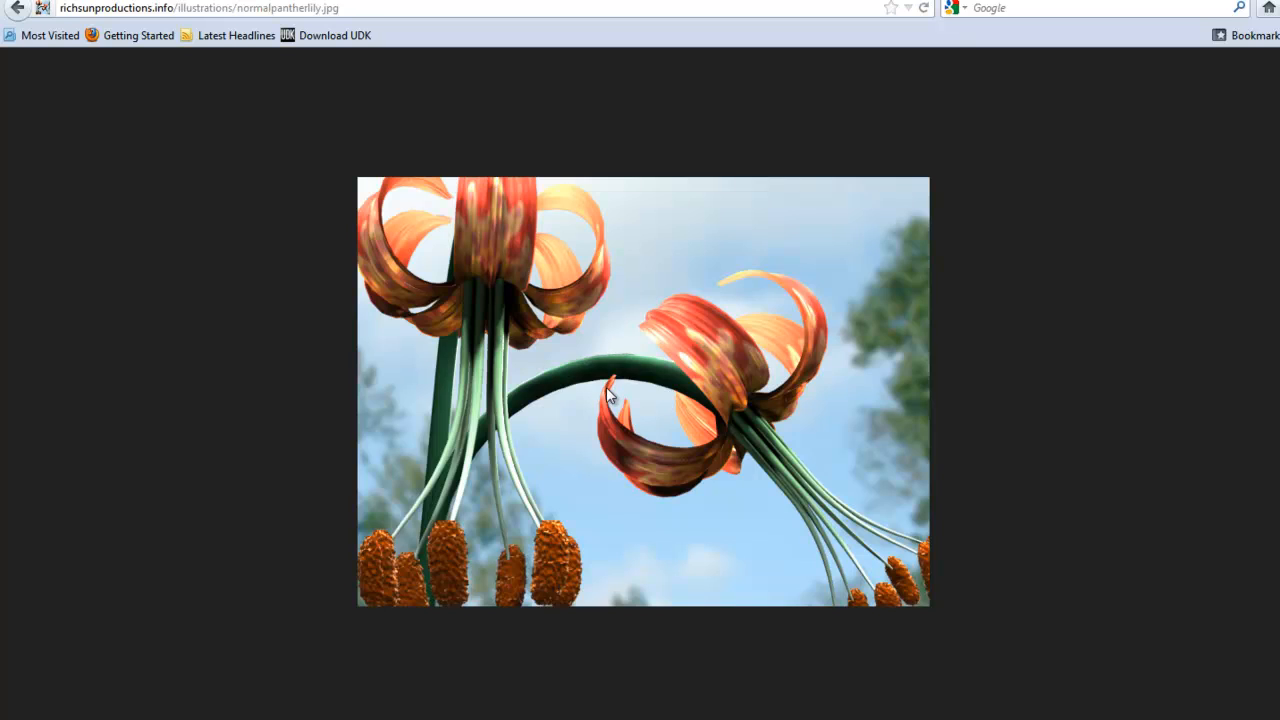
key(alt+Tab)
mouse_move(647, 385)
alt+mouse_down()
mouse_move(649, 417)
mouse_move(652, 326)
mouse_move(650, 354)
alt+mouse_up()
key(alt+Tab)
key(alt+Tab)
alt+drag(586, 443, 589, 383)
key(alt+Tab)
key(alt+Tab)
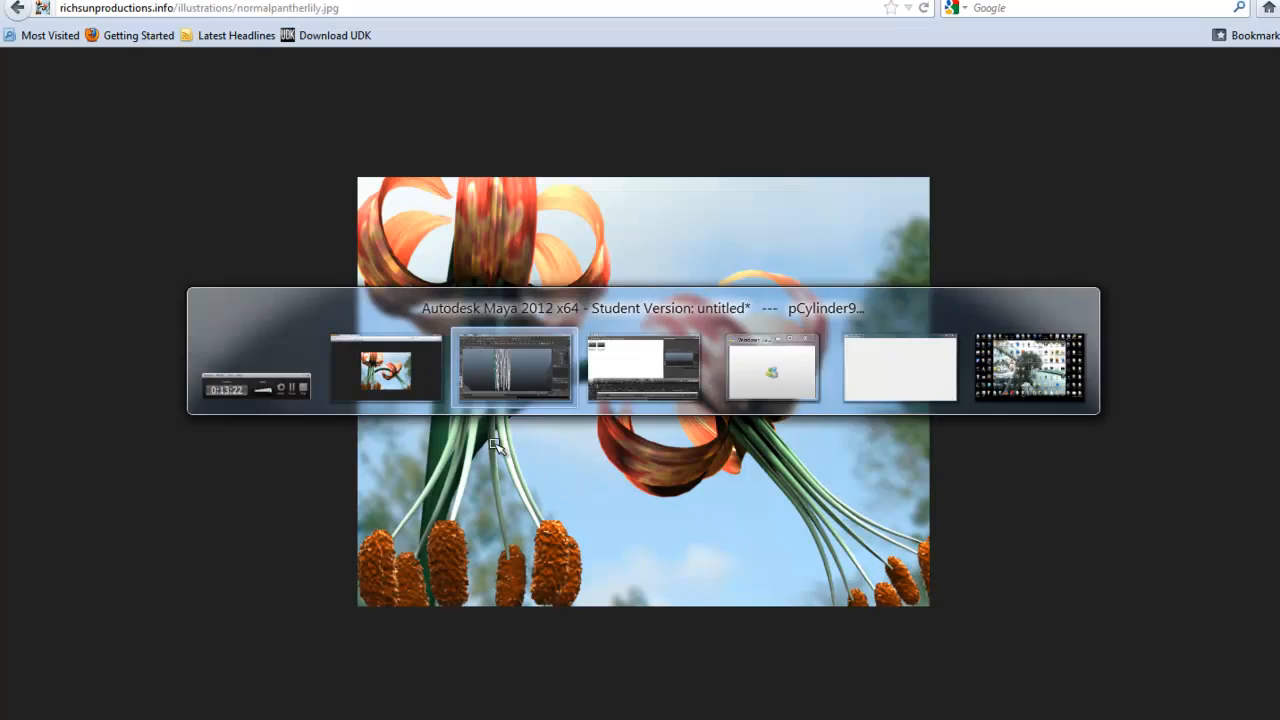
Step: Close the Duplicate Special options and add a lattice deformer with 6 × 12 × 12 divisions around all the stalks
alt+right_drag(534, 381, 430, 385)
click(1054, 412)
mouse_move(574, 346)
alt+mouse_down()
mouse_move(626, 406)
mouse_move(569, 346)
alt+mouse_up()
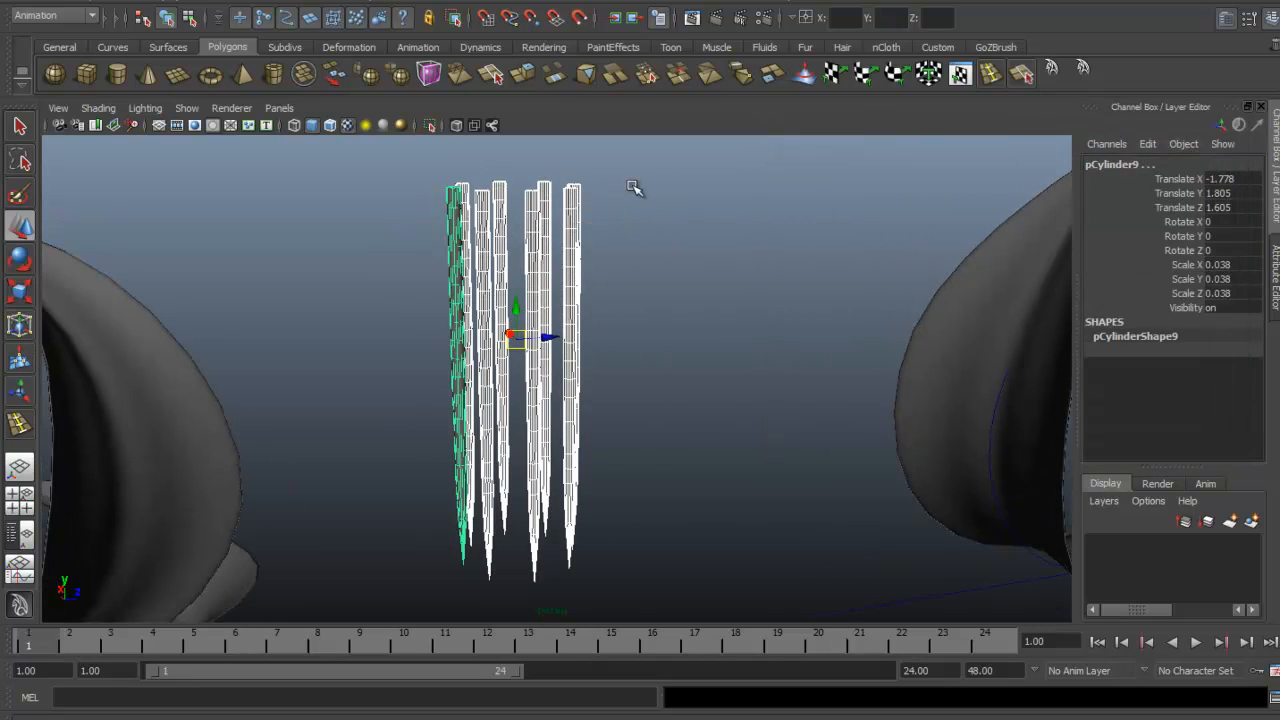
alt+drag(465, 257, 484, 244)
click(496, 4)
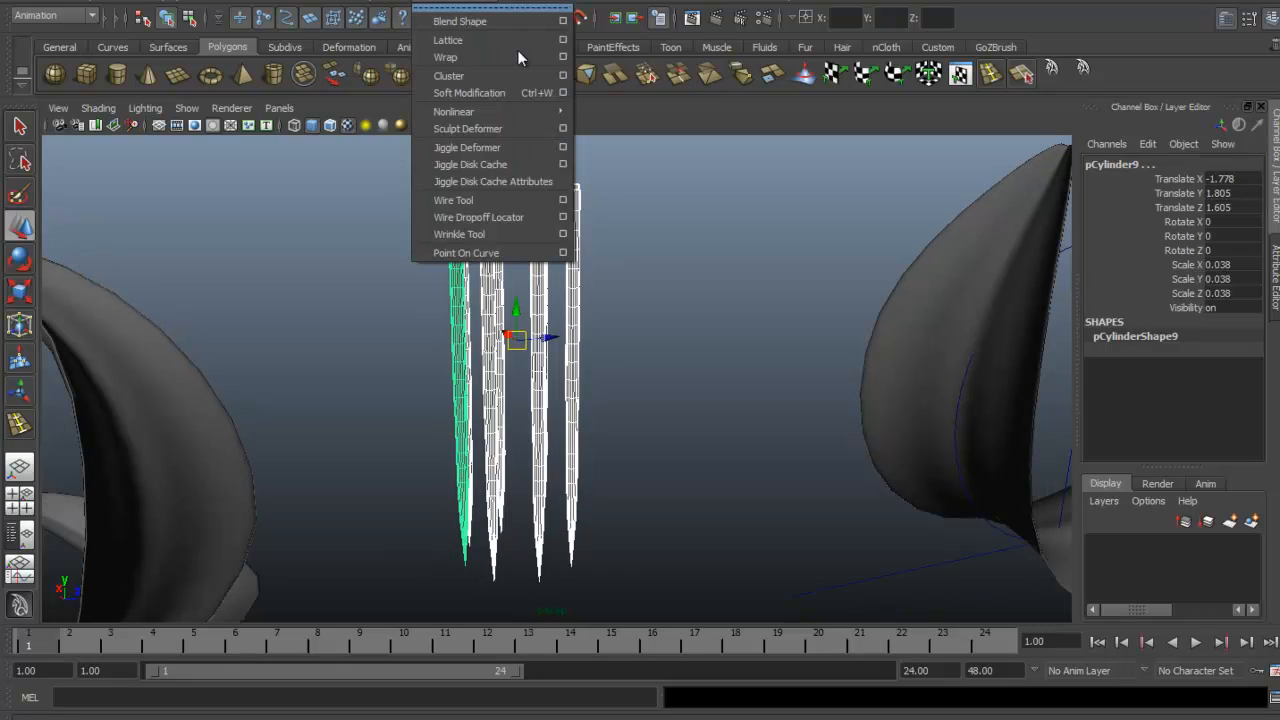
click(563, 40)
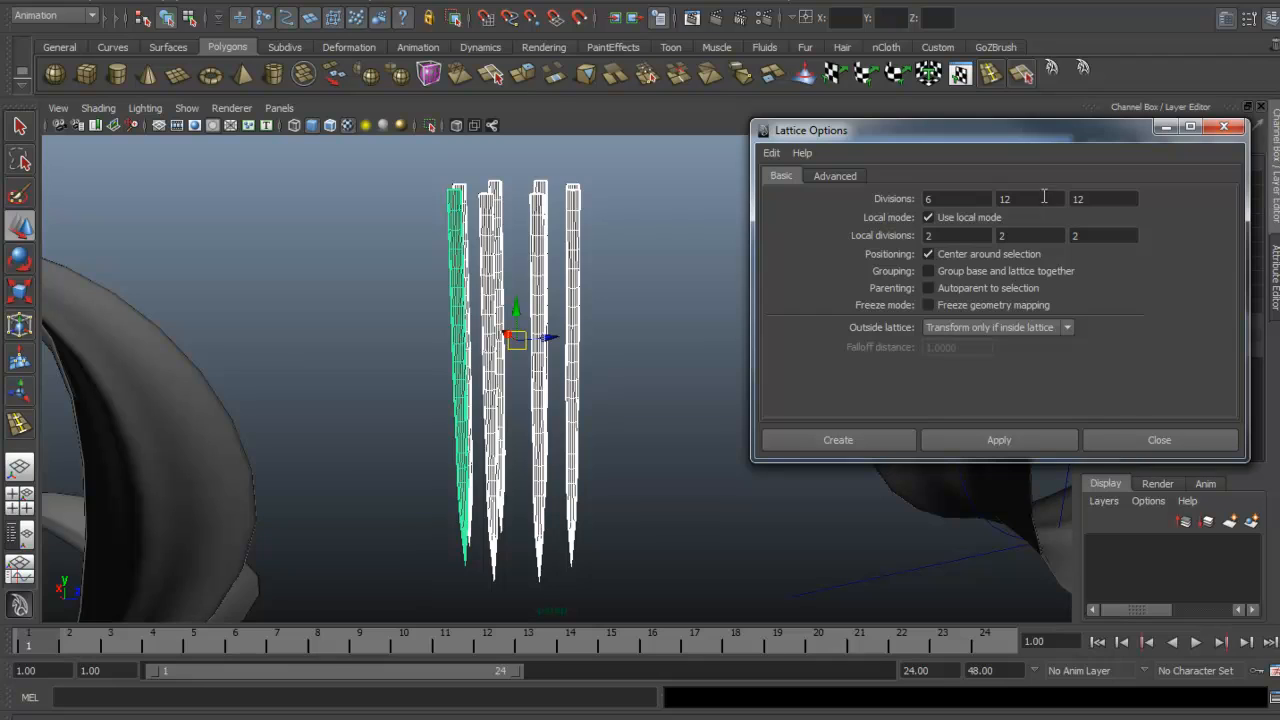
double_click(1044, 198)
click(1118, 442)
click(427, 4)
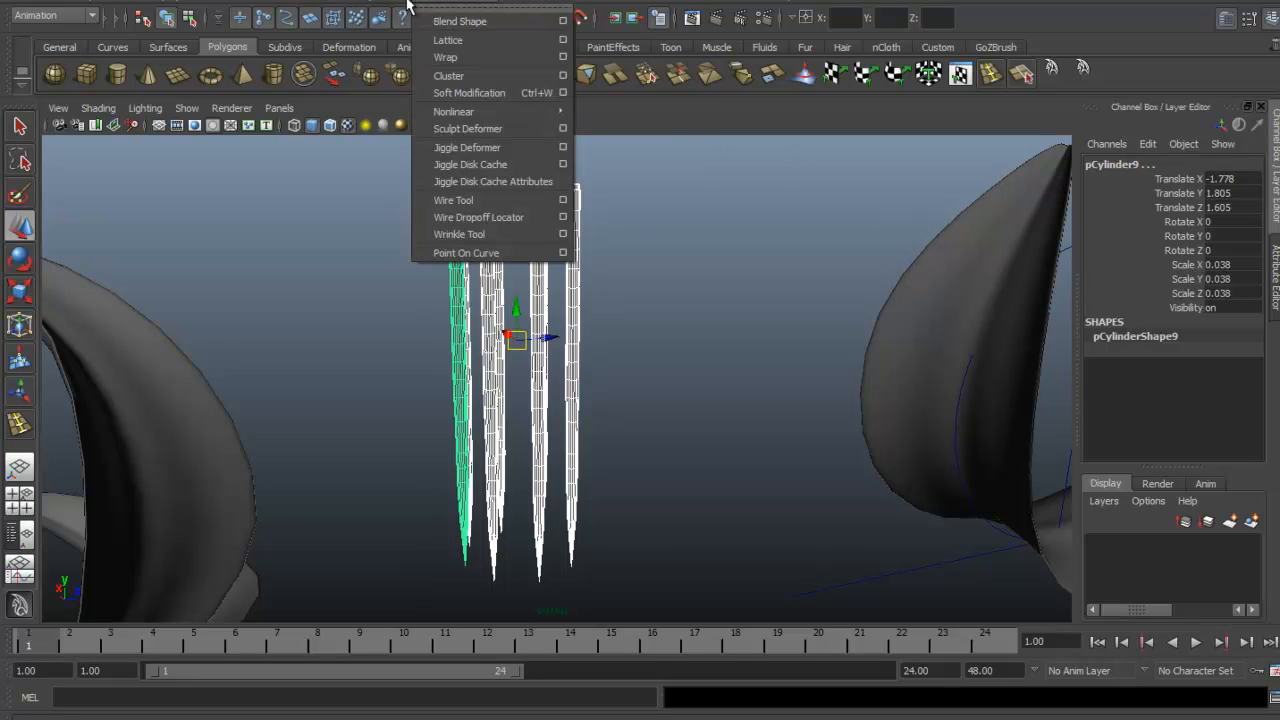
click(486, 41)
Step: Select the lattice's lowest row of points and scale it outward to flare the stalk tips
alt+drag(603, 334, 615, 452)
right_drag(615, 452, 626, 434)
alt+drag(626, 434, 440, 520)
alt+drag(502, 493, 553, 418)
key(r)
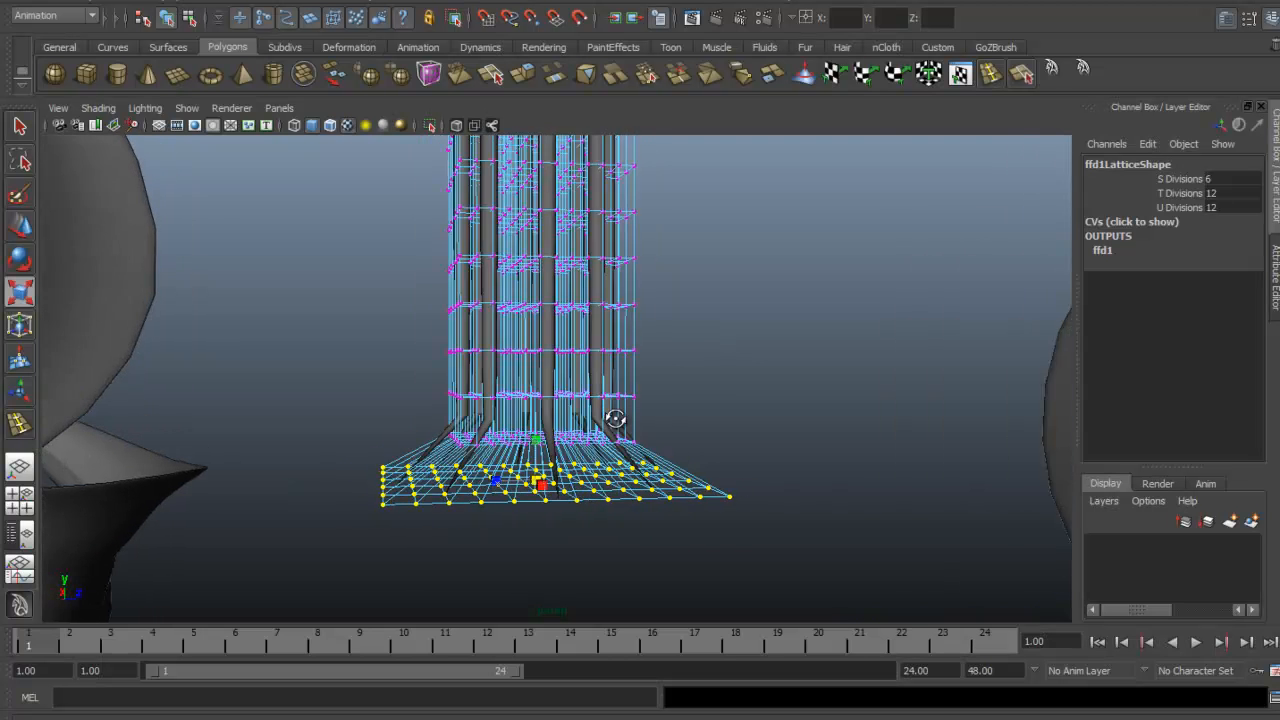
right_drag(496, 371, 671, 297)
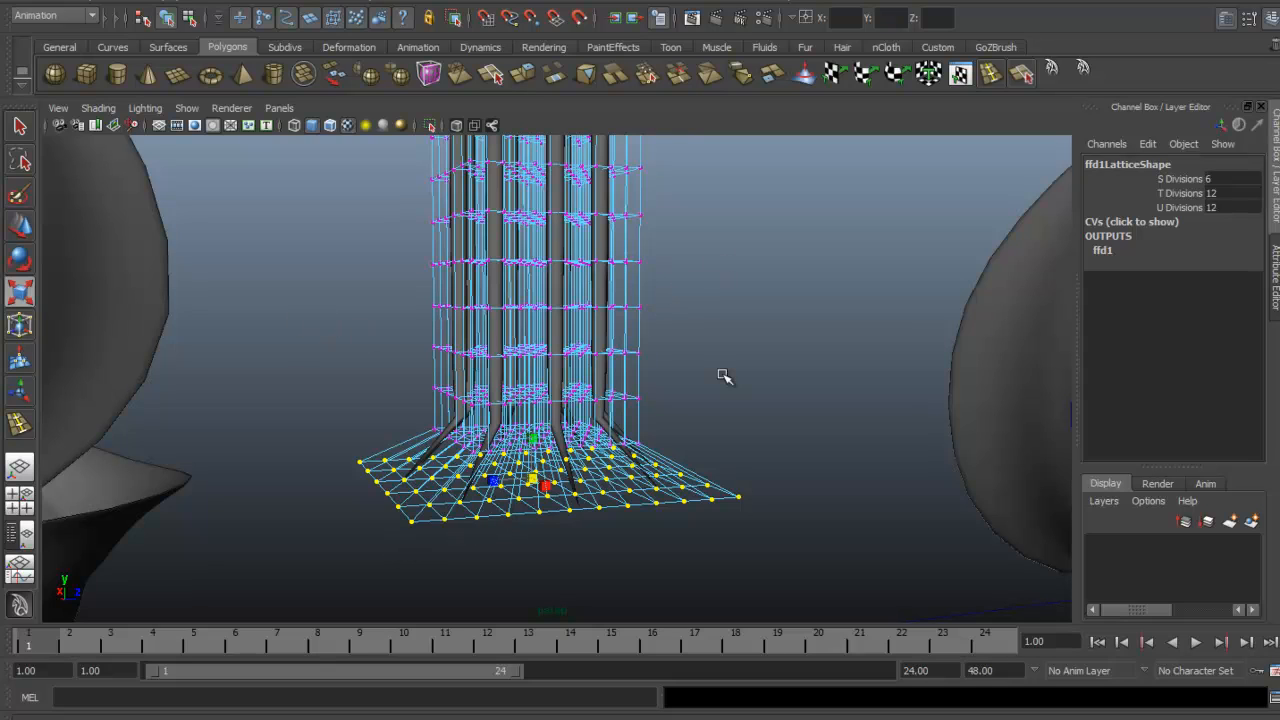
key(ctrl+z)
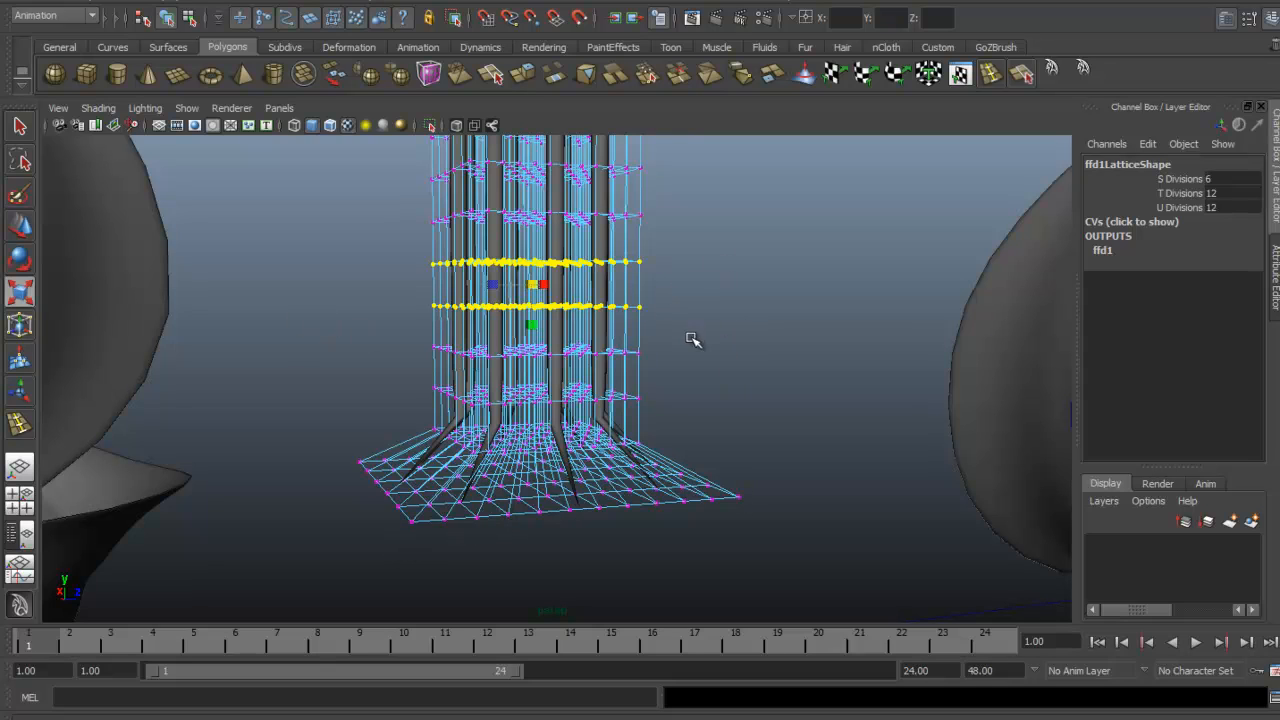
Step: Select all the stalks inside the lattice and display them with smoothness level 3
click(604, 326)
mouse_move(604, 326)
right_down()
mouse_move(614, 320)
mouse_move(597, 330)
right_up()
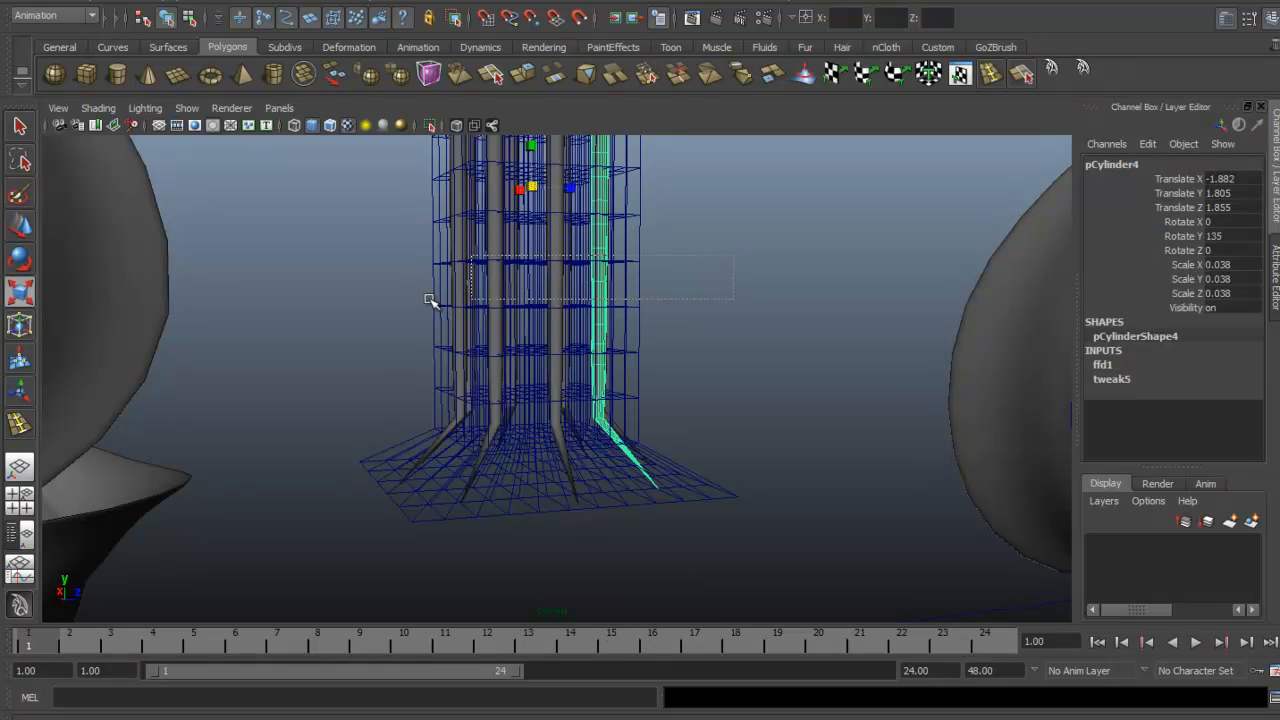
shift+click(703, 499)
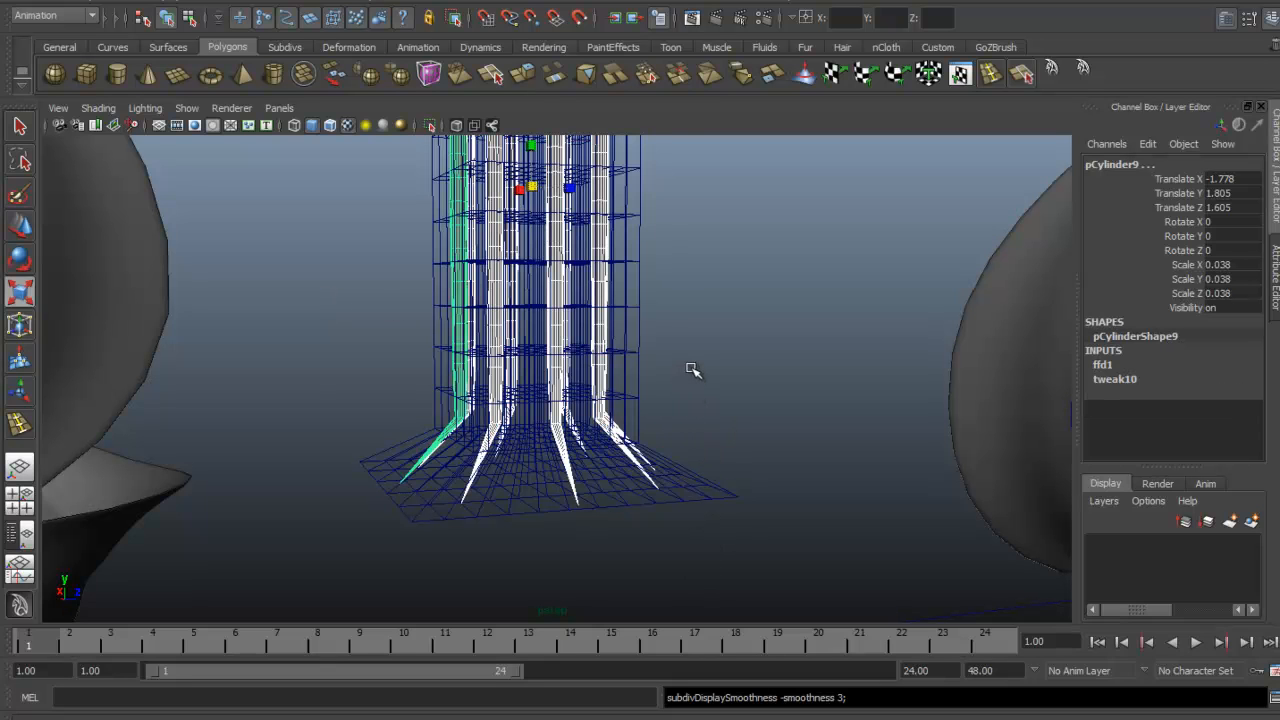
alt+drag(697, 357, 678, 333)
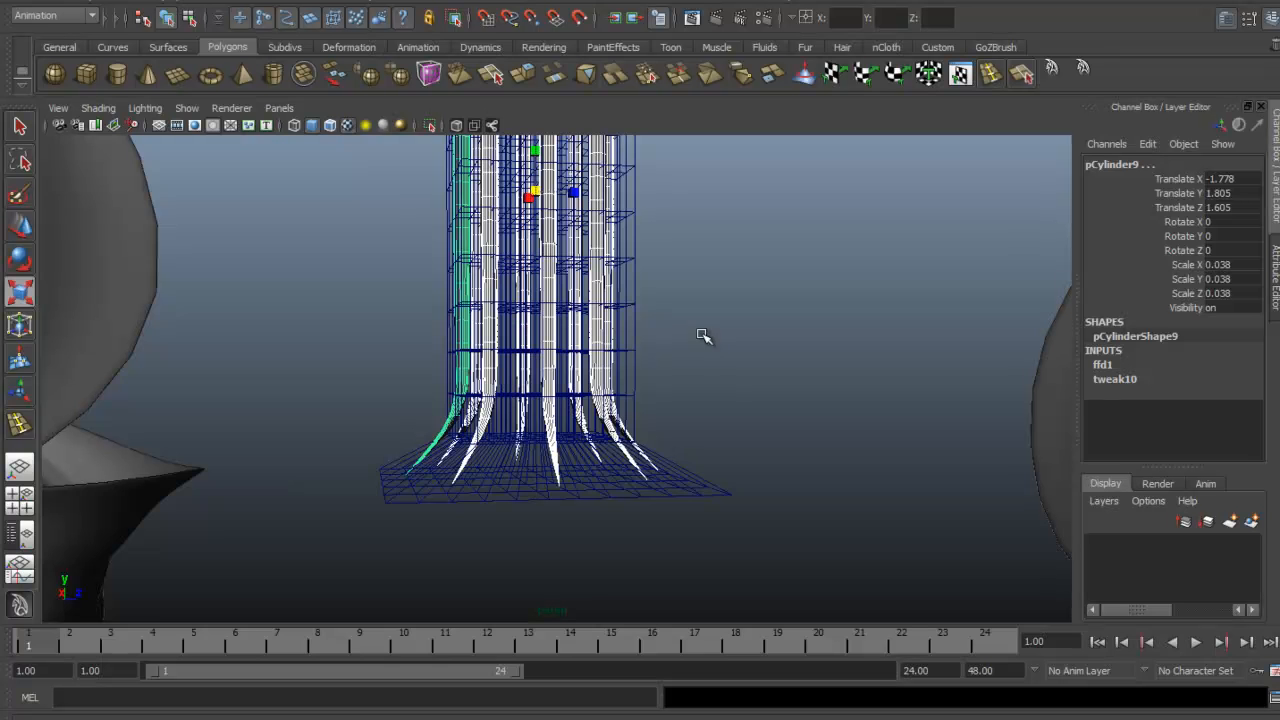
alt+drag(700, 337, 672, 410)
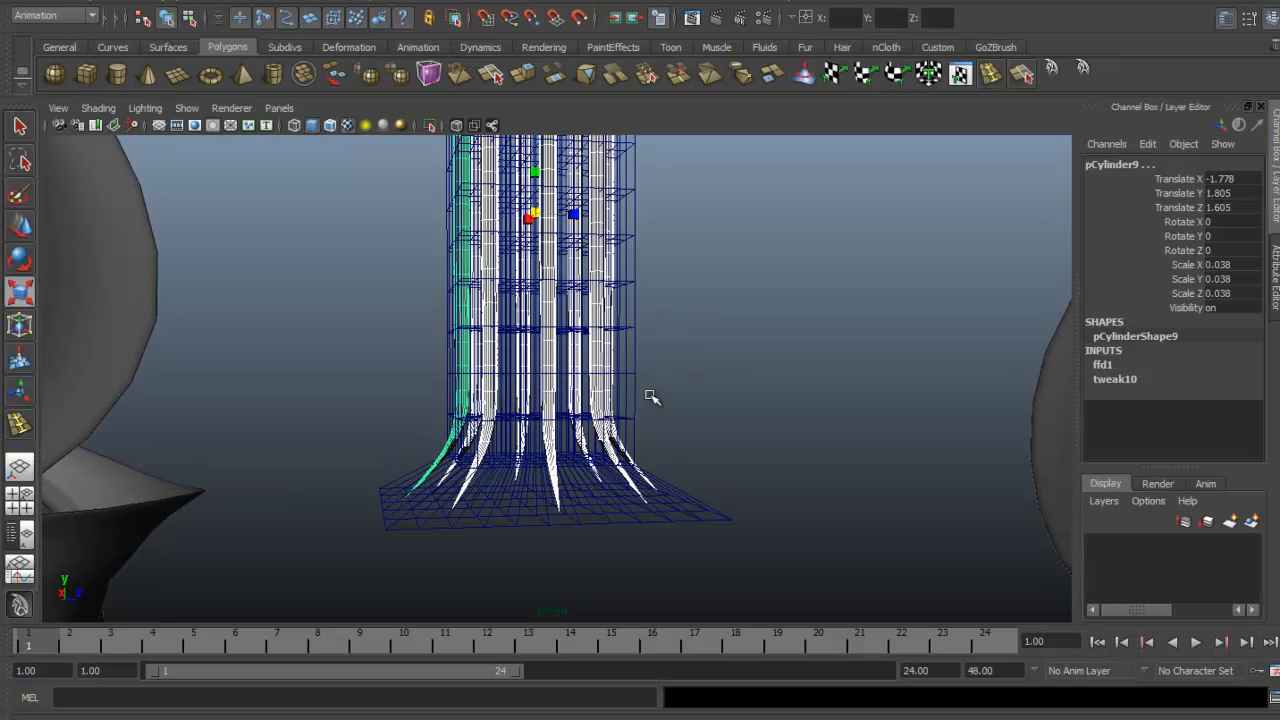
Step: Switch to lattice point mode and scale the second-lowest row of points slightly outward
right_drag(636, 371, 660, 330)
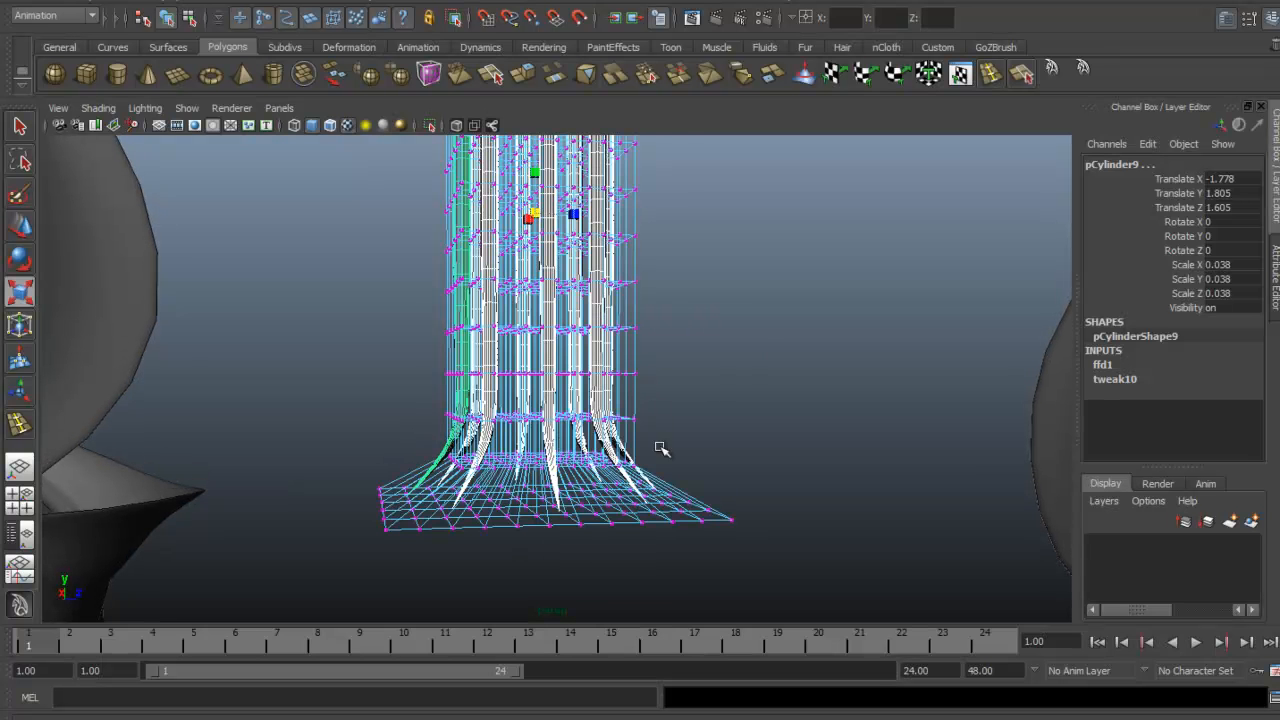
alt+drag(660, 449, 431, 488)
alt+drag(533, 485, 502, 441)
Step: Scale the lattice's third-lowest row of points slightly outward, undoing the first attempt
mouse_move(635, 428)
alt+mouse_down()
mouse_move(660, 420)
mouse_move(630, 415)
alt+mouse_up()
drag(541, 420, 552, 420)
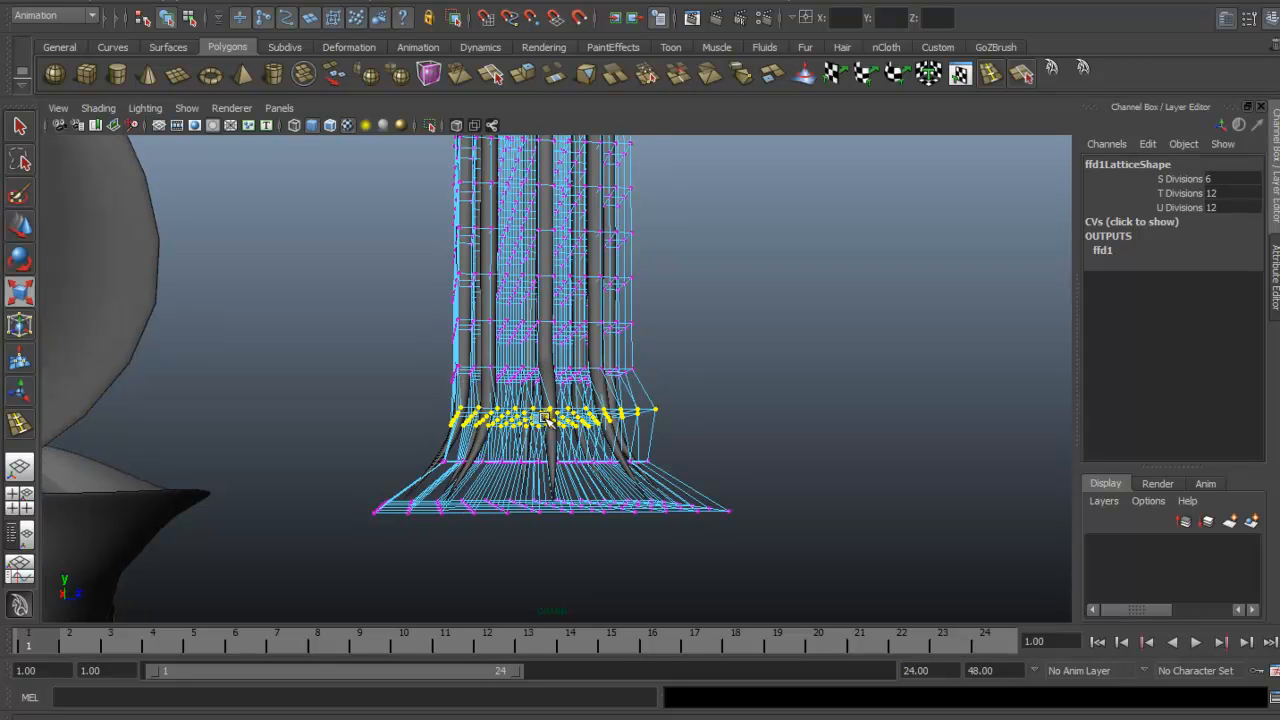
key(ctrl+z)
alt+drag(646, 414, 636, 420)
mouse_move(549, 420)
alt+mouse_down()
mouse_move(503, 371)
mouse_move(491, 185)
mouse_move(533, 406)
alt+mouse_up()
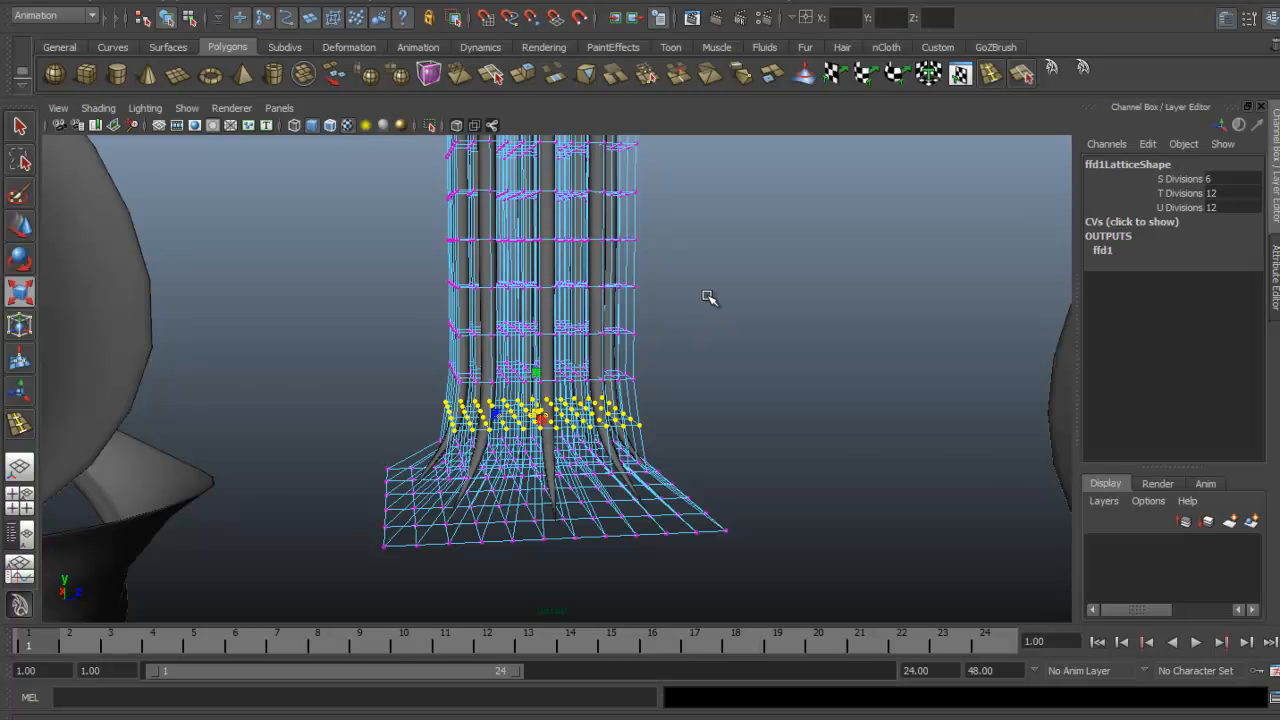
Step: Select the seven lowest rows of lattice points
alt+drag(709, 294, 629, 314)
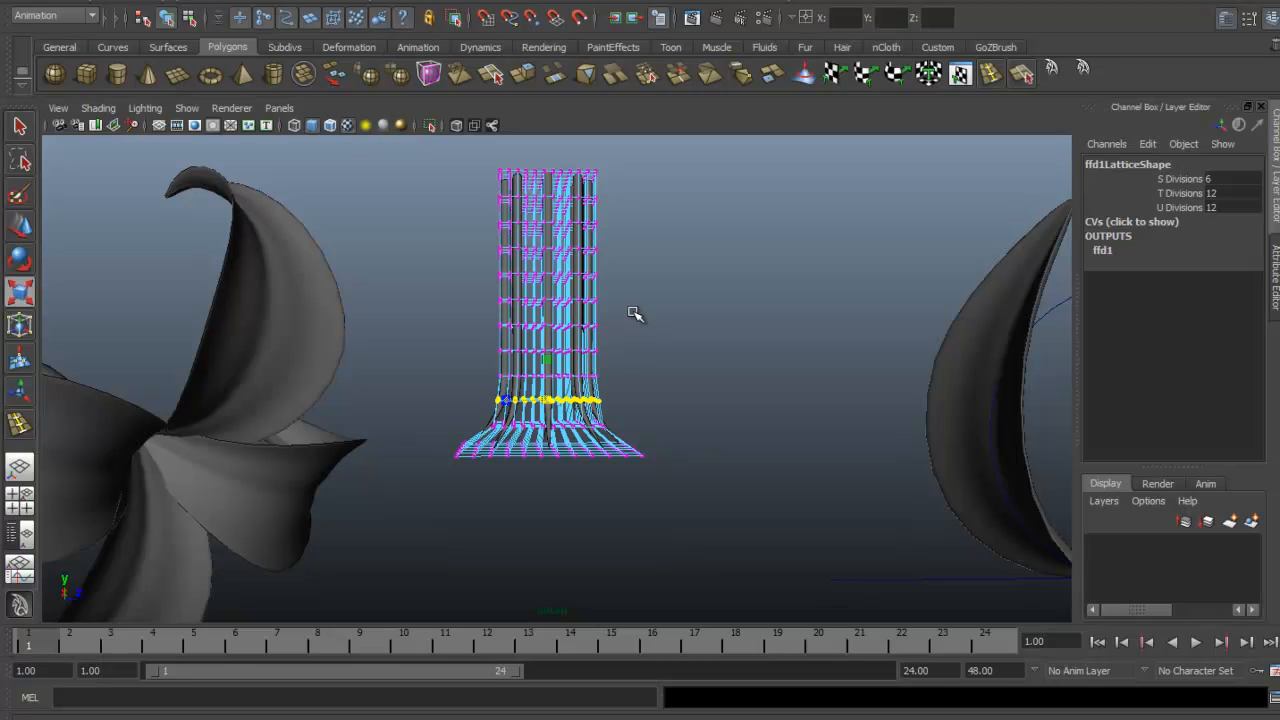
drag(654, 292, 452, 485)
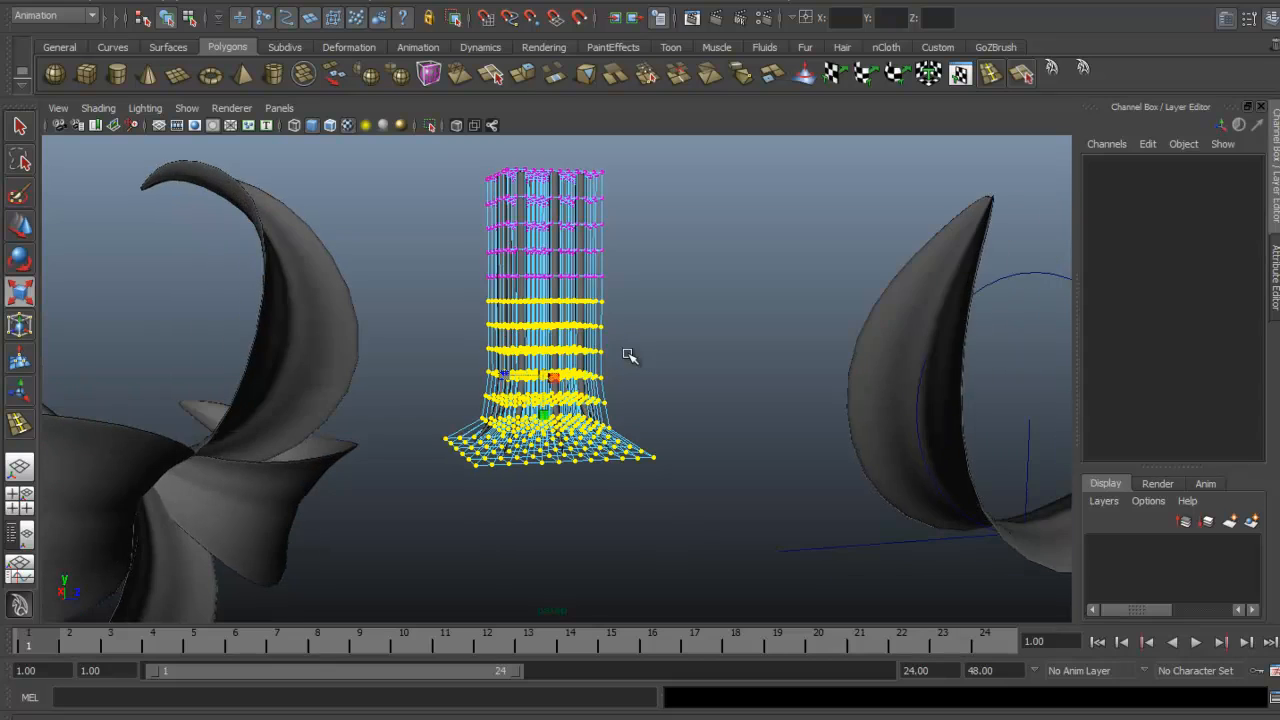
alt+drag(626, 354, 700, 366)
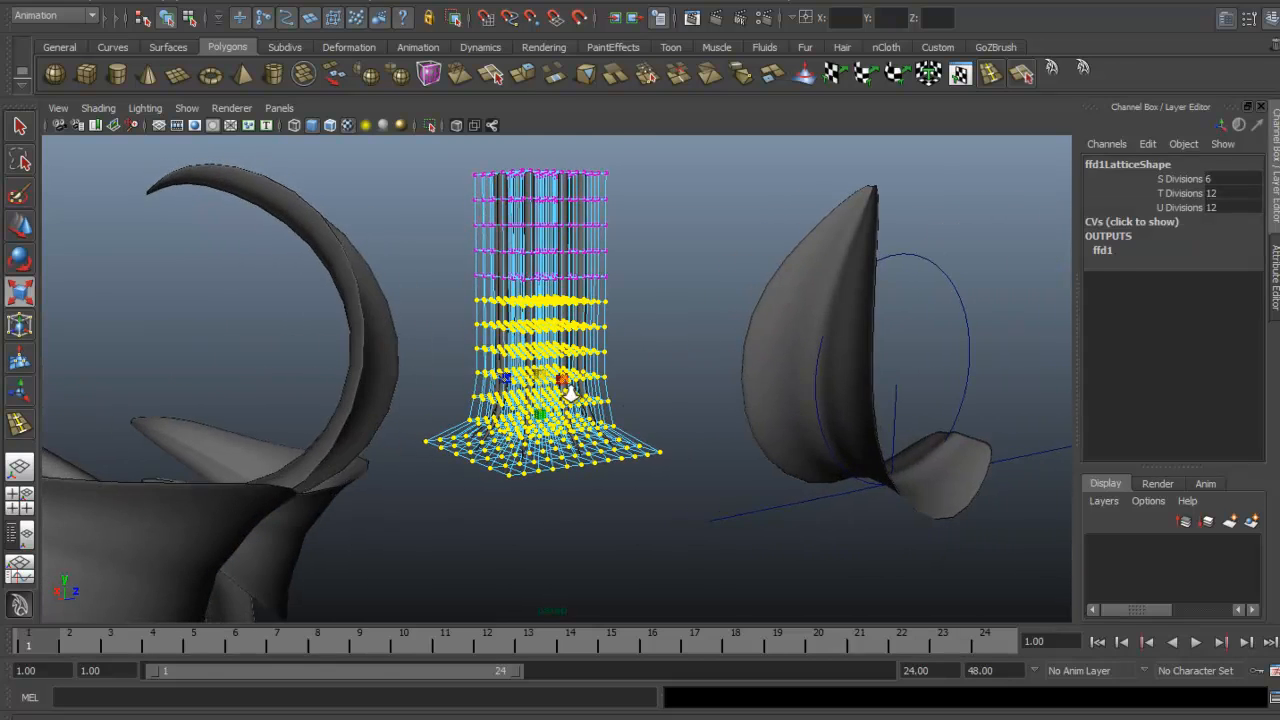
Step: Try scaling the seven lowest lattice rows outward, and undo the changes
scroll(700, 366, up, 3)
mouse_move(531, 368)
mouse_down()
mouse_move(502, 366)
mouse_move(522, 345)
mouse_up()
key(ctrl+z)
alt+drag(613, 370, 578, 338)
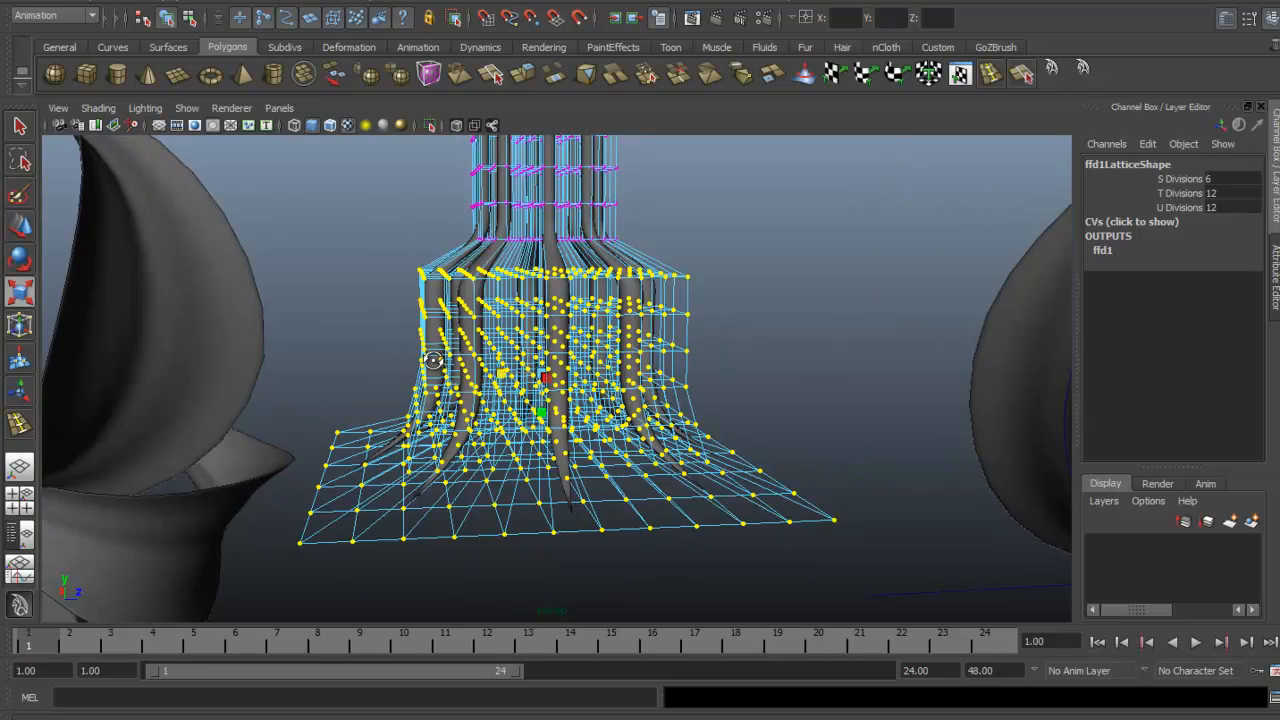
key(ctrl+z)
key(ctrl+z)
key(ctrl+z)
Step: Try scaling the seven lowest lattice rows vertically, and undo the change
alt+drag(666, 334, 537, 440)
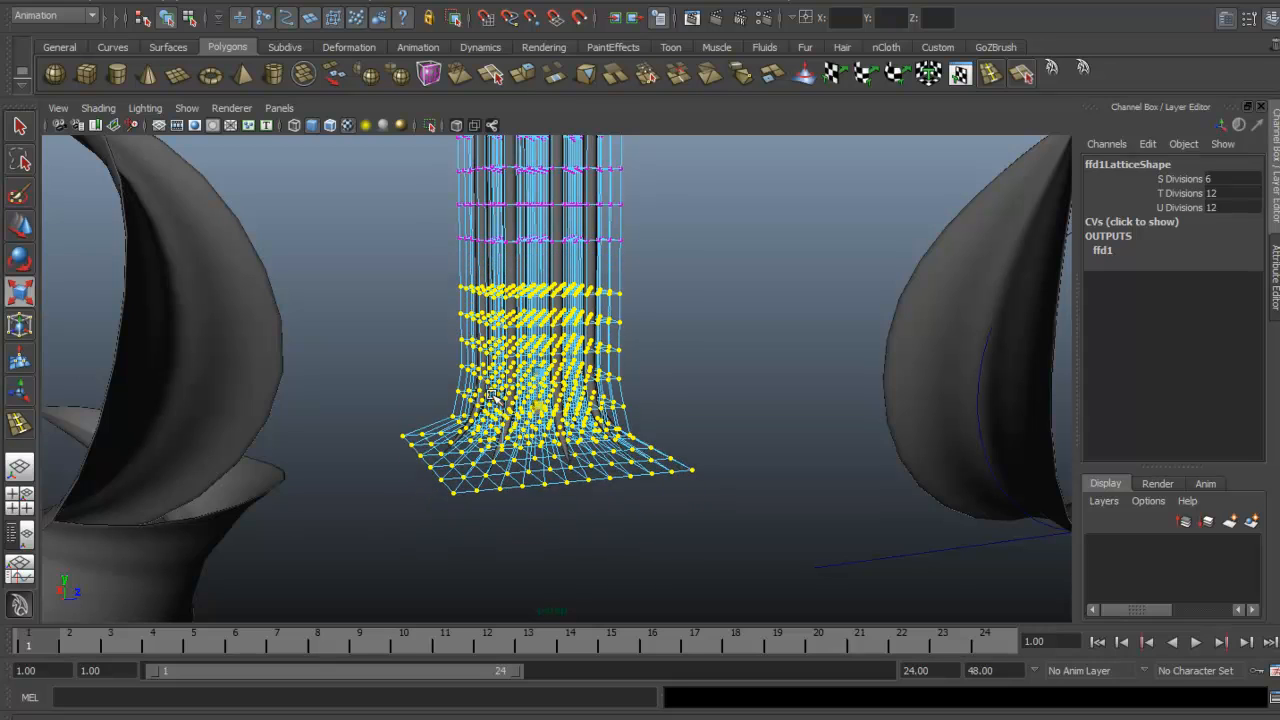
key(ctrl+z)
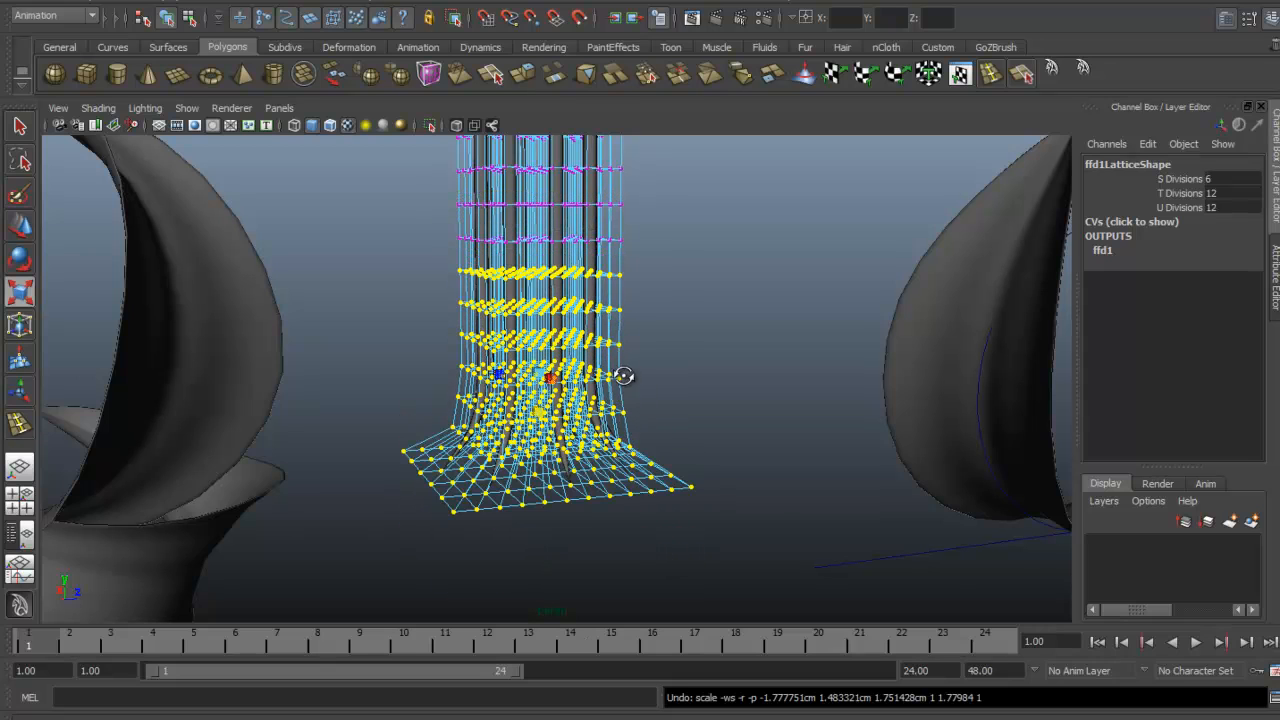
alt+drag(624, 375, 636, 387)
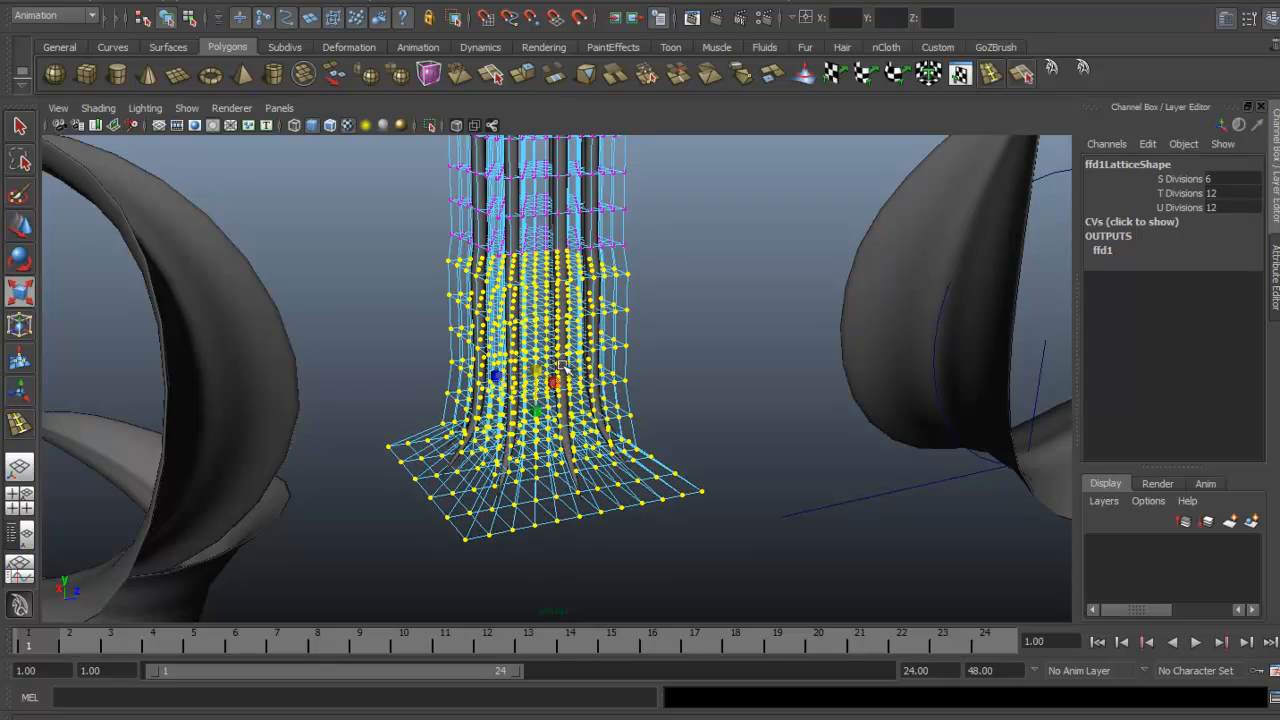
Step: Undo the last scaling of the lattice rows and select only the flared end row of lattice points
alt+drag(723, 354, 658, 327)
key(ctrl+z)
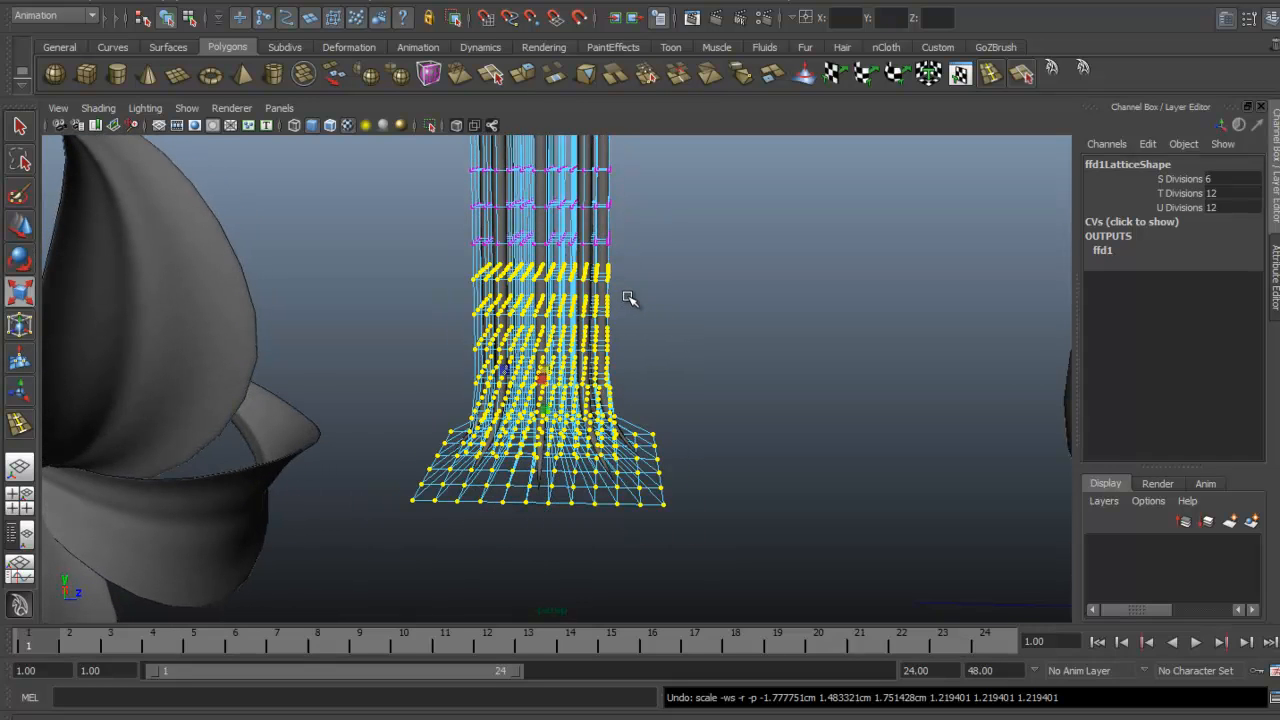
alt+drag(623, 297, 520, 260)
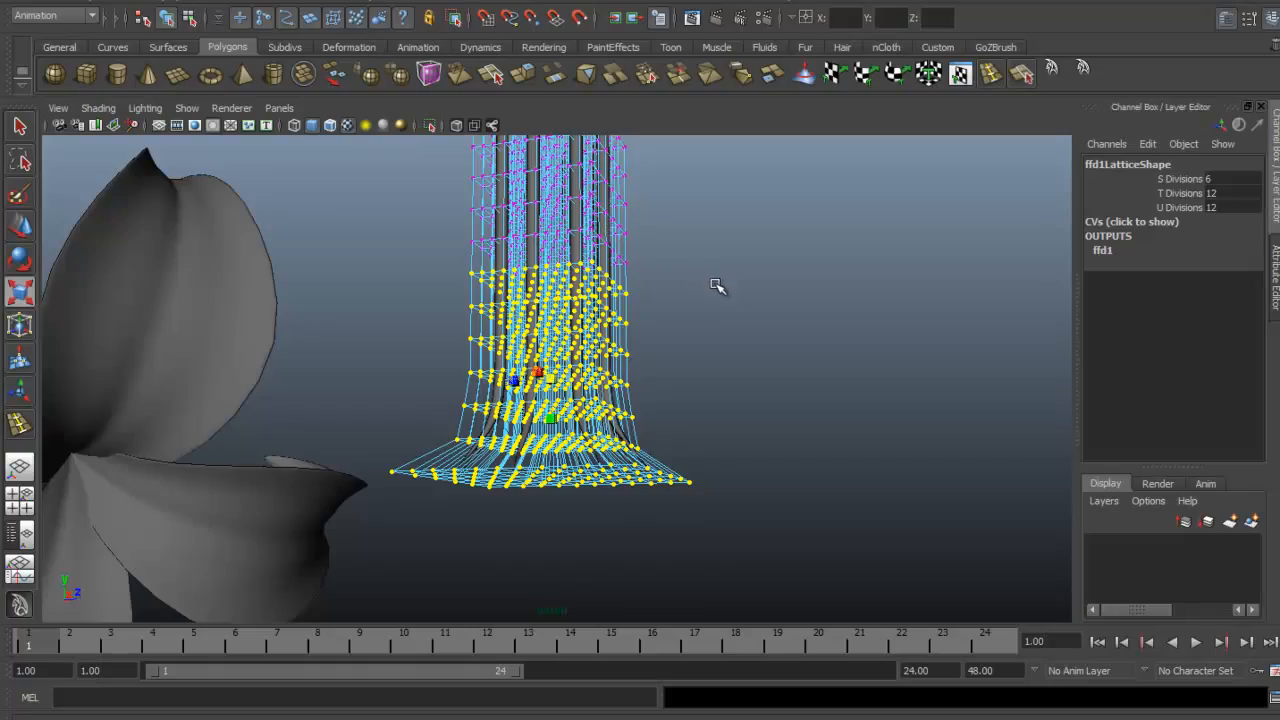
alt+drag(720, 288, 695, 305)
alt+drag(738, 234, 455, 312)
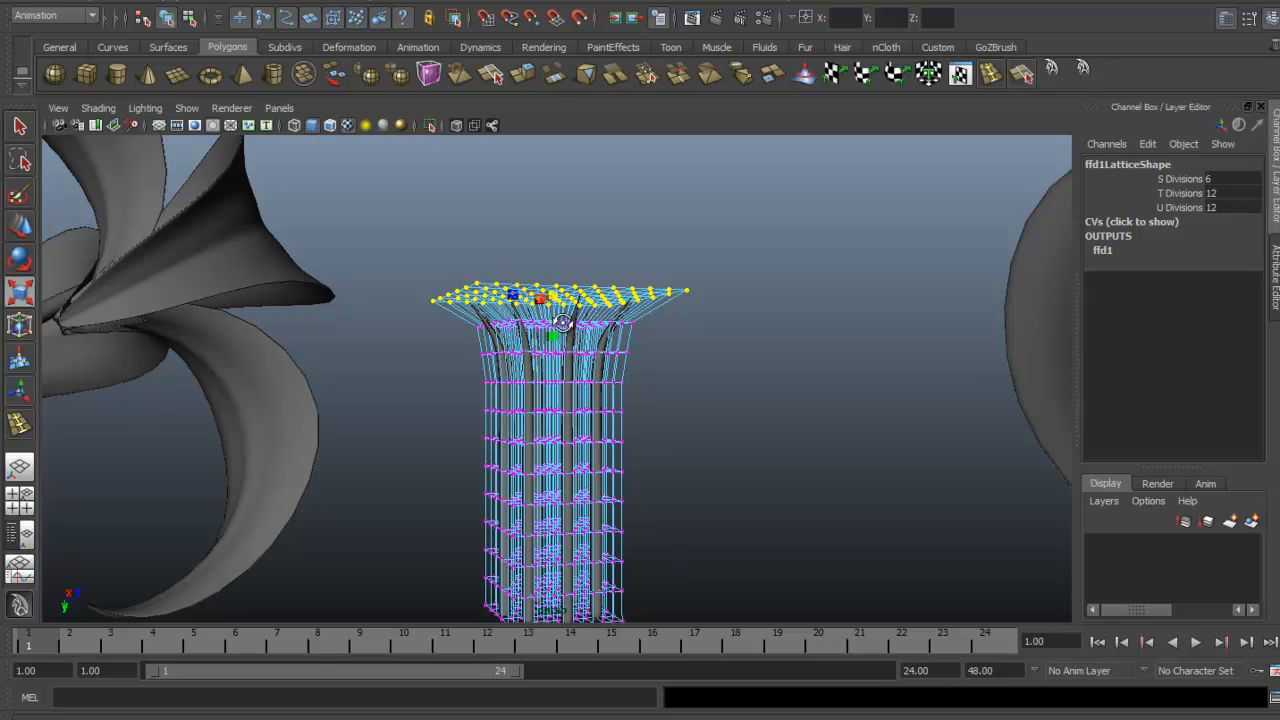
Step: Try scaling the lattice's flared end row much further outward and compare the flare with the reference image
drag(553, 297, 685, 320)
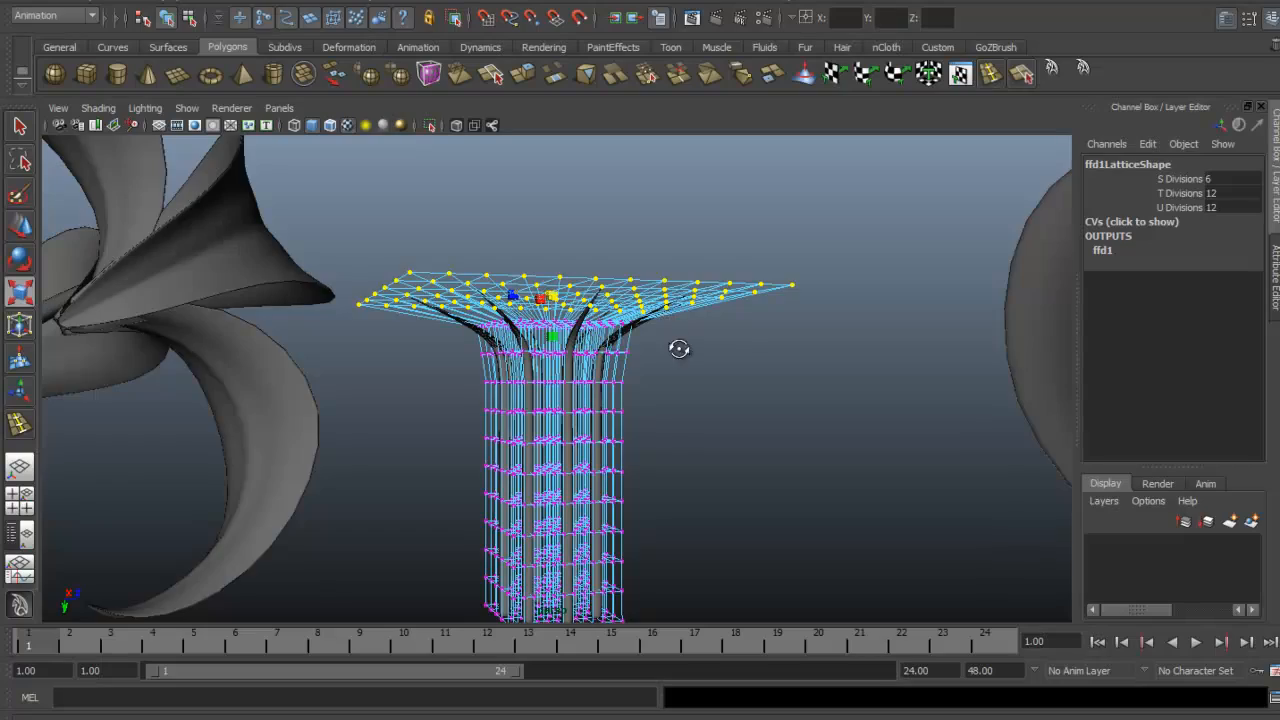
mouse_move(679, 348)
alt+mouse_down()
mouse_move(674, 291)
mouse_move(663, 366)
mouse_move(690, 345)
alt+mouse_up()
drag(558, 301, 399, 279)
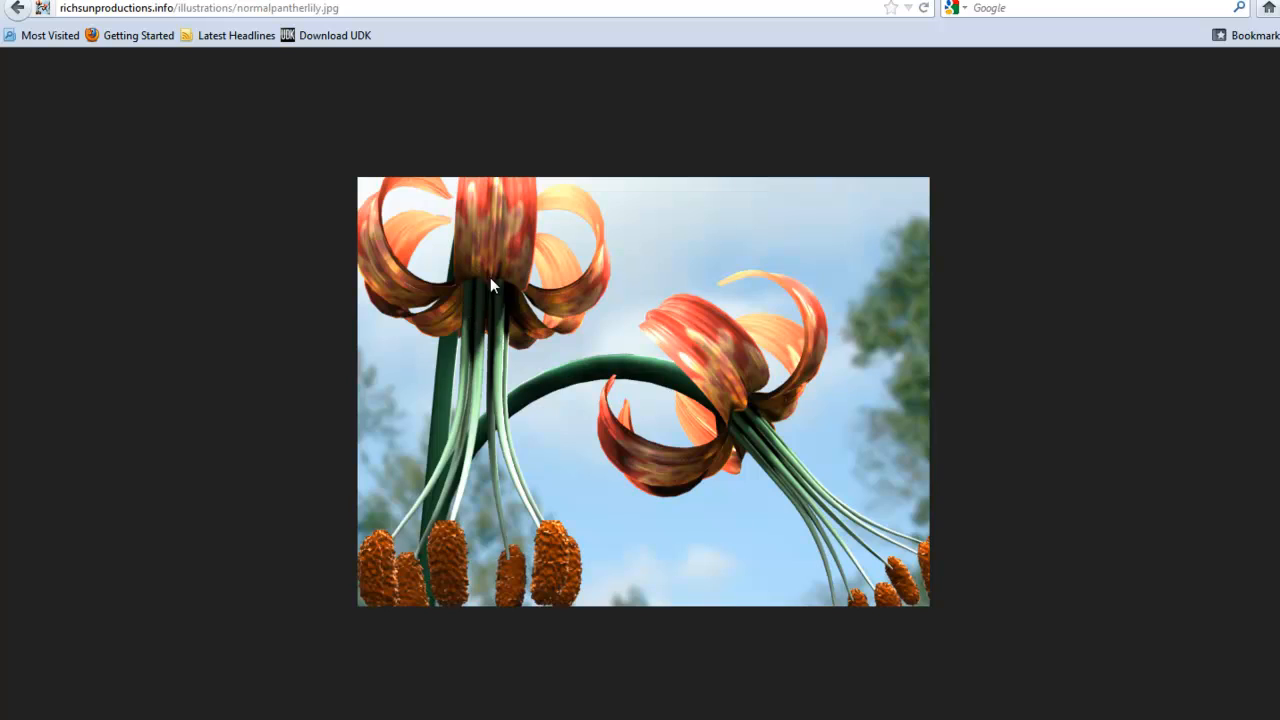
Step: Select the rows of lattice points around the flared end of the stalks
ctrl+drag(686, 415, 476, 483)
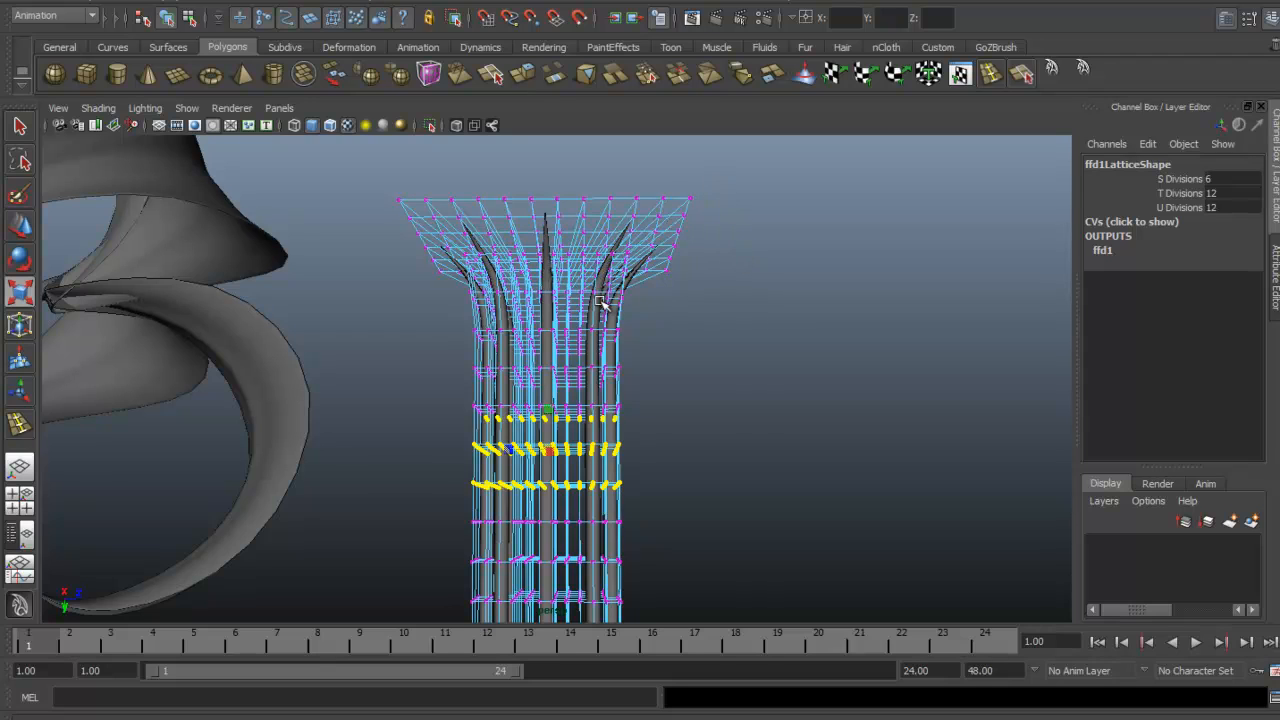
right_drag(600, 303, 657, 277)
key(ctrl+z)
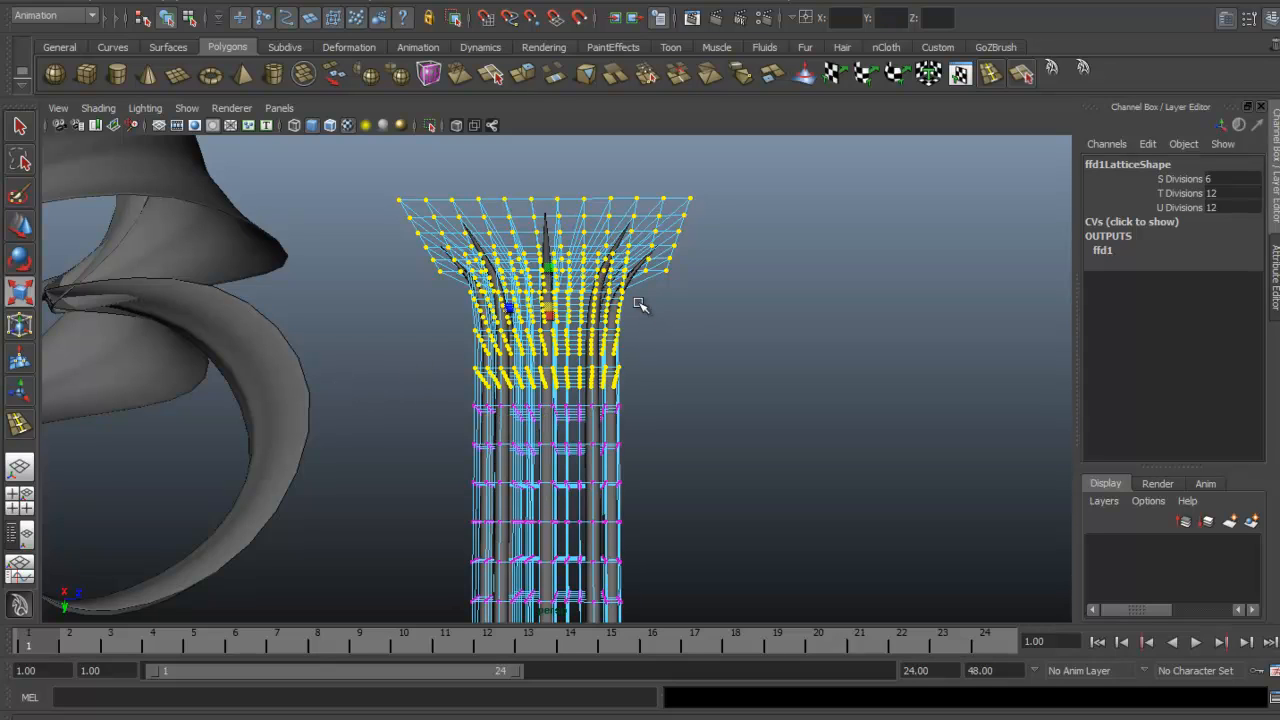
alt+drag(689, 386, 668, 422)
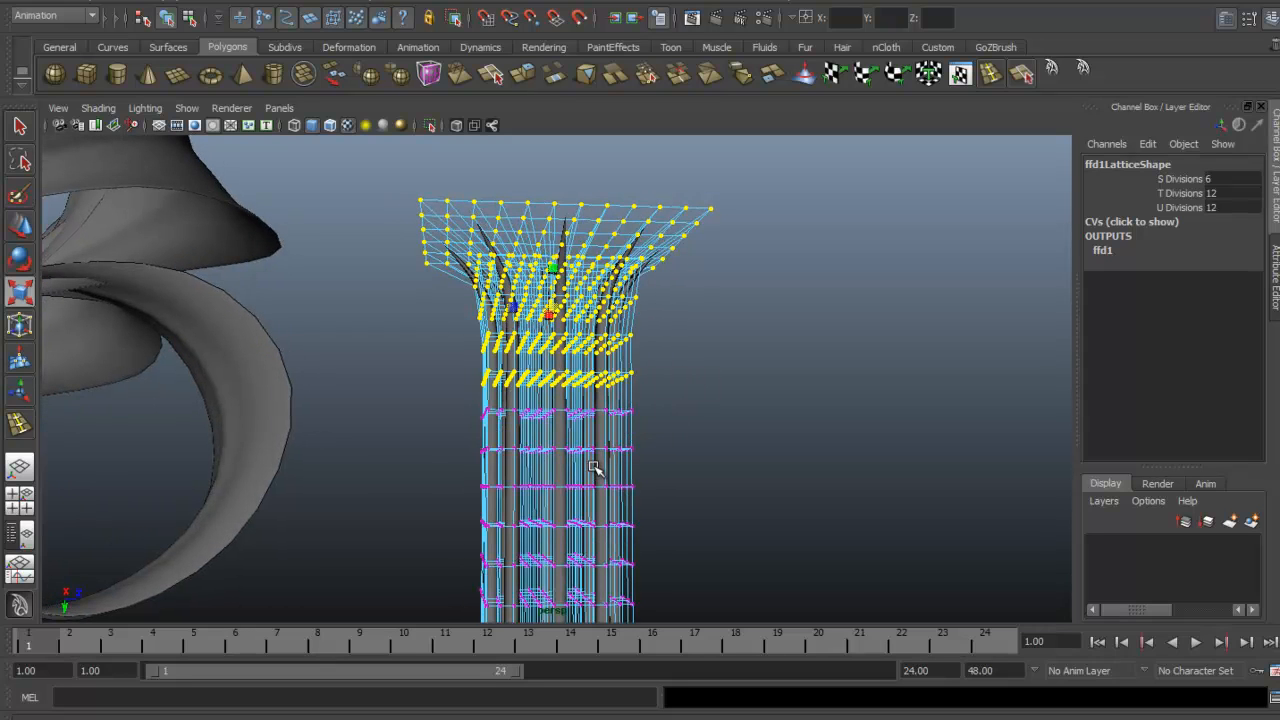
Step: Return to object selection, select all stamen stalks inside the lattice, and duplicate them
right_drag(597, 468, 672, 424)
drag(728, 198, 391, 393)
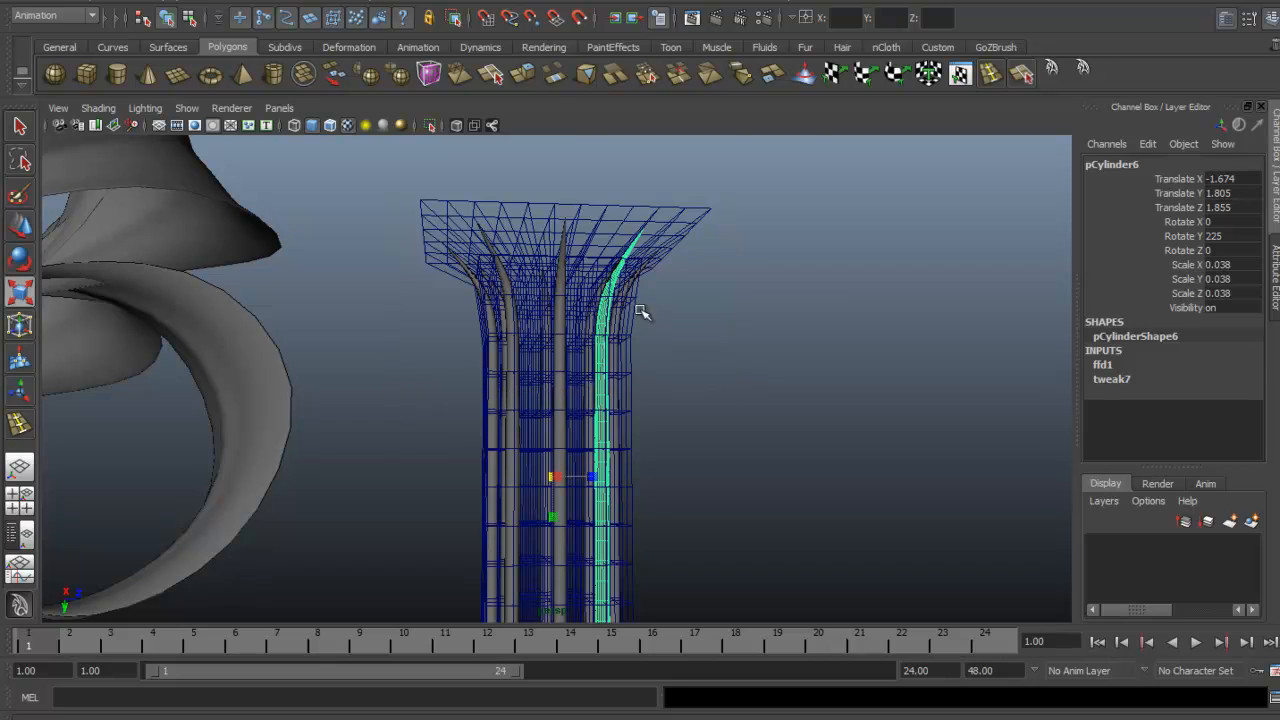
drag(785, 207, 726, 343)
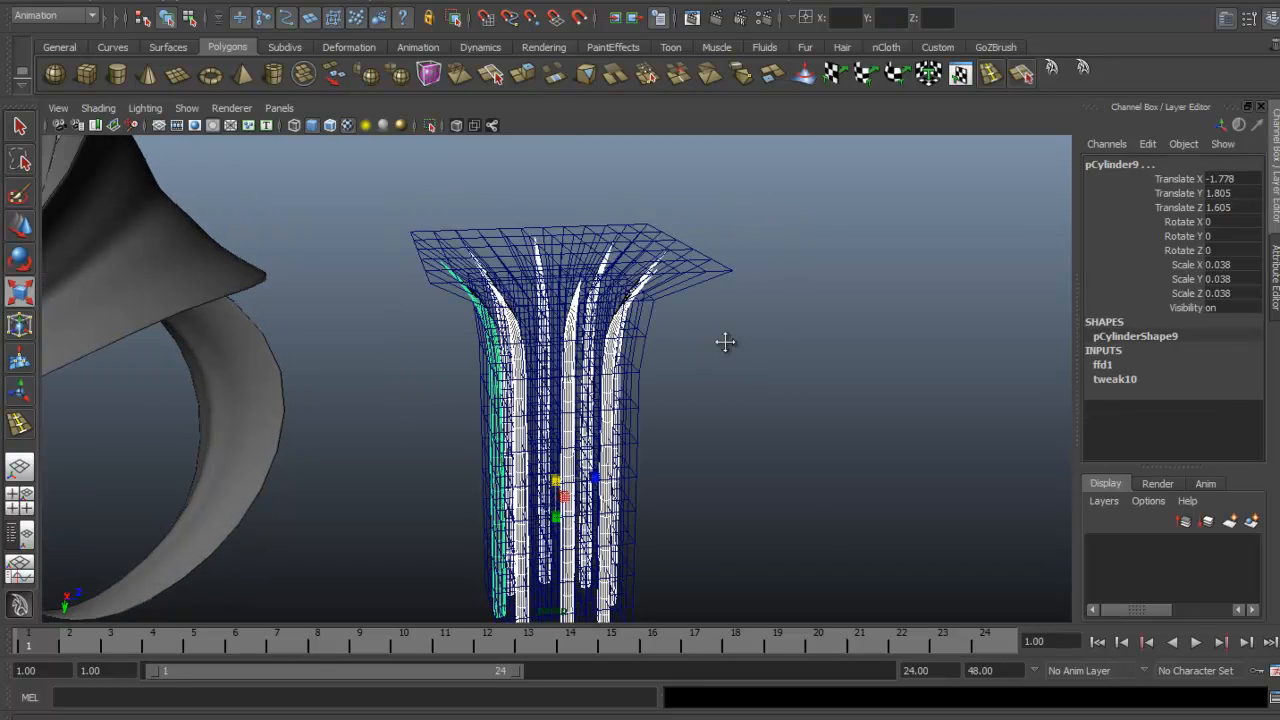
alt+middle_drag(726, 343, 720, 270)
key(ctrl+d)
key(w)
alt+drag(731, 383, 712, 440)
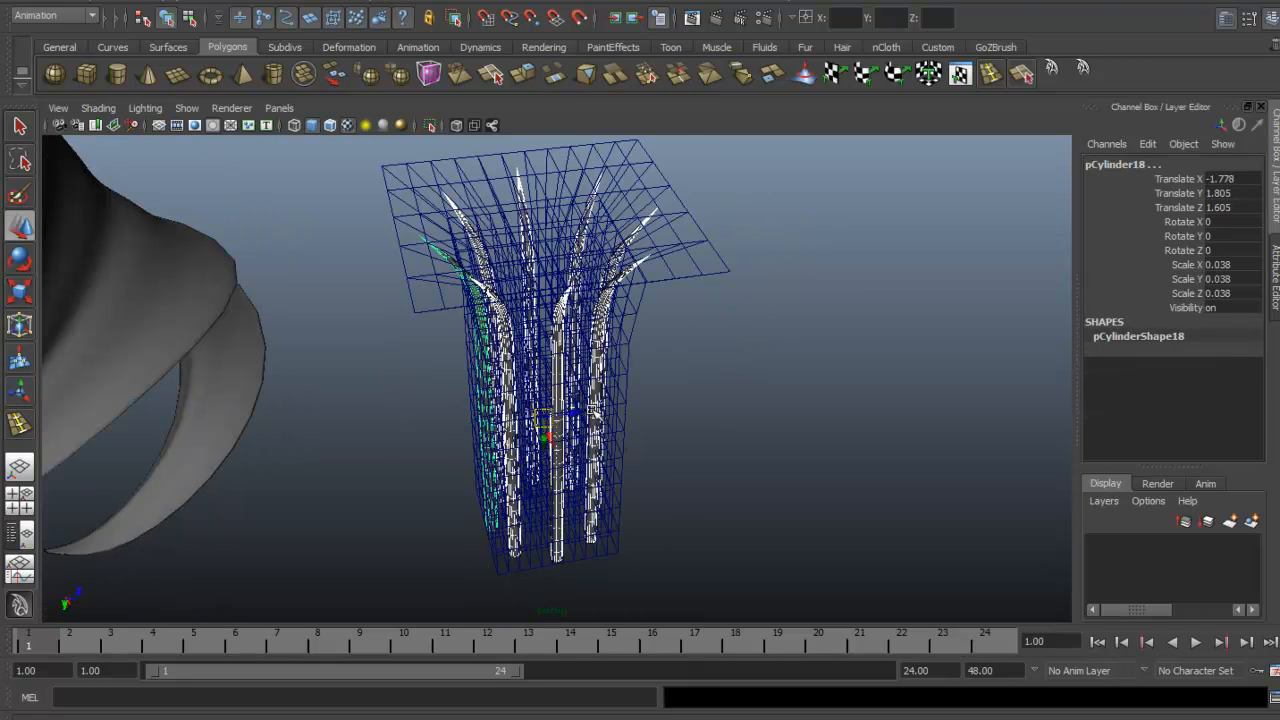
Step: Group the duplicated stalks with a centered pivot and move the group away from the lattice to Translate Z 0.973
drag(577, 414, 897, 368)
key(ctrl+z)
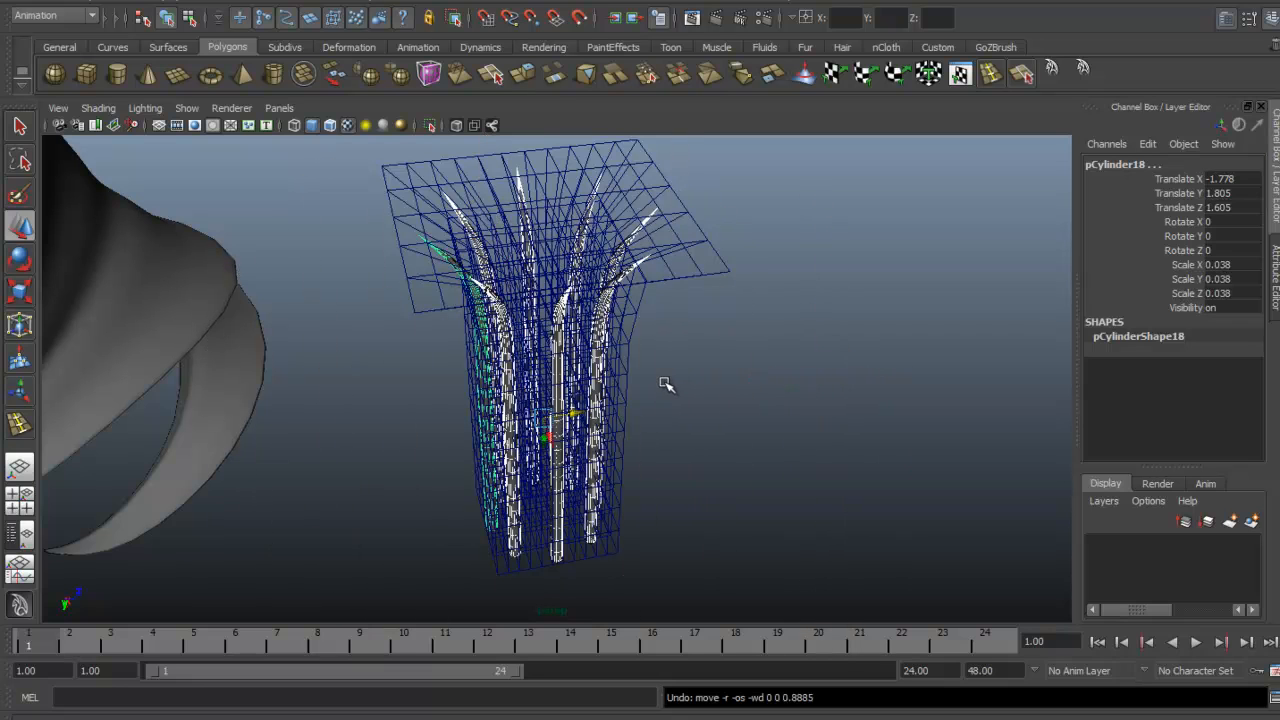
key(ctrl+g)
click(78, 3)
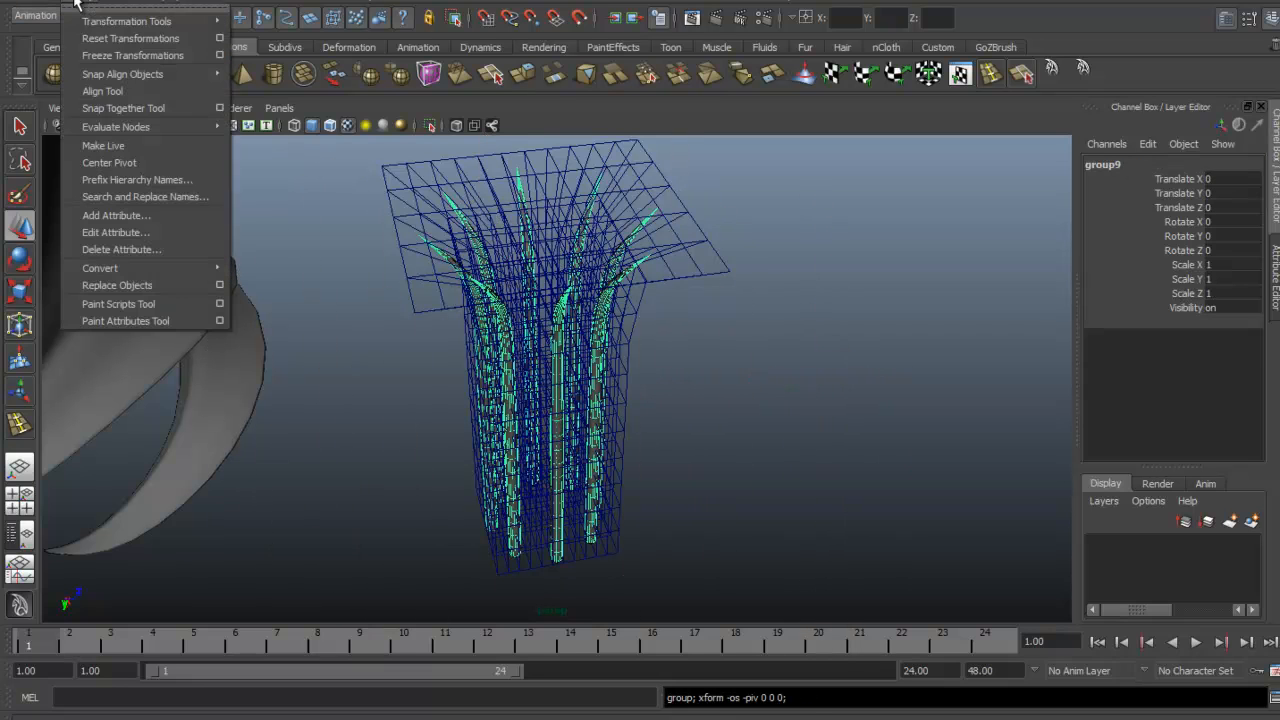
click(104, 163)
drag(556, 380, 945, 327)
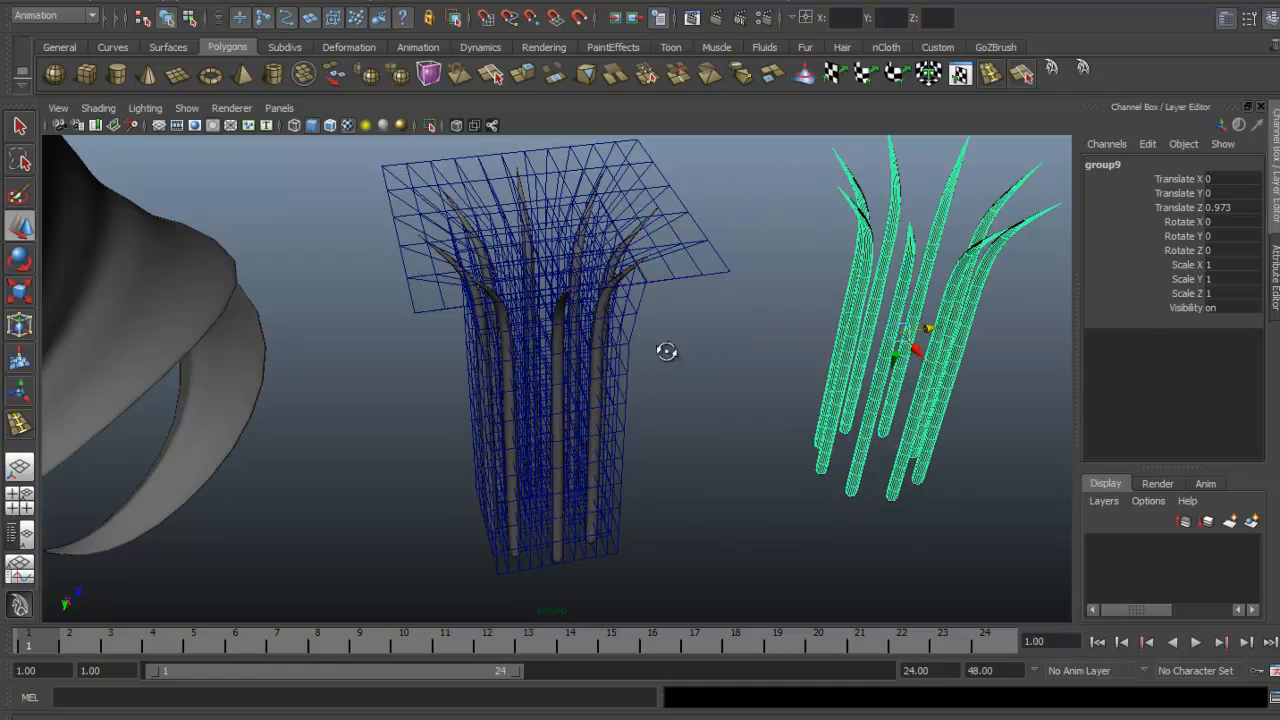
click(768, 336)
Step: Move stalks pCylinder11 and pCylinder13 of the duplicated ring slightly inward toward the ring's centre
alt+right_drag(698, 328, 534, 378)
alt+drag(534, 378, 697, 377)
alt+right_drag(697, 377, 598, 368)
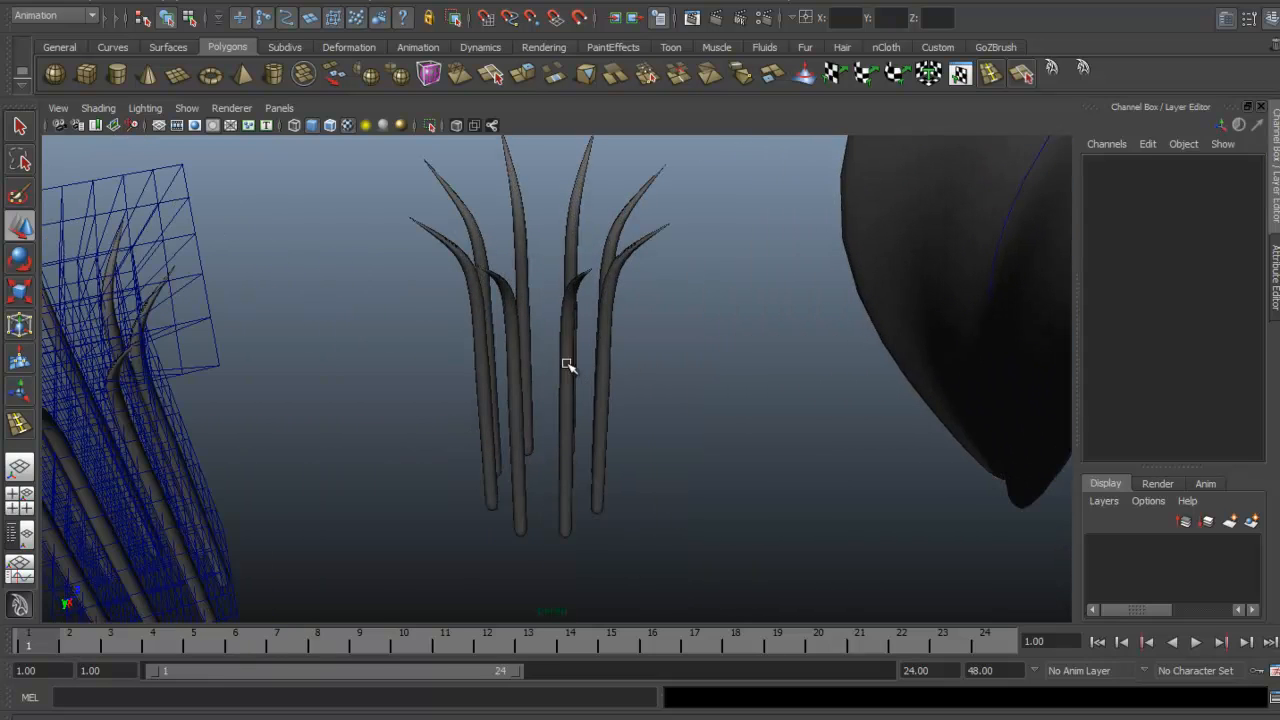
click(567, 366)
alt+drag(603, 369, 525, 380)
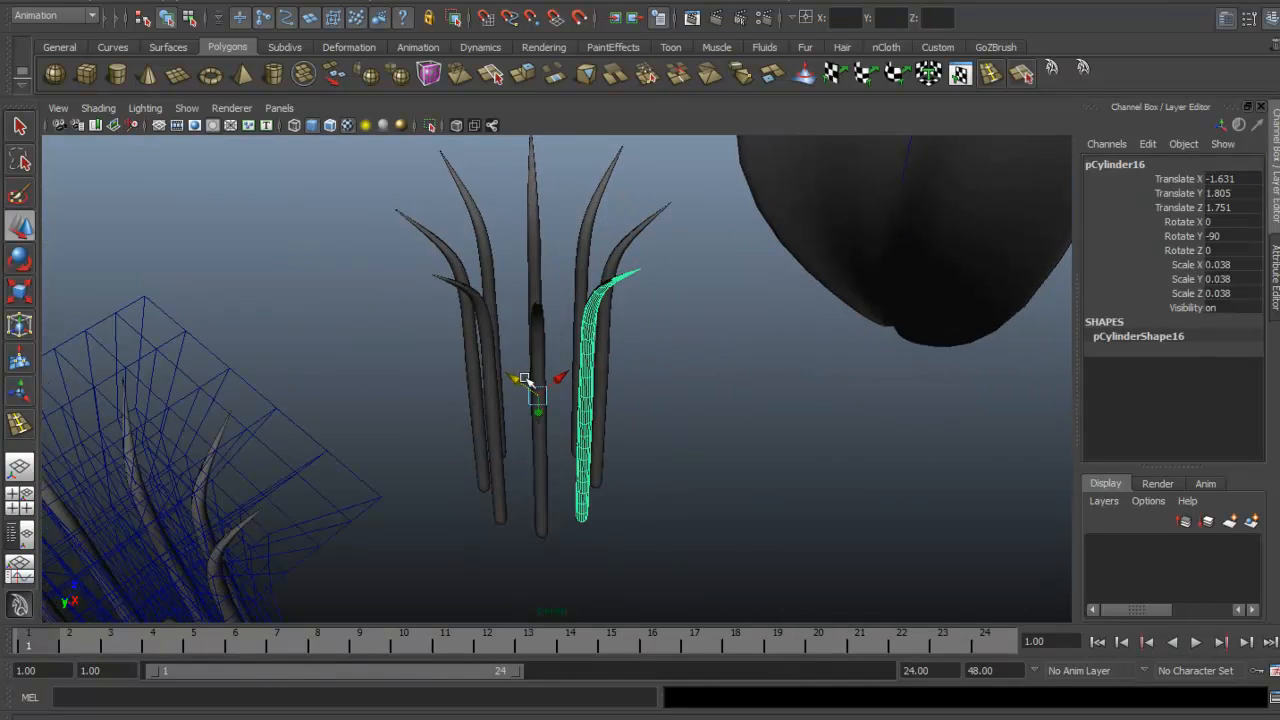
key(alt+Tab)
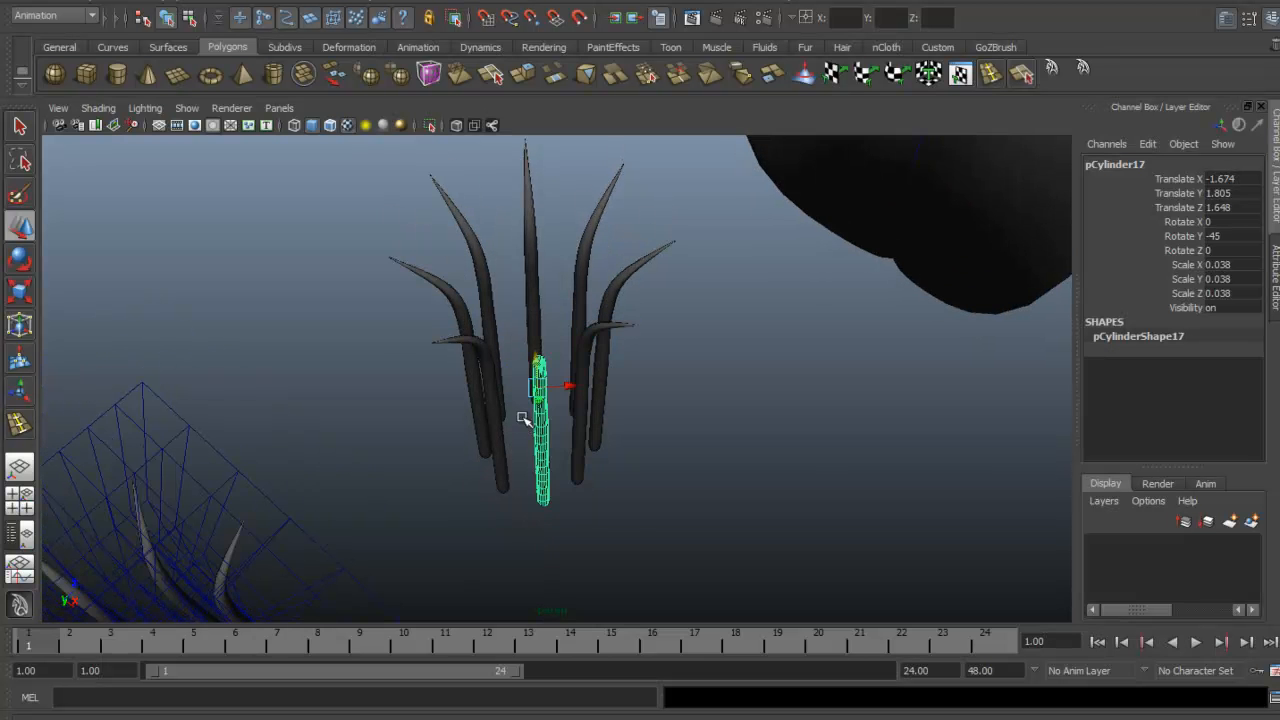
key(ctrl+z)
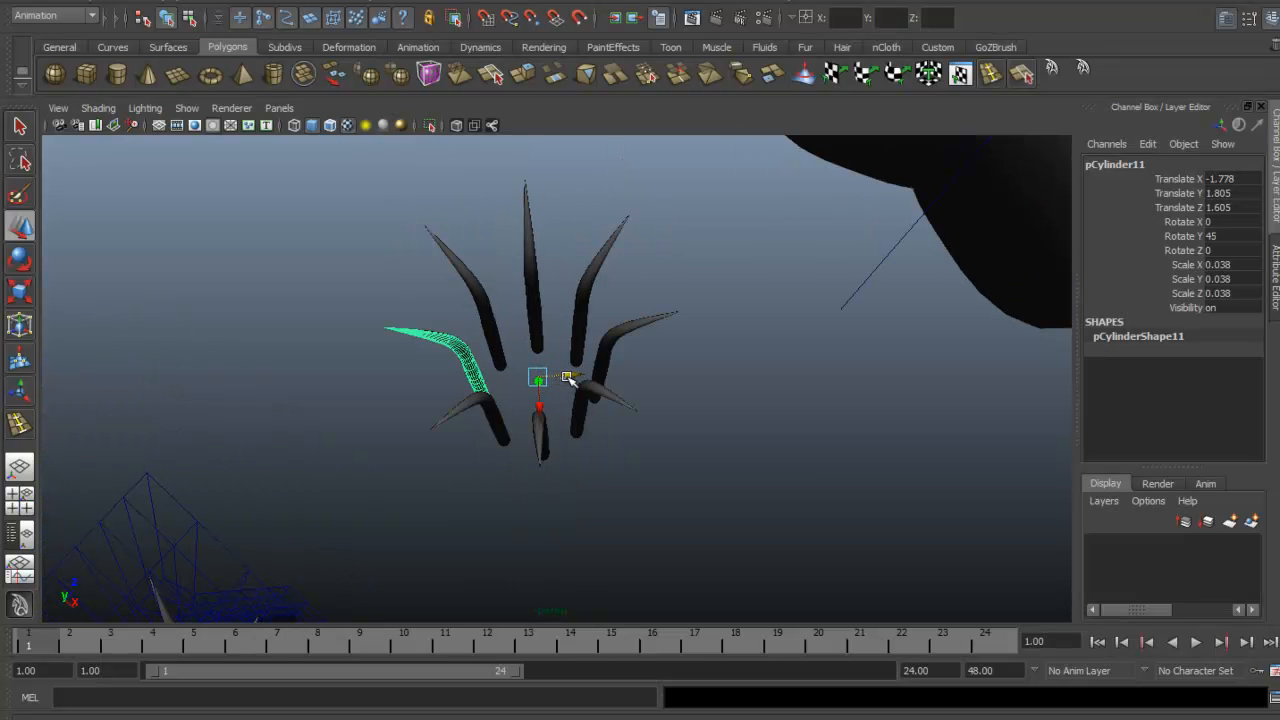
key(ctrl+z)
key(ctrl+z)
key(ctrl+z)
key(ctrl+z)
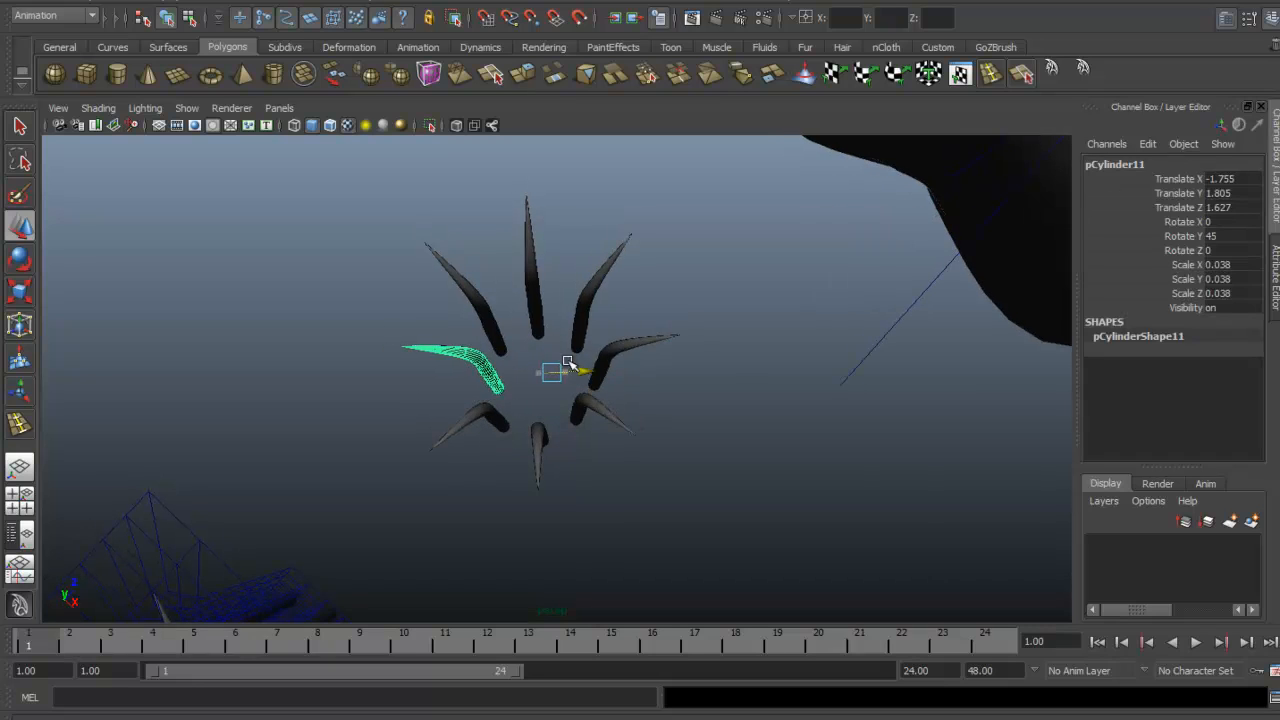
key(ctrl+z)
key(ctrl+z)
key(ctrl+z)
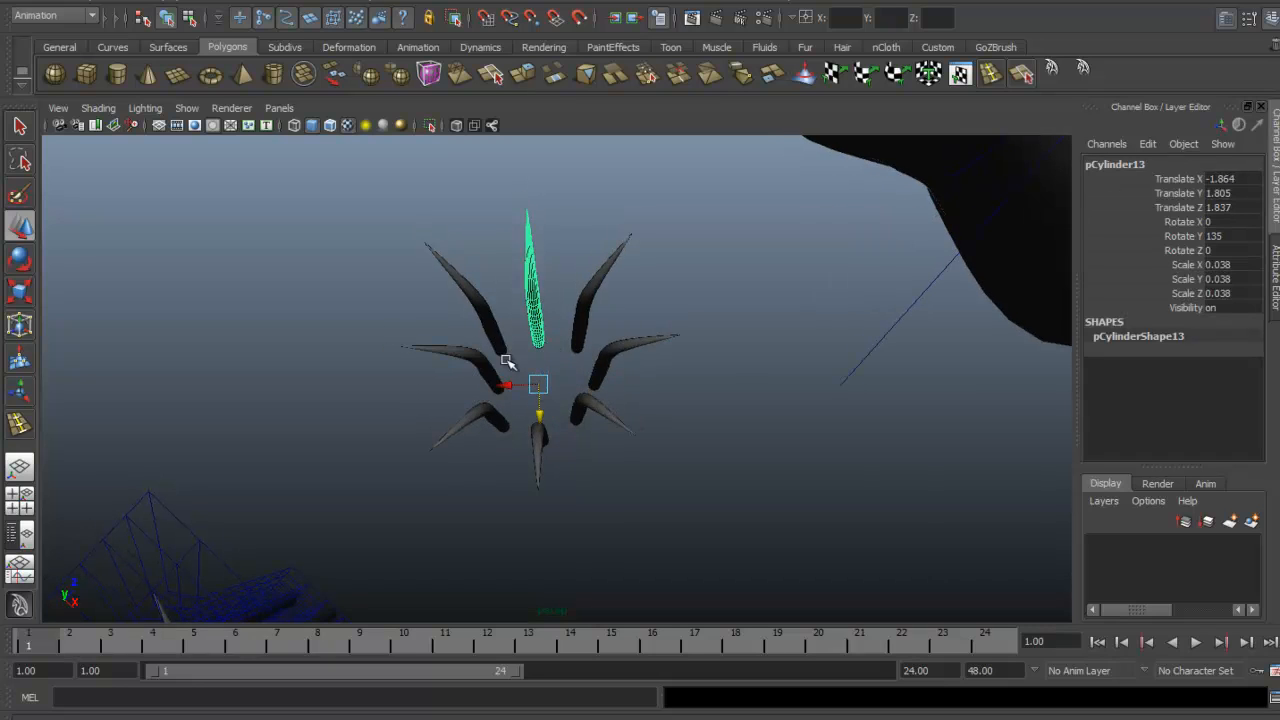
Step: Move stalks pCylinder12 and pCylinder17 inward toward the centre of the duplicated ring
drag(575, 401, 576, 401)
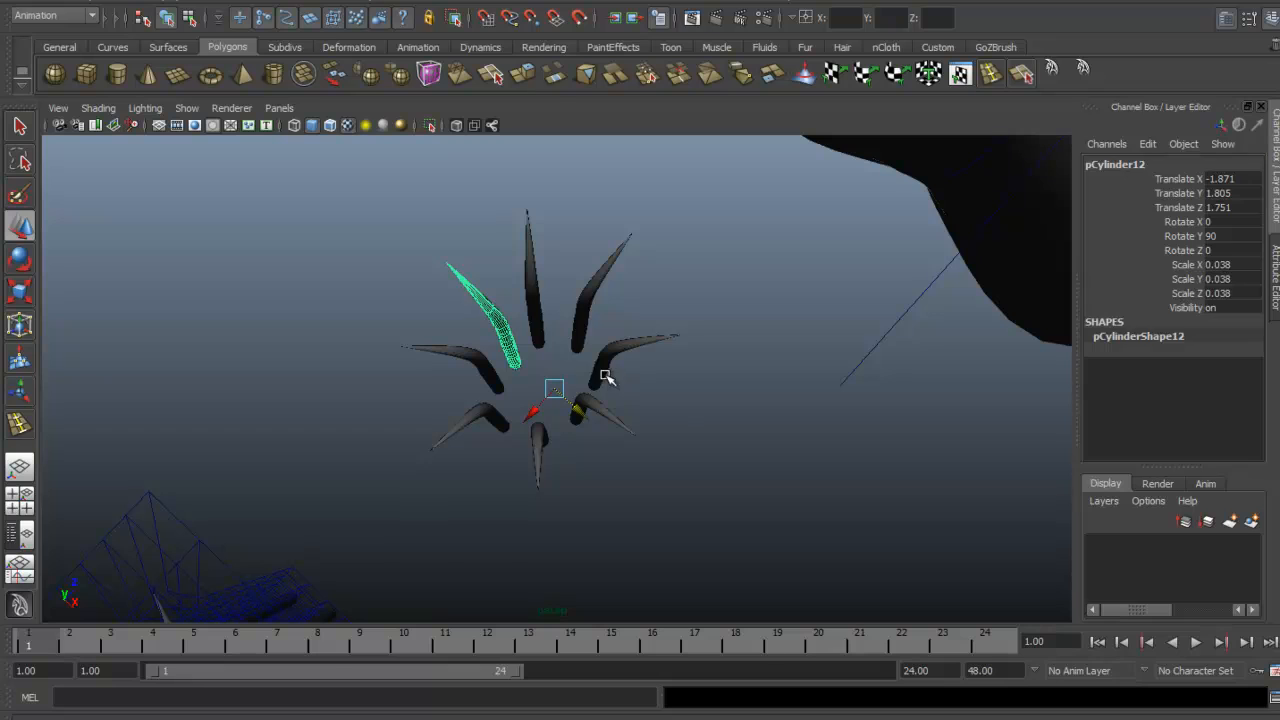
click(610, 399)
click(540, 430)
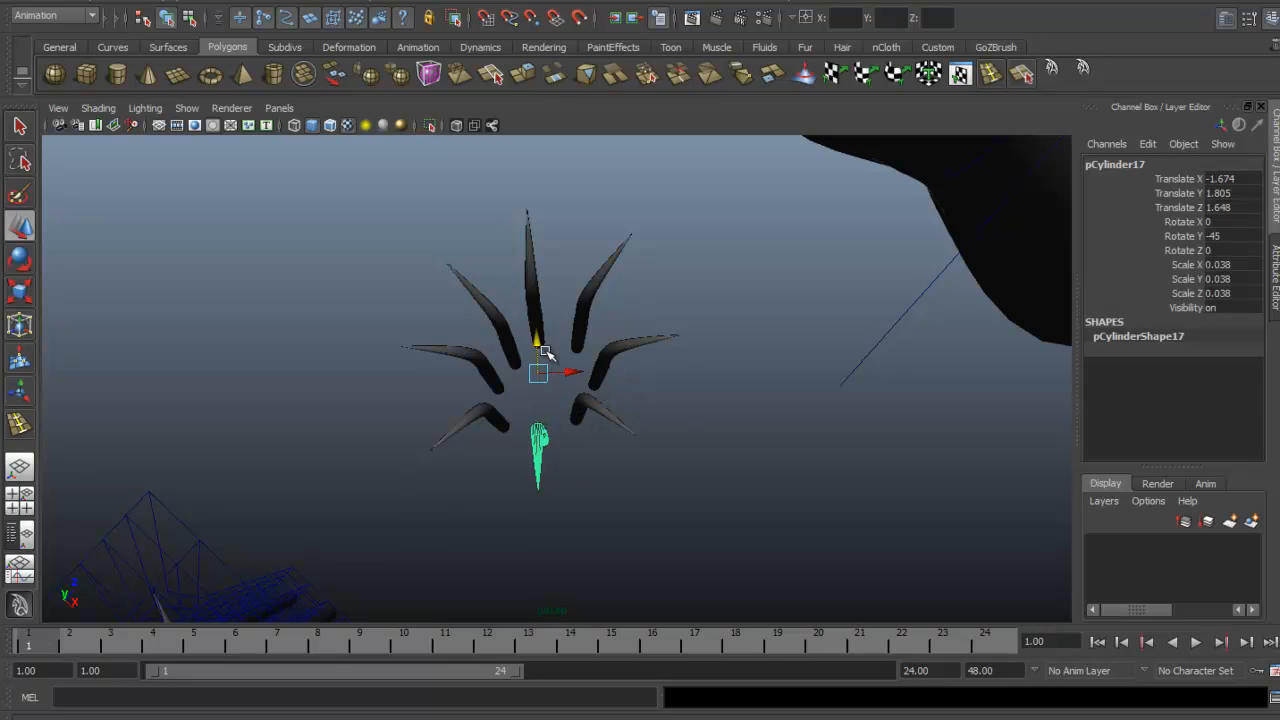
key(ctrl+z)
drag(536, 340, 536, 320)
Step: Select all the duplicated stalks and center their individual pivots
drag(701, 261, 387, 492)
alt+drag(518, 474, 476, 415)
key(g)
click(70, 2)
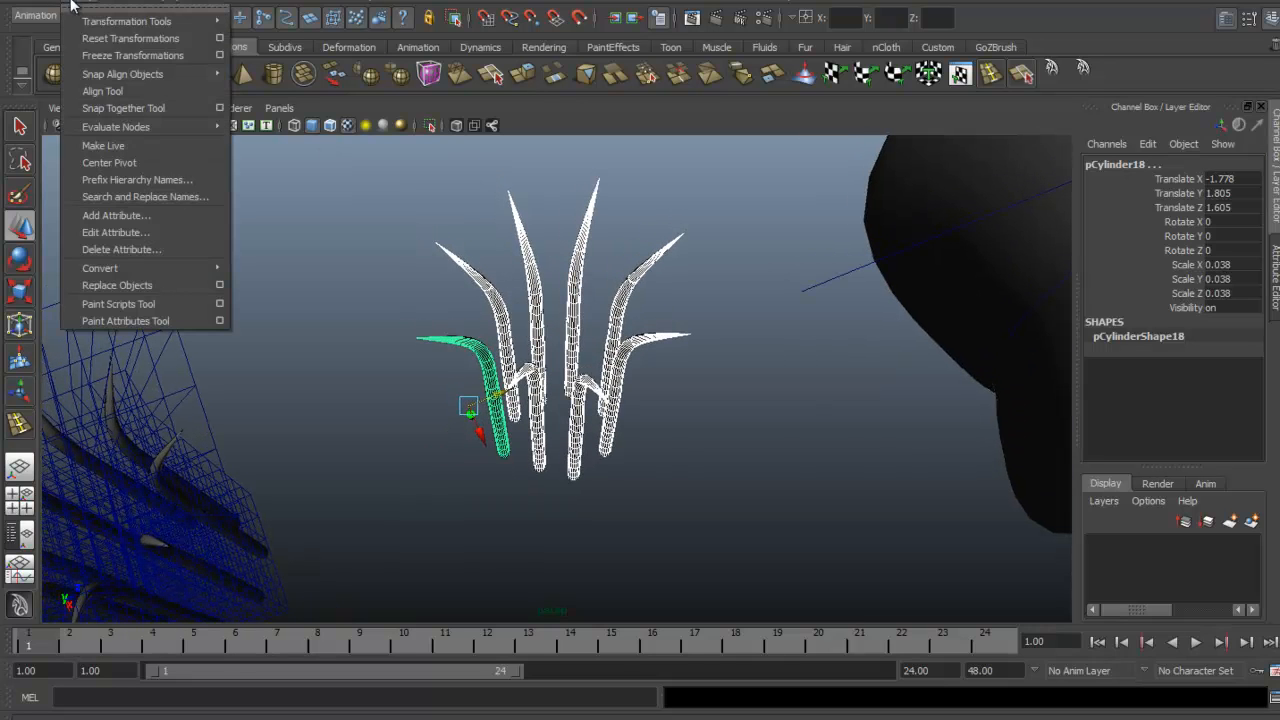
click(120, 165)
alt+drag(500, 275, 517, 354)
key(e)
key(w)
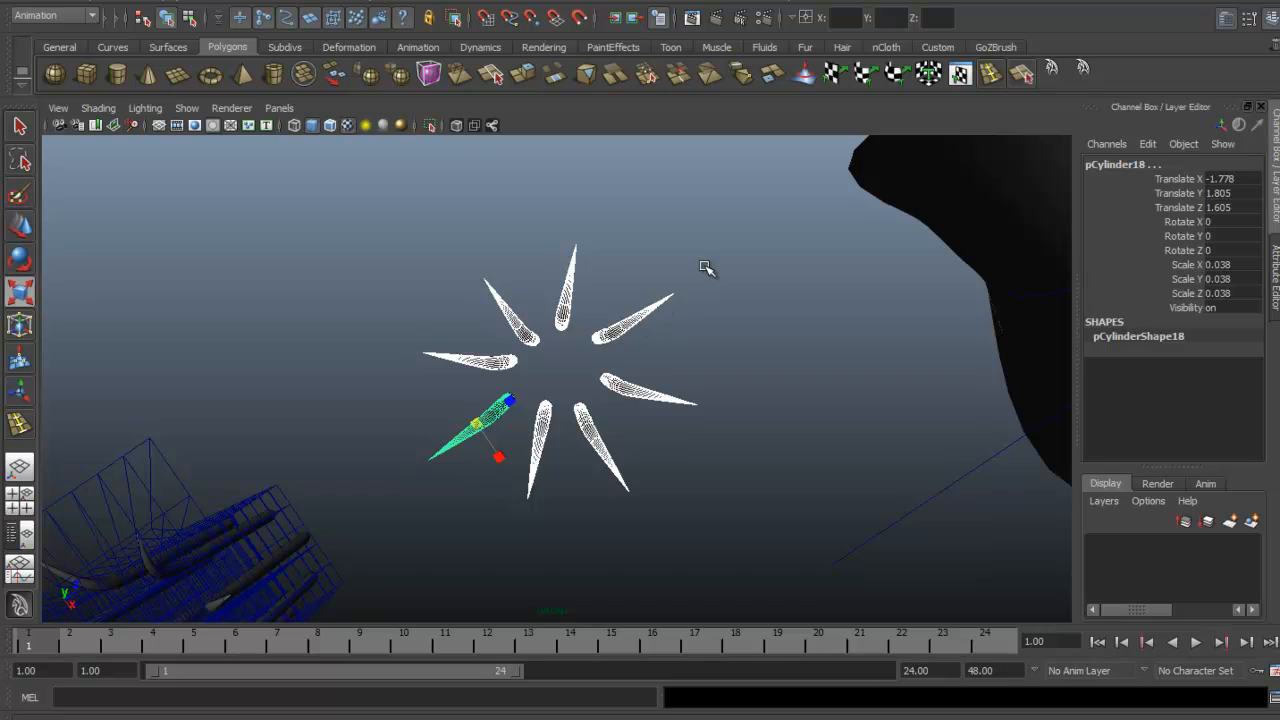
Step: Group the selected duplicated stalks again and center the new group's pivot
key(ctrl+g)
click(85, 4)
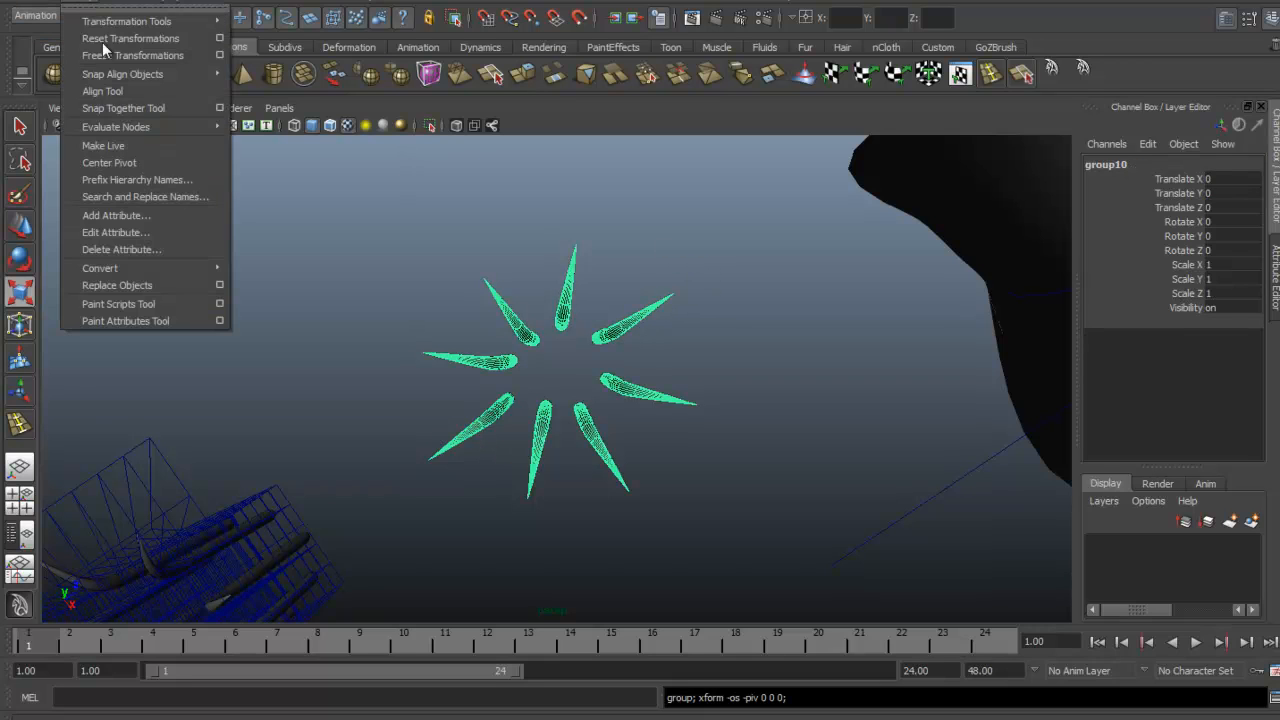
click(125, 165)
Step: Try scaling the whole stalk group inward, and undo the change
drag(557, 380, 498, 383)
alt+drag(552, 372, 324, 308)
key(ctrl+z)
alt+drag(321, 360, 291, 344)
alt+drag(450, 365, 538, 306)
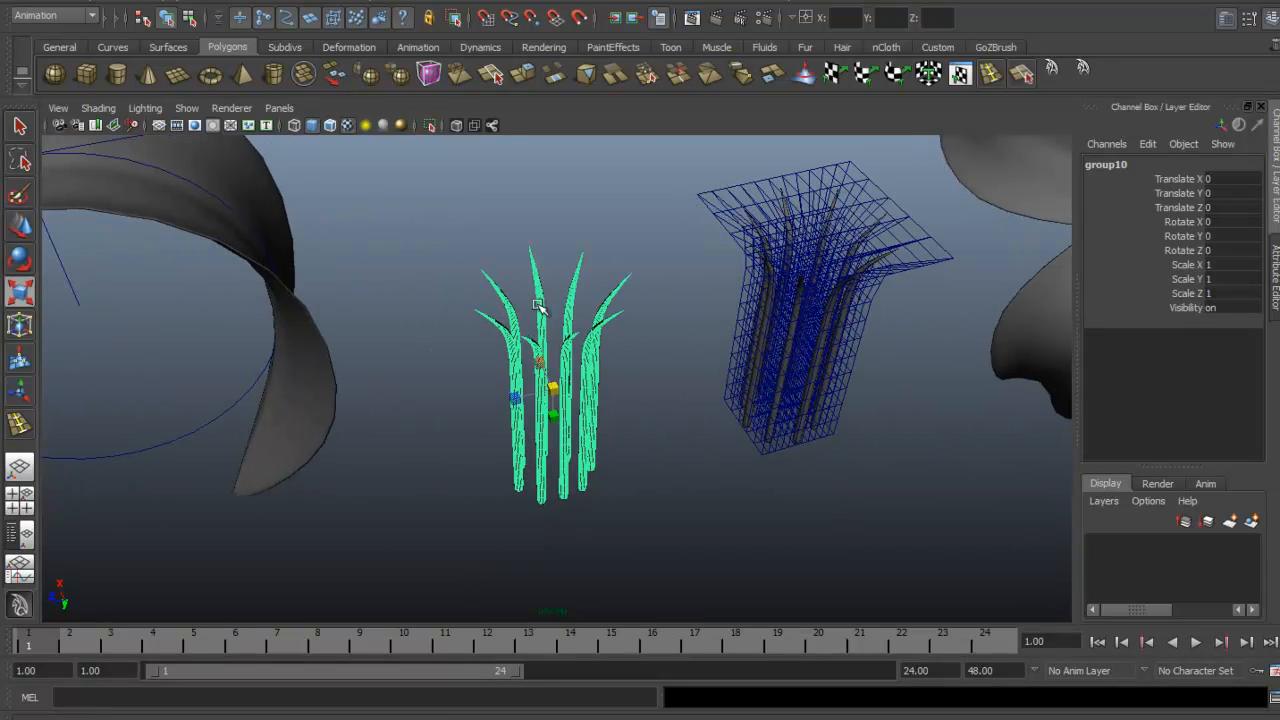
Step: Offset stalk pCylinder15 vertically to Translate Y 1.917 and rotate it to 194.852 degrees about Y
click(509, 301)
shift+click(541, 368)
alt+drag(617, 377, 530, 385)
key(w)
key(e)
key(w)
Step: Shift stalk pCylinder11 along its length and move stalk pCylinder10 inward to Translate Z 1.678
click(565, 386)
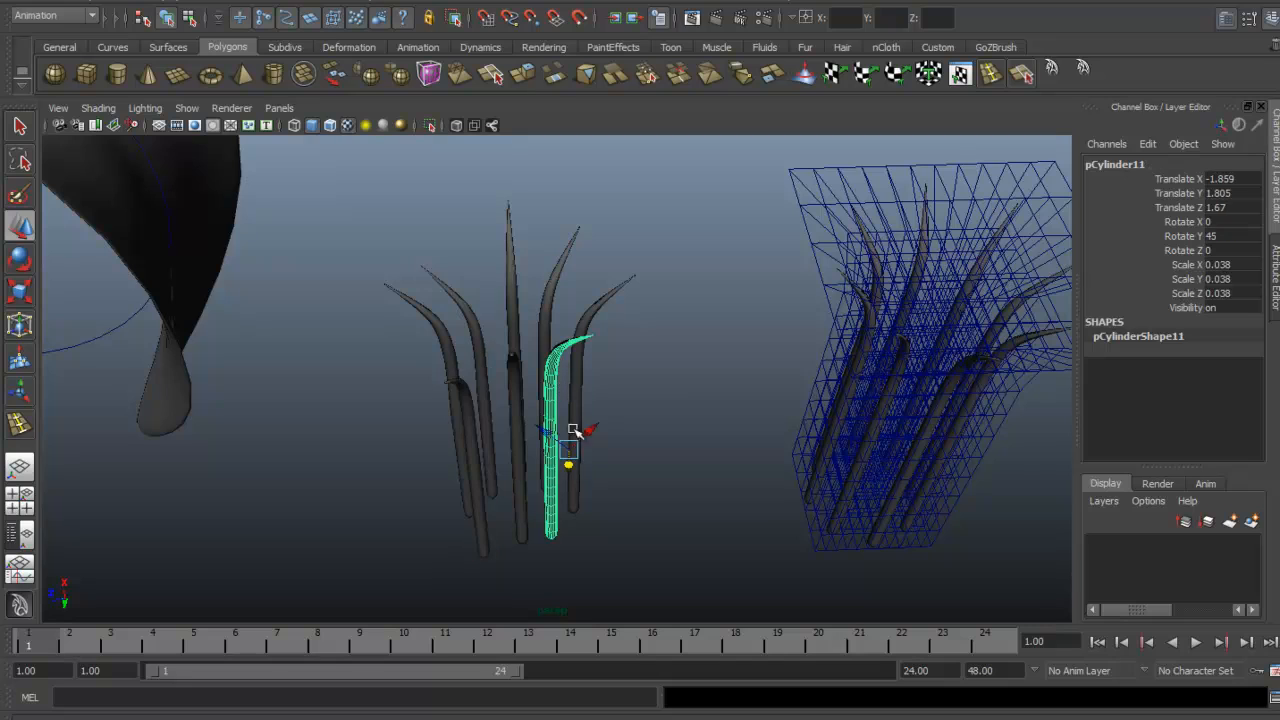
drag(570, 470, 565, 398)
click(558, 329)
alt+drag(558, 329, 568, 366)
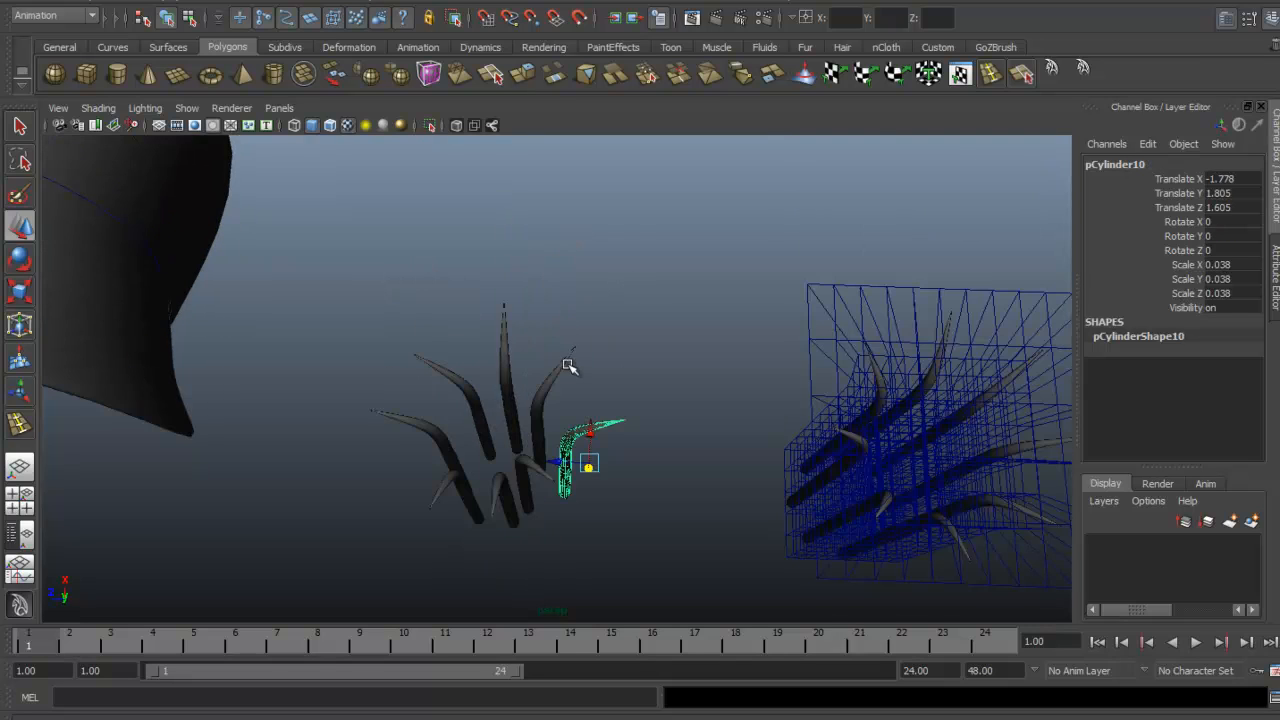
drag(574, 462, 541, 462)
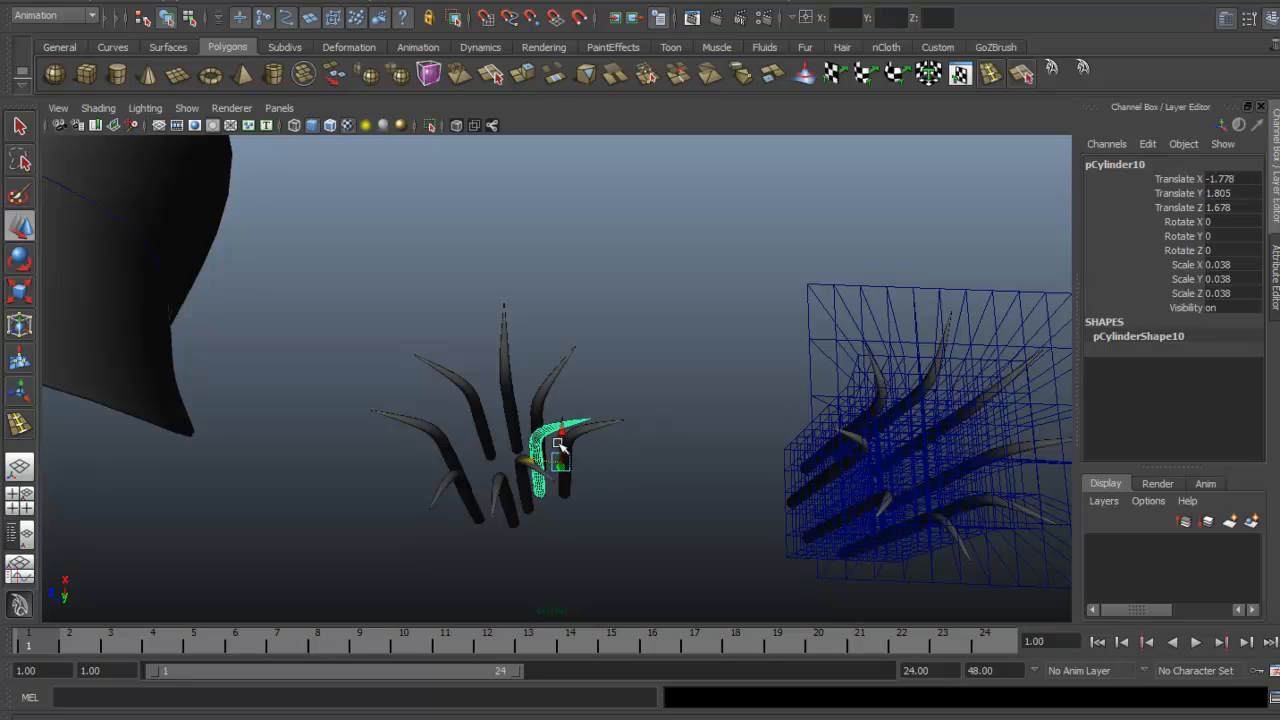
Step: Pull further stalks toward the bundle's centre, placing pCylinder15 at Translate X -1.732 and Translate Z 1.802
click(565, 427)
drag(528, 436, 516, 371)
alt+drag(503, 293, 520, 429)
click(510, 432)
click(486, 433)
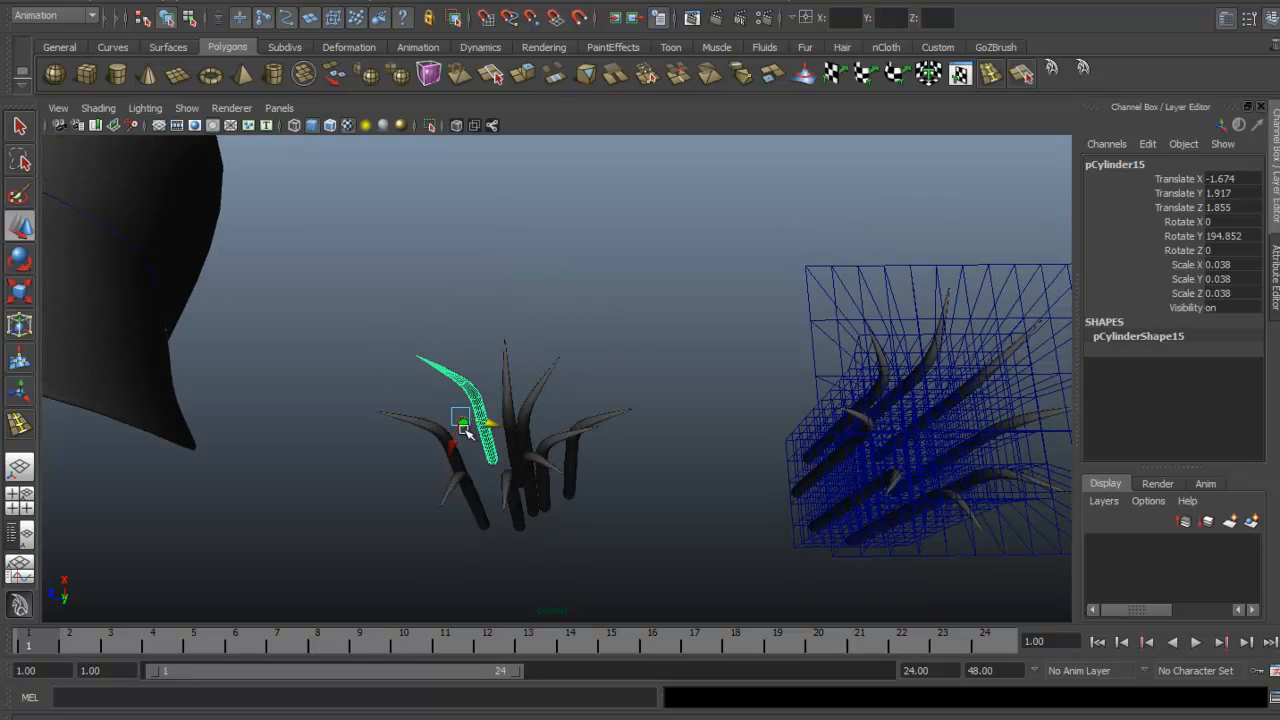
drag(495, 438, 510, 428)
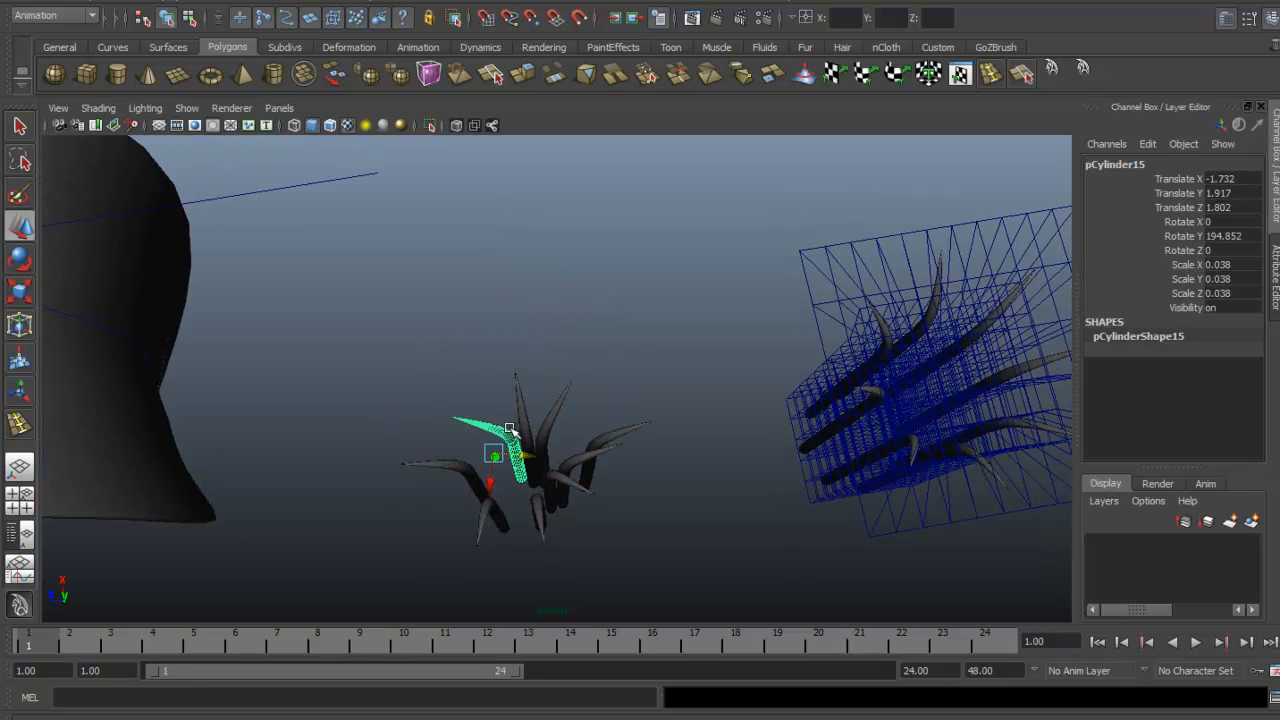
Step: Close the remaining stalks into a tight bundle, placing pCylinder10 at Translate X -1.784 and pCylinder15 at Translate X -1.772, Z 1.803
click(473, 490)
drag(478, 492, 591, 495)
click(521, 530)
click(540, 512)
click(575, 507)
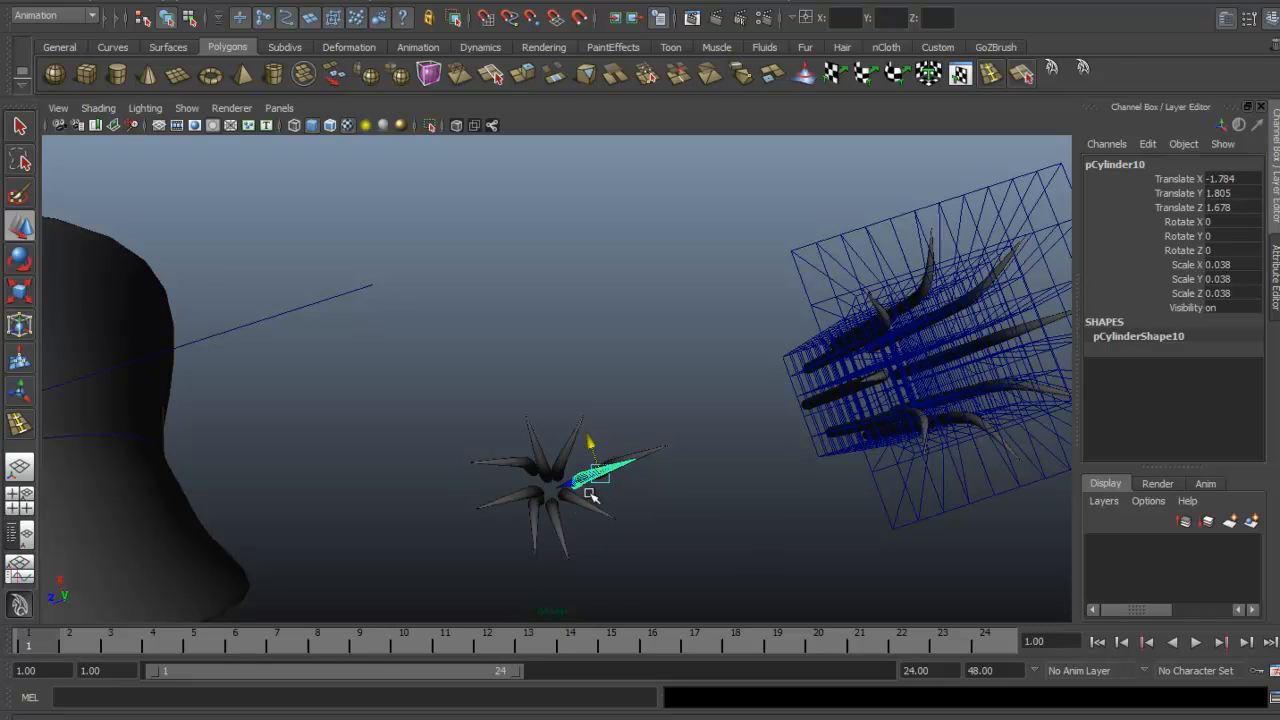
click(519, 463)
drag(510, 506, 512, 522)
Step: Delete the stray overlapping duplicate stalk left standing outside the tightened bundle
alt+drag(624, 530, 598, 440)
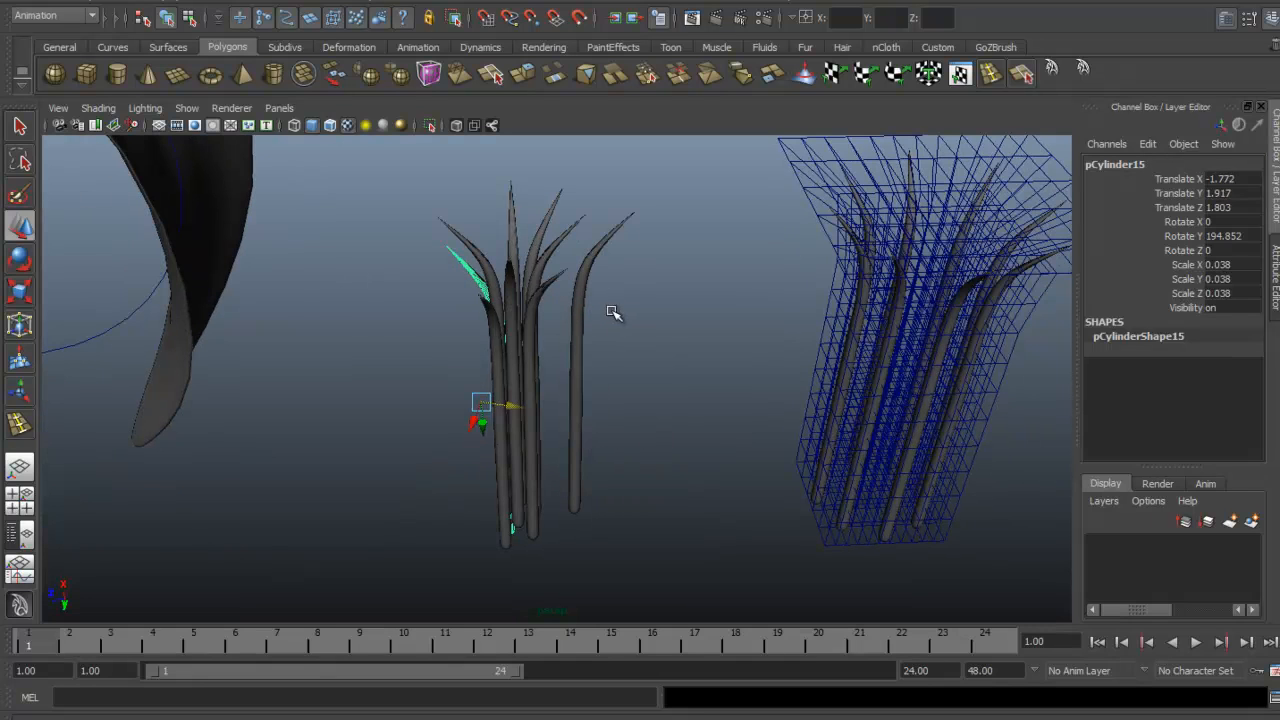
drag(608, 307, 657, 406)
key(Delete)
Step: Select all the stalks of the tightened bundle
alt+drag(489, 488, 517, 410)
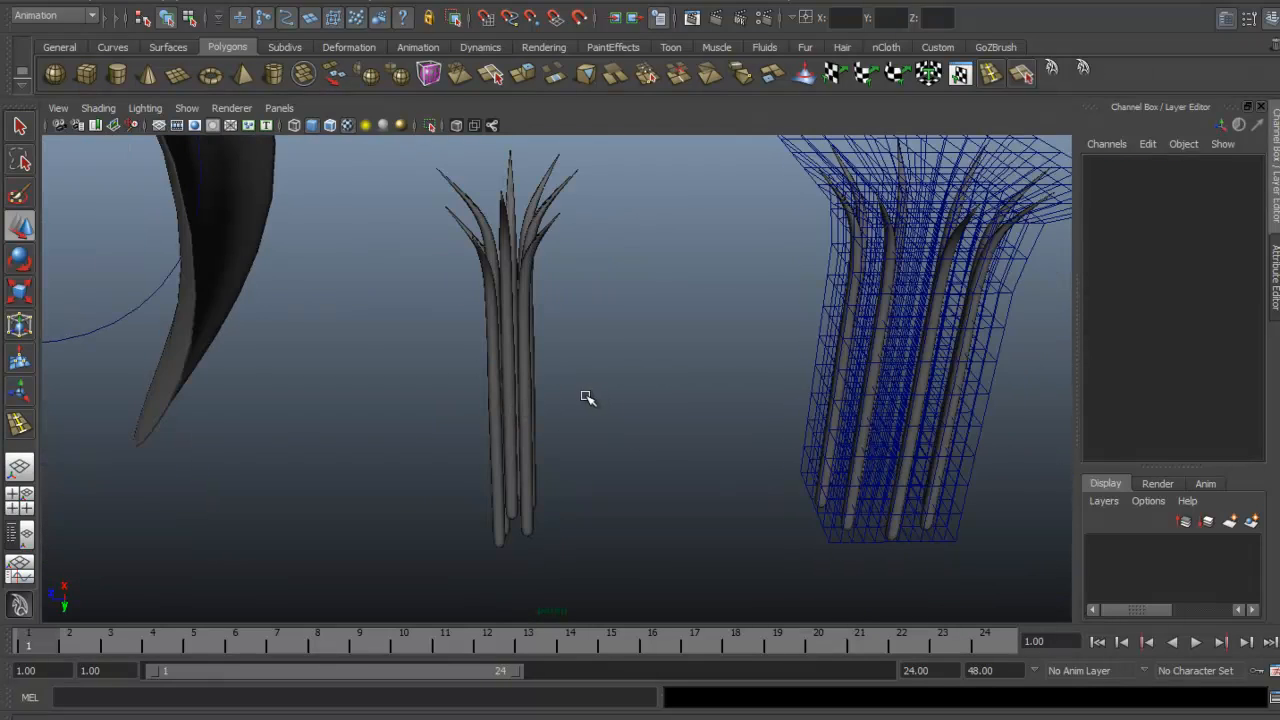
alt+drag(550, 357, 594, 401)
click(545, 260)
drag(468, 436, 532, 408)
alt+right_drag(502, 415, 346, 406)
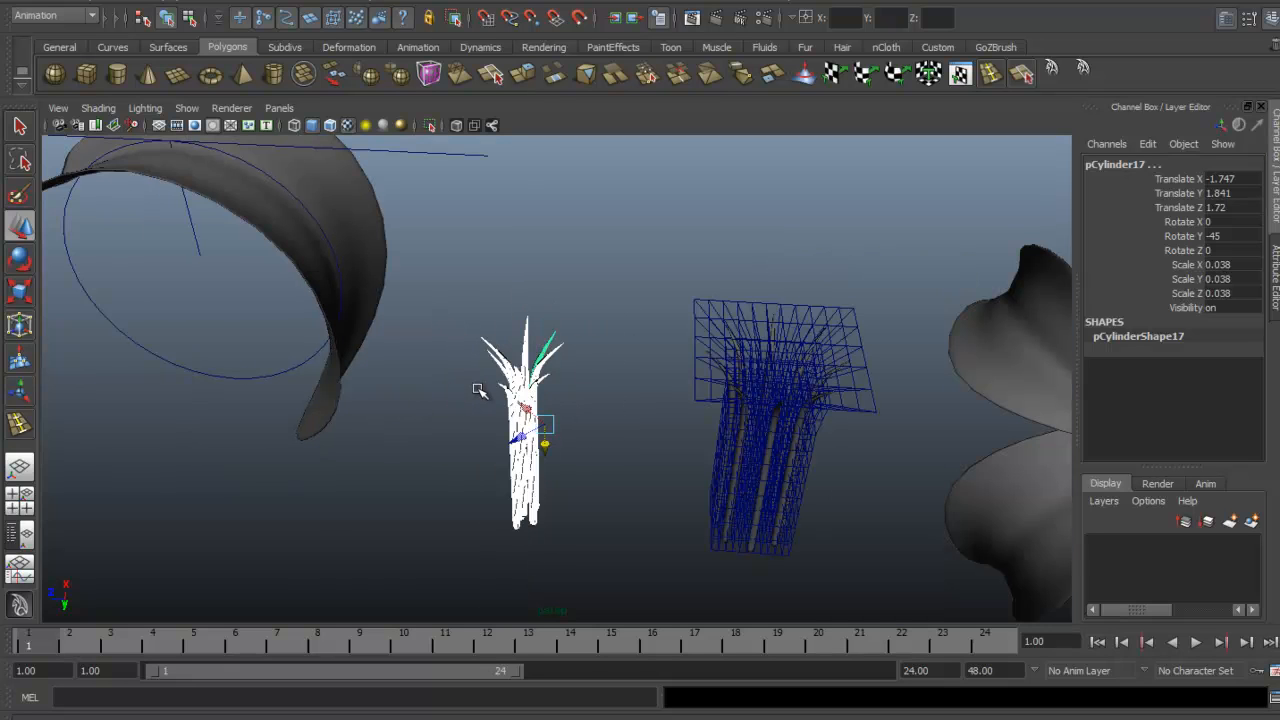
Step: Group all the bundled stalks and centre the group's pivot
key(ctrl+g)
alt+drag(397, 397, 563, 370)
alt+right_drag(563, 370, 526, 378)
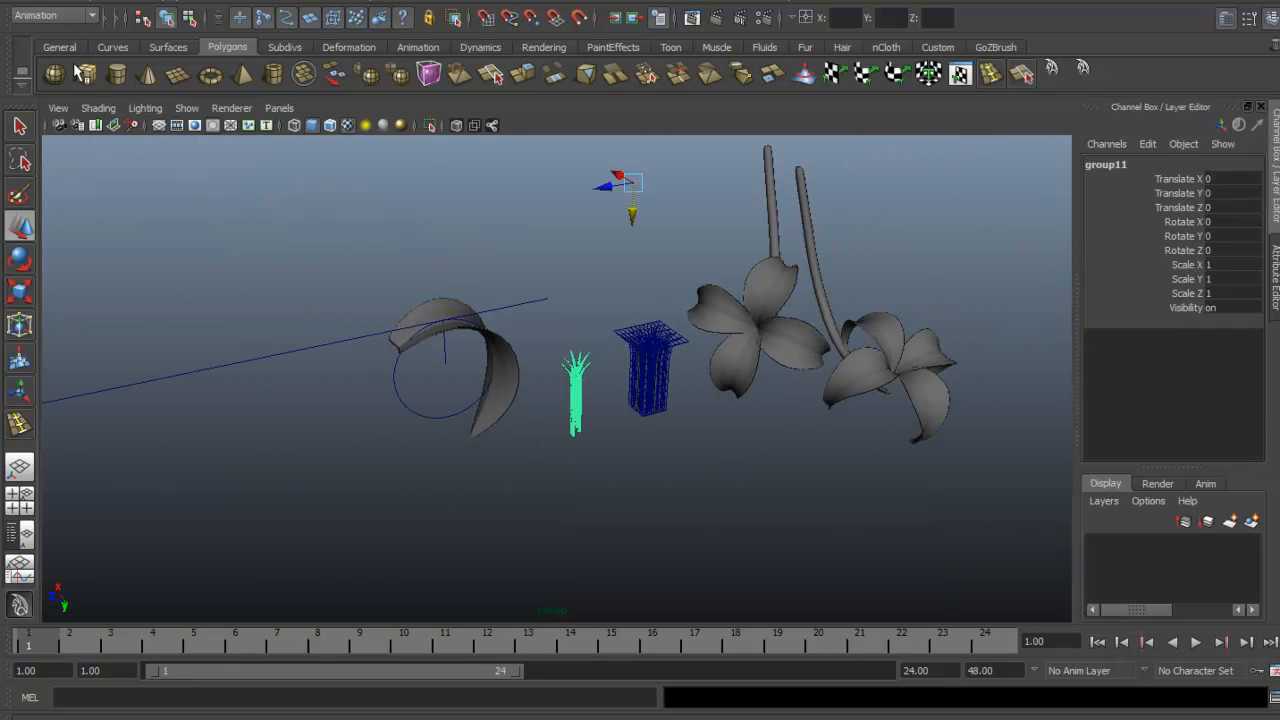
click(90, 108)
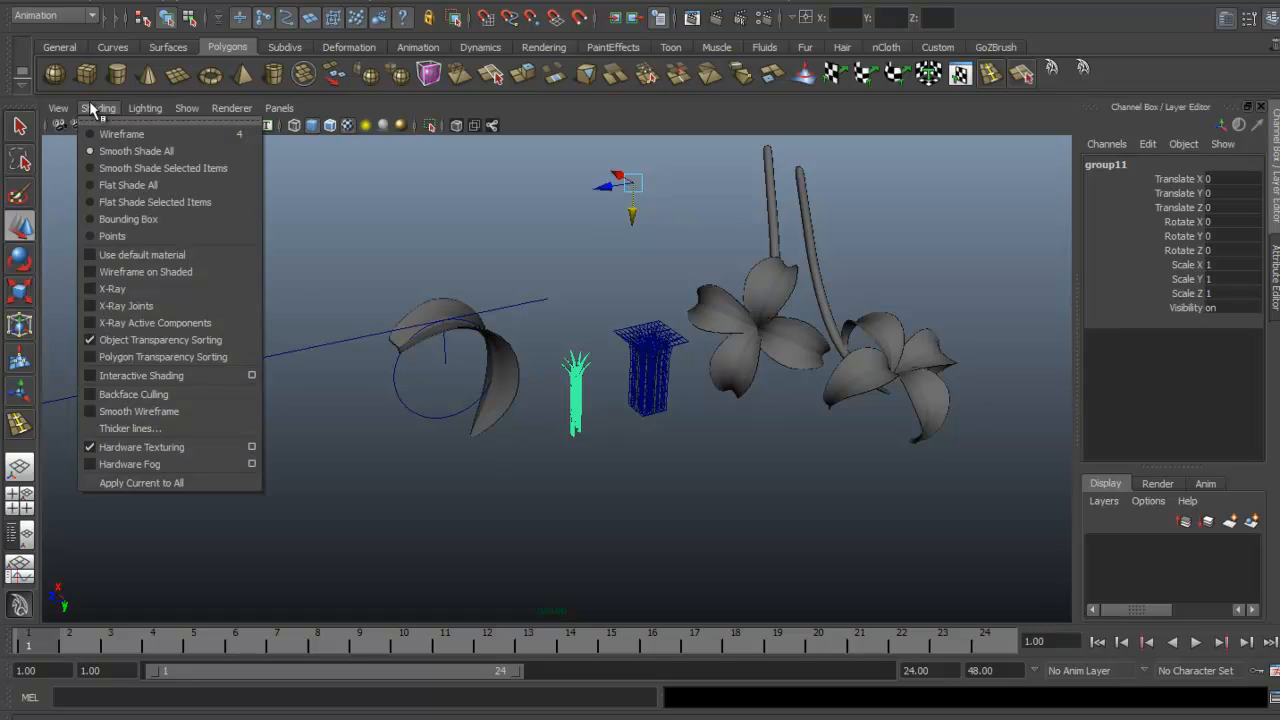
mouse_move(72, 112)
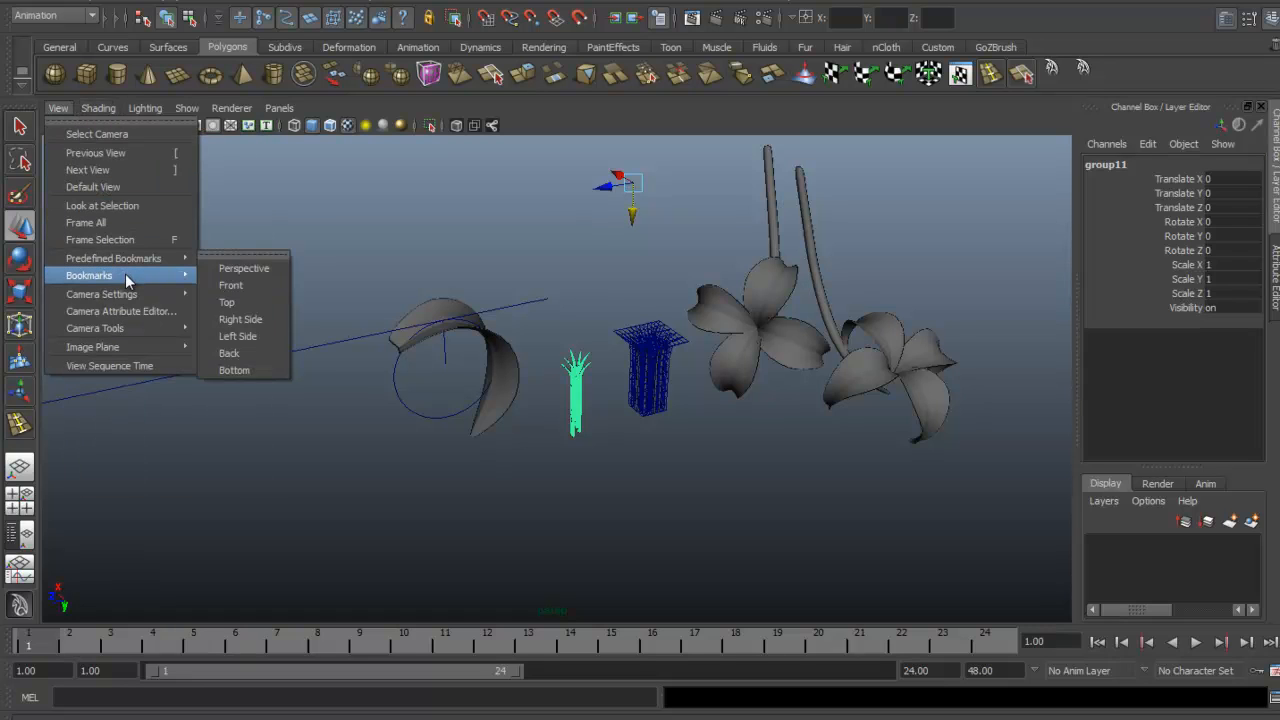
mouse_move(125, 275)
click(253, 307)
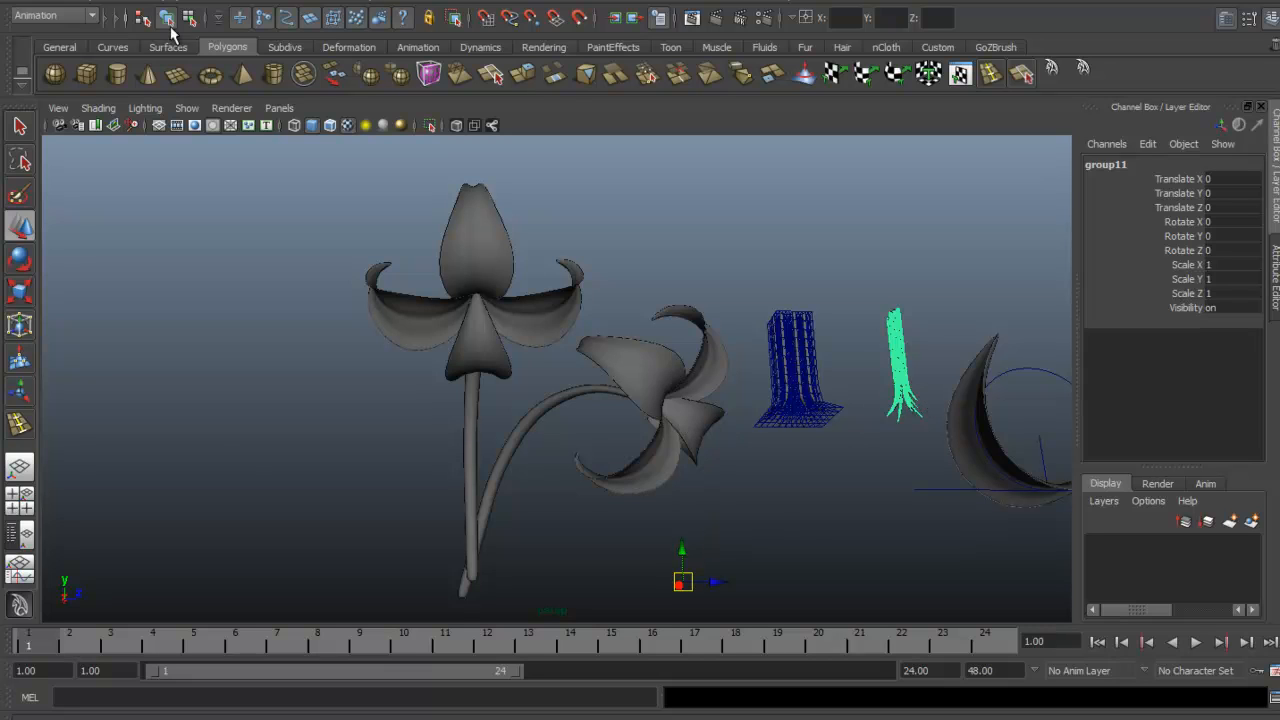
click(78, 5)
click(120, 162)
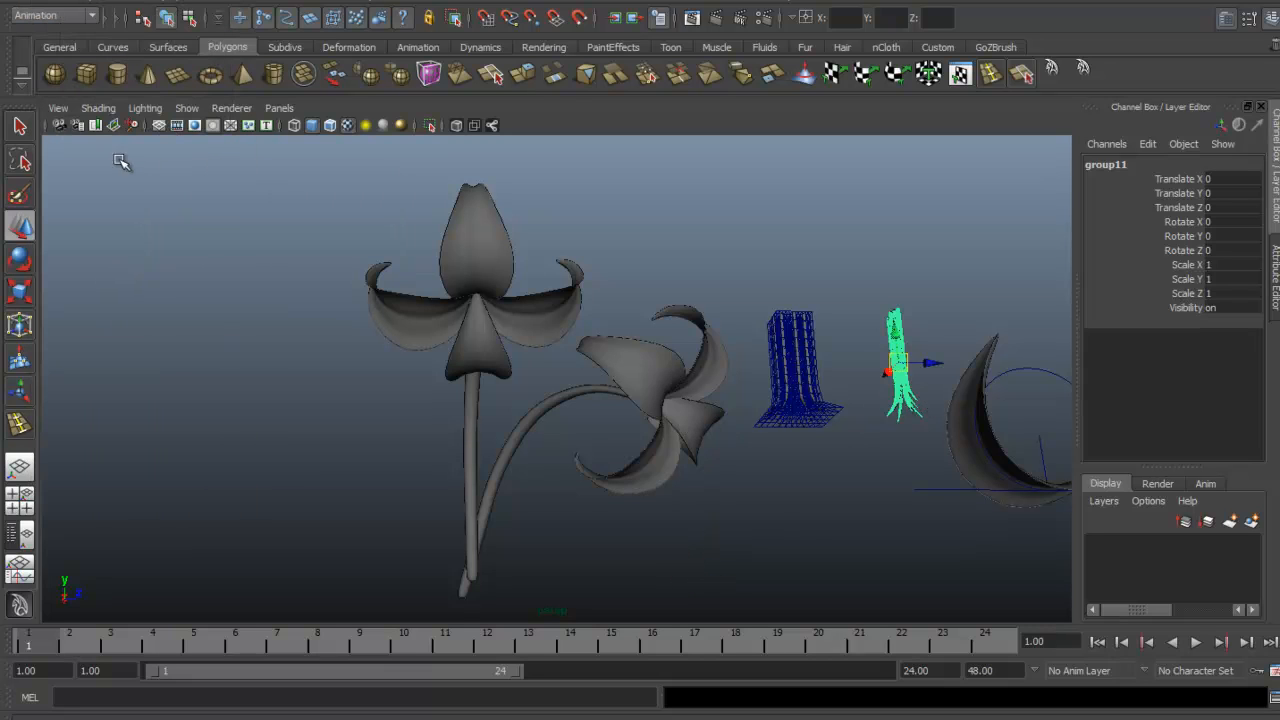
Step: Move the stalk group into the arched-stem flower, at Translate X -0.322, Y -0.621, Z -2.255
drag(932, 364, 643, 356)
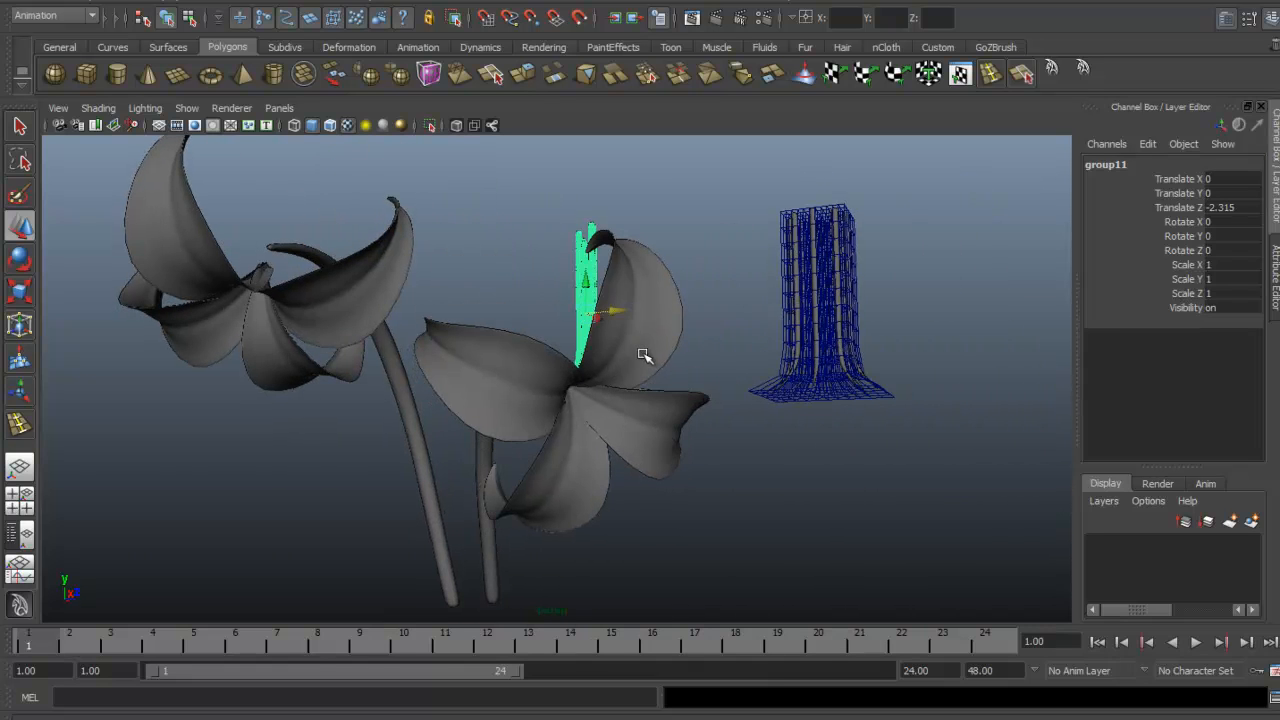
drag(590, 285, 818, 463)
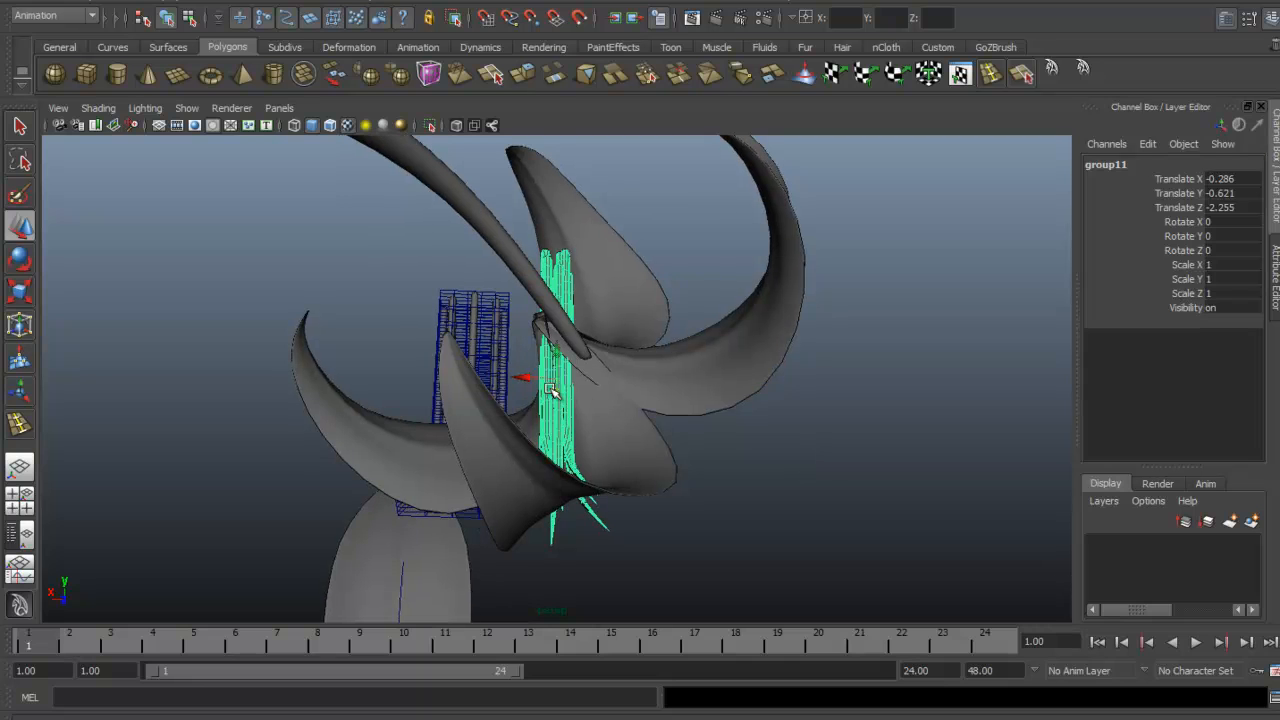
drag(524, 378, 539, 382)
alt+drag(539, 382, 640, 385)
Step: Rotate the stalk group to X -51.235, Y -29.285, Z -12.488 and shift it to Translate X -0.336, Y -0.529, Z -2.194
key(e)
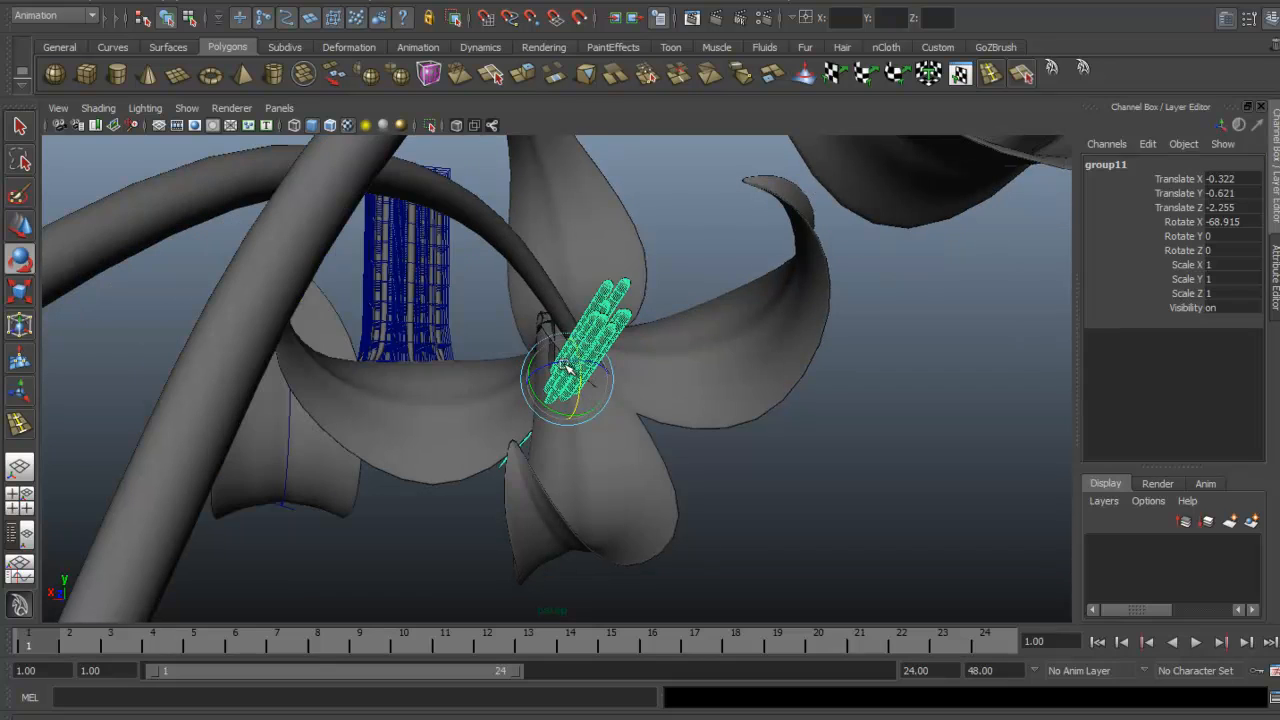
alt+drag(538, 364, 522, 306)
key(w)
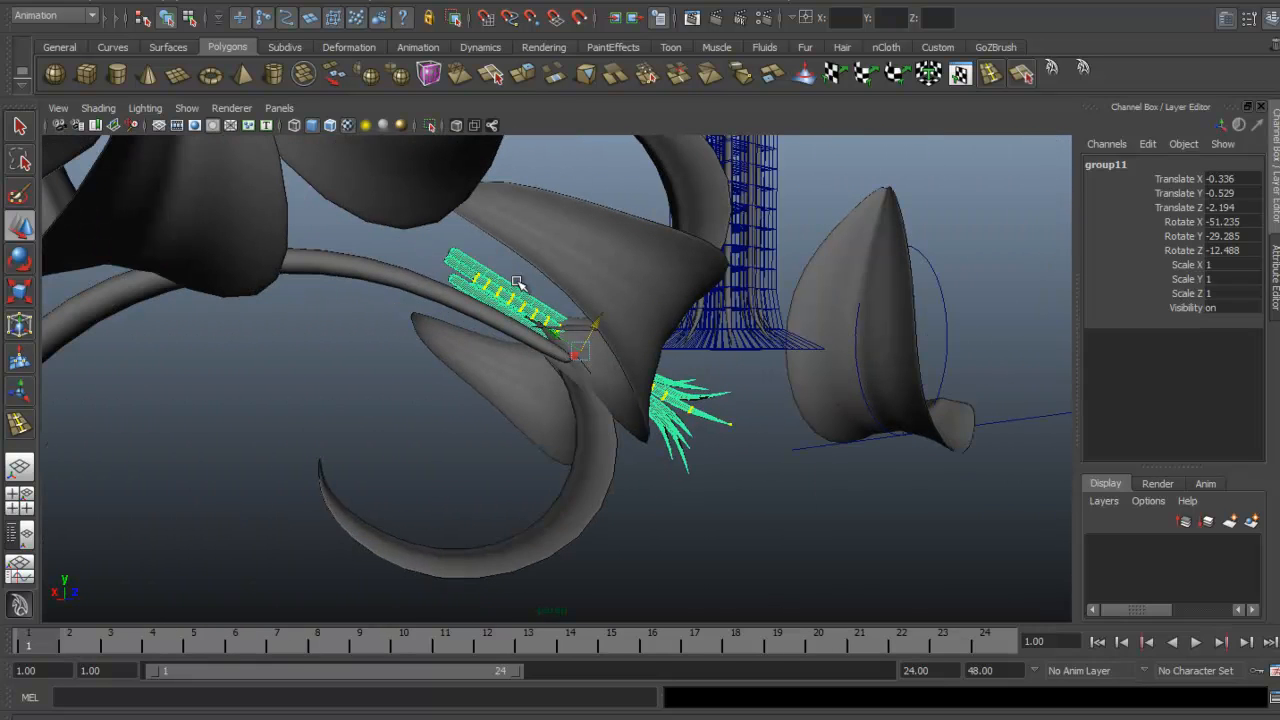
Step: Undo the vertex selection on the single stalk and combine the grouped stalks into one polygon mesh
key(ctrl+z)
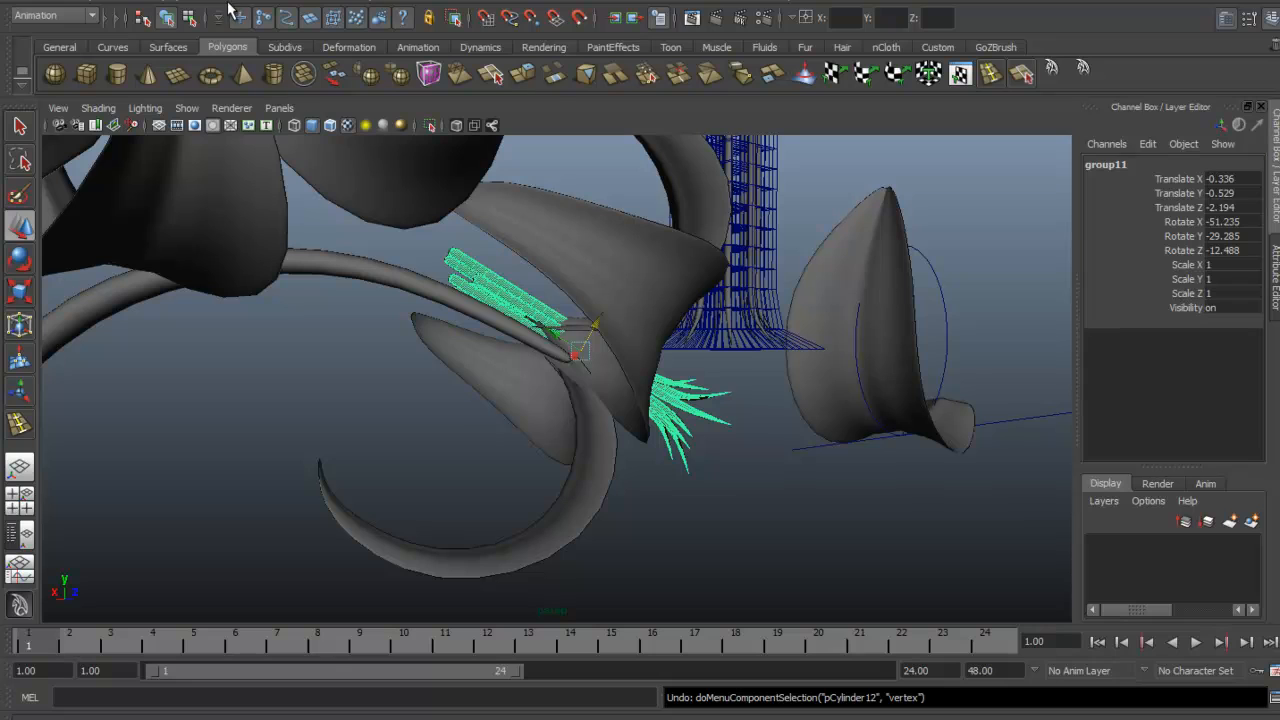
click(150, 2)
click(77, 5)
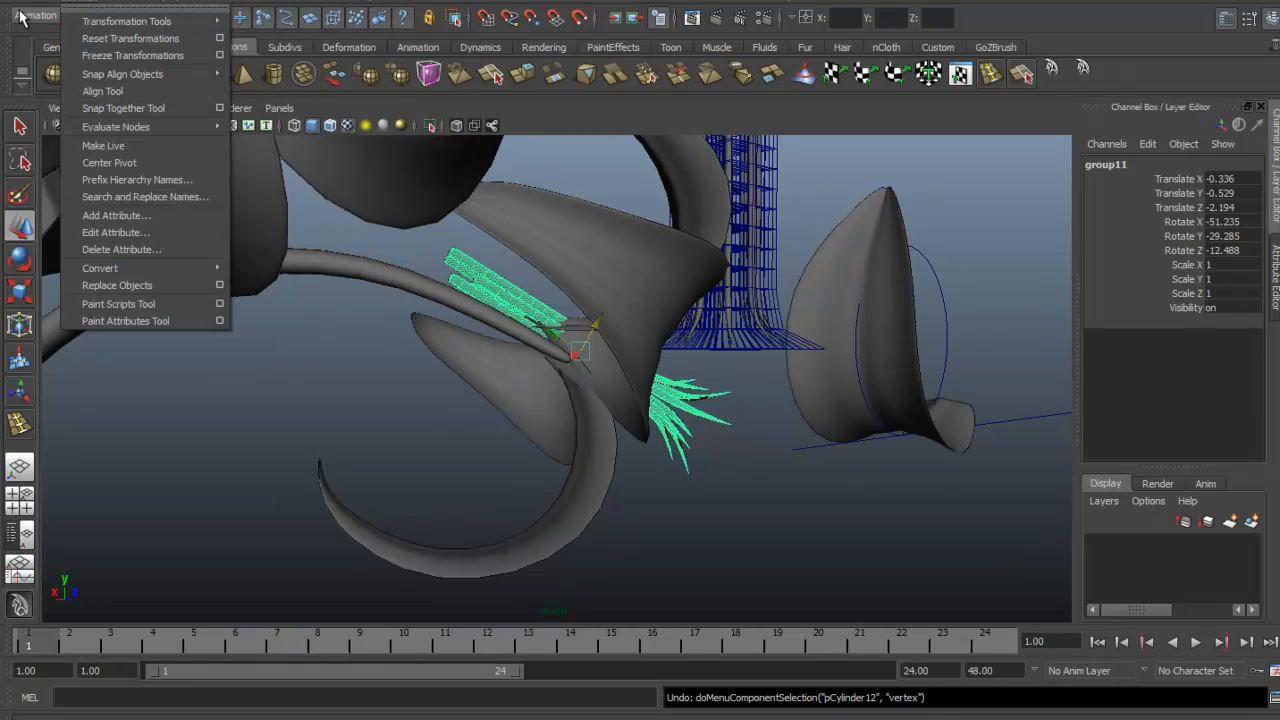
click(55, 15)
click(35, 43)
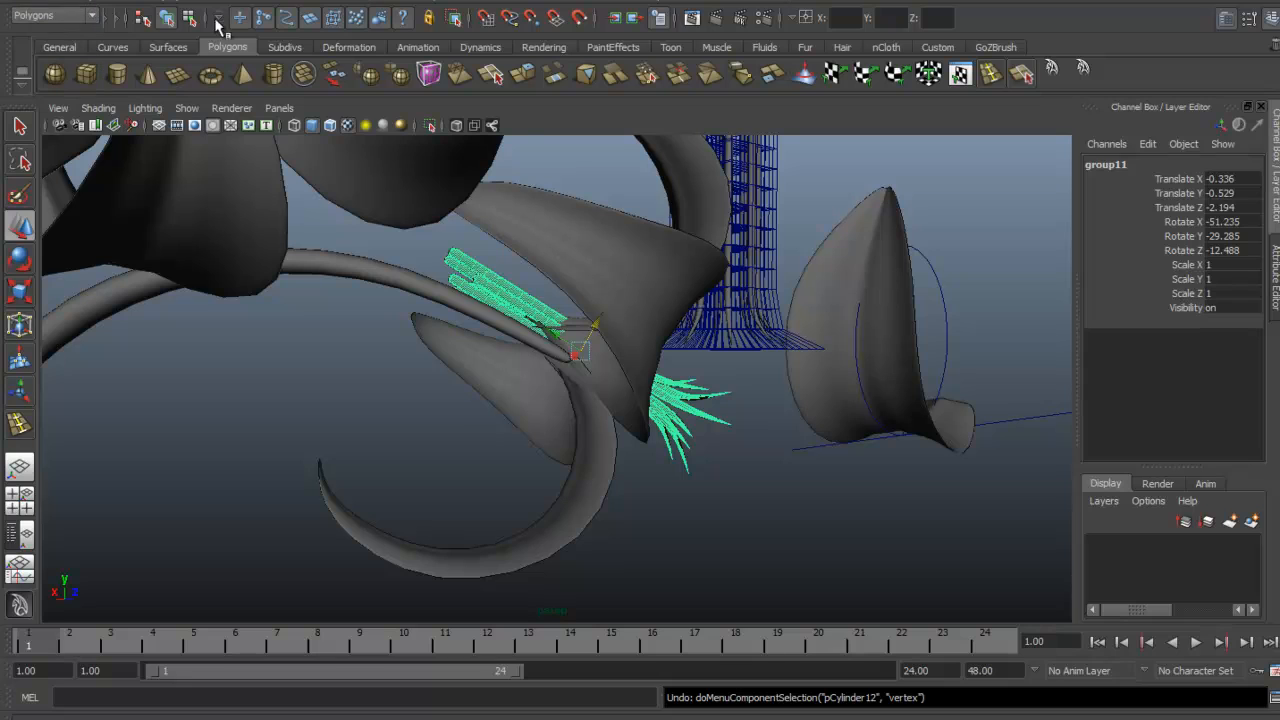
click(322, 5)
click(350, 20)
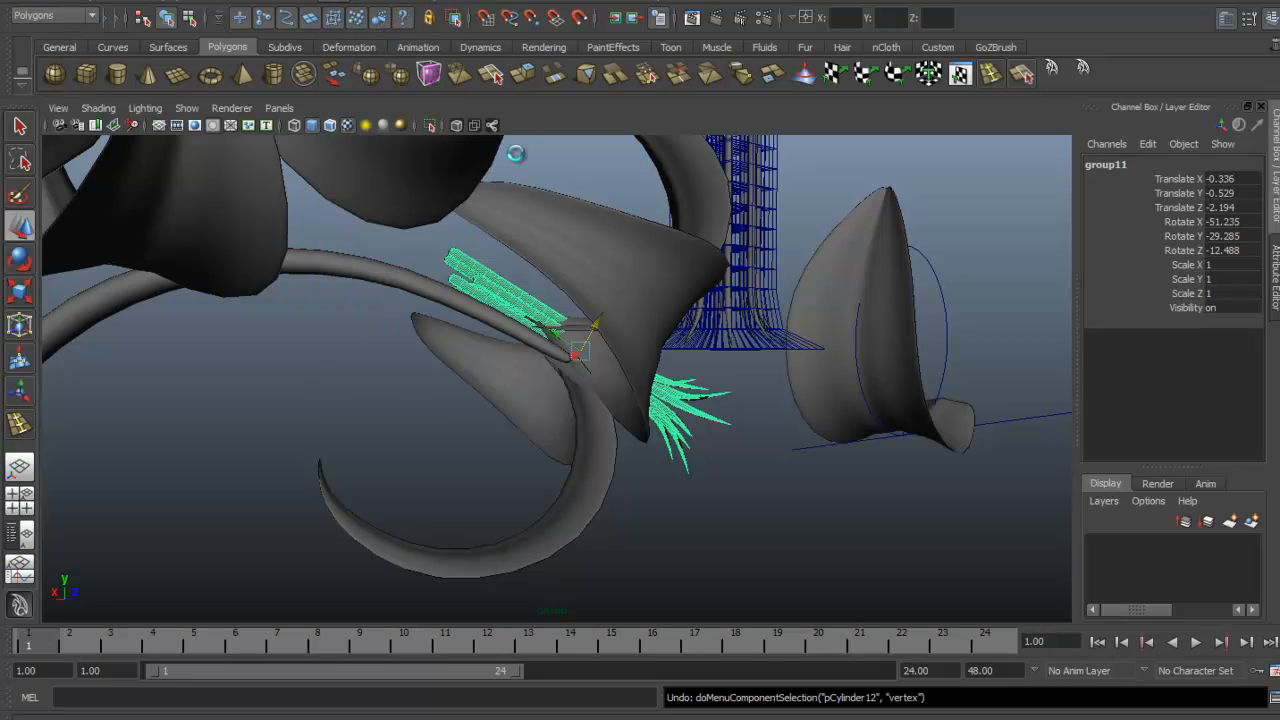
Step: Delete the faces of the combined stalks that stick out behind the flower, and return the mesh to object selection
right_drag(500, 283, 418, 284)
alt+drag(418, 284, 505, 265)
right_click(505, 265)
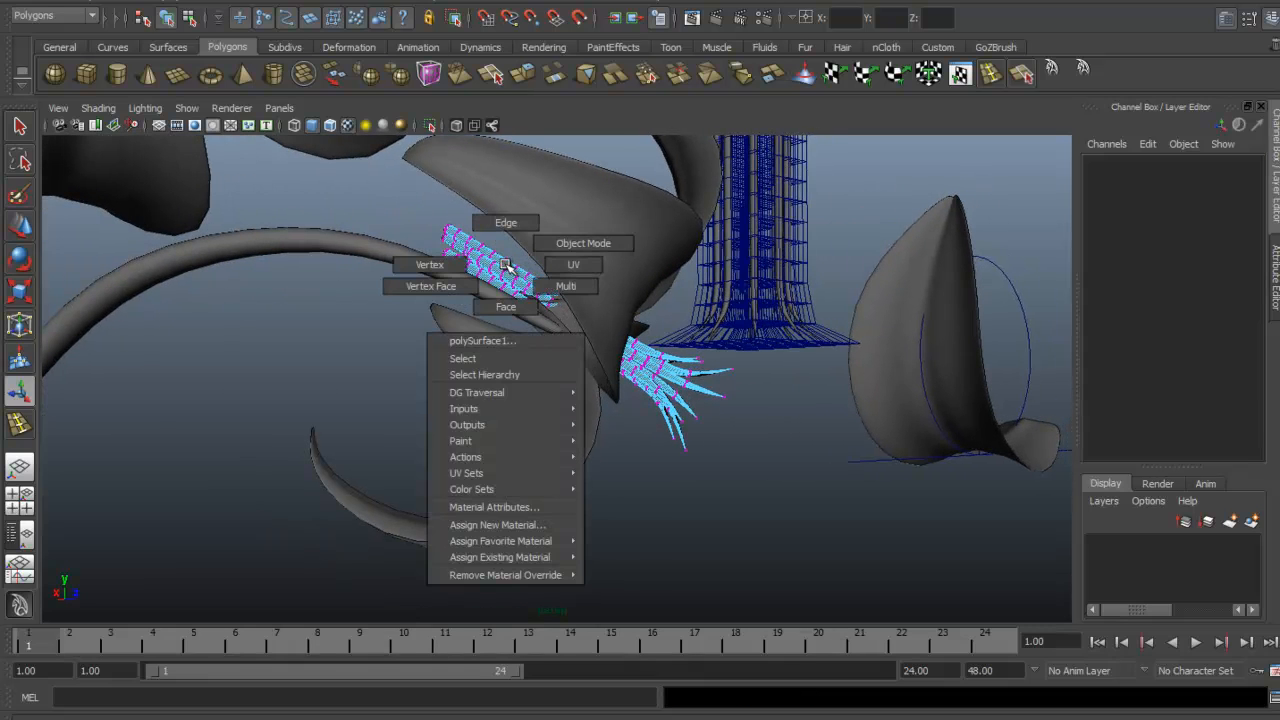
right_drag(508, 286, 520, 265)
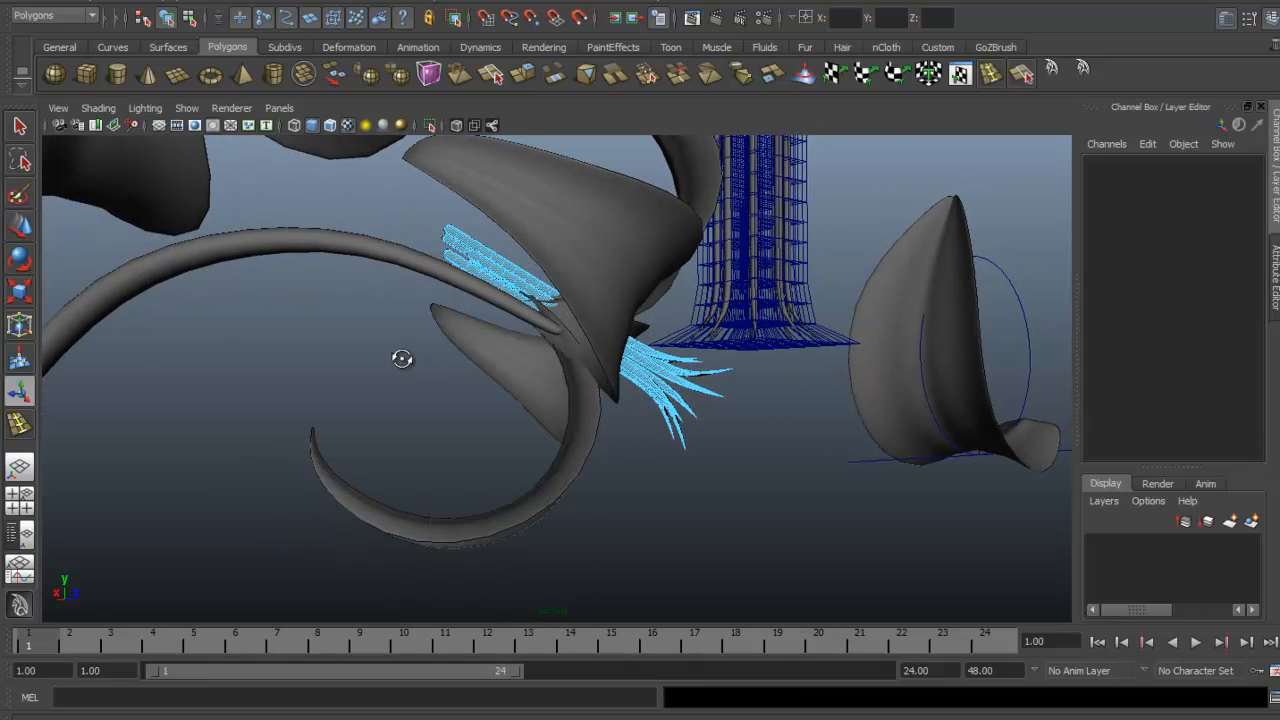
alt+drag(402, 358, 432, 298)
key(Delete)
click(500, 288)
key(Delete)
right_click(641, 360)
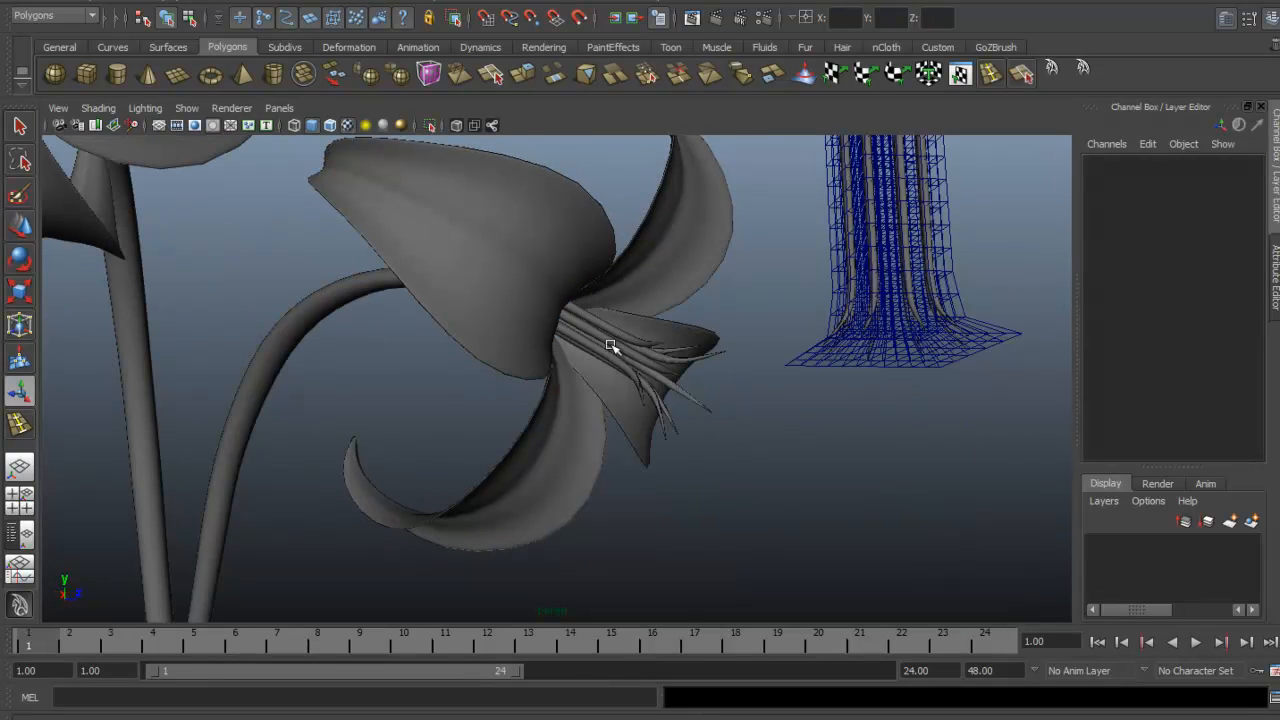
right_click(608, 348)
click(608, 352)
Step: Compare with the browser's reference image, and back in Maya scale the vertices at the stalks' base closer together
alt+drag(737, 349, 460, 340)
key(alt+Tab)
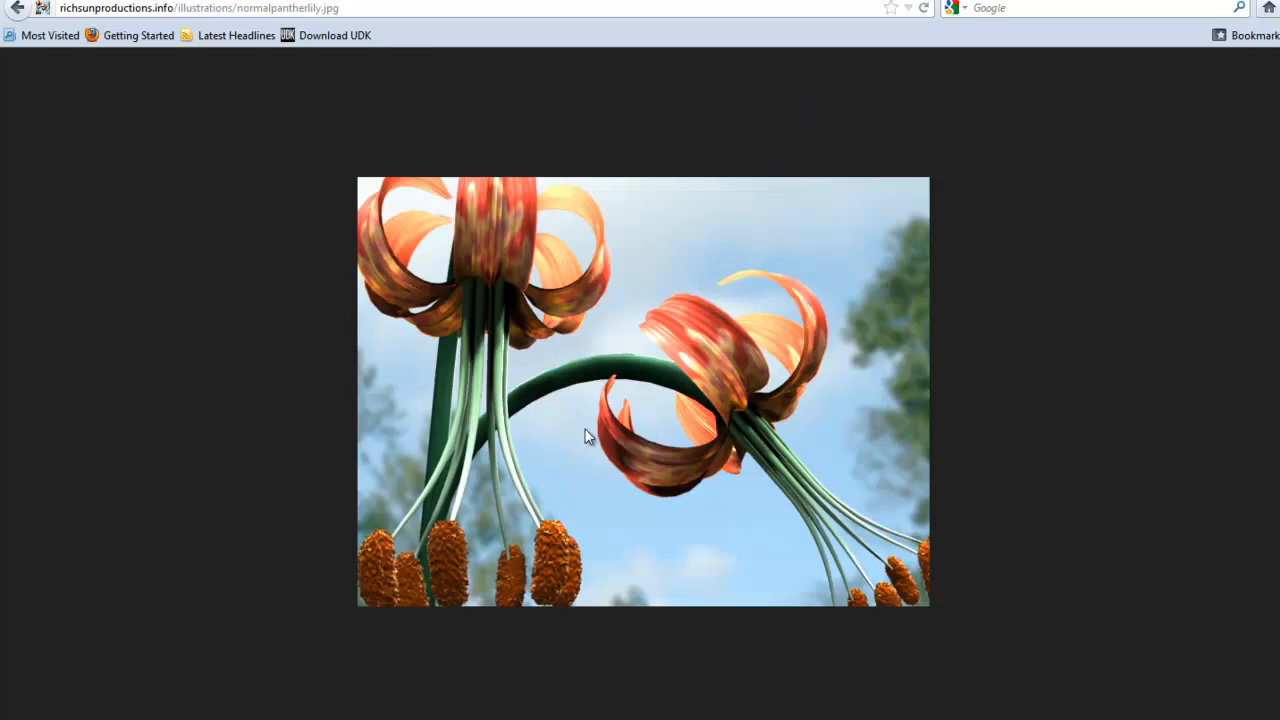
key(alt+Tab)
alt+drag(537, 394, 650, 388)
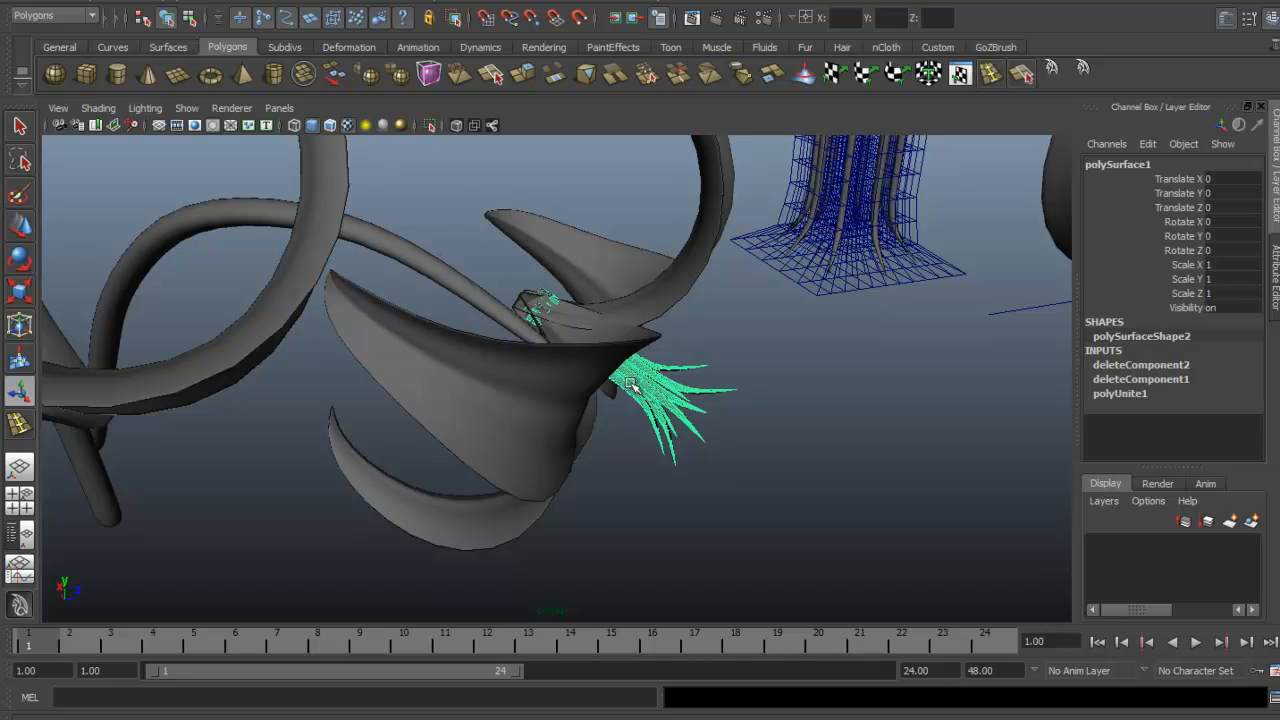
right_drag(630, 385, 535, 381)
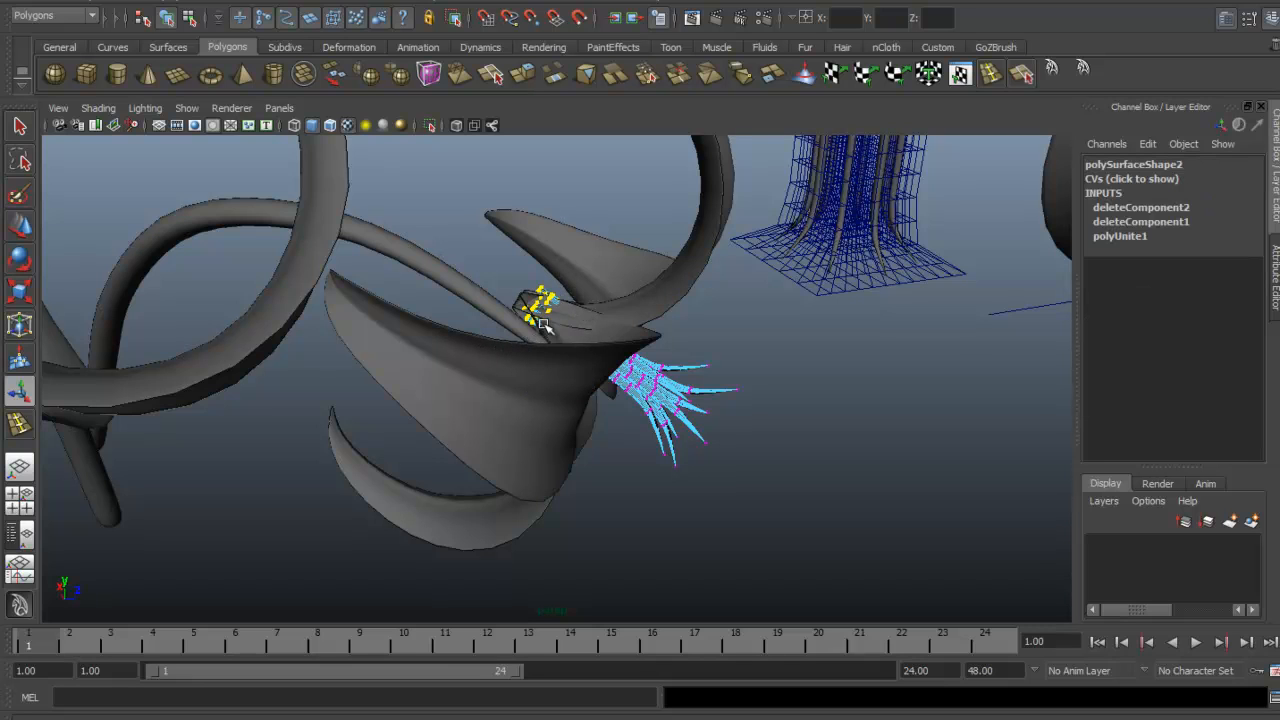
key(r)
alt+drag(533, 320, 565, 318)
right_drag(569, 320, 622, 299)
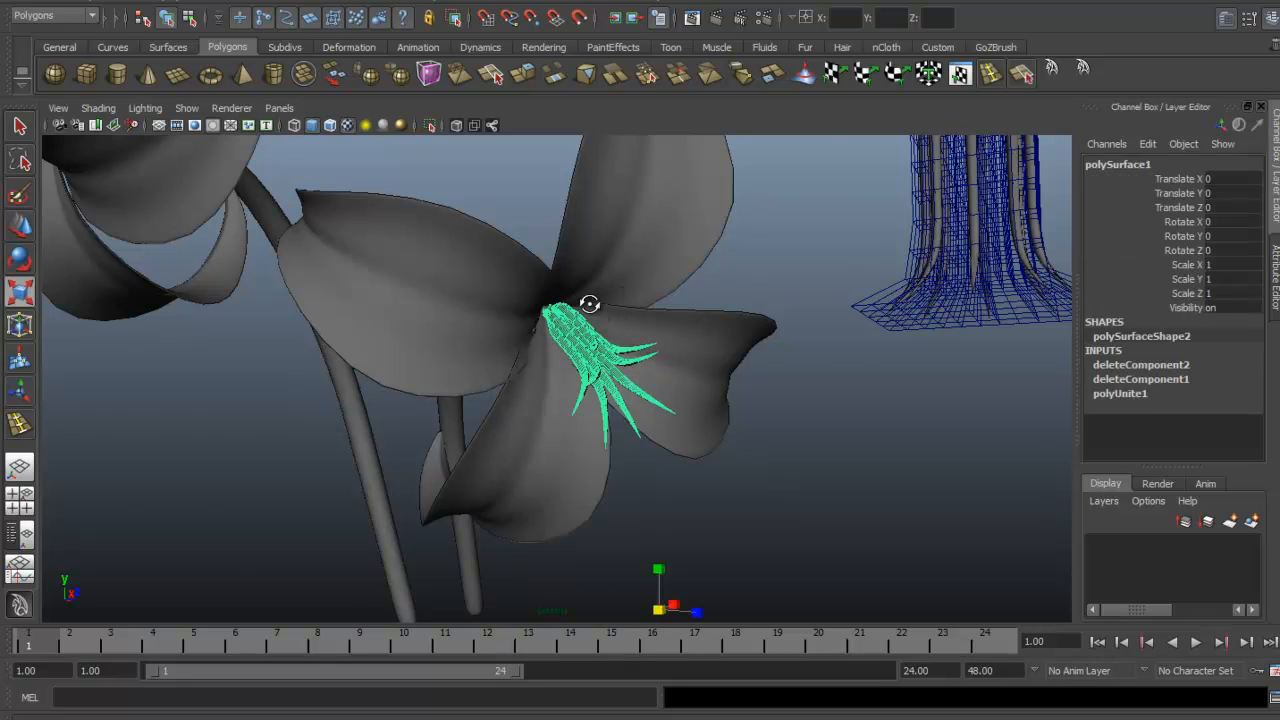
Step: Centre the combined stamen mesh's pivot and shift the mesh in the flower's centre to Translate Z -0.018
alt+drag(589, 304, 596, 350)
click(72, 8)
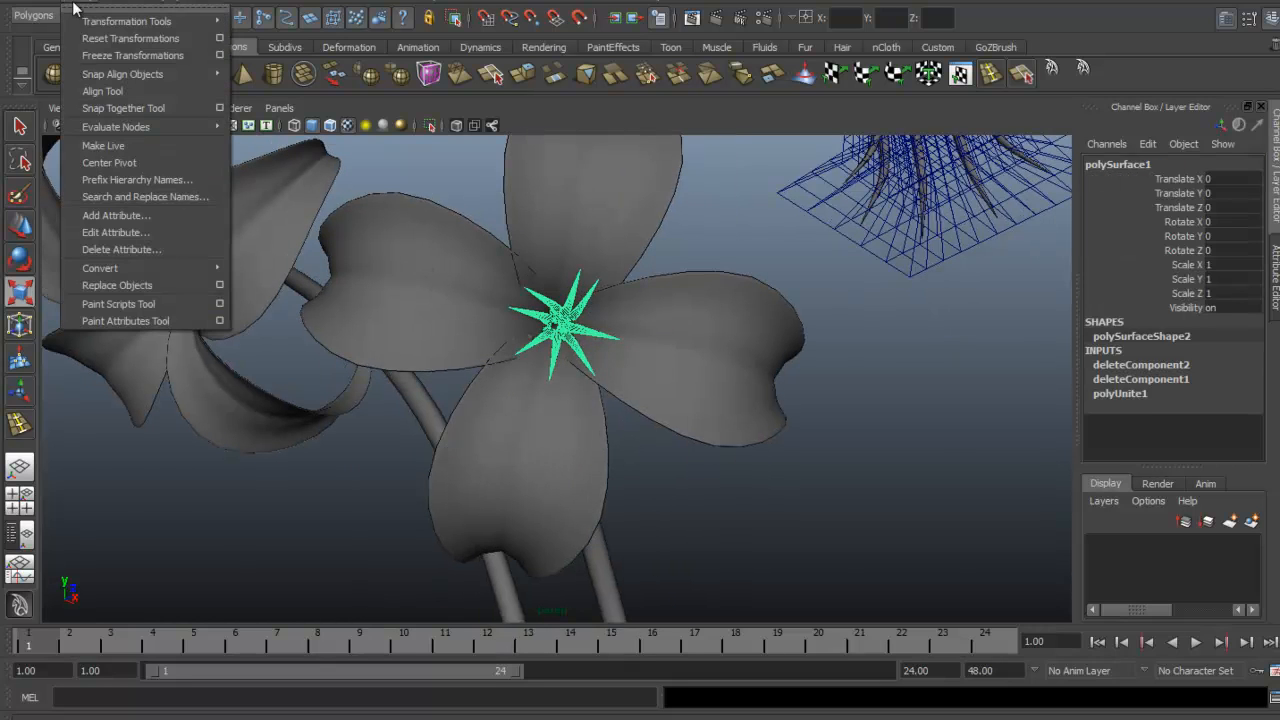
click(105, 158)
key(w)
mouse_move(588, 338)
alt+mouse_down()
mouse_move(789, 351)
mouse_move(857, 408)
mouse_move(828, 309)
mouse_move(569, 366)
mouse_move(592, 345)
alt+mouse_up()
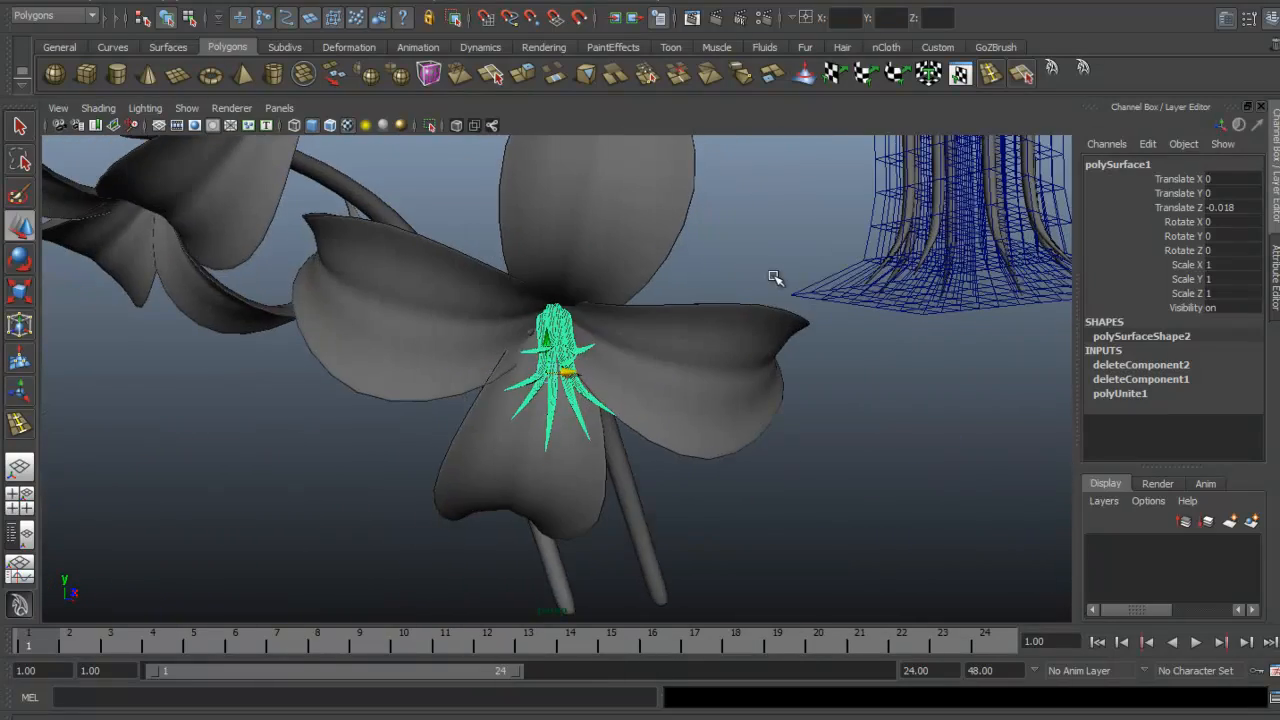
Step: Check the stamens inside the flower, reselect the stamen mesh and delete its history
click(776, 280)
scroll(774, 280, down, 3)
alt+drag(760, 280, 588, 360)
click(588, 360)
alt+drag(743, 306, 714, 320)
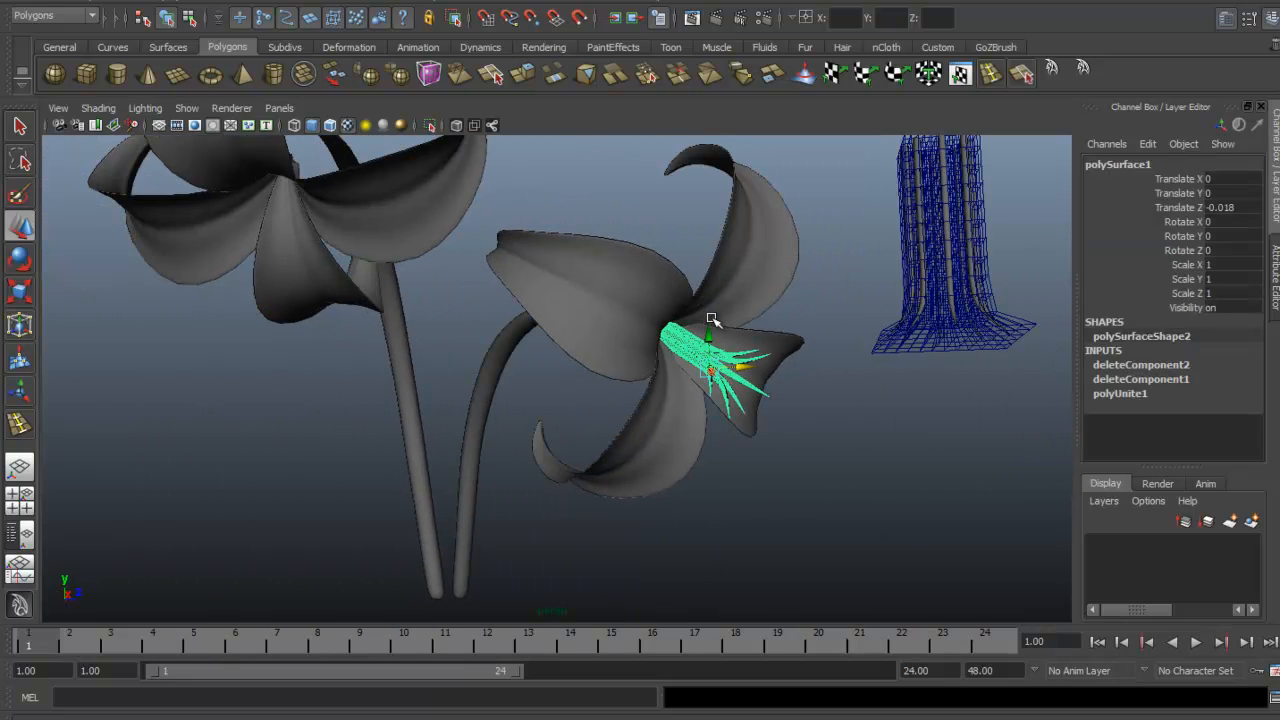
key(alt+shift+d)
Step: Duplicate the stamen mesh and place the copy near the upright-stemmed flower at Translate X -0.839, Z -1.591 and Rotate X 38.726
alt+drag(791, 380, 262, 363)
drag(522, 397, 396, 440)
key(e)
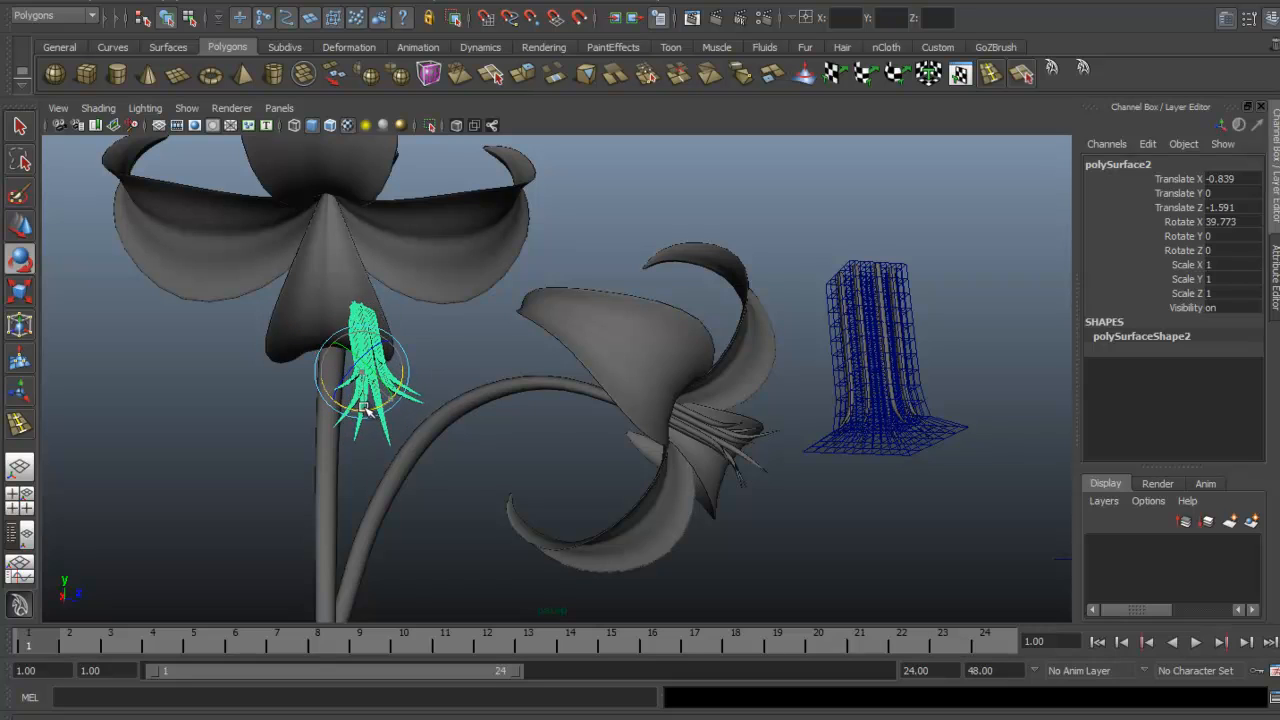
alt+drag(294, 400, 563, 400)
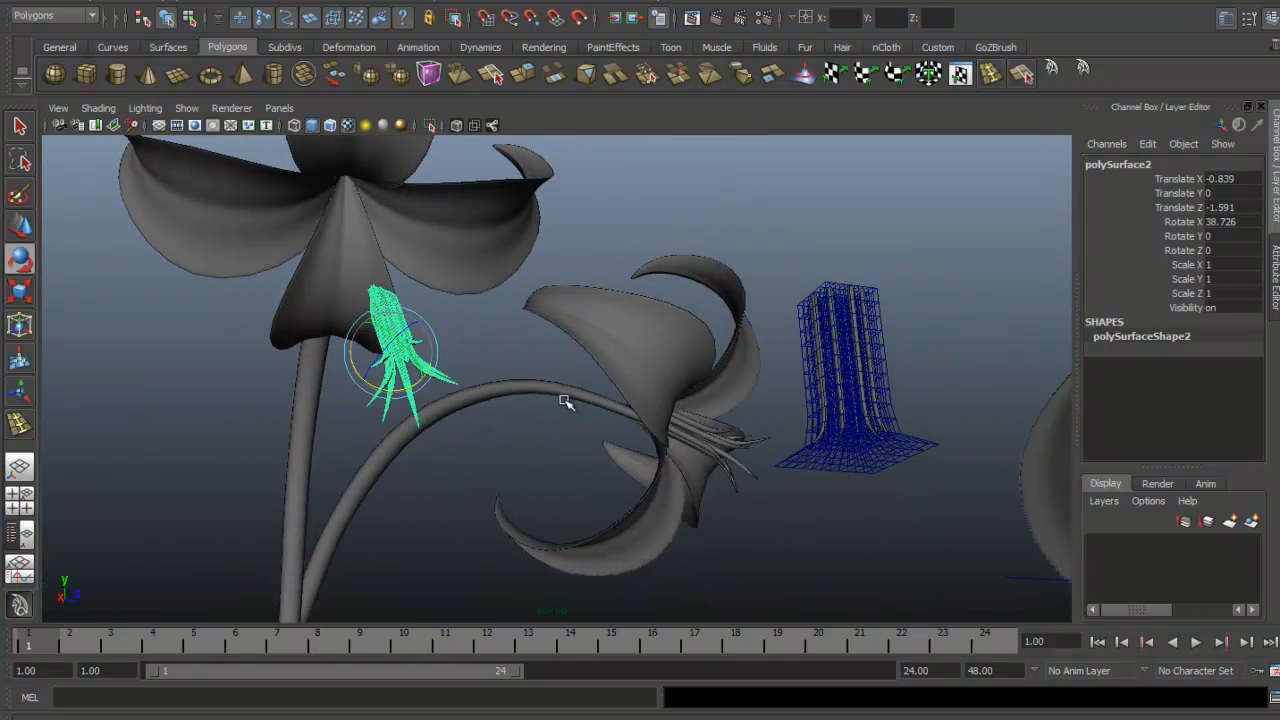
Step: Move the duplicated stamens up toward the upright-stemmed flower's centre, at Translate X -0.77, Y 0.517, Z -1.749
key(w)
drag(409, 372, 344, 235)
alt+middle_drag(344, 235, 440, 300)
alt+right_drag(440, 300, 460, 251)
alt+drag(460, 251, 550, 388)
alt+drag(550, 388, 620, 400)
alt+drag(503, 400, 480, 370)
Step: Tilt the duplicated stamens to Rotate X 58.543 and move them deeper into the flower at Translate Y 0.528, Z -1.822
key(e)
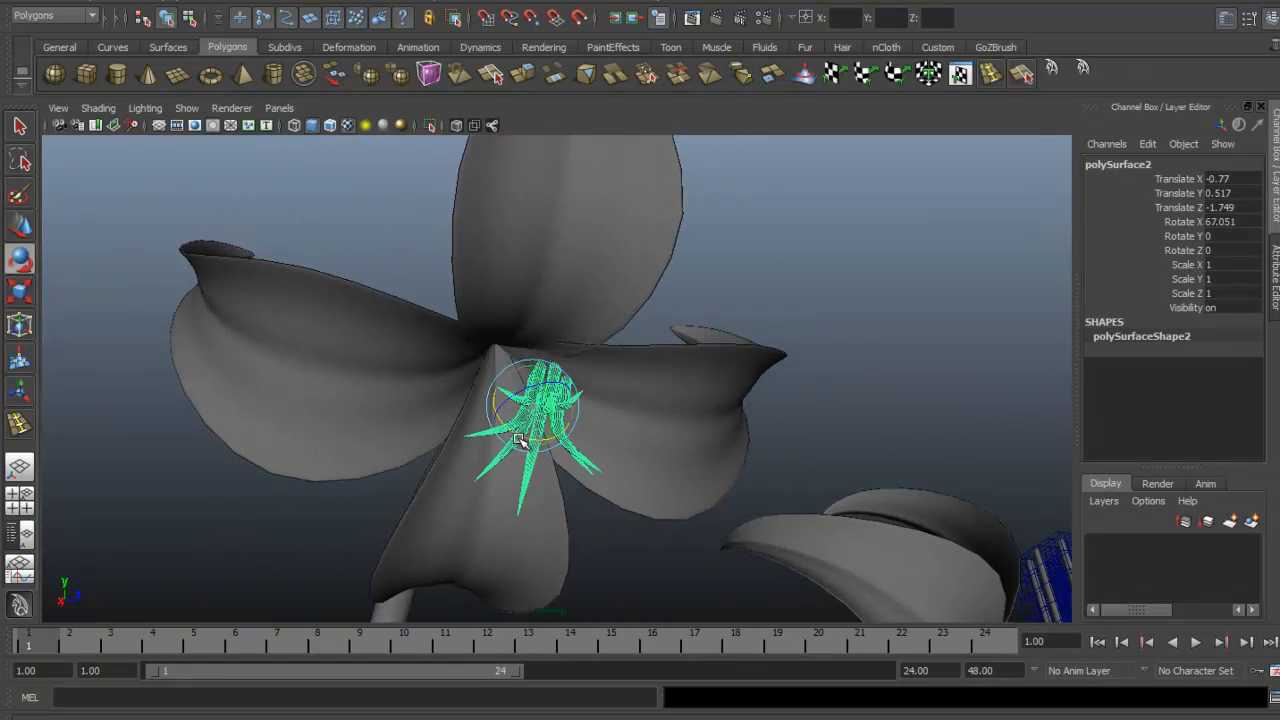
alt+drag(536, 440, 520, 354)
key(w)
click(757, 352)
click(521, 357)
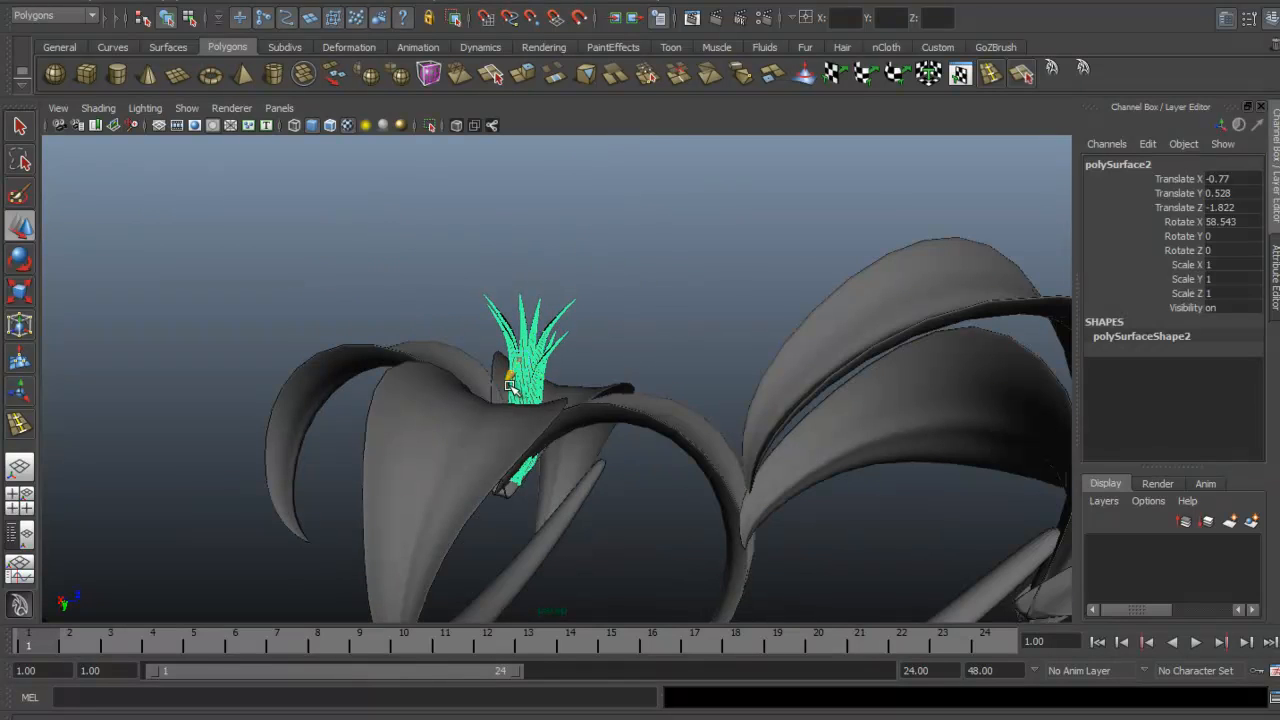
Step: Centre the duplicated stamens between the four petals at Translate X -0.715, Y 0.577, Z -1.83
alt+drag(493, 367, 456, 286)
drag(522, 352, 520, 531)
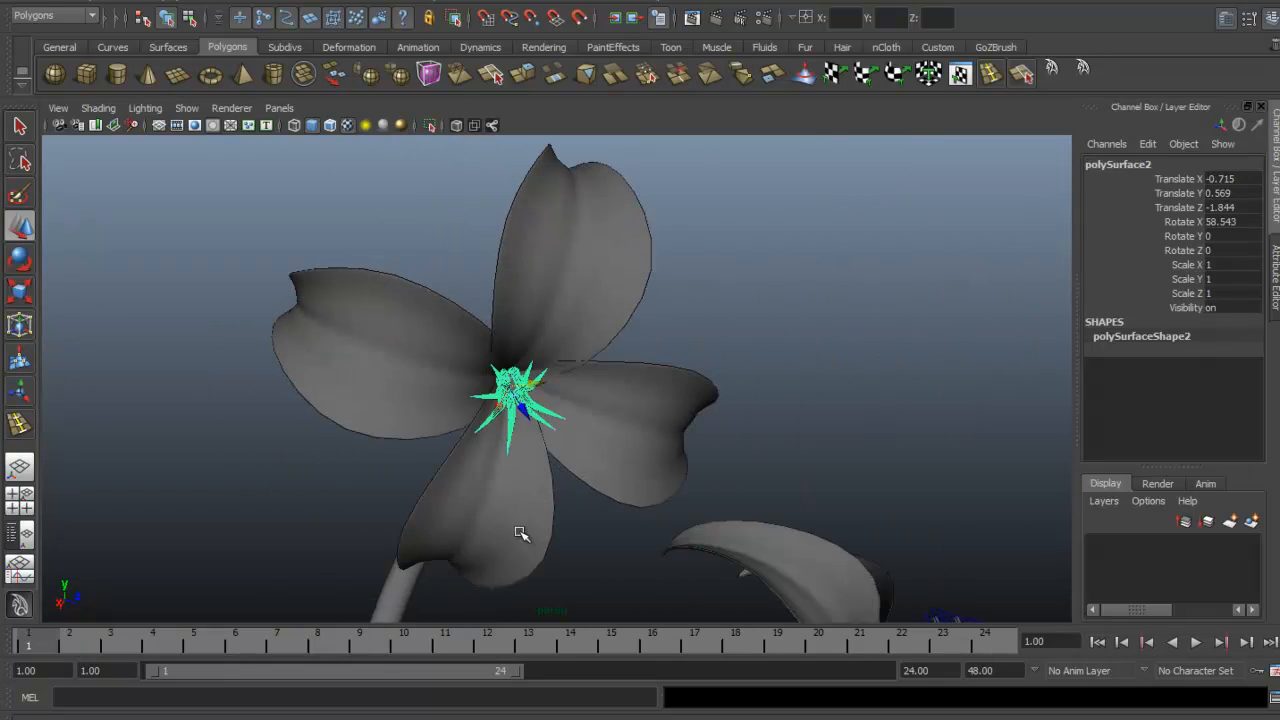
click(654, 297)
click(557, 398)
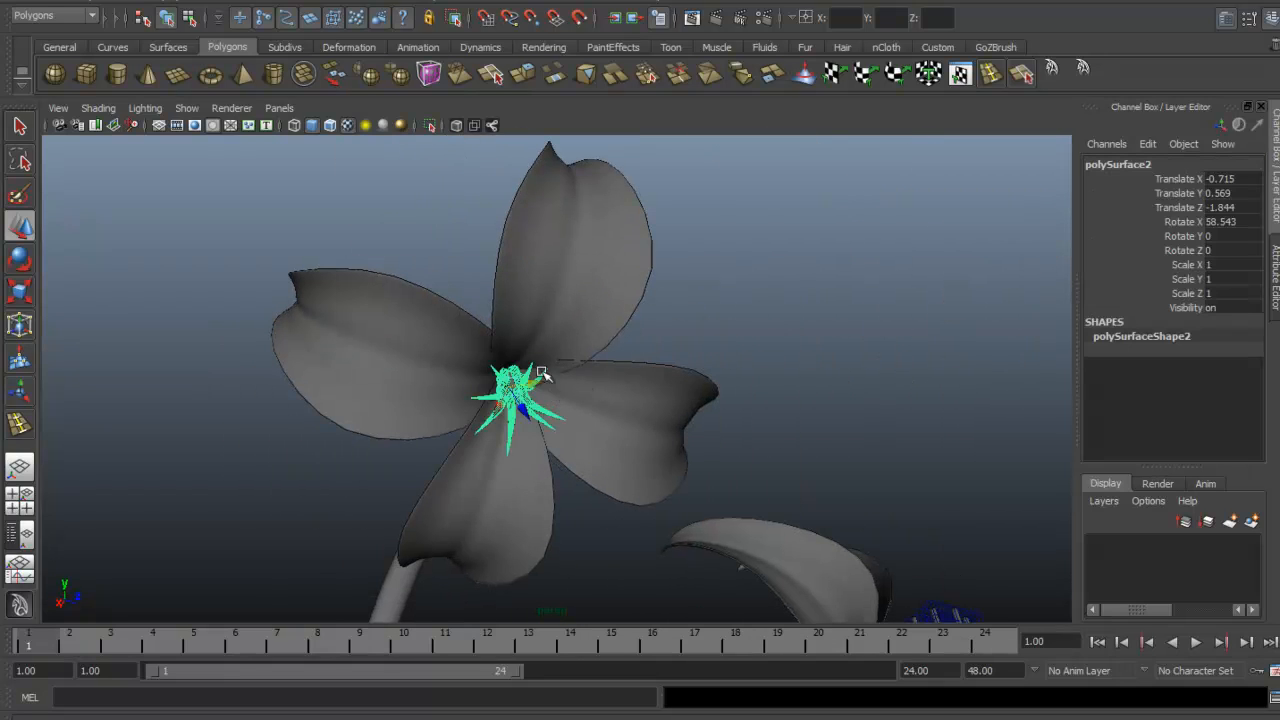
alt+drag(557, 398, 524, 390)
Step: From the bookmarked side view, rotate the duplicated stamens to X 40.18 and place them at Translate Y 0.615, Z -1.798
click(101, 110)
mouse_move(58, 108)
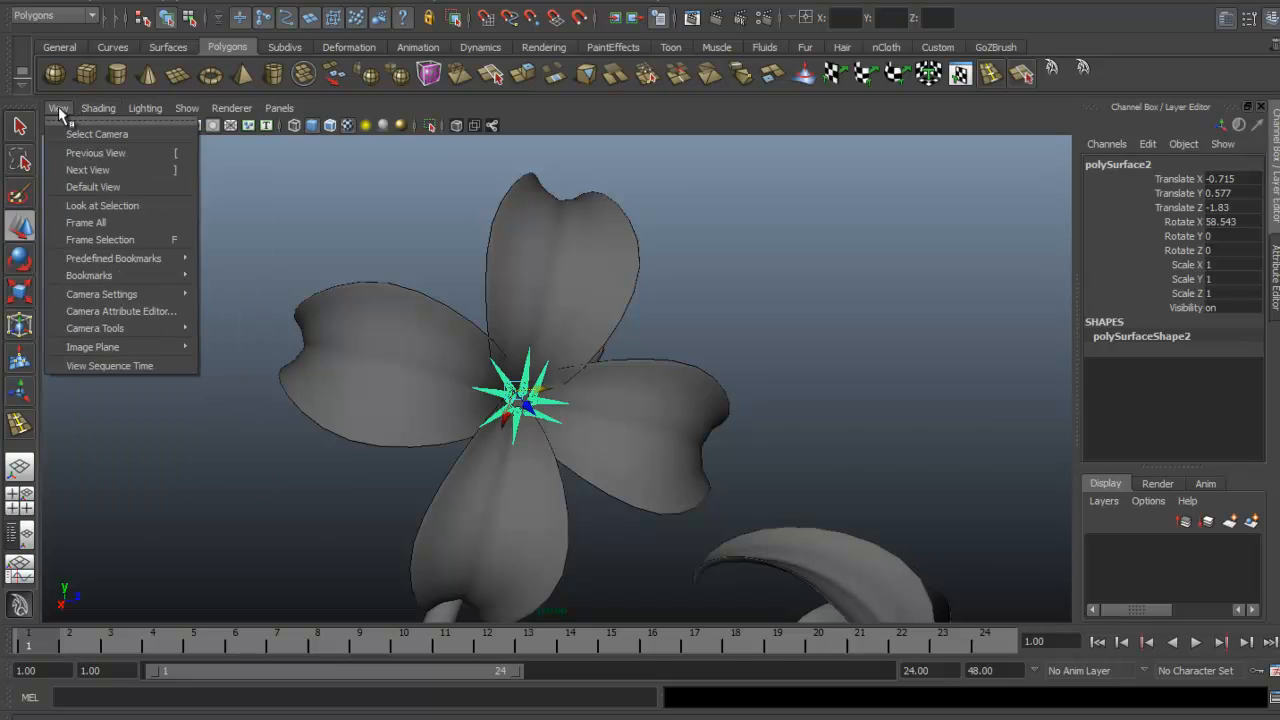
mouse_move(133, 278)
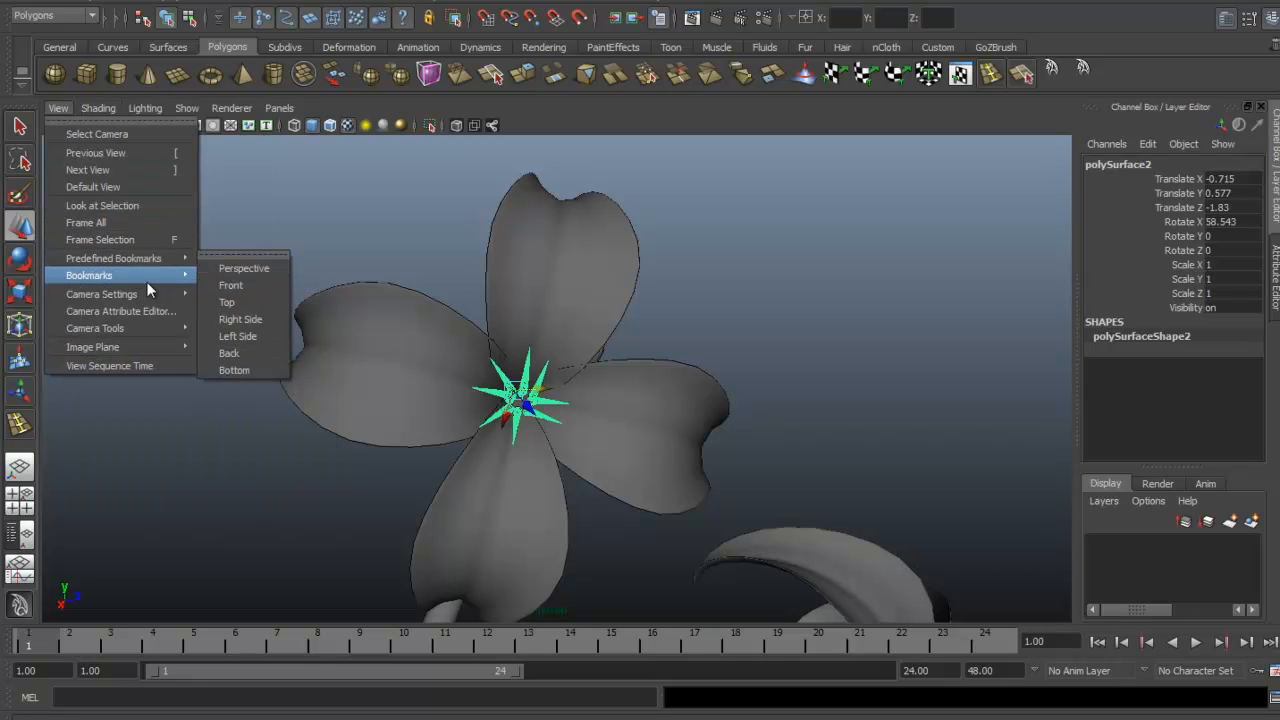
click(252, 310)
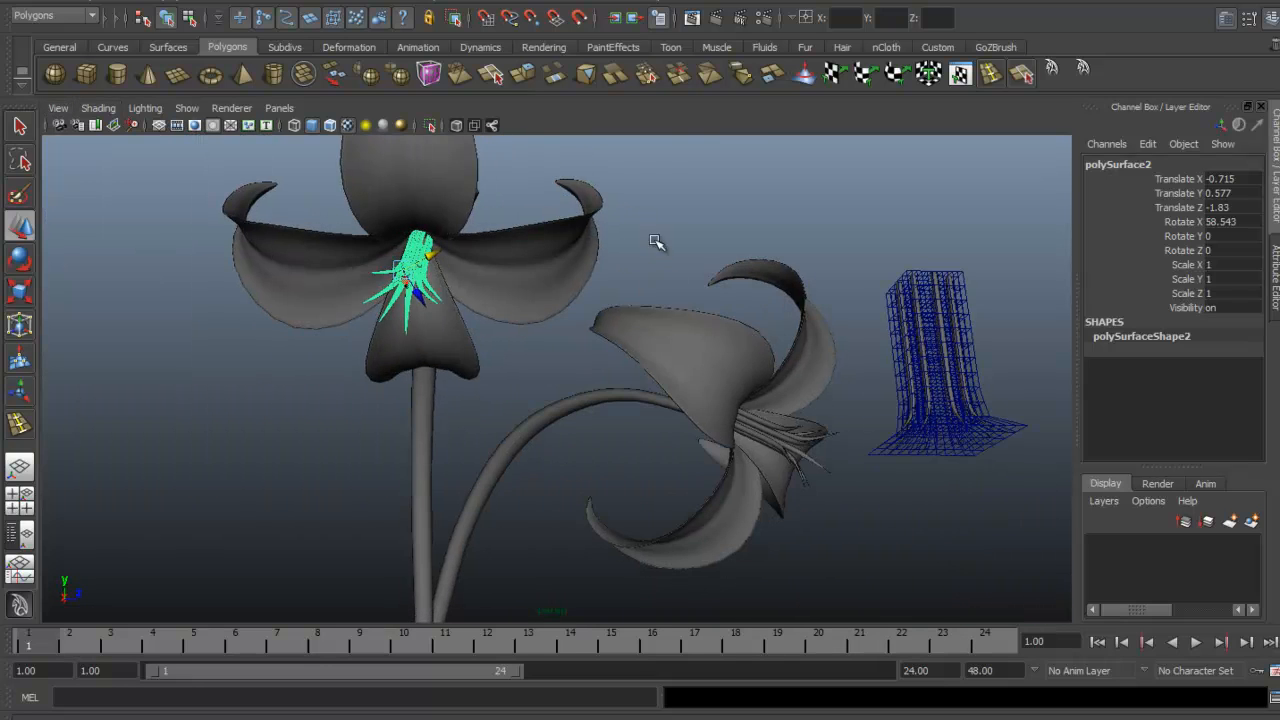
click(614, 206)
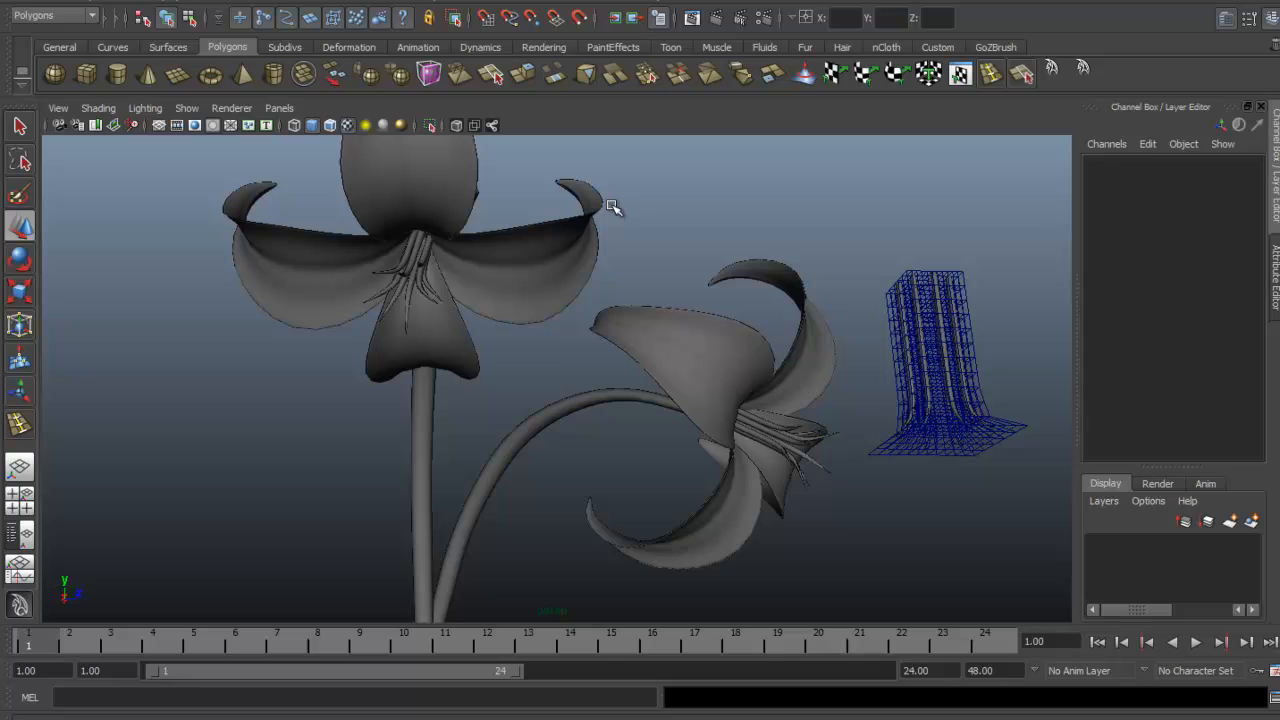
click(421, 282)
key(e)
drag(418, 311, 430, 240)
key(w)
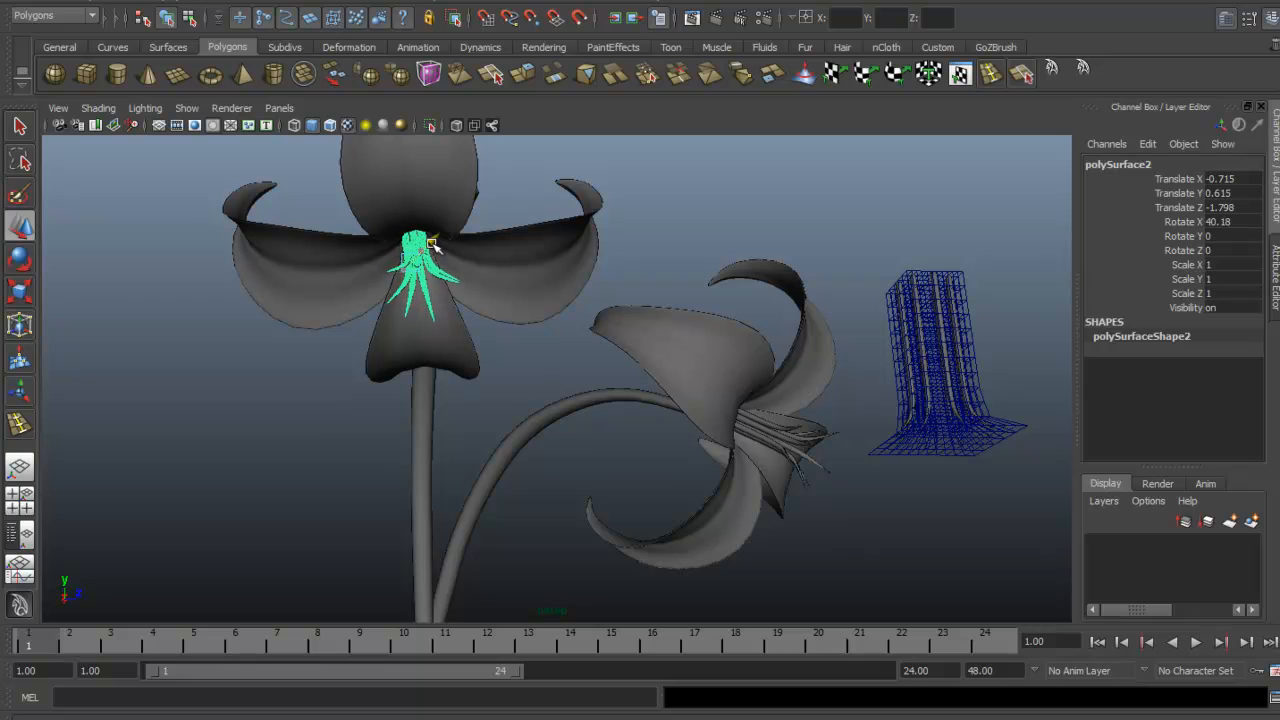
click(686, 254)
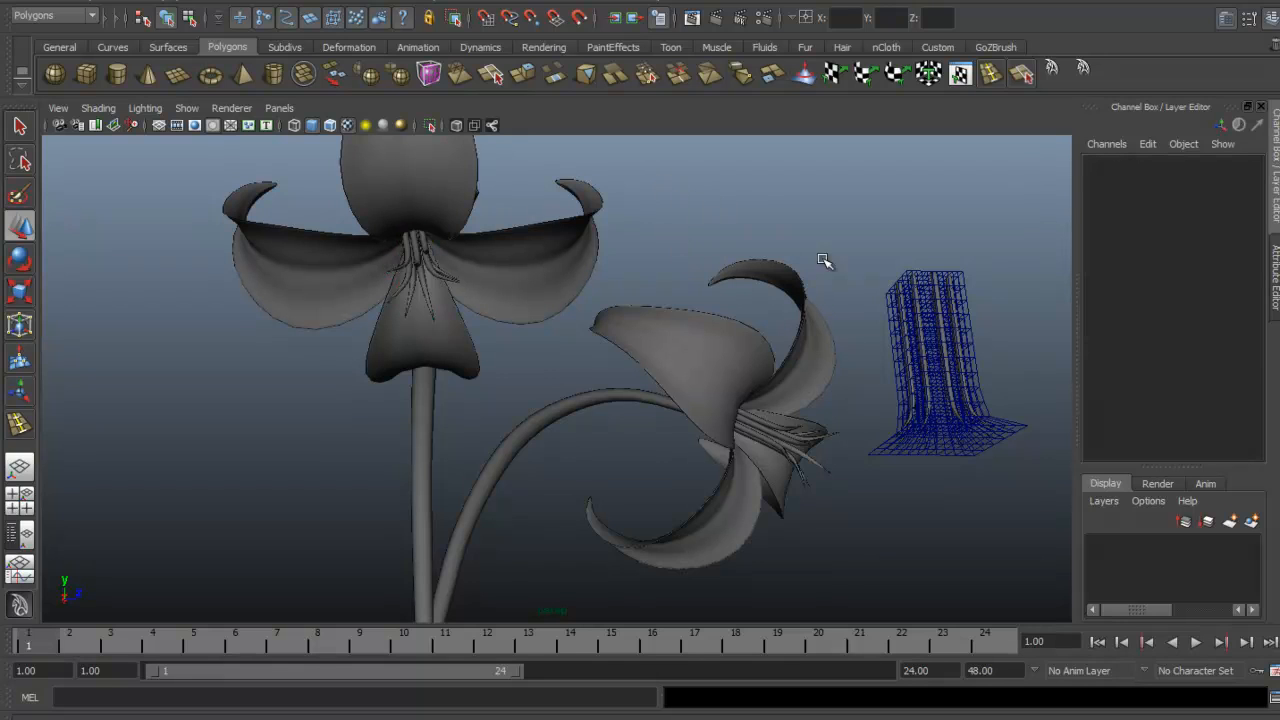
Step: Delete the spare lattice-enclosed stamen bundle standing beside the bent-stem flower
click(946, 397)
key(Delete)
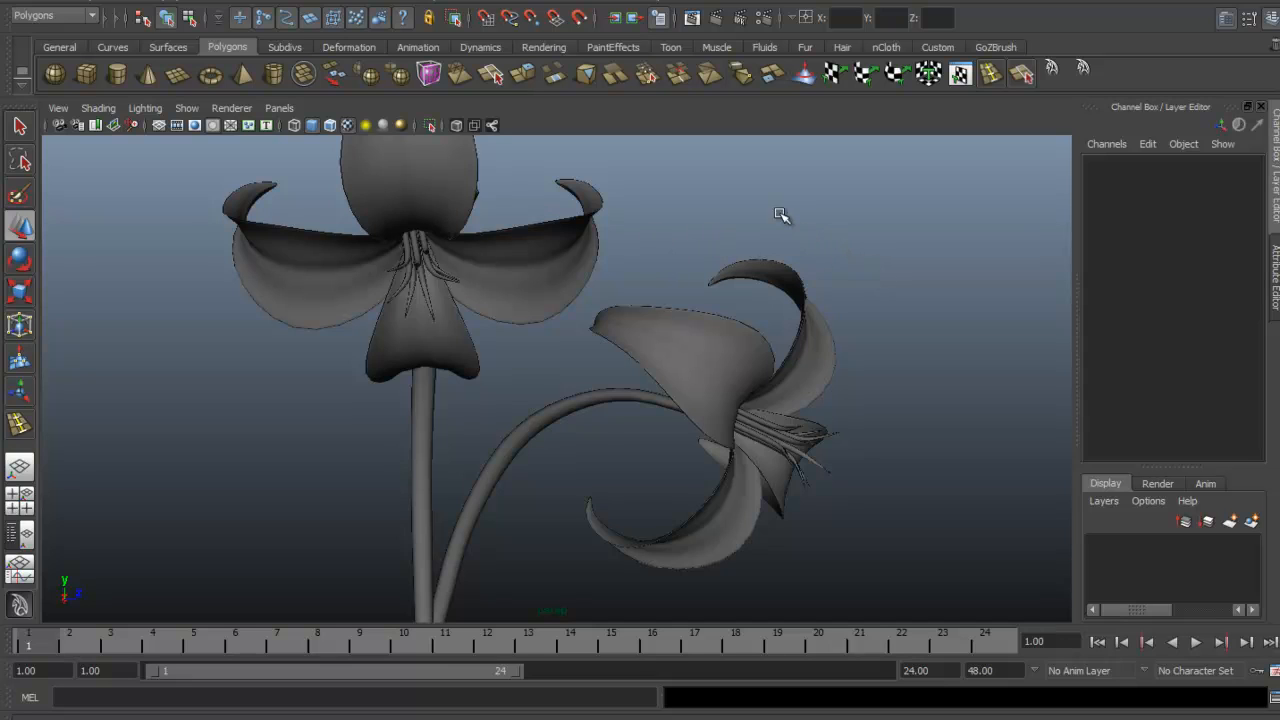
alt+middle_drag(780, 217, 784, 228)
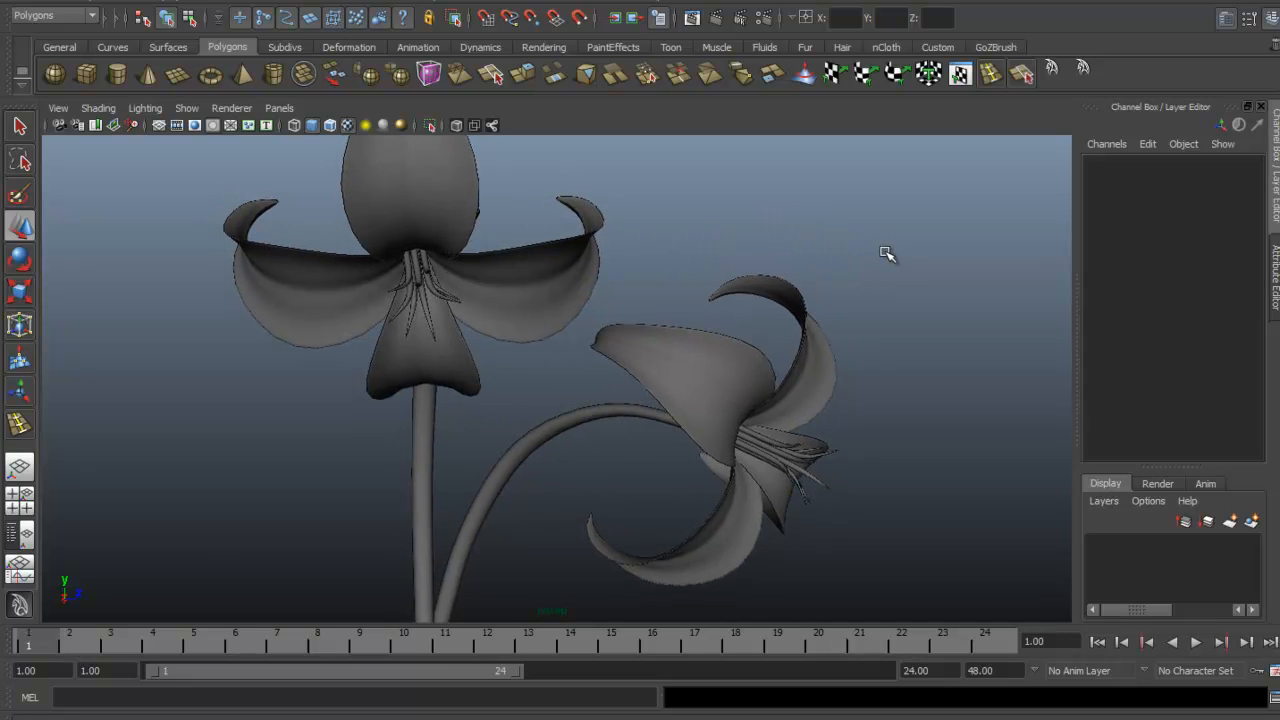
Step: Compare the modelled flowers and stamens with the panther lily reference image in the browser
key(alt+Tab)
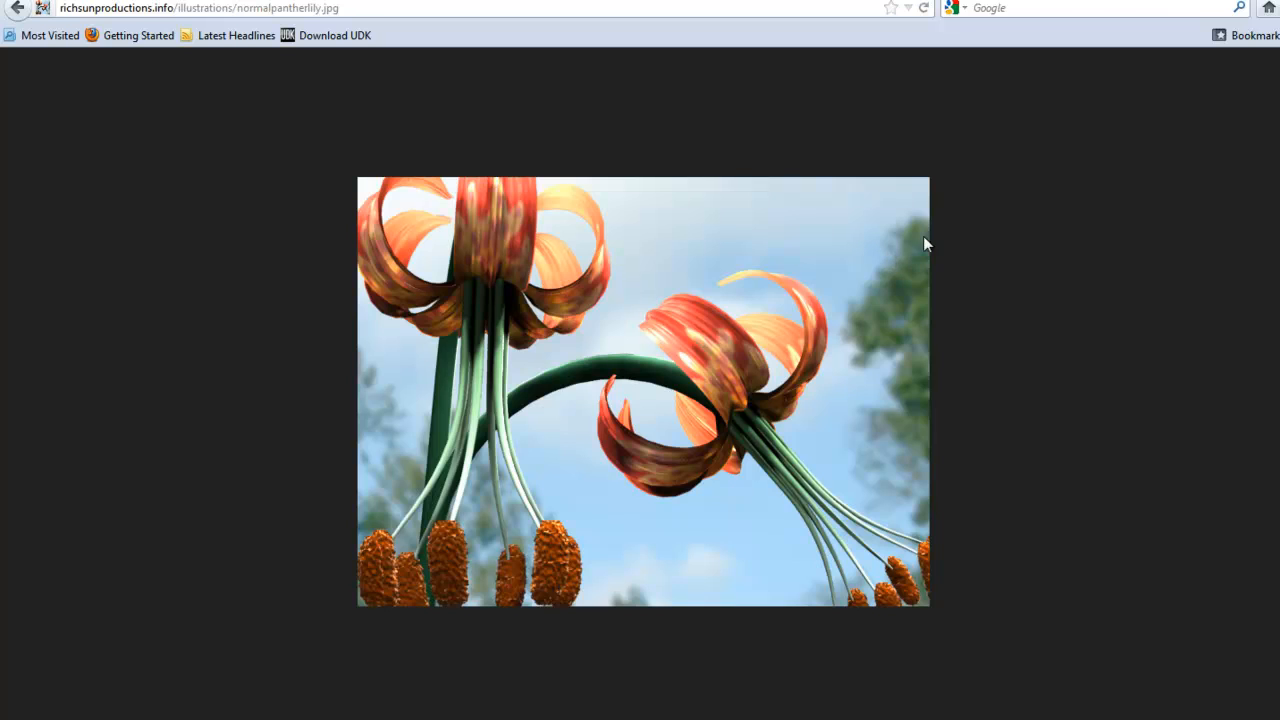
key(alt+Tab)
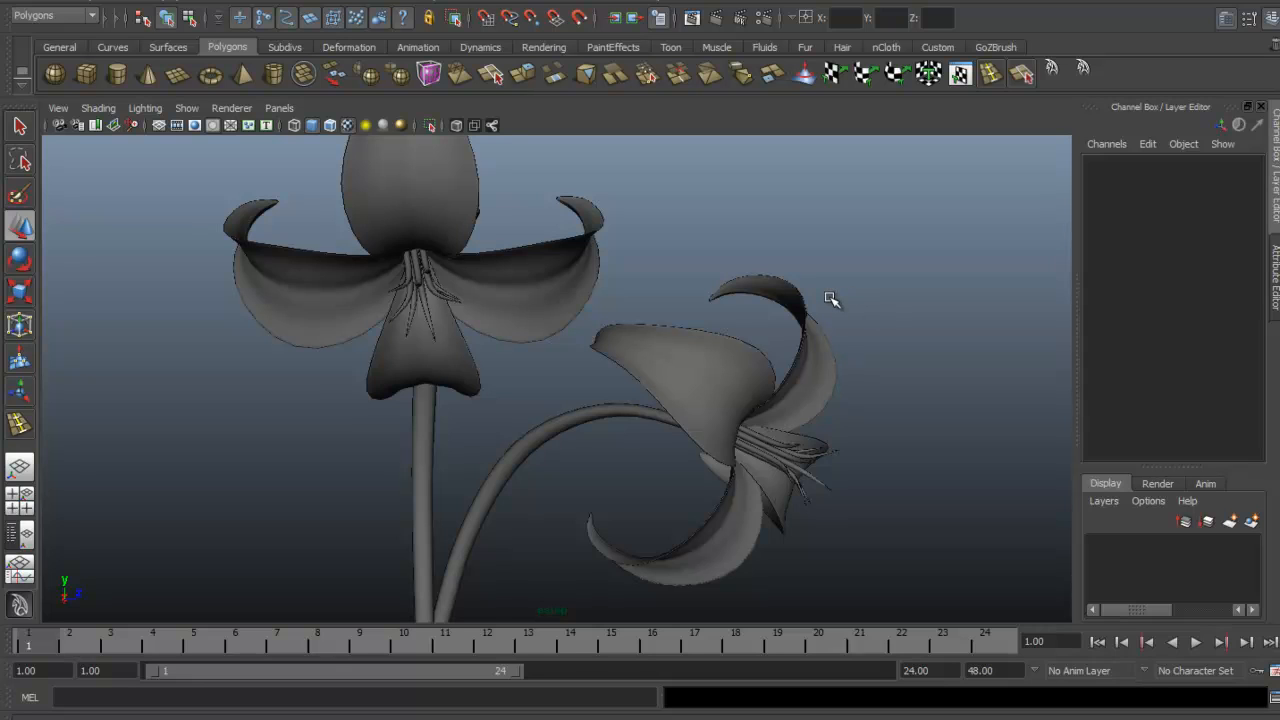
key(alt+Tab)
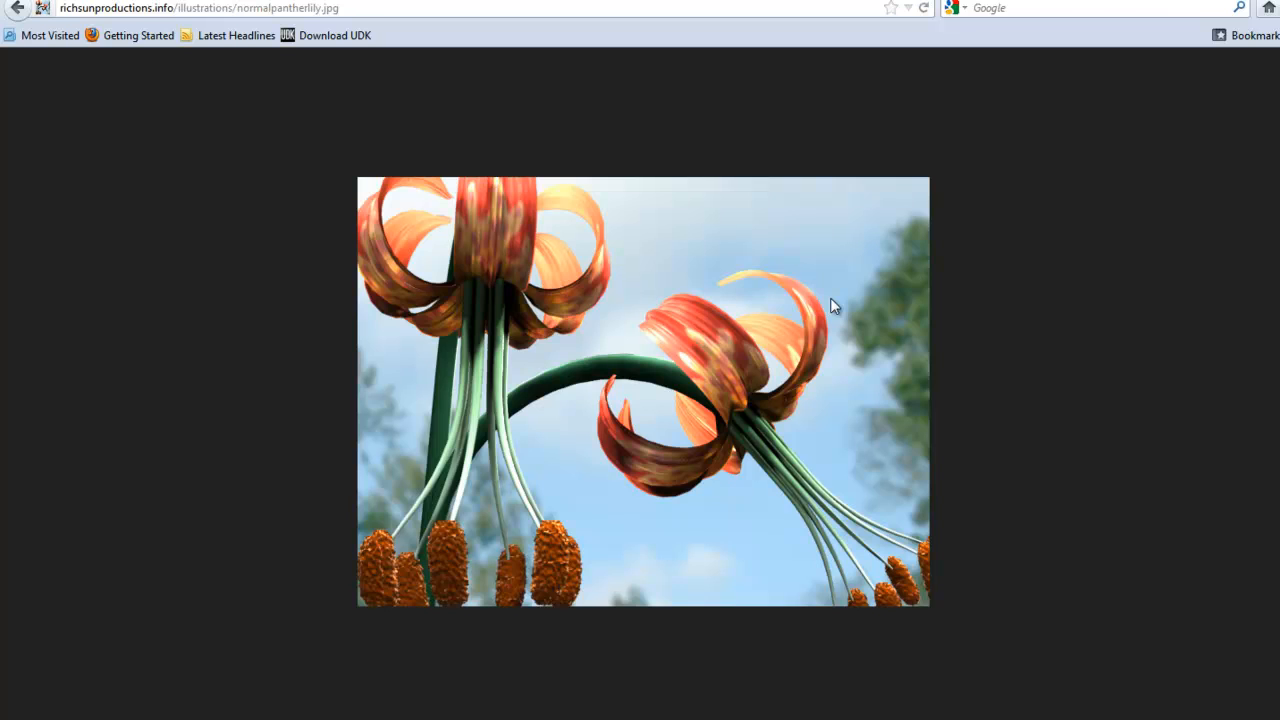
key(alt+Tab)
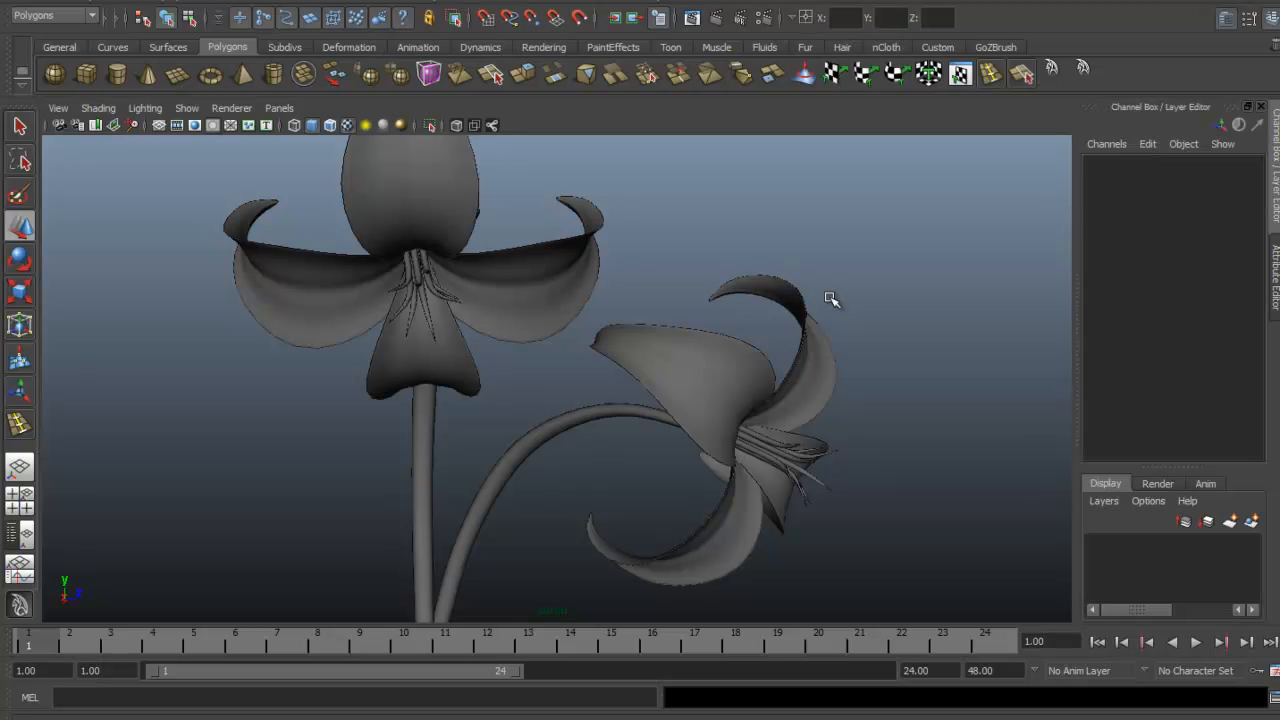
key(alt+Tab)
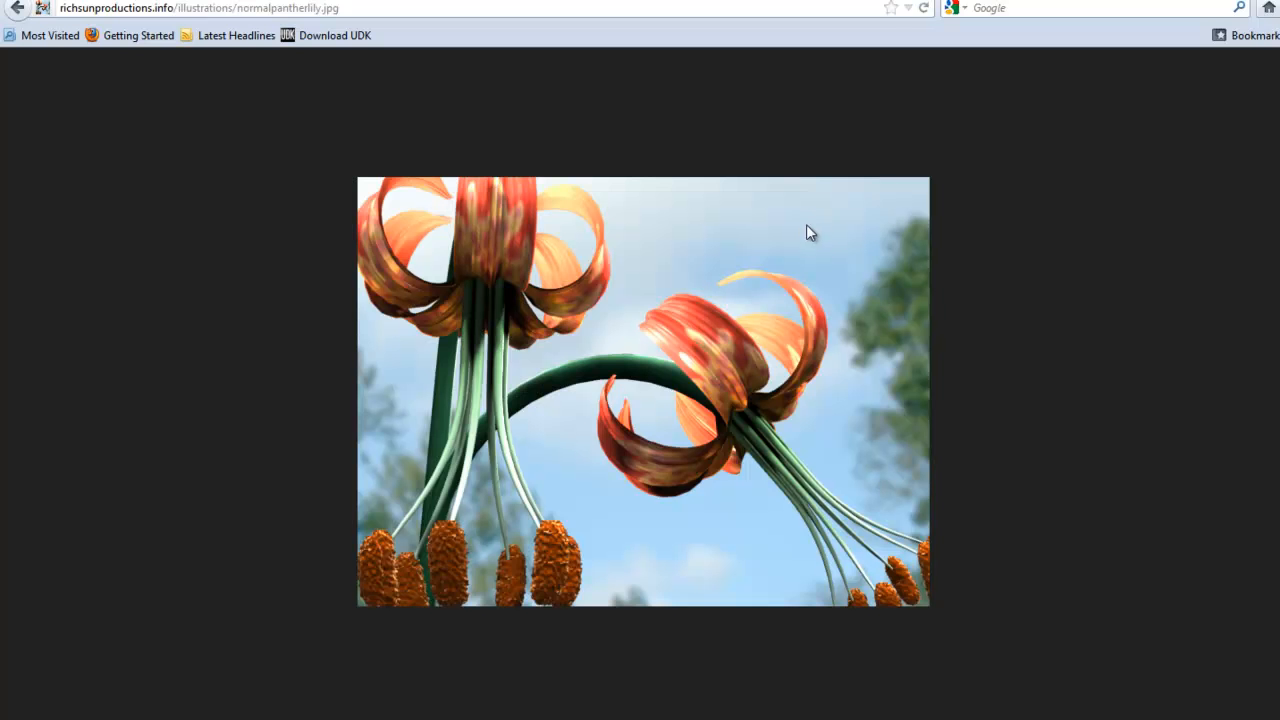
key(alt+Tab)
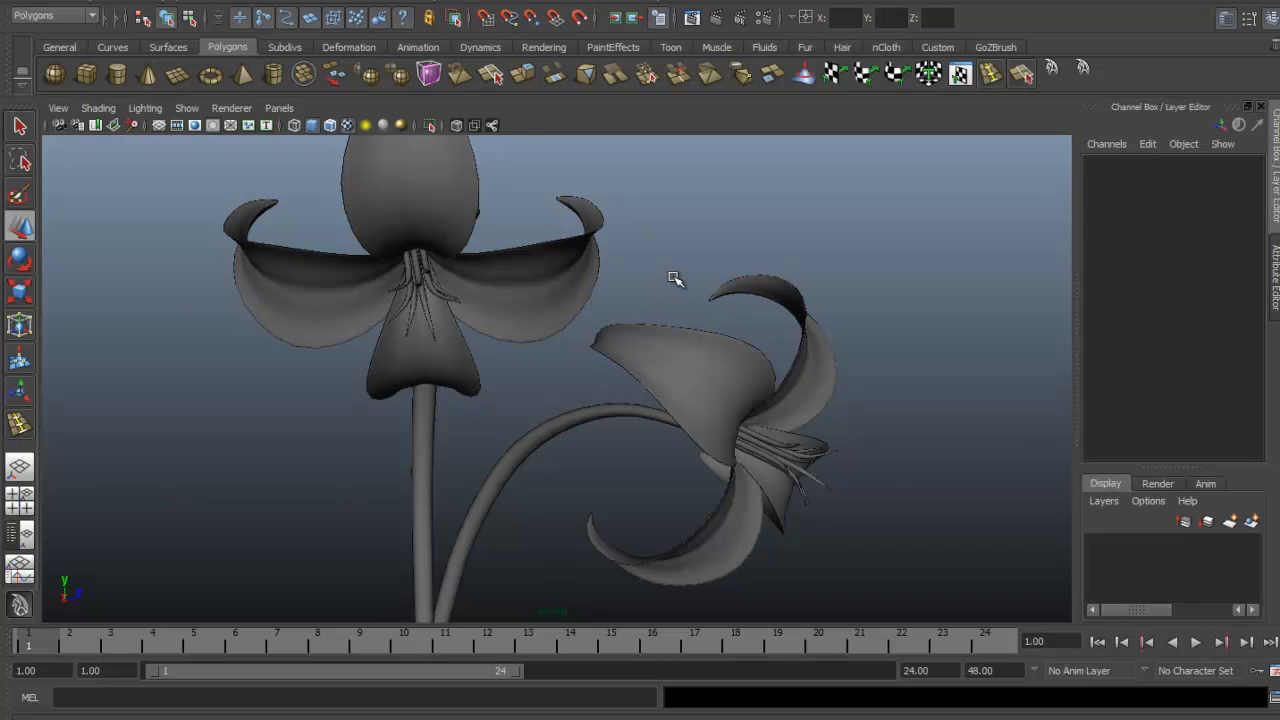
Step: Open the Hypershade and create three new Lambert materials
click(206, 4)
mouse_move(258, 72)
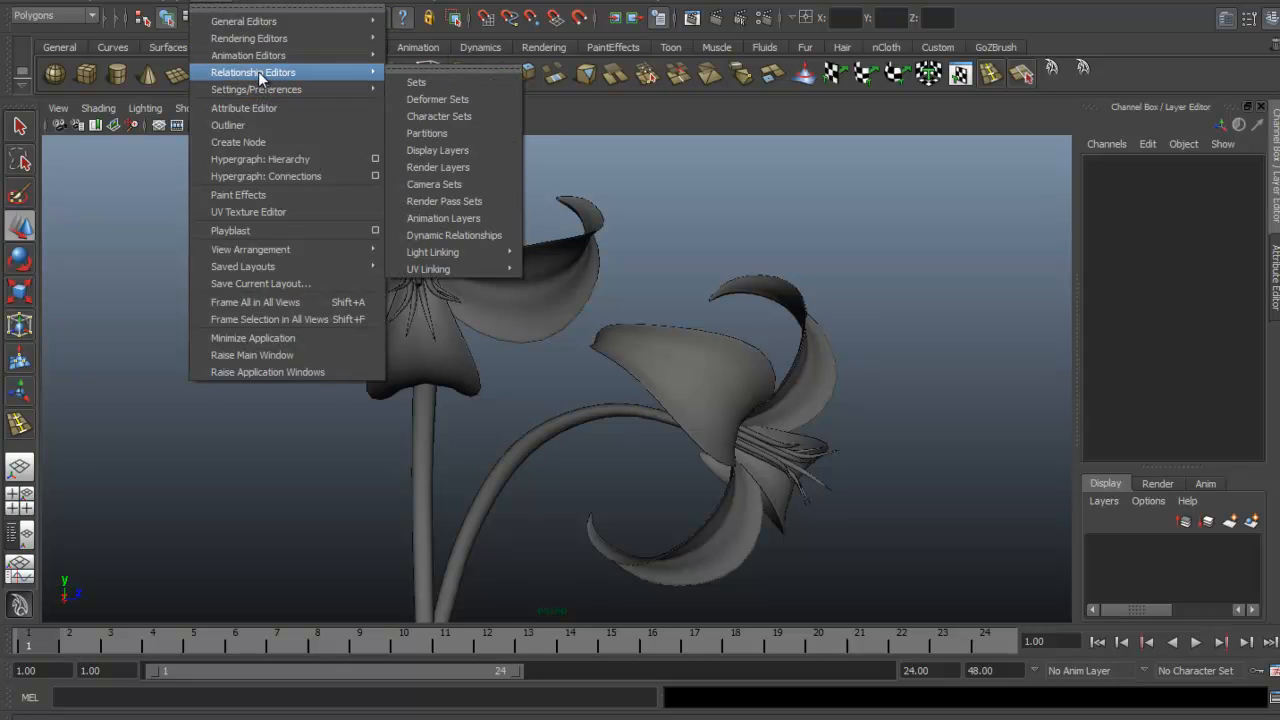
mouse_move(262, 38)
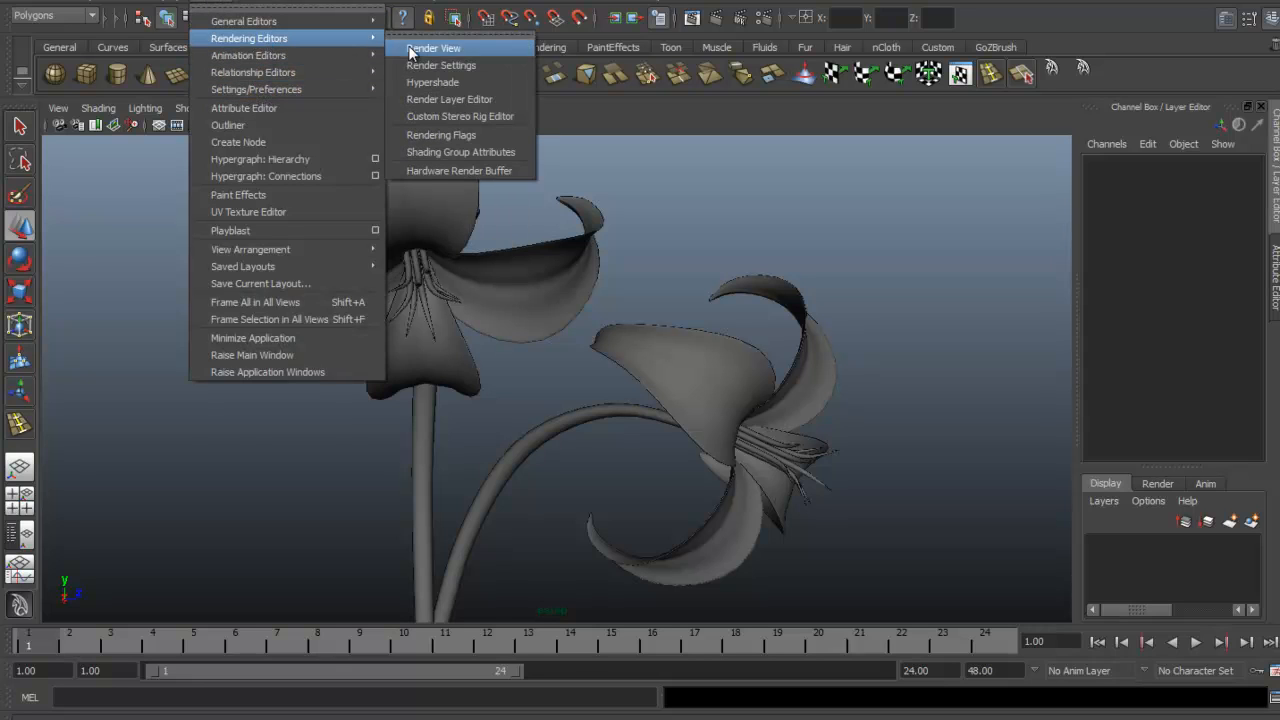
click(442, 82)
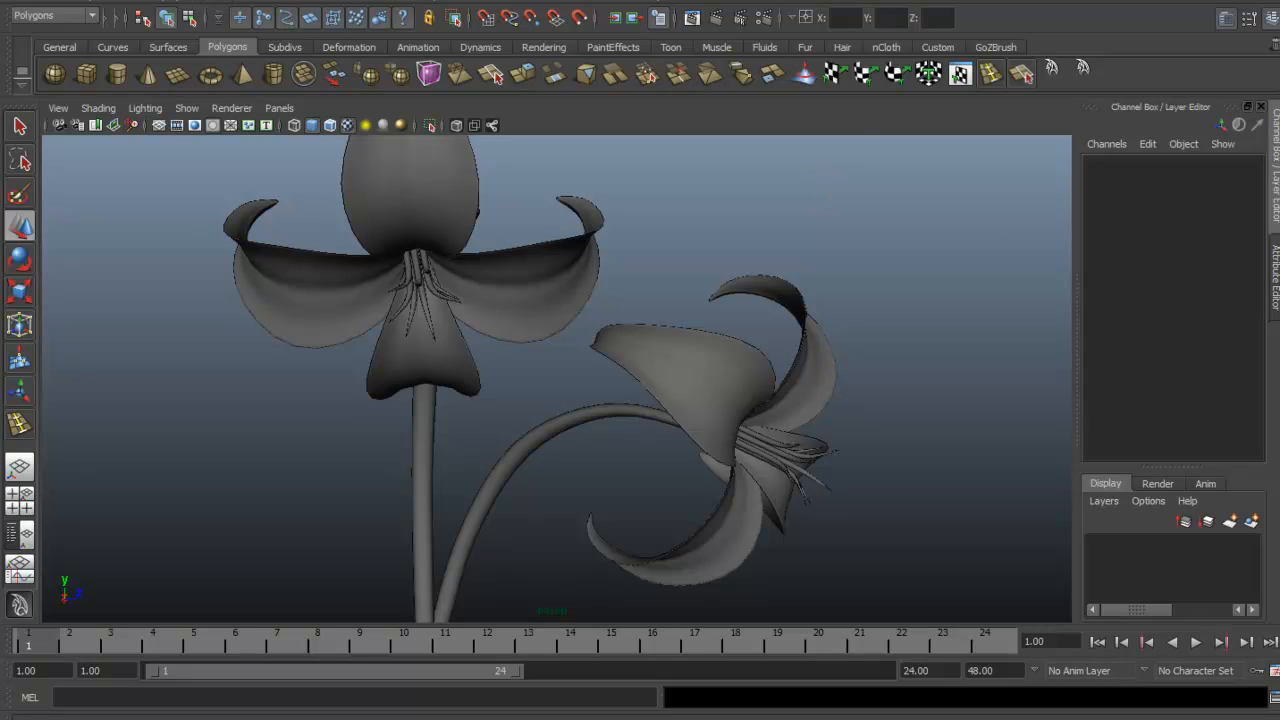
drag(669, 86, 565, 28)
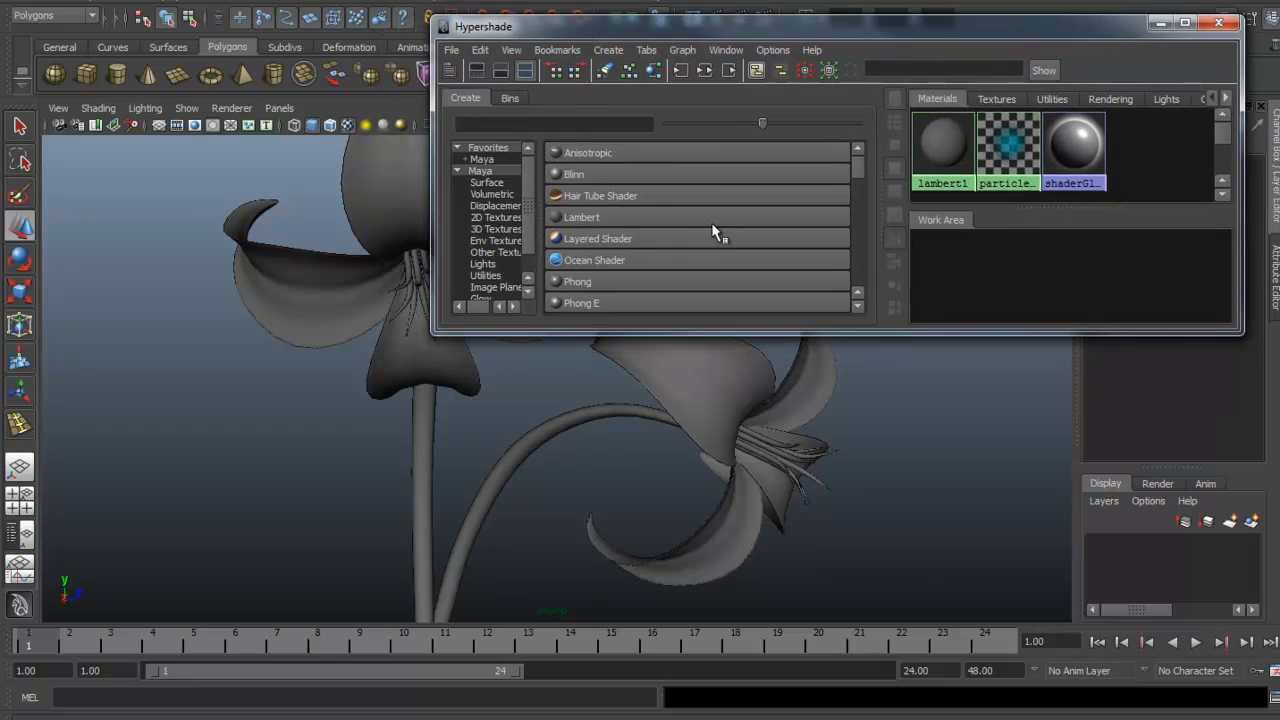
click(586, 217)
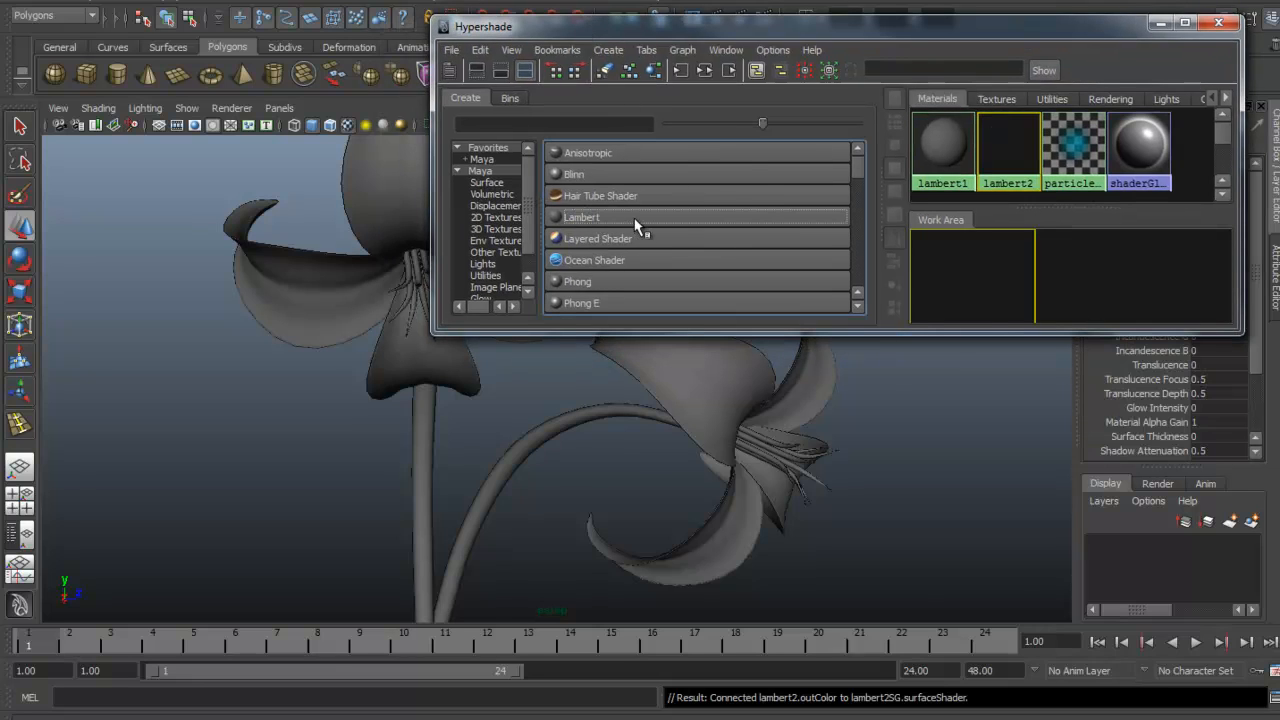
click(604, 217)
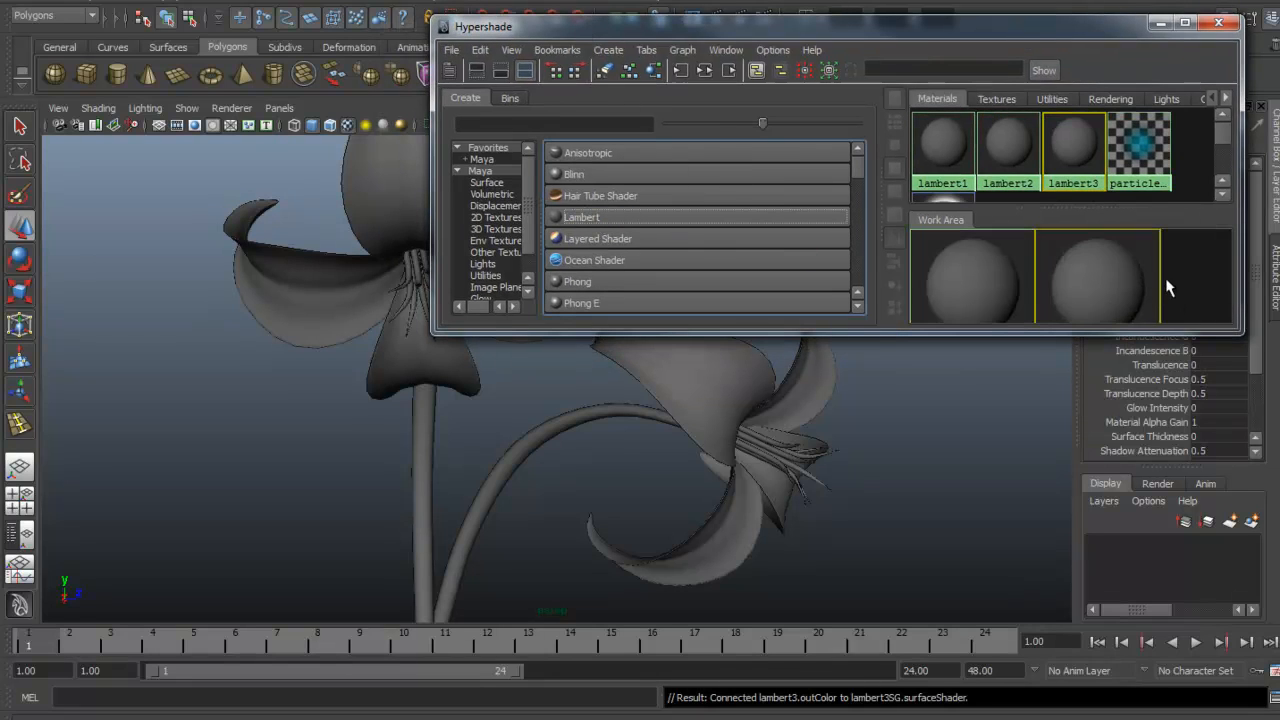
scroll(1166, 278, down, 4)
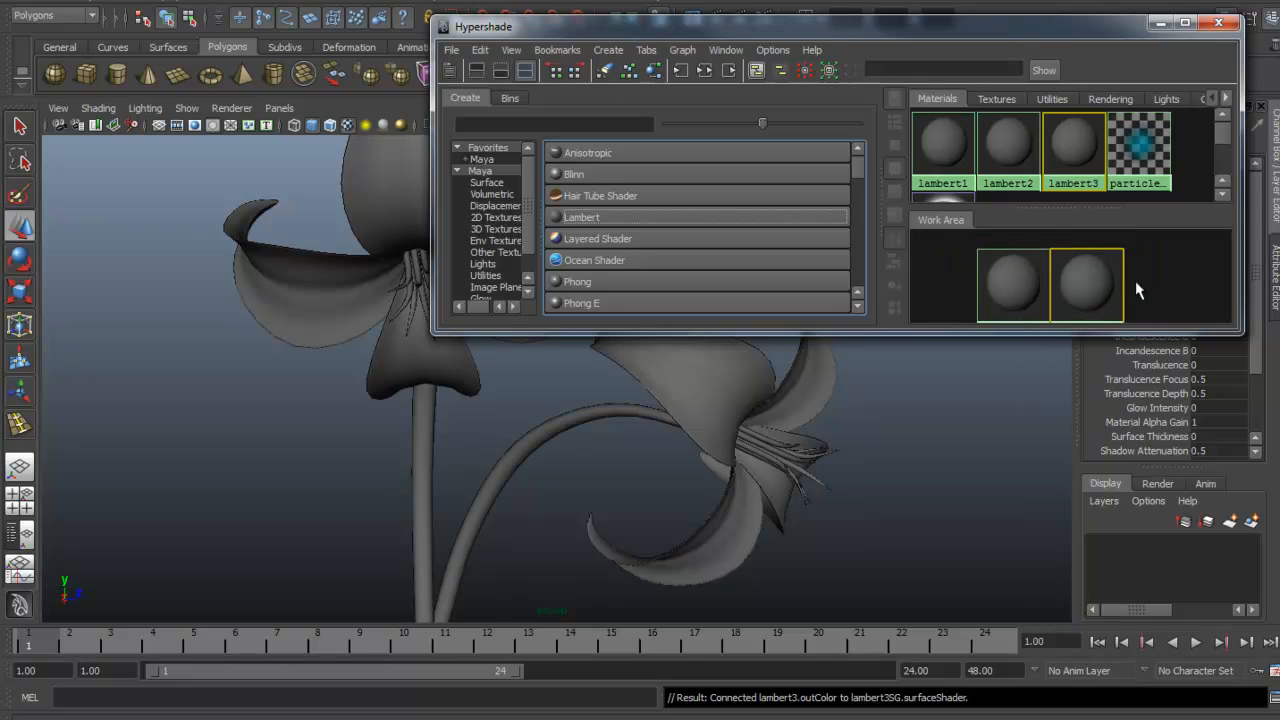
scroll(1135, 285, down, 1)
click(595, 216)
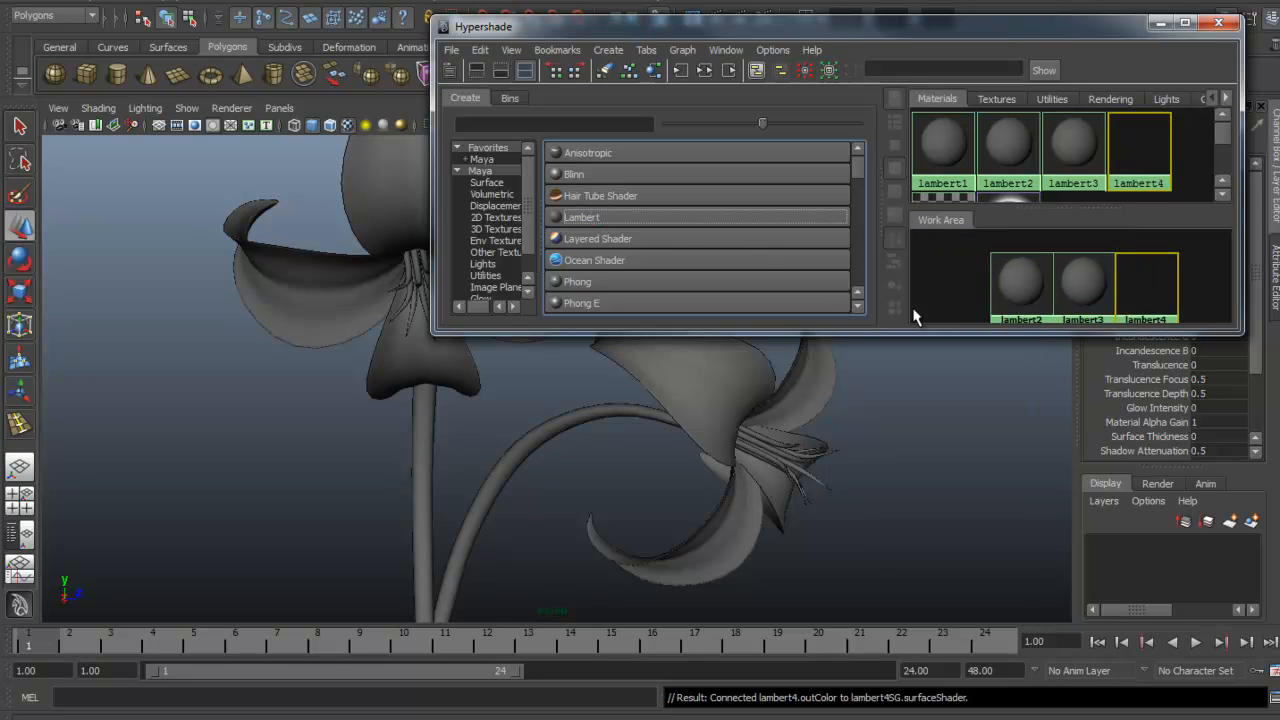
Step: Set the colour of the lambert2 material to a bright, fully saturated orange
click(1008, 296)
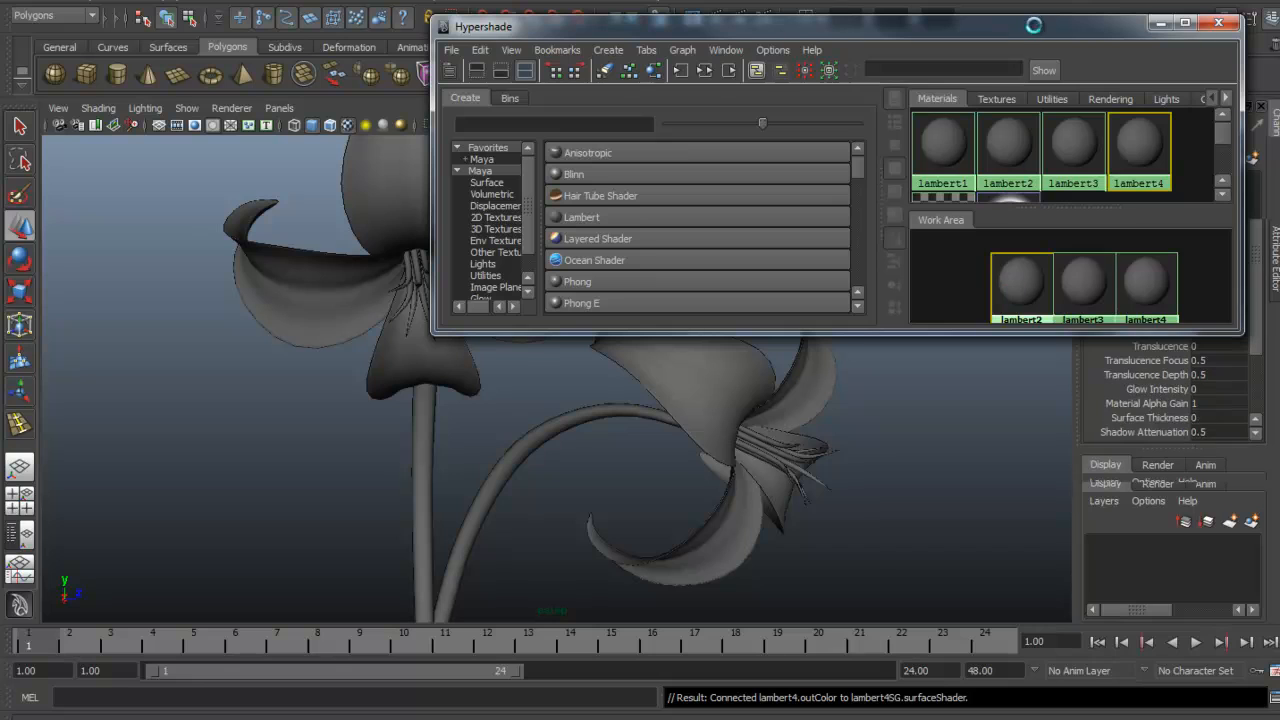
drag(1105, 34, 749, 36)
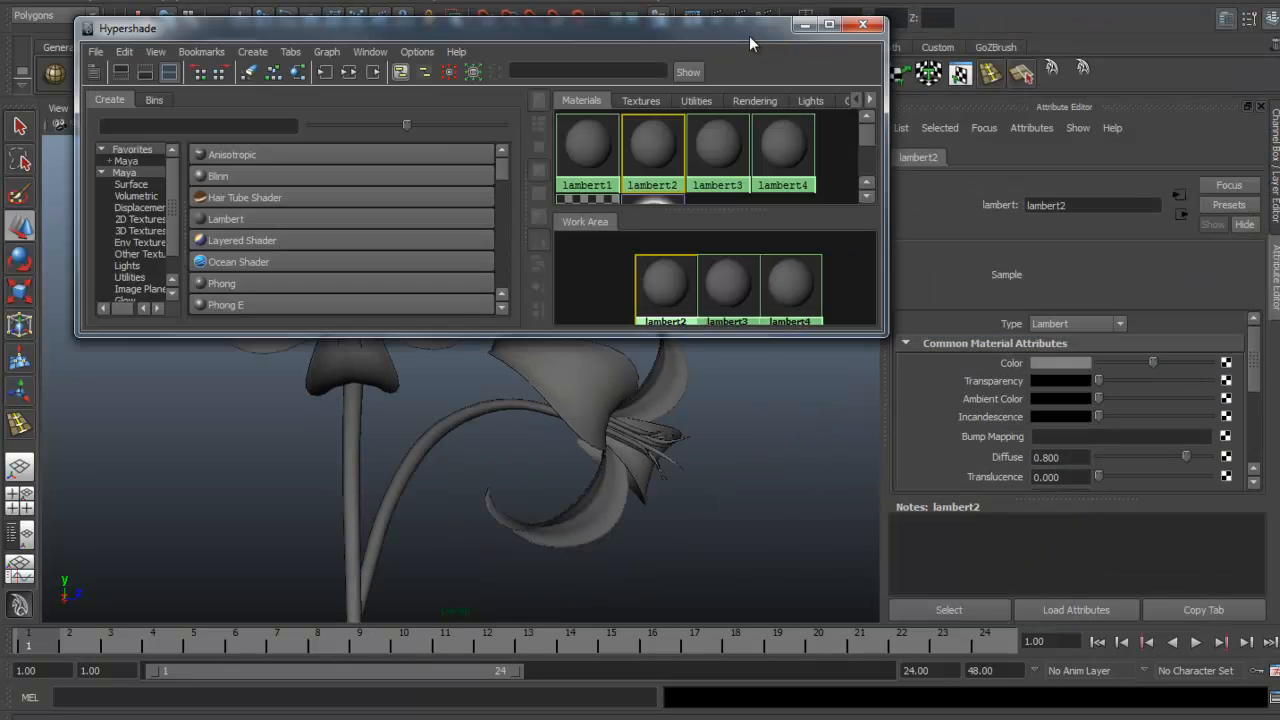
click(1060, 362)
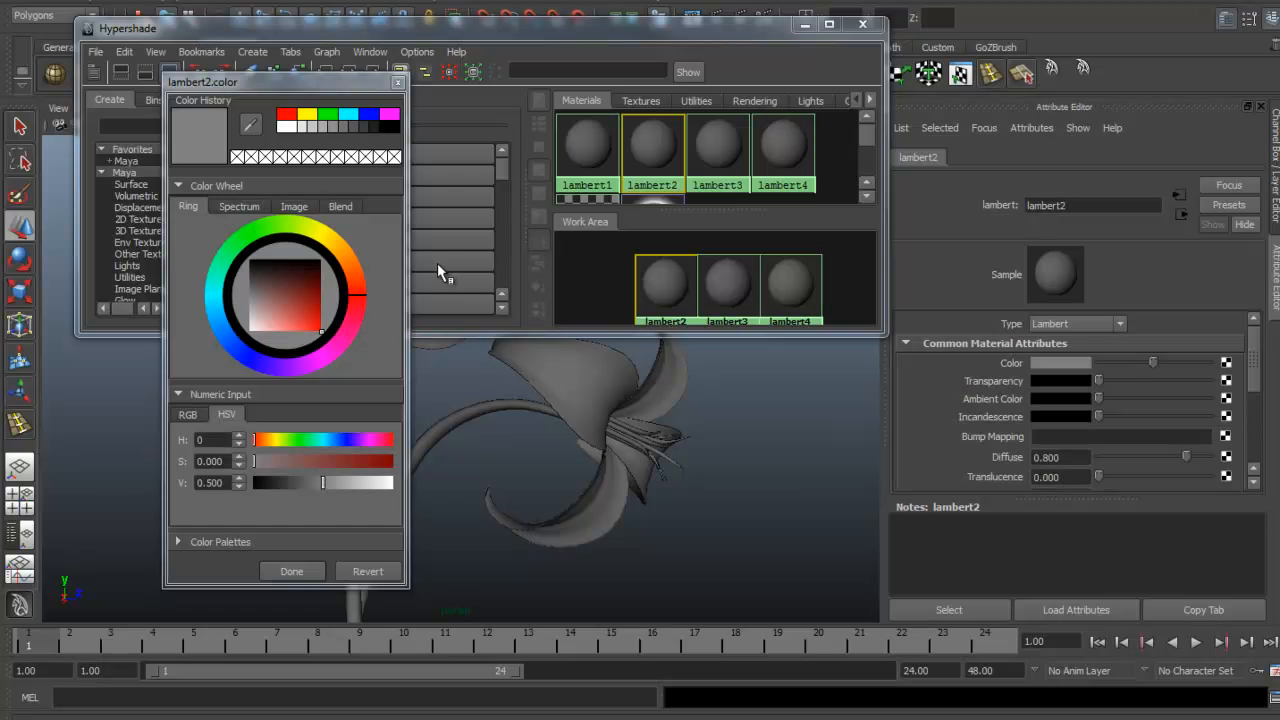
drag(343, 291, 351, 262)
click(291, 571)
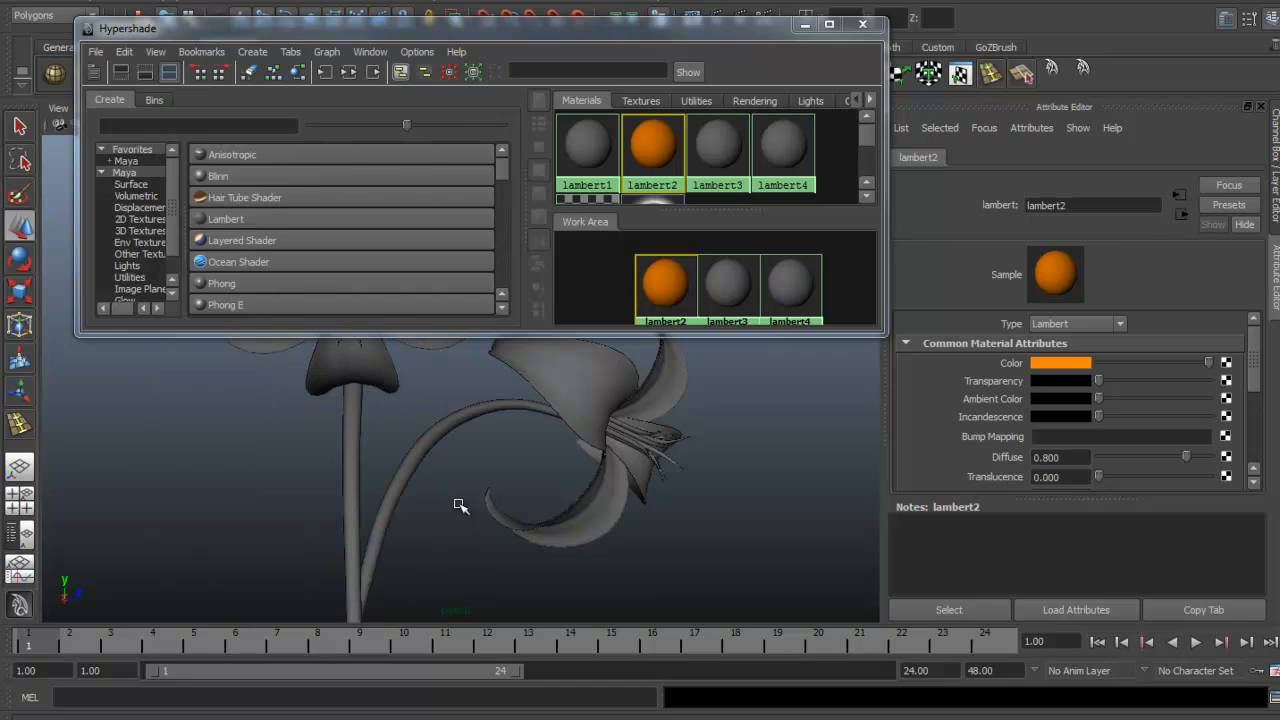
Step: Check the stem colour in the browser's reference image and set lambert3 to dark green, HSV 111, 0.873, 0.456
click(738, 279)
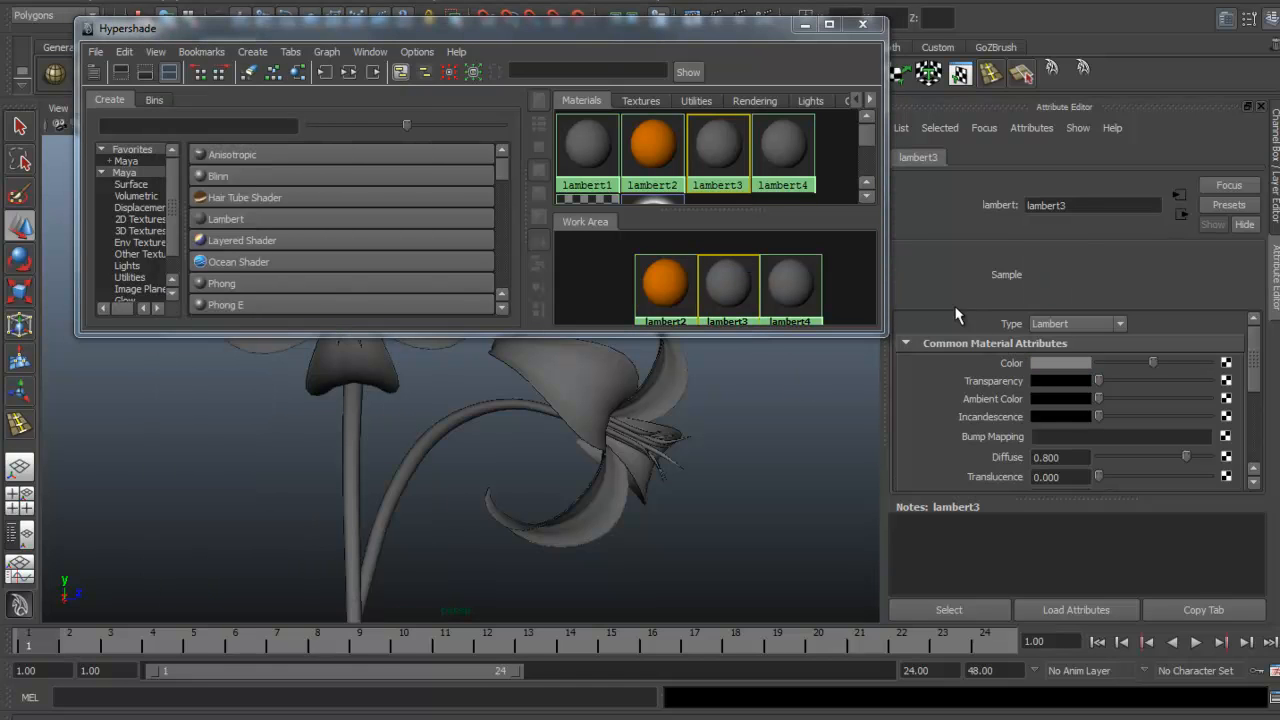
key(alt+Tab)
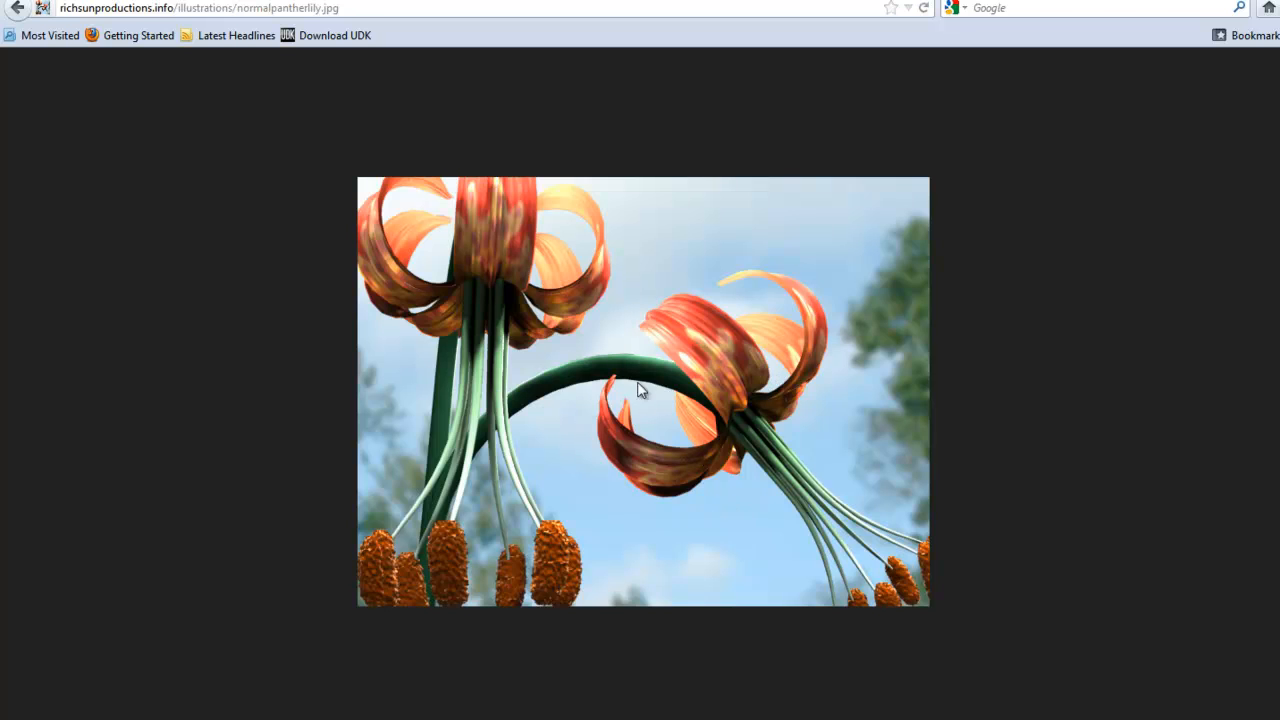
key(alt+Tab)
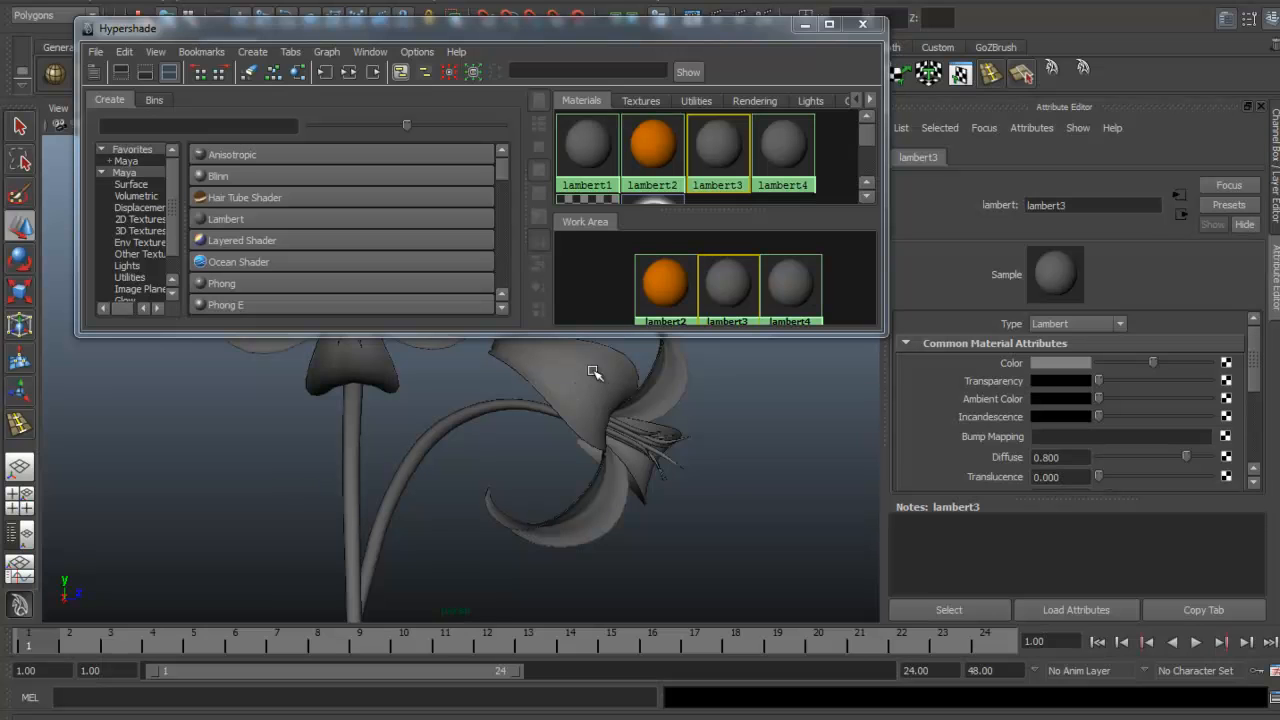
click(1084, 365)
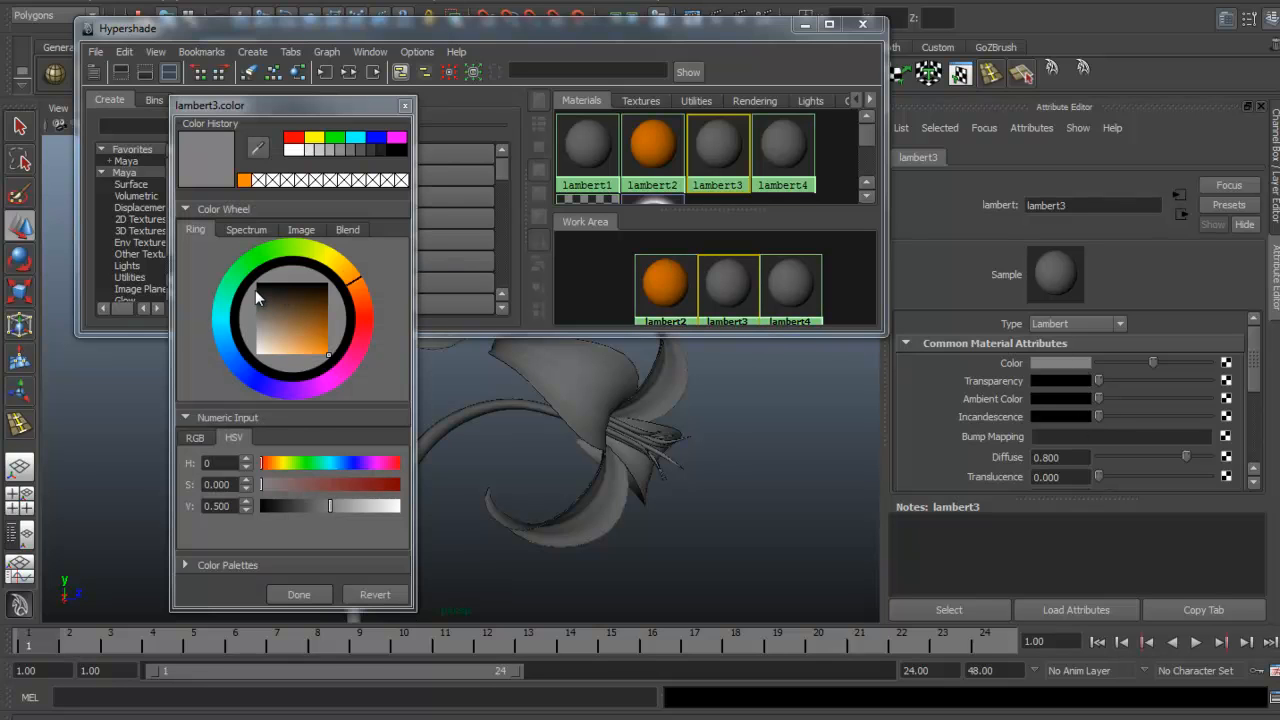
drag(231, 277, 263, 252)
drag(287, 315, 320, 322)
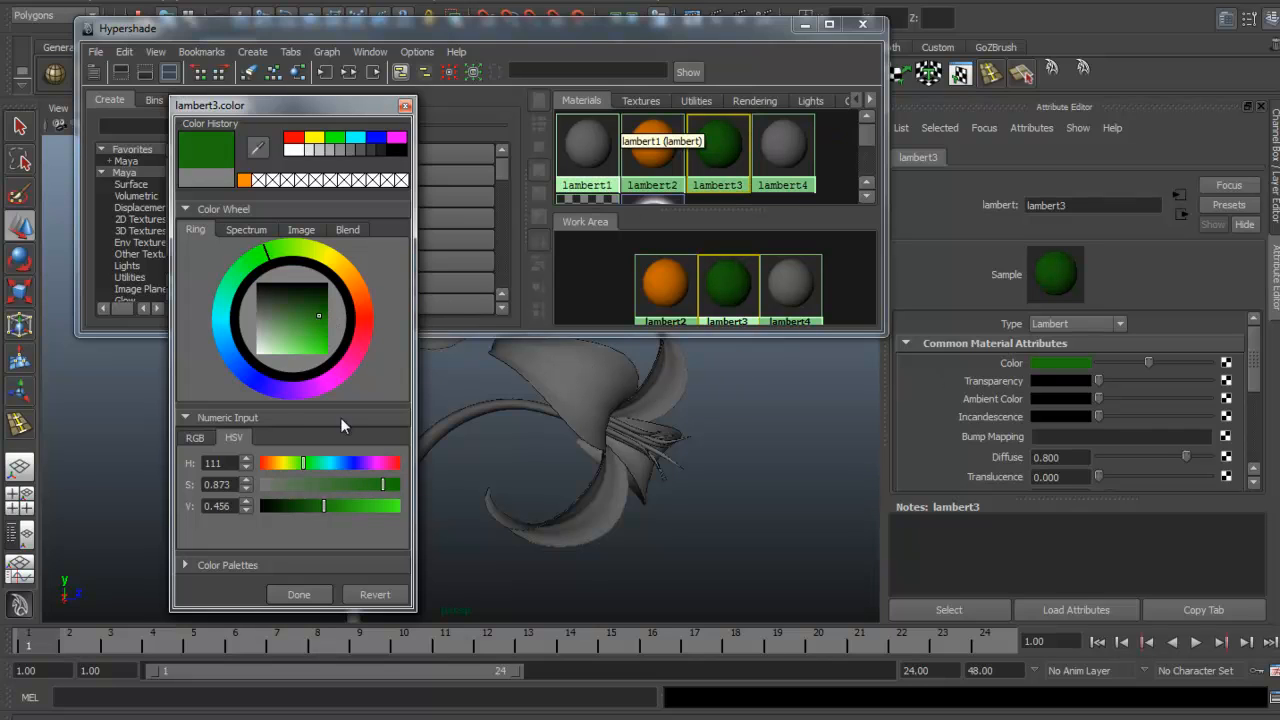
click(289, 593)
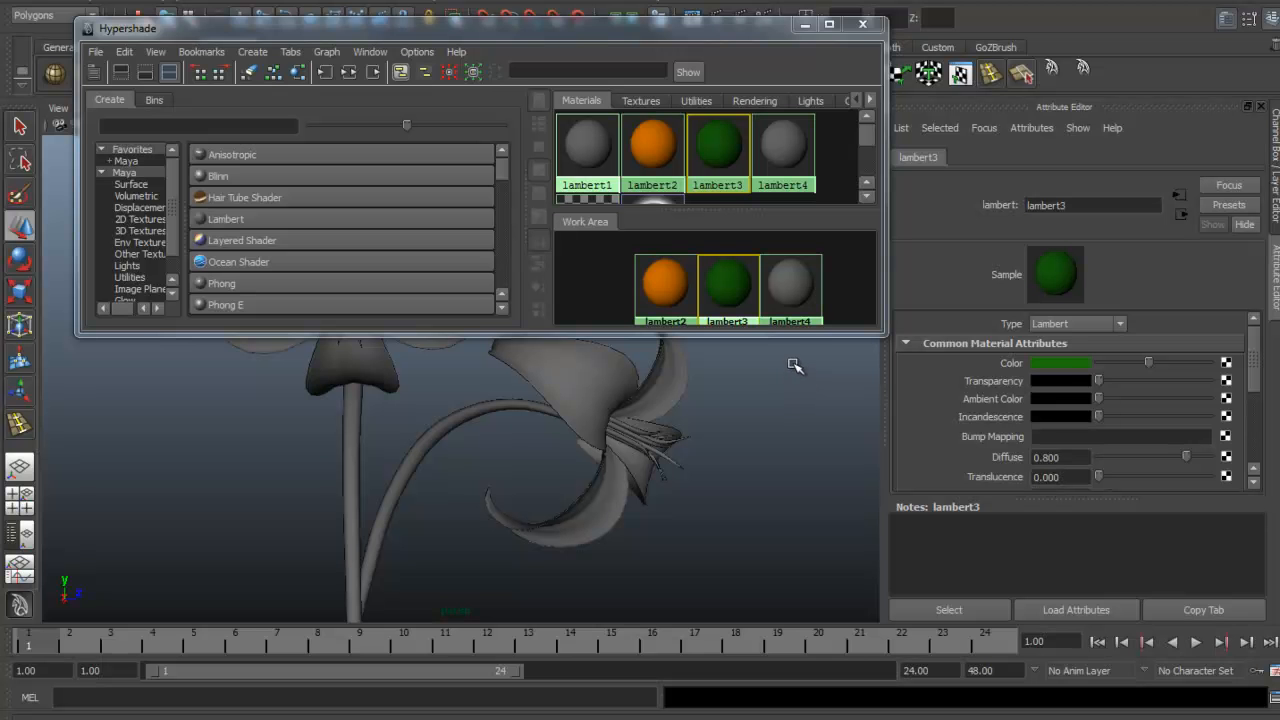
Step: Check the browser's reference image again and set lambert4 to golden yellow, HSV 48, 0.962, 1.000
click(789, 285)
click(1074, 364)
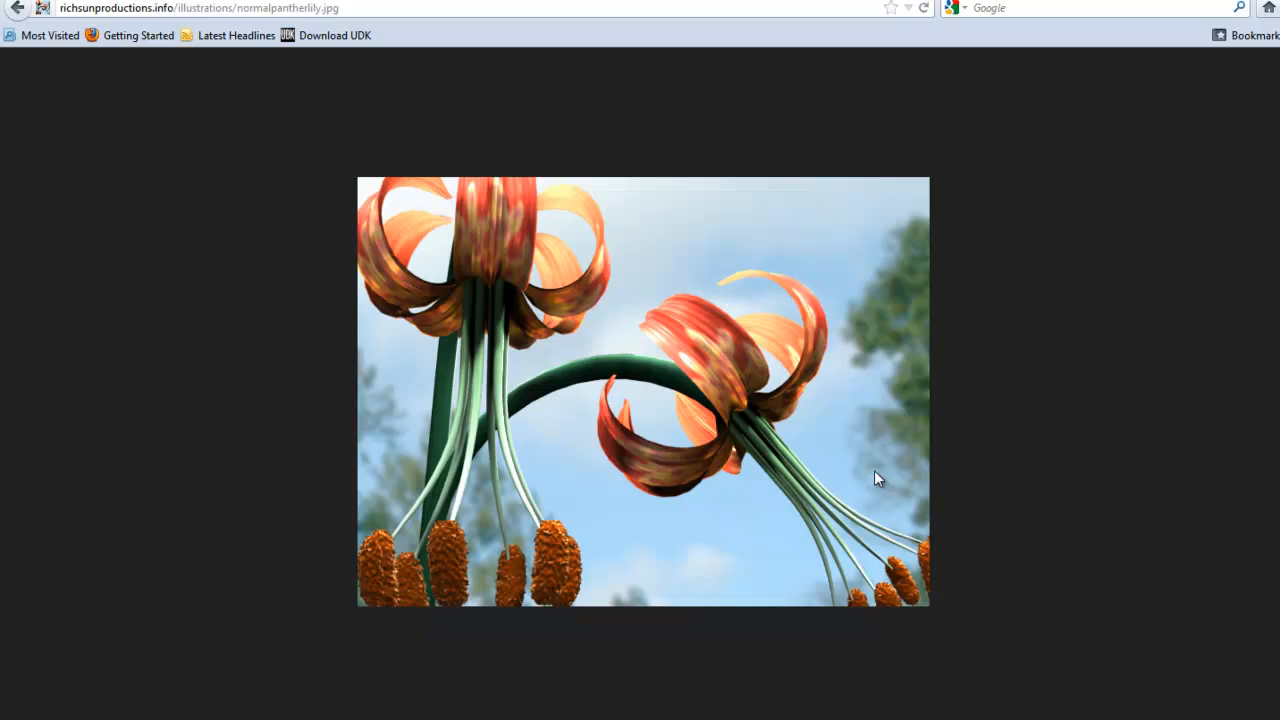
key(alt+Tab)
mouse_move(363, 311)
mouse_down()
mouse_move(340, 272)
mouse_move(362, 289)
mouse_up()
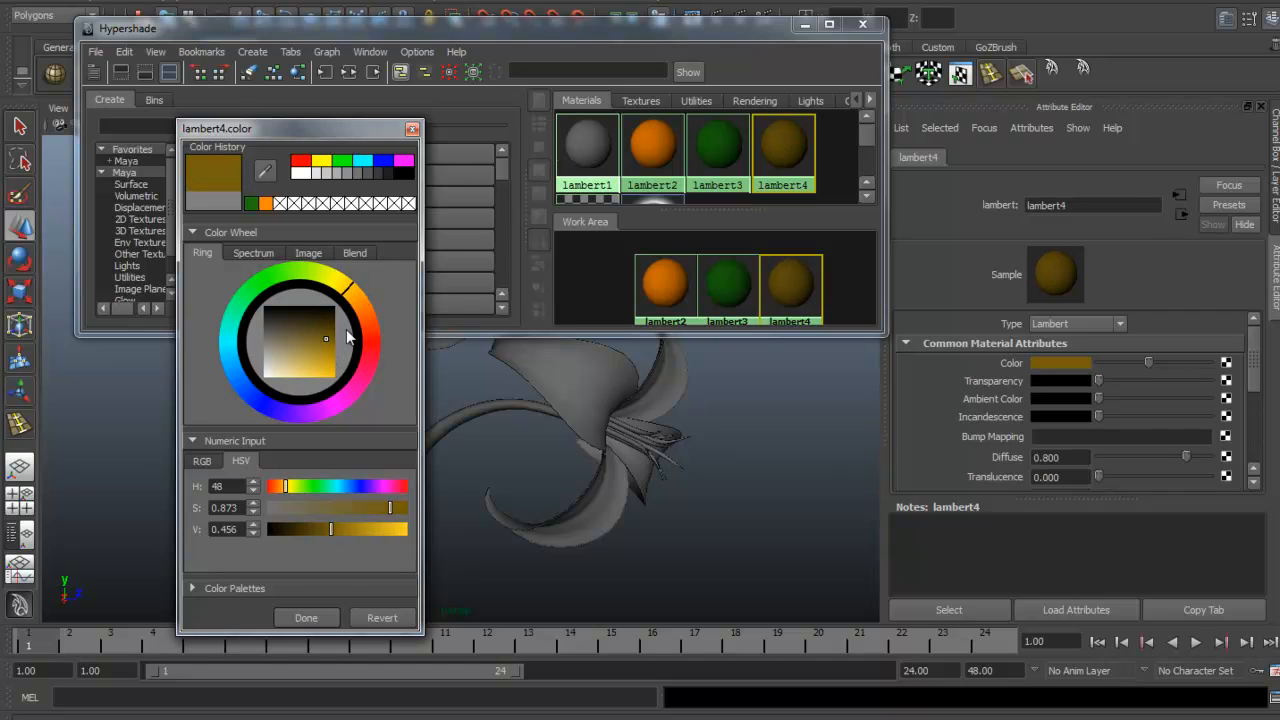
mouse_move(348, 345)
mouse_down()
mouse_move(326, 372)
mouse_move(333, 388)
mouse_move(336, 378)
mouse_up()
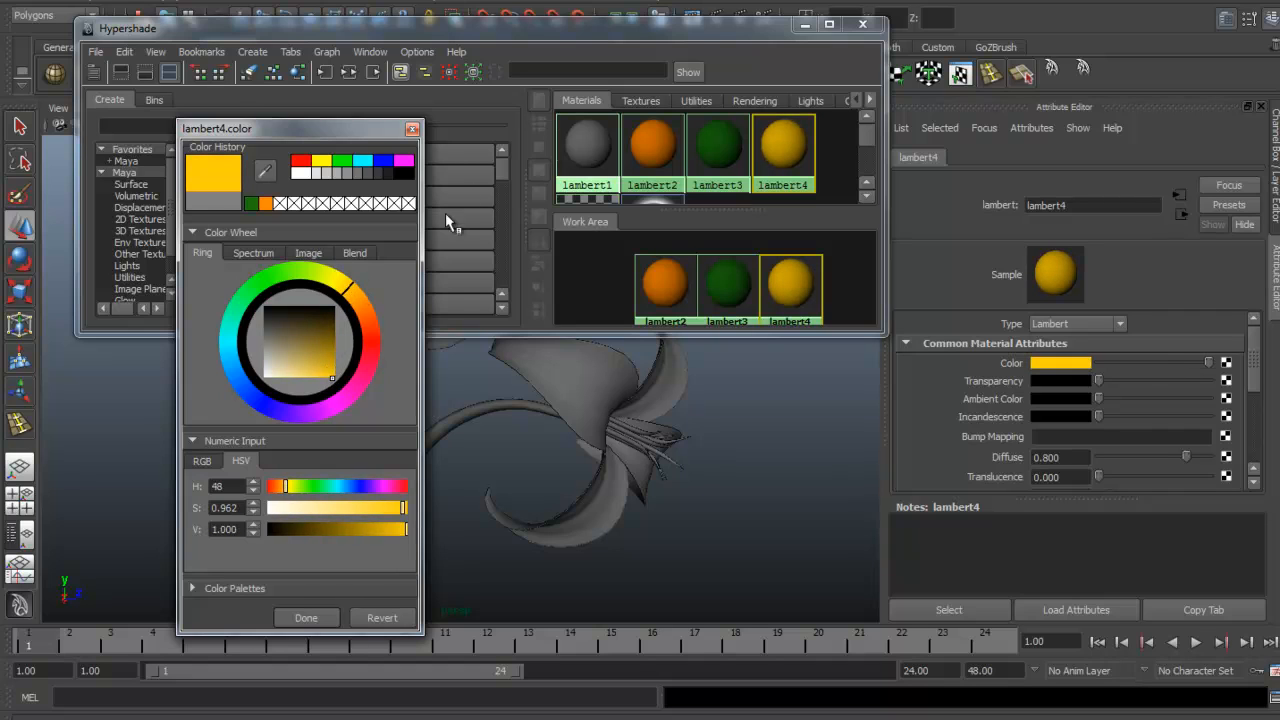
click(322, 612)
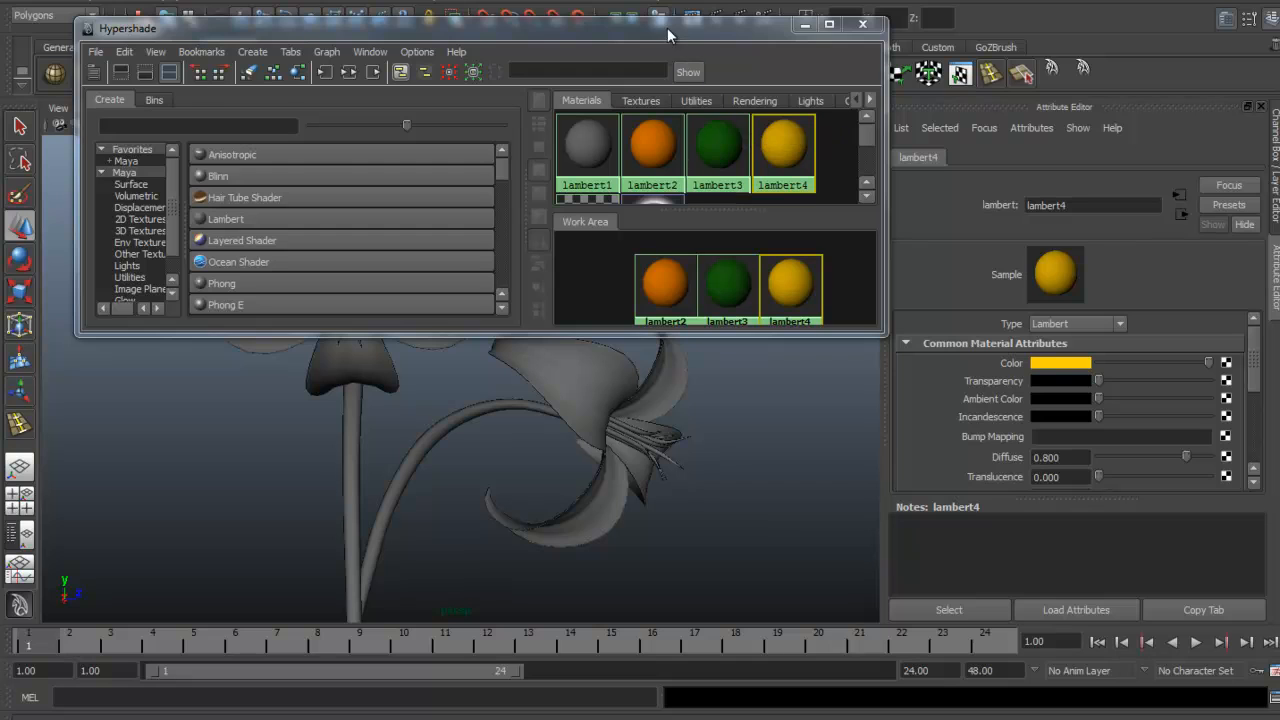
Step: Move and resize the Hypershade window so the flowers stay accessible and all three coloured materials are in view
drag(667, 28, 1093, 2)
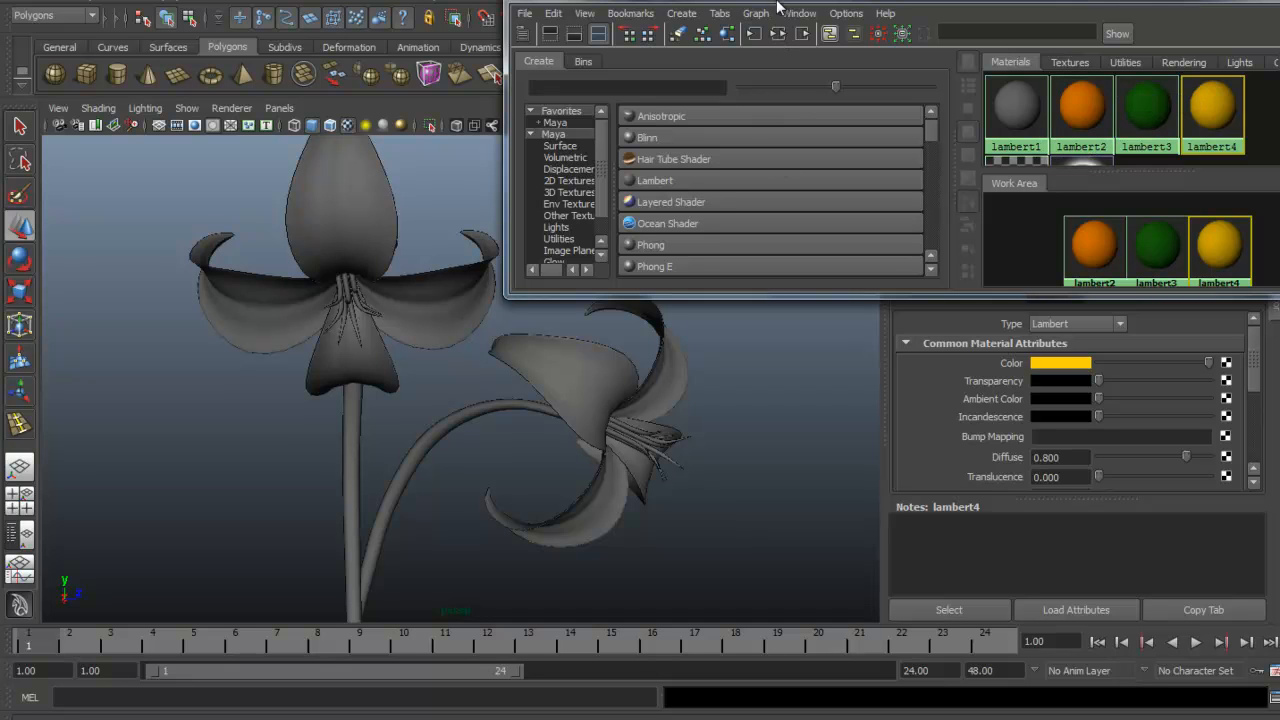
drag(780, 8, 721, 9)
drag(446, 84, 748, 87)
drag(922, 8, 849, 9)
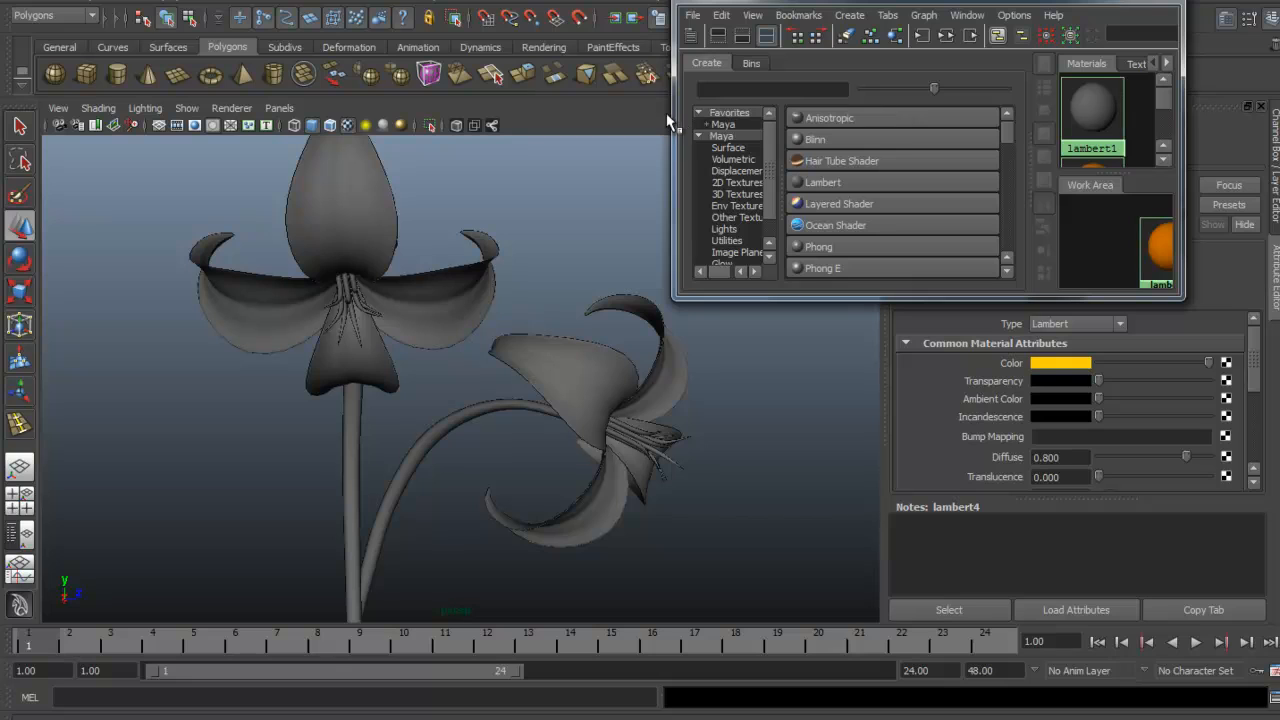
drag(666, 113, 403, 115)
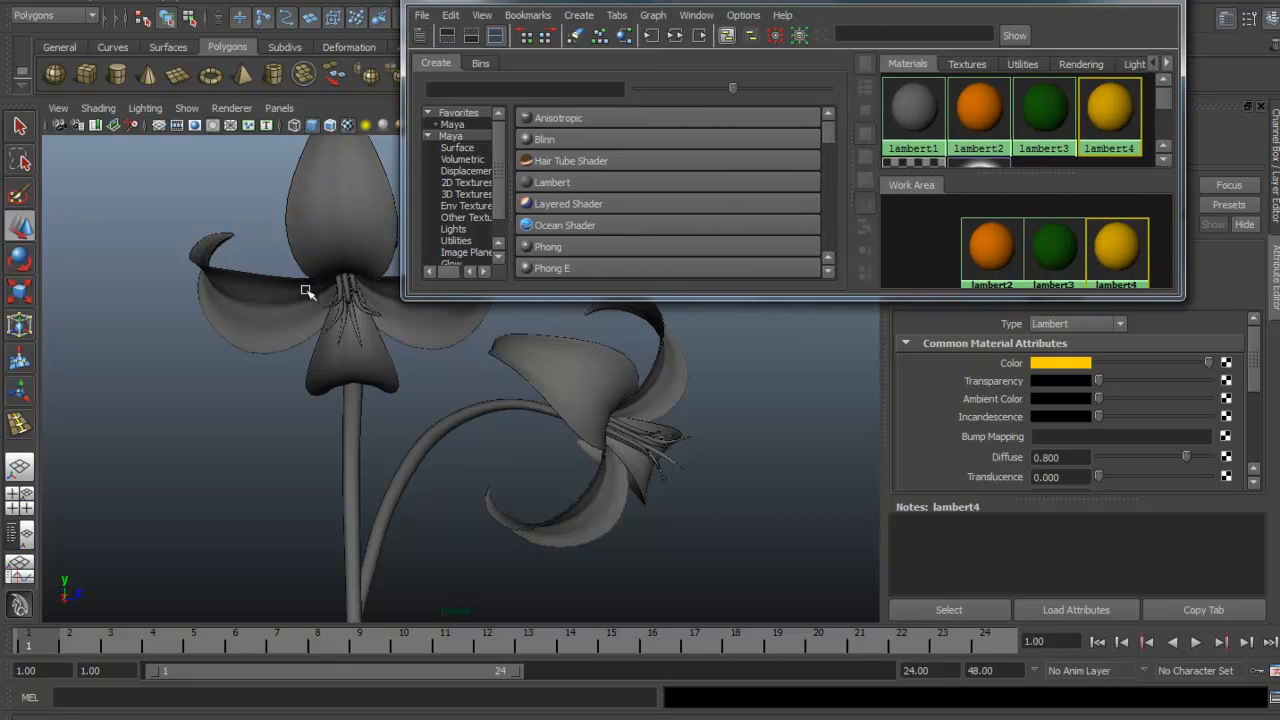
Step: Assign the orange lambert2 material to all visible petals of both flowers and clear the selection
click(280, 317)
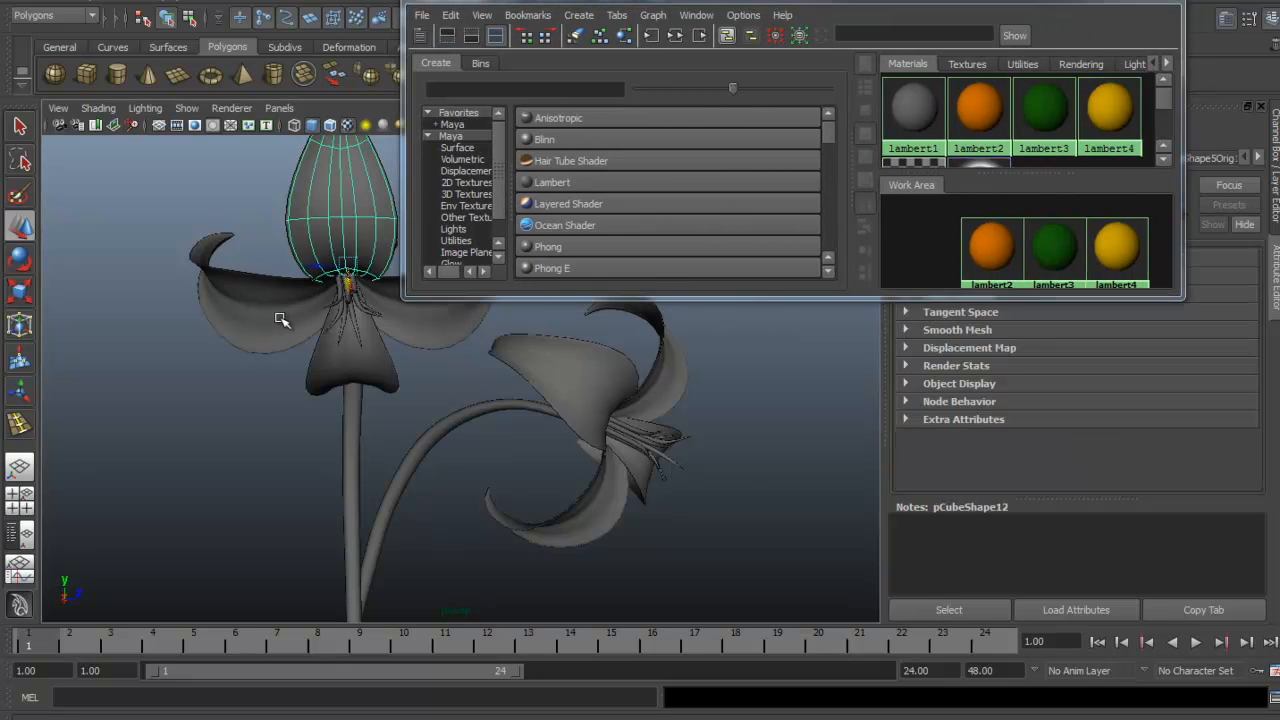
shift+click(280, 318)
shift+click(375, 361)
shift+click(422, 336)
shift+click(540, 382)
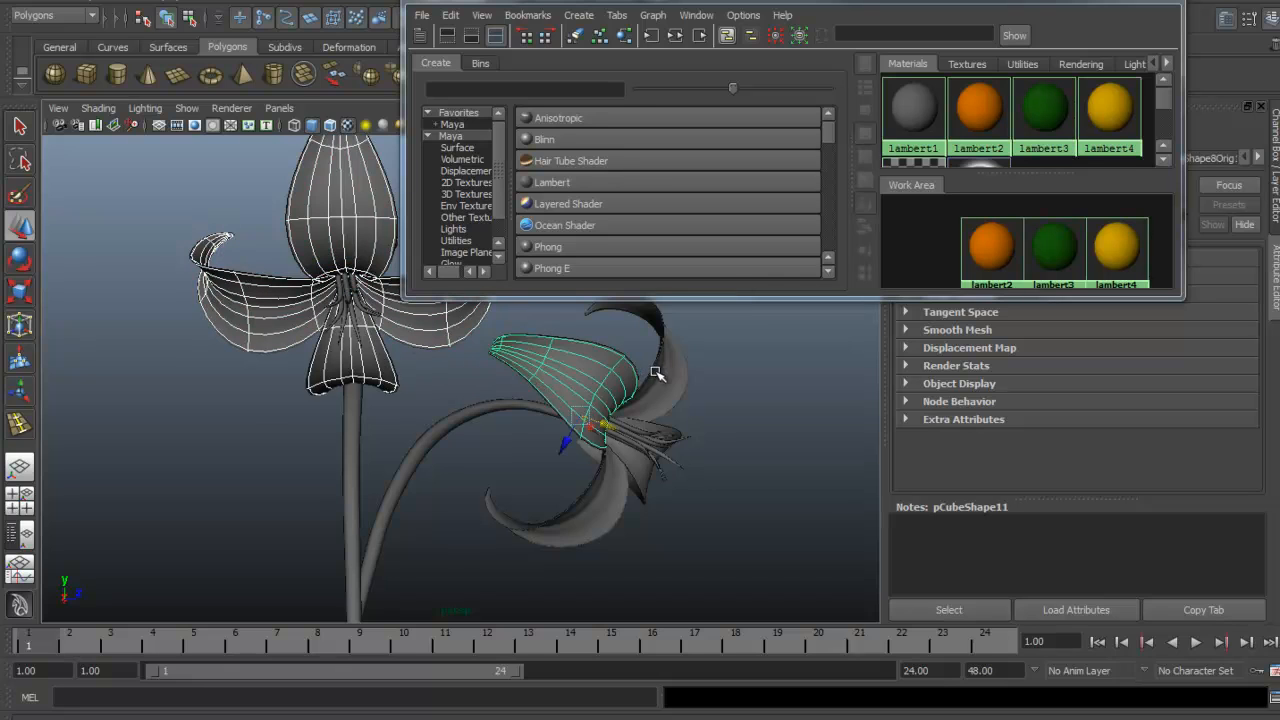
shift+click(655, 373)
shift+click(612, 499)
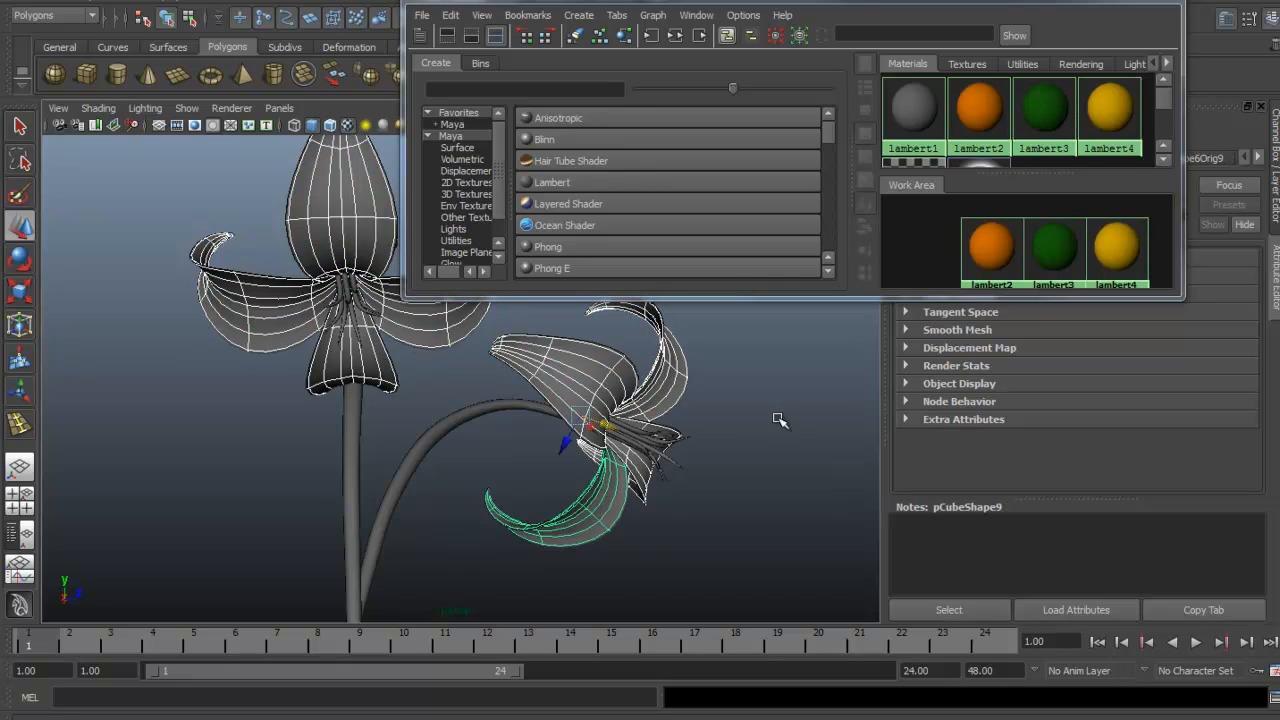
right_click(980, 118)
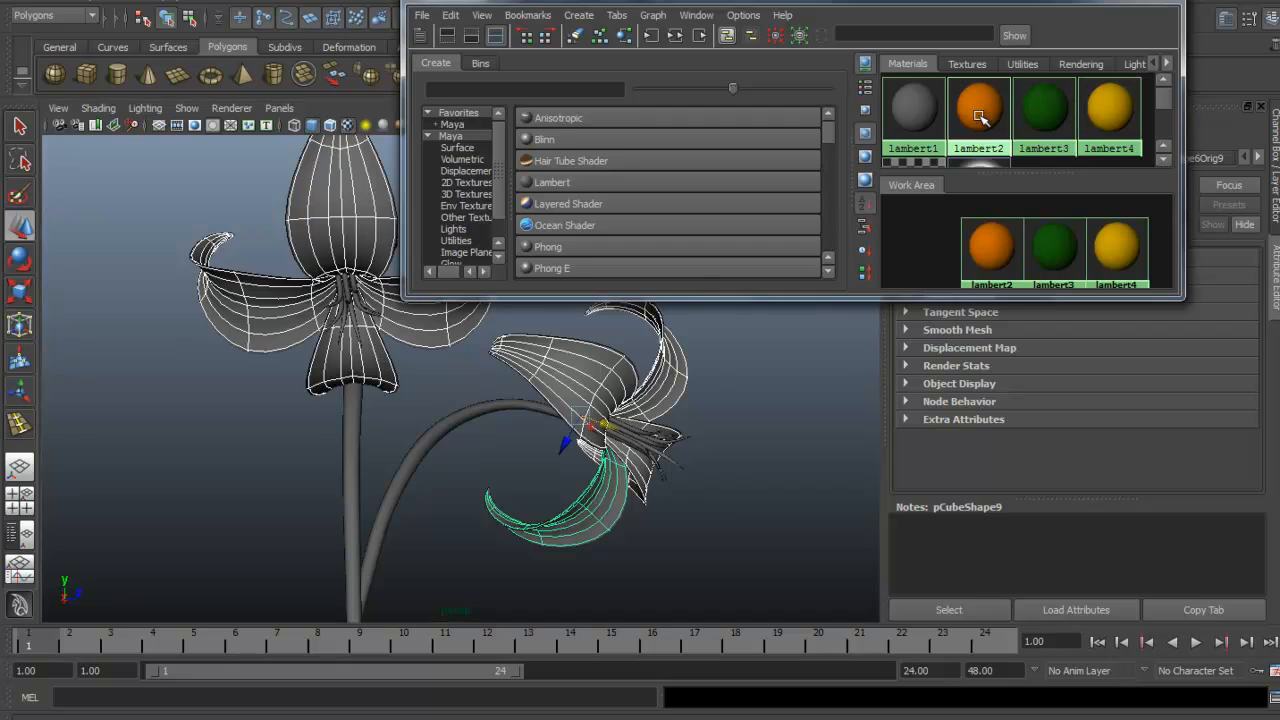
right_drag(980, 118, 972, 100)
click(509, 394)
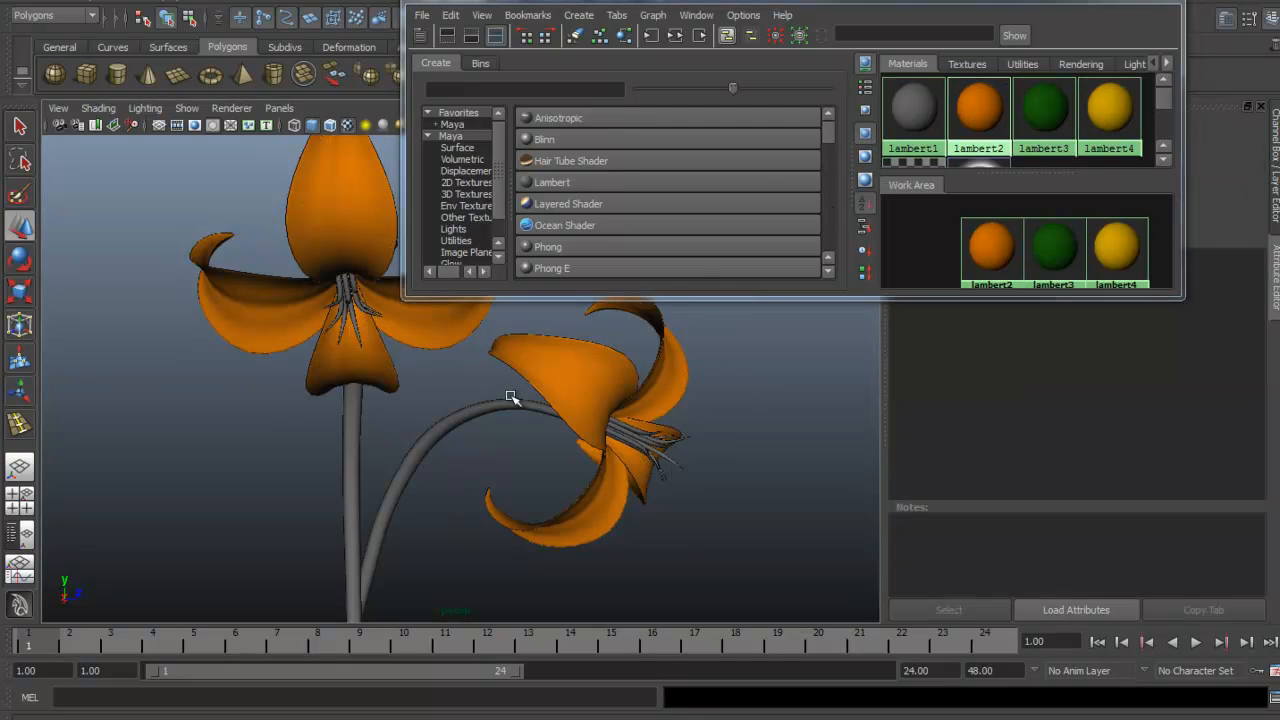
Step: Assign the golden yellow lambert4 material to the stamen clusters of both flowers and clear the selection
click(660, 440)
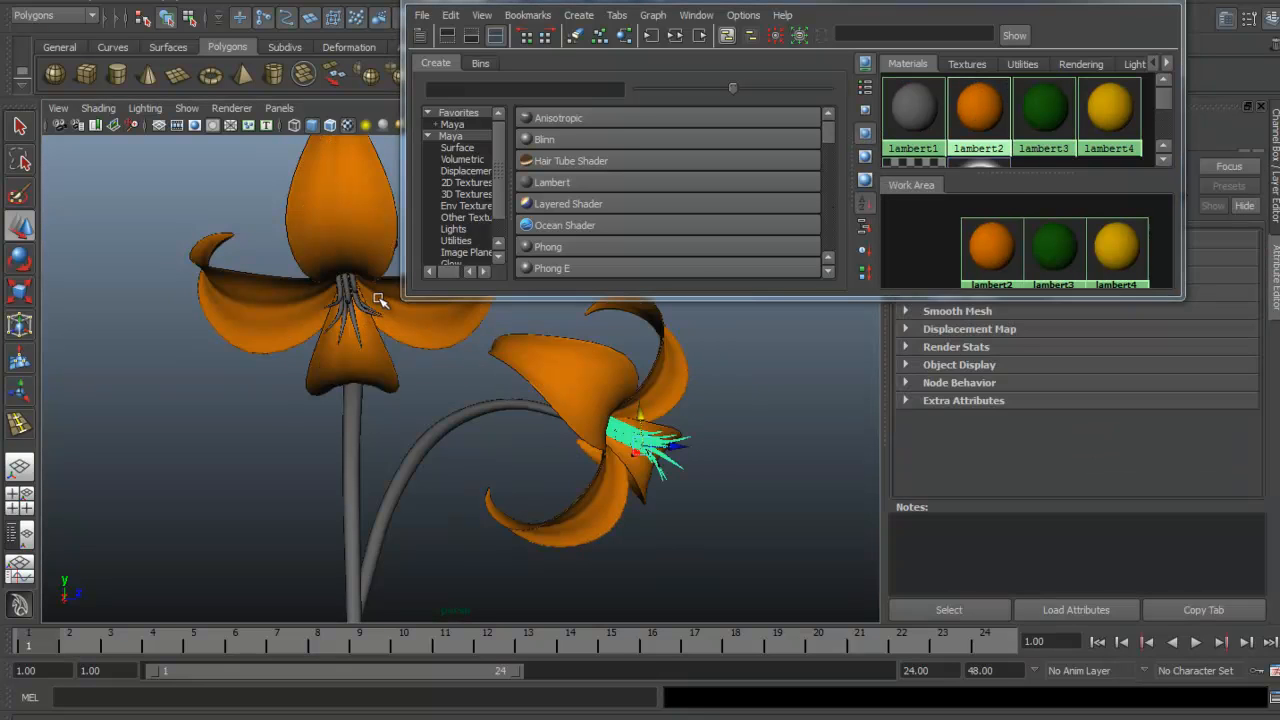
shift+click(360, 308)
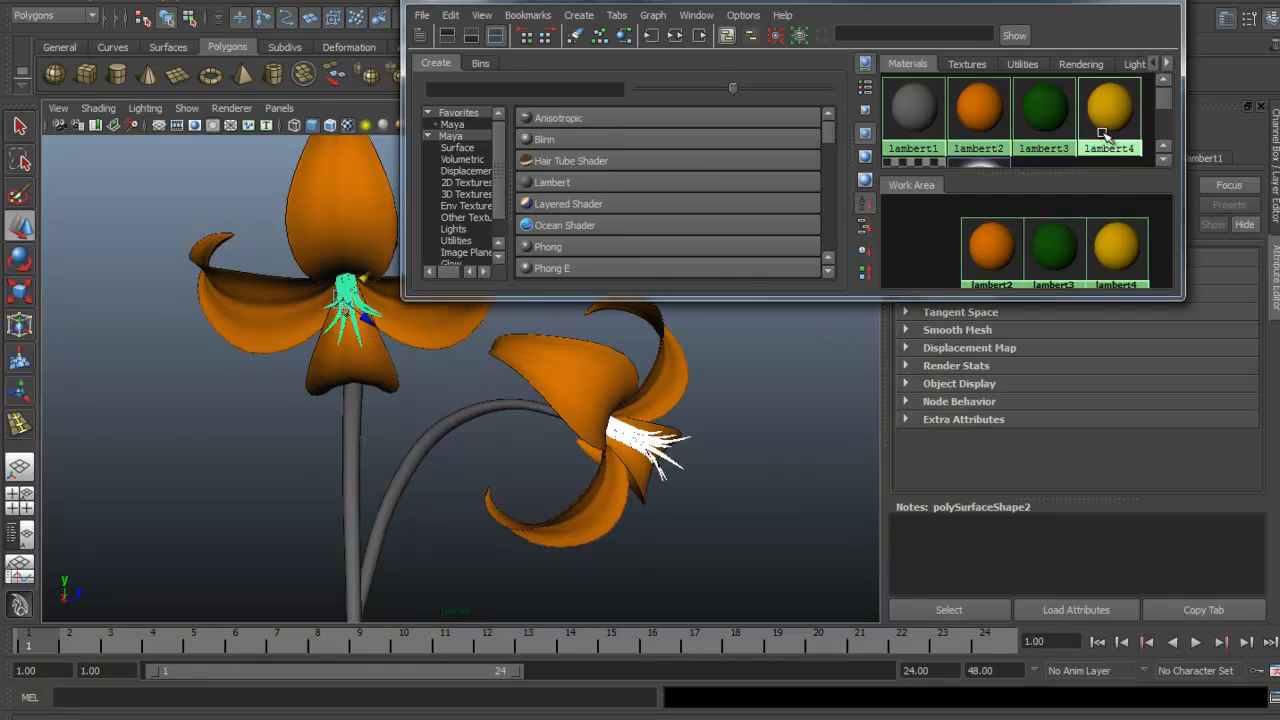
right_drag(1103, 135, 1100, 116)
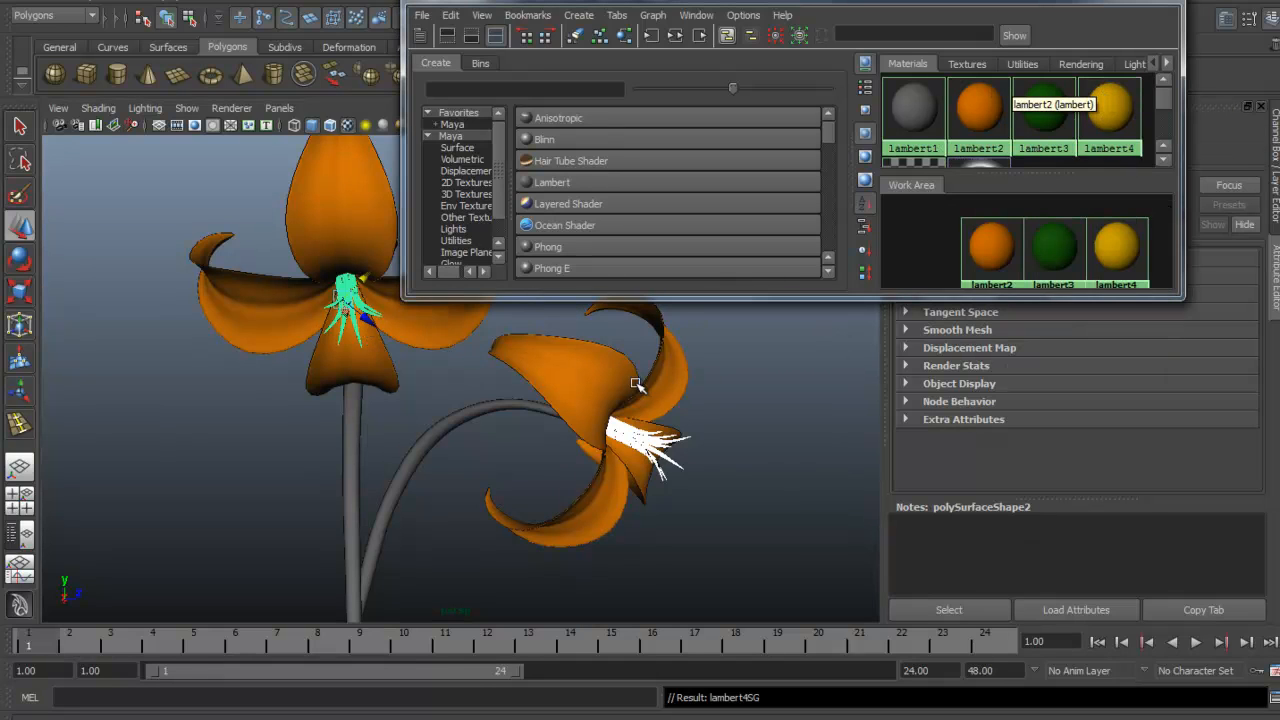
click(795, 405)
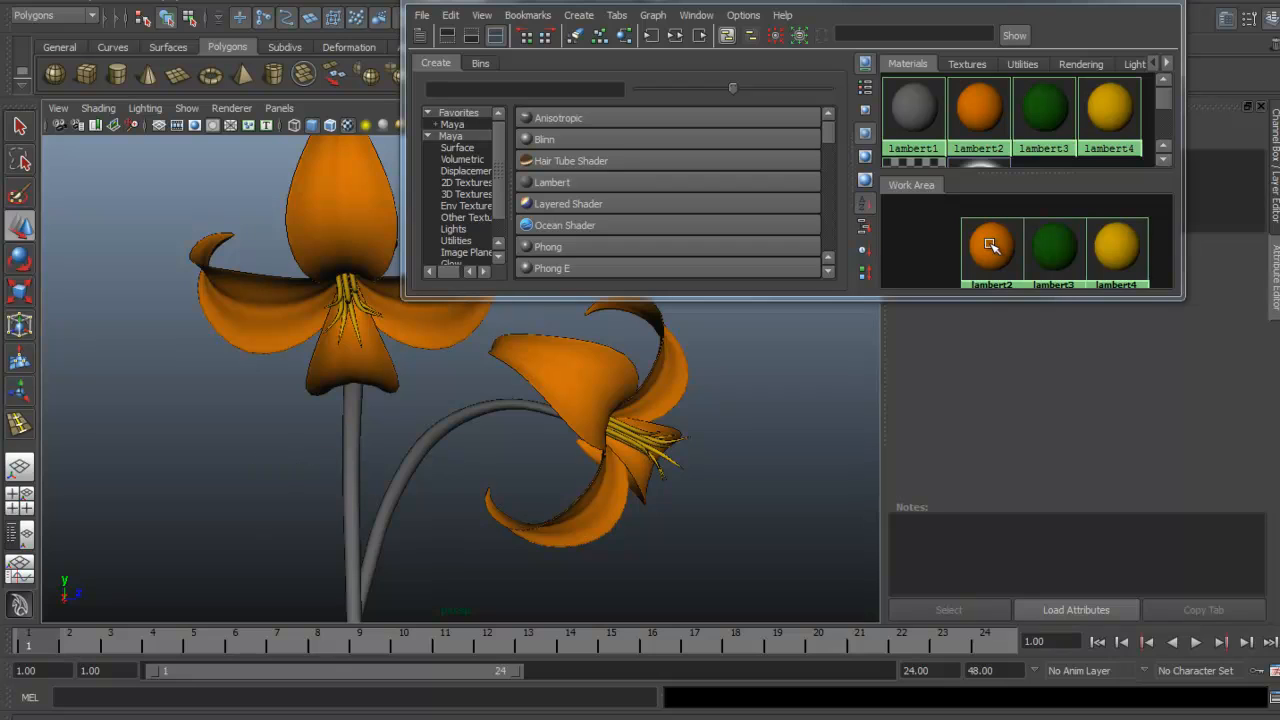
Step: Assign the dark green lambert3 material to both stems, then close the Hypershade and return to the Channel Box
right_drag(1043, 108, 1045, 78)
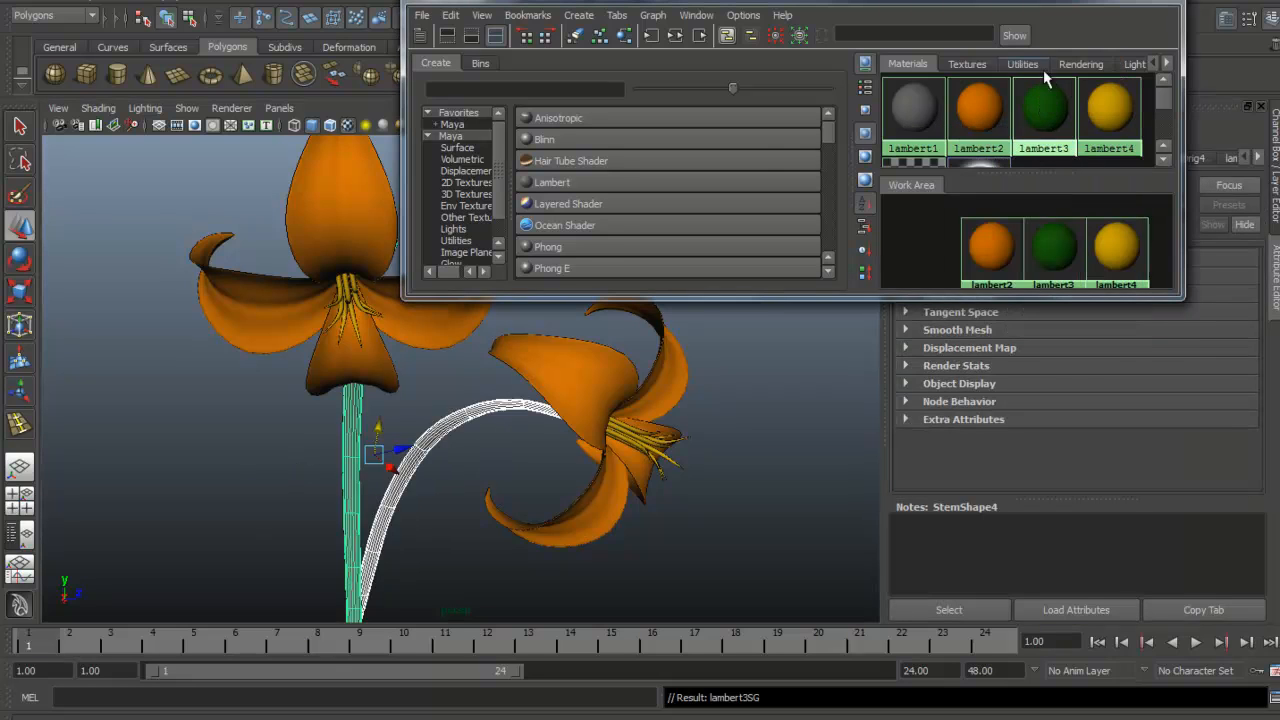
click(828, 355)
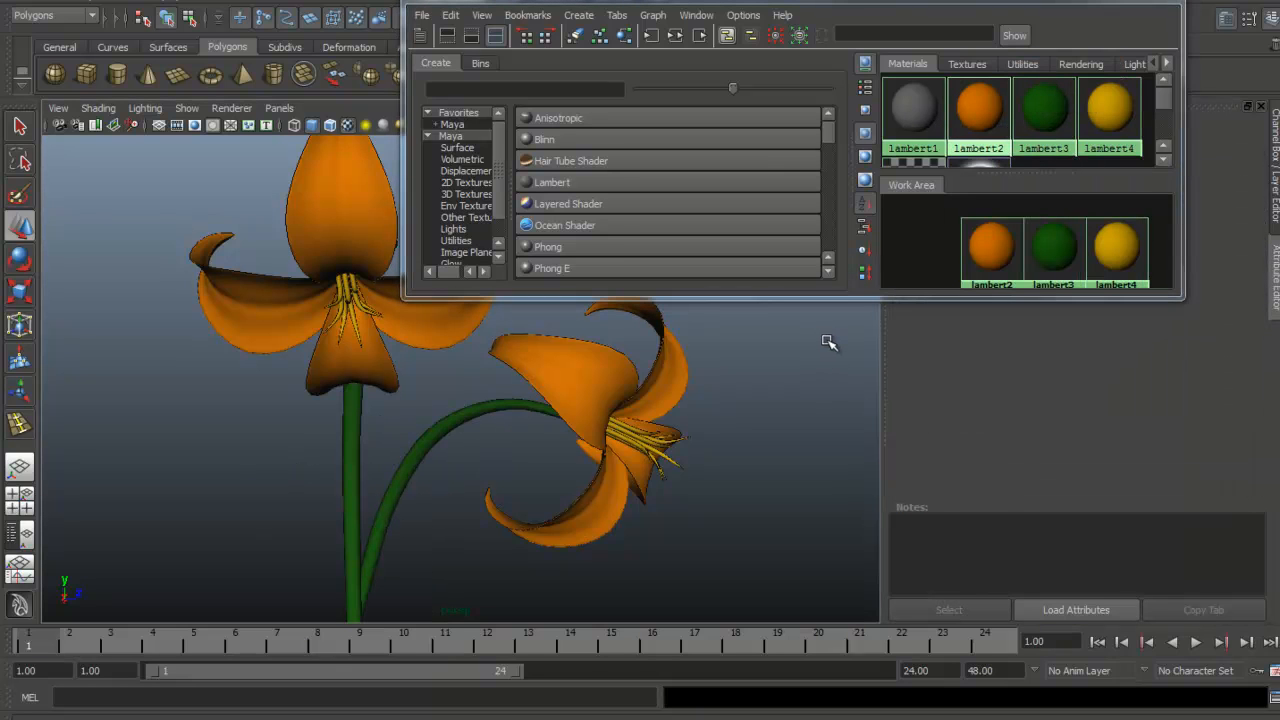
click(1163, 1)
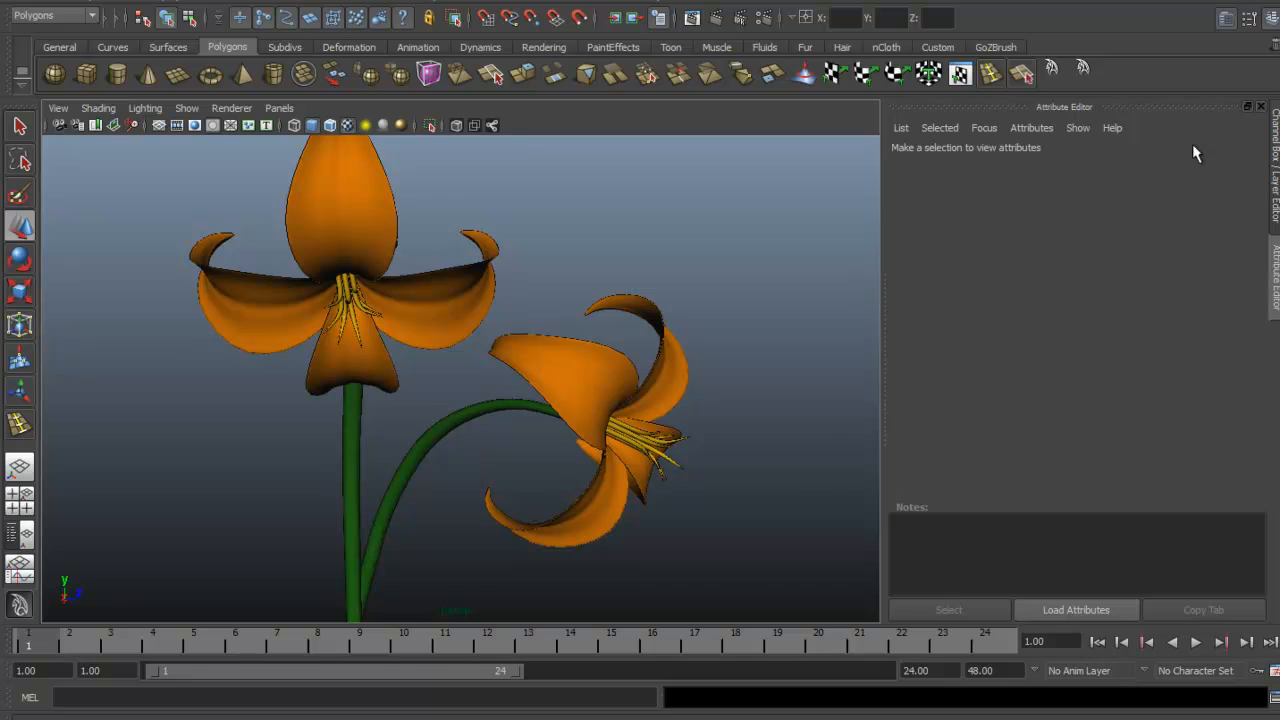
click(1273, 130)
Step: Compare the coloured flowers in Maya with the browser's panther lily reference image
key(alt+Tab)
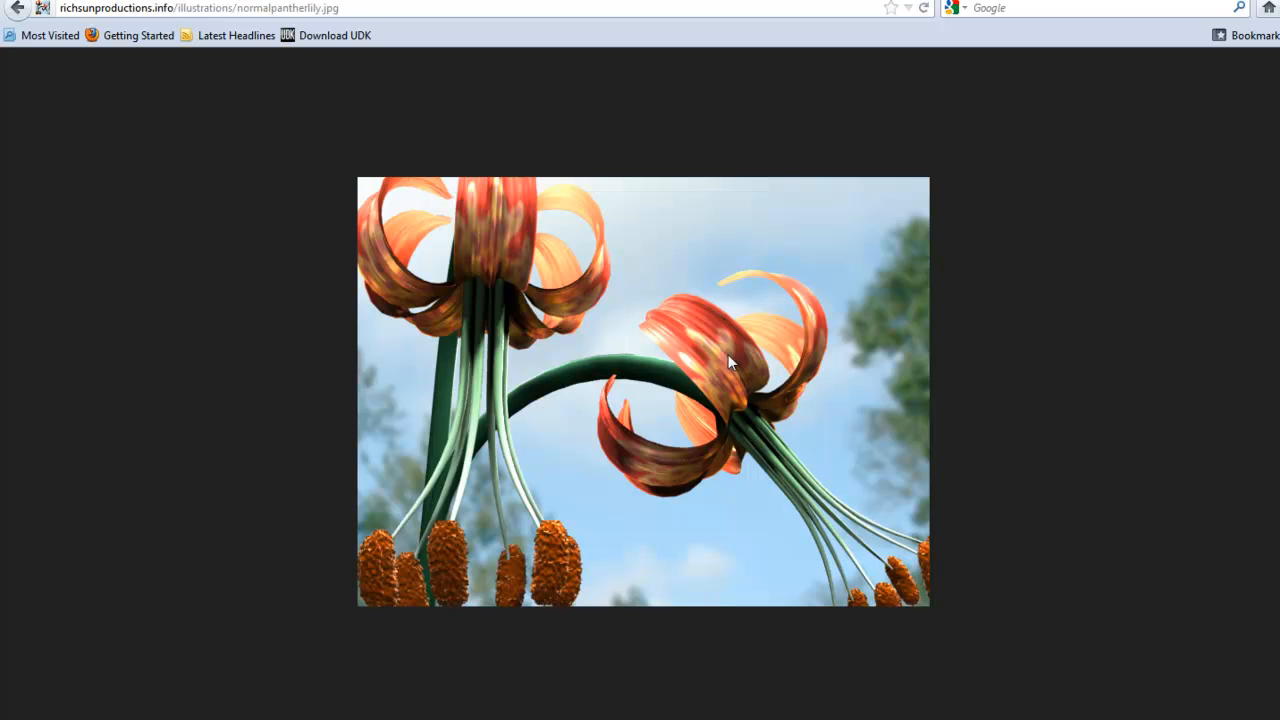
key(alt+Tab)
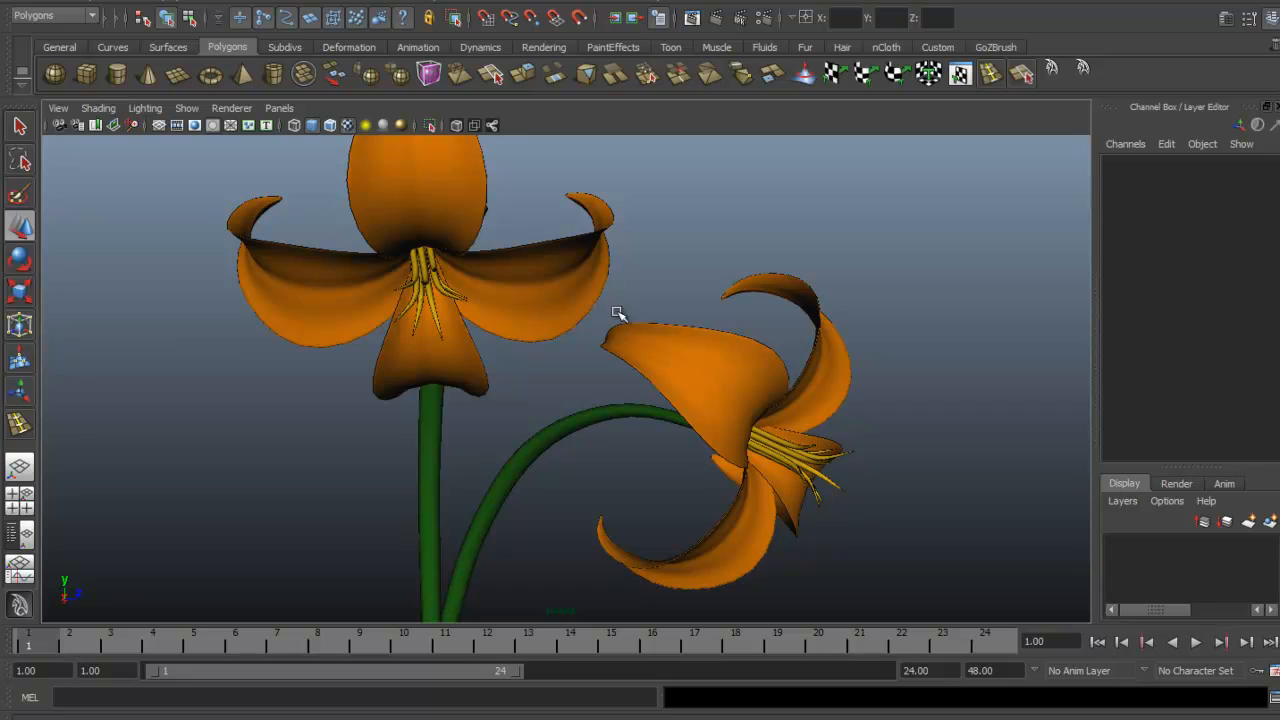
key(alt+Tab)
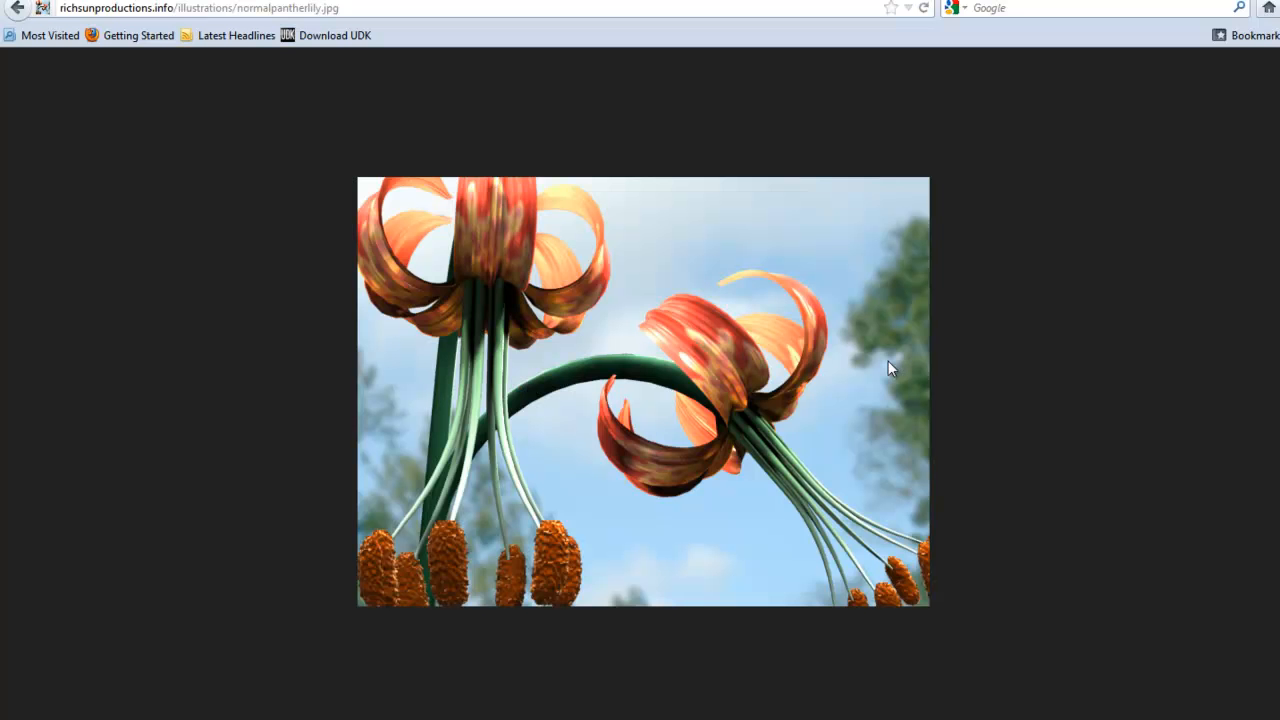
key(alt+Tab)
key(alt+Tab)
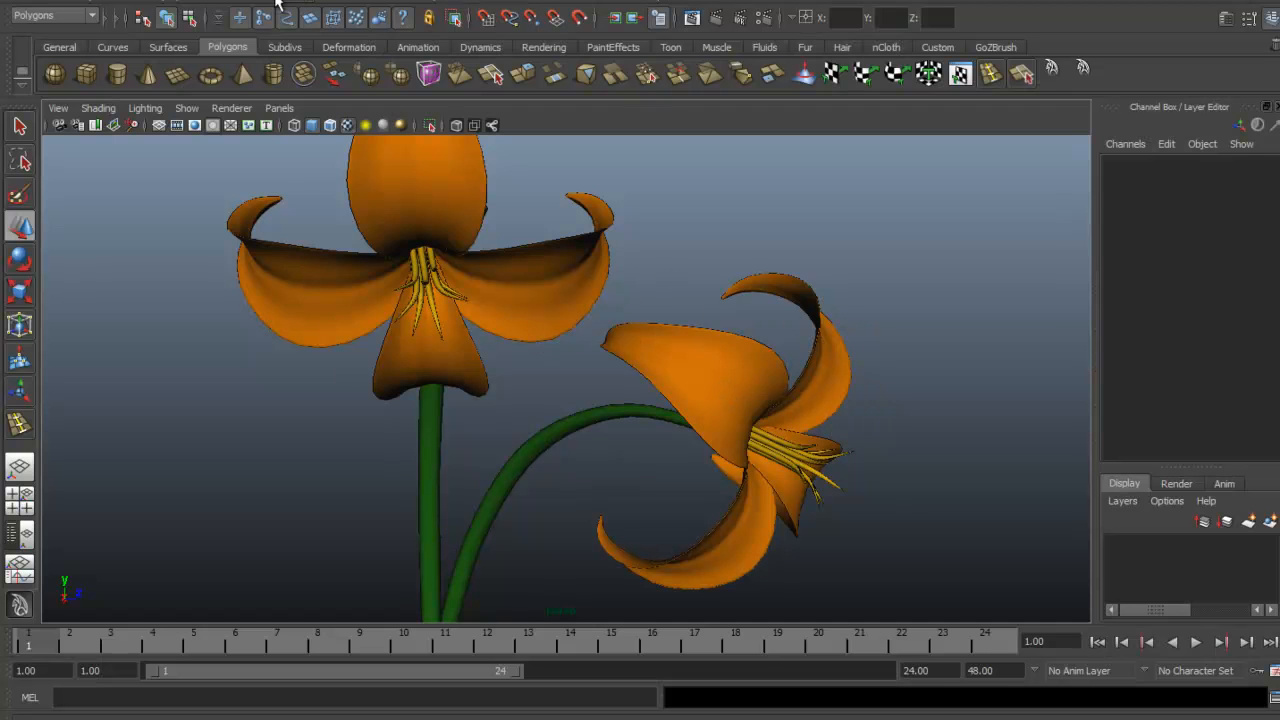
Step: Reopen the Hypershade, bring up the attributes of lambert4, and close the Hypershade window
click(226, 3)
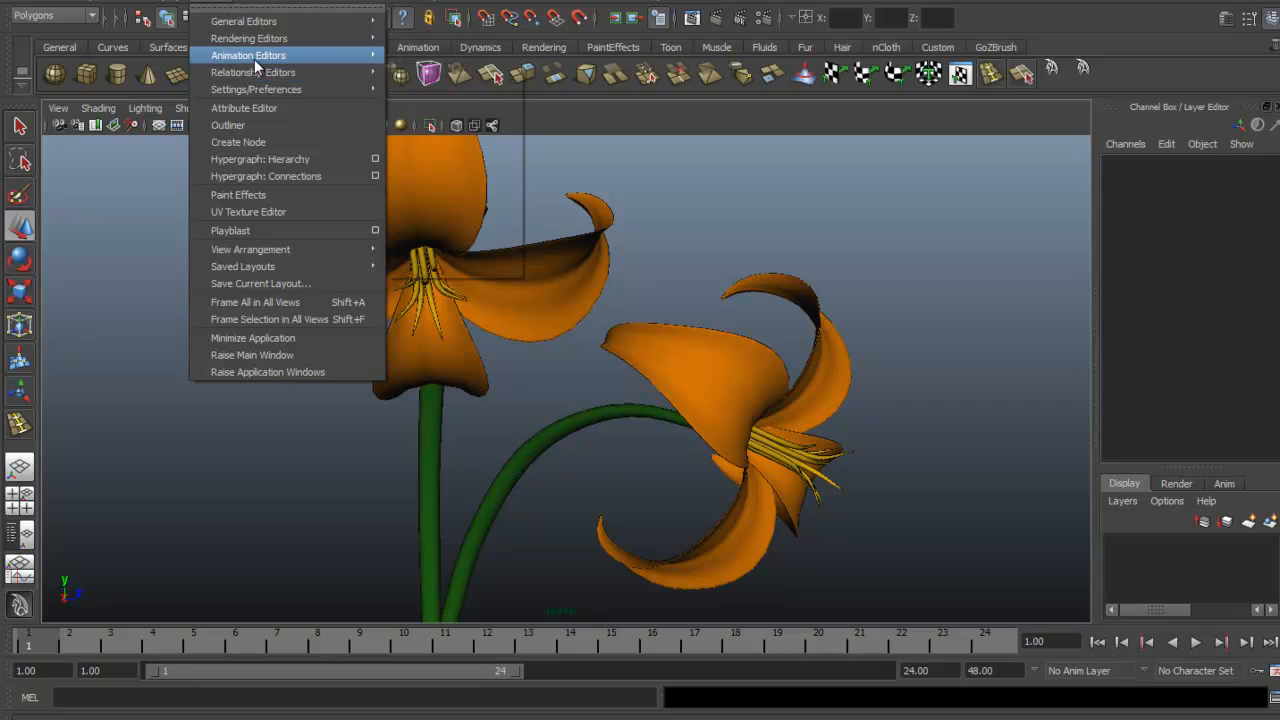
mouse_move(254, 57)
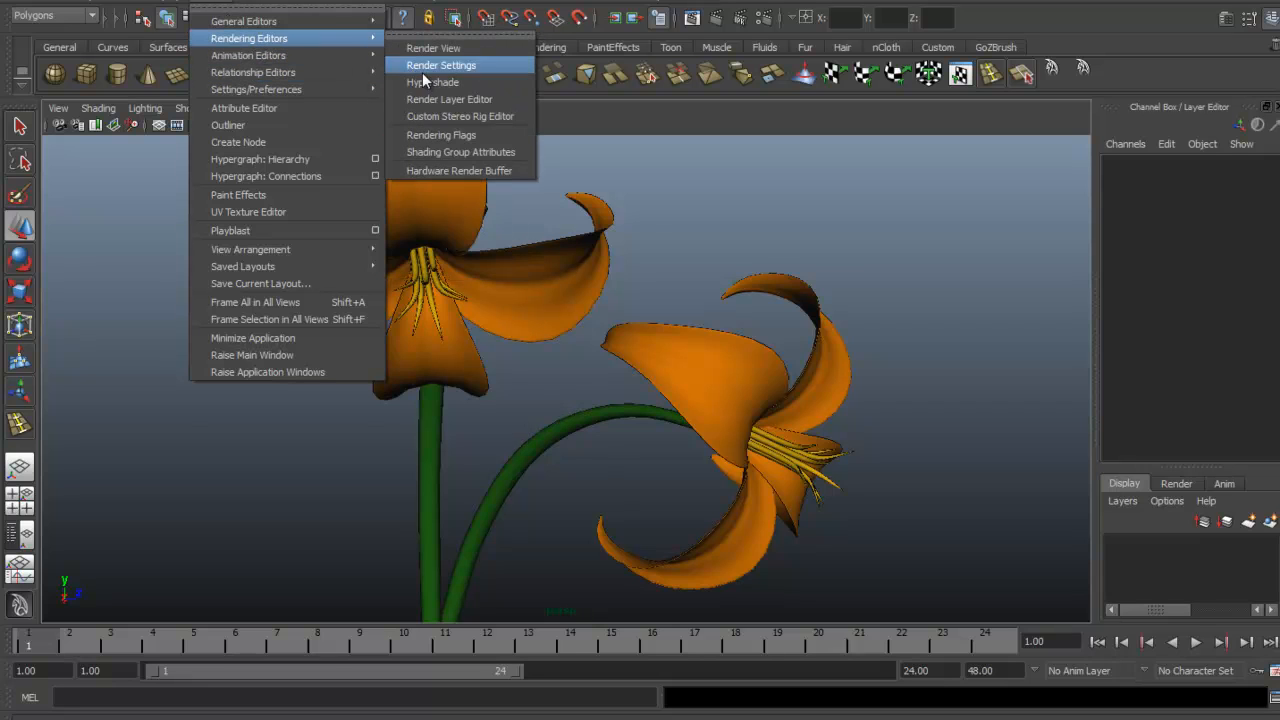
click(422, 64)
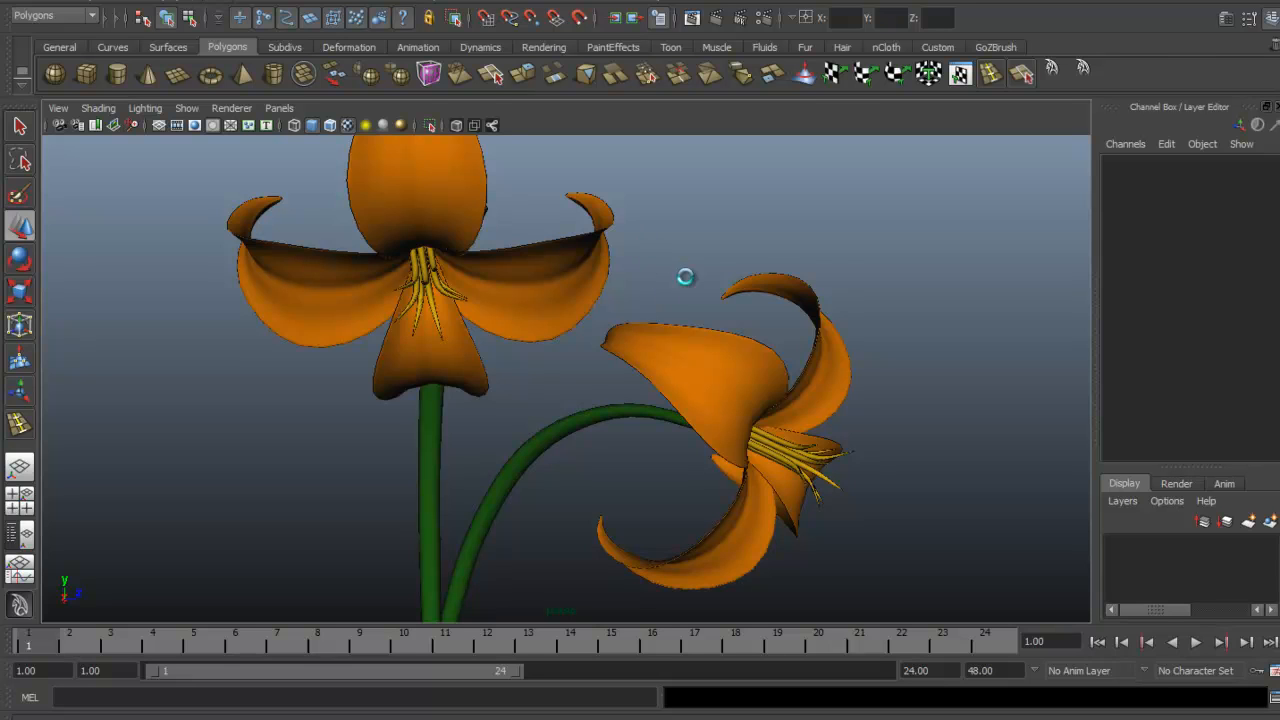
double_click(1090, 128)
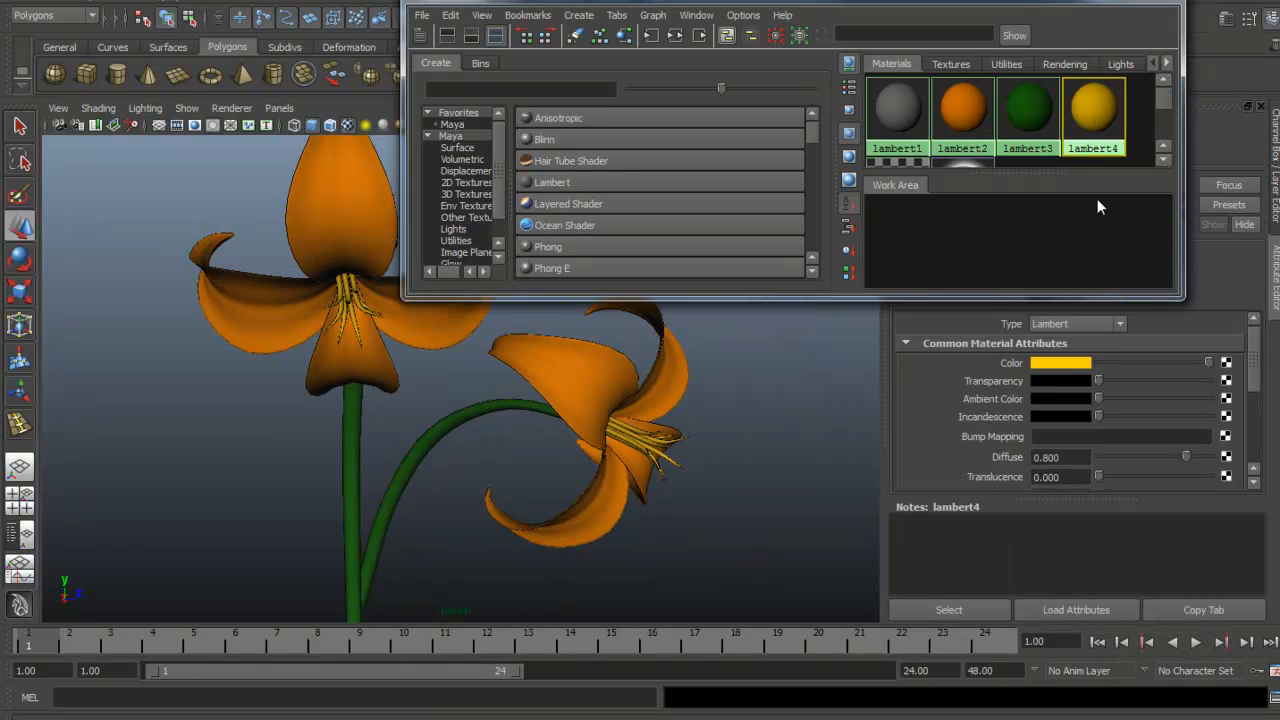
click(1097, 1)
Step: Set the lambert4 stamen colour to white
click(1060, 363)
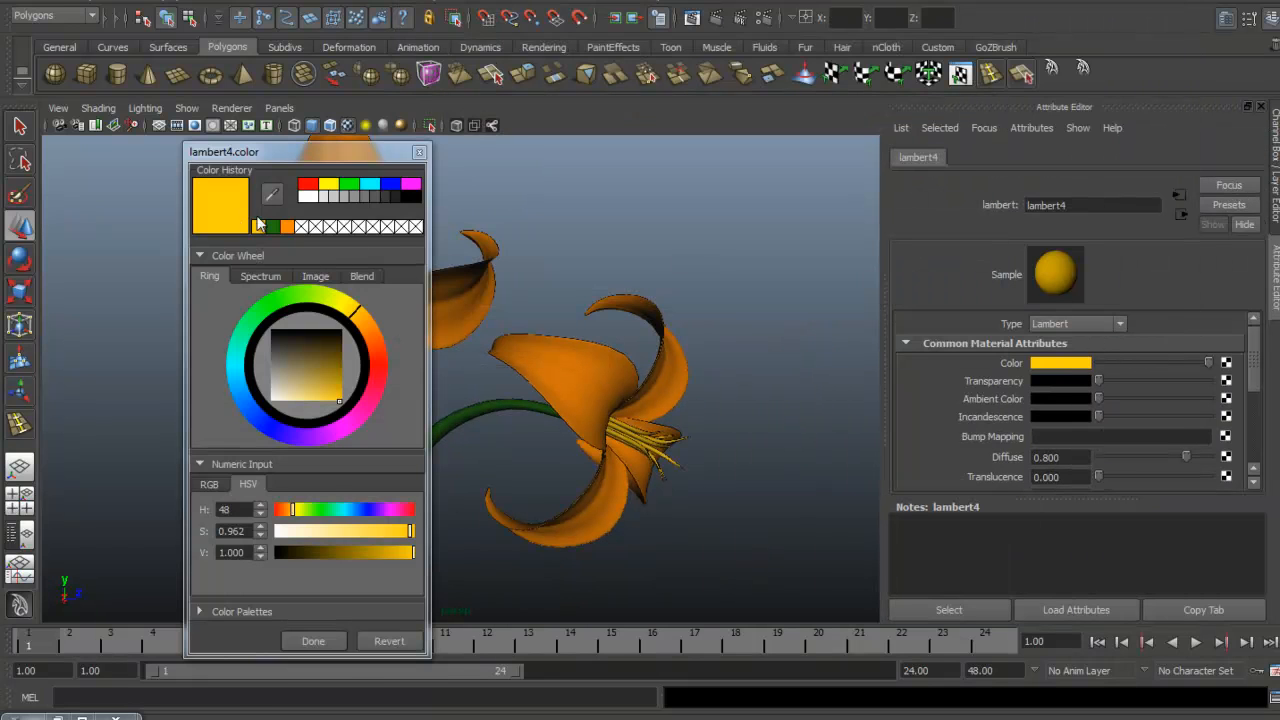
click(307, 196)
click(314, 641)
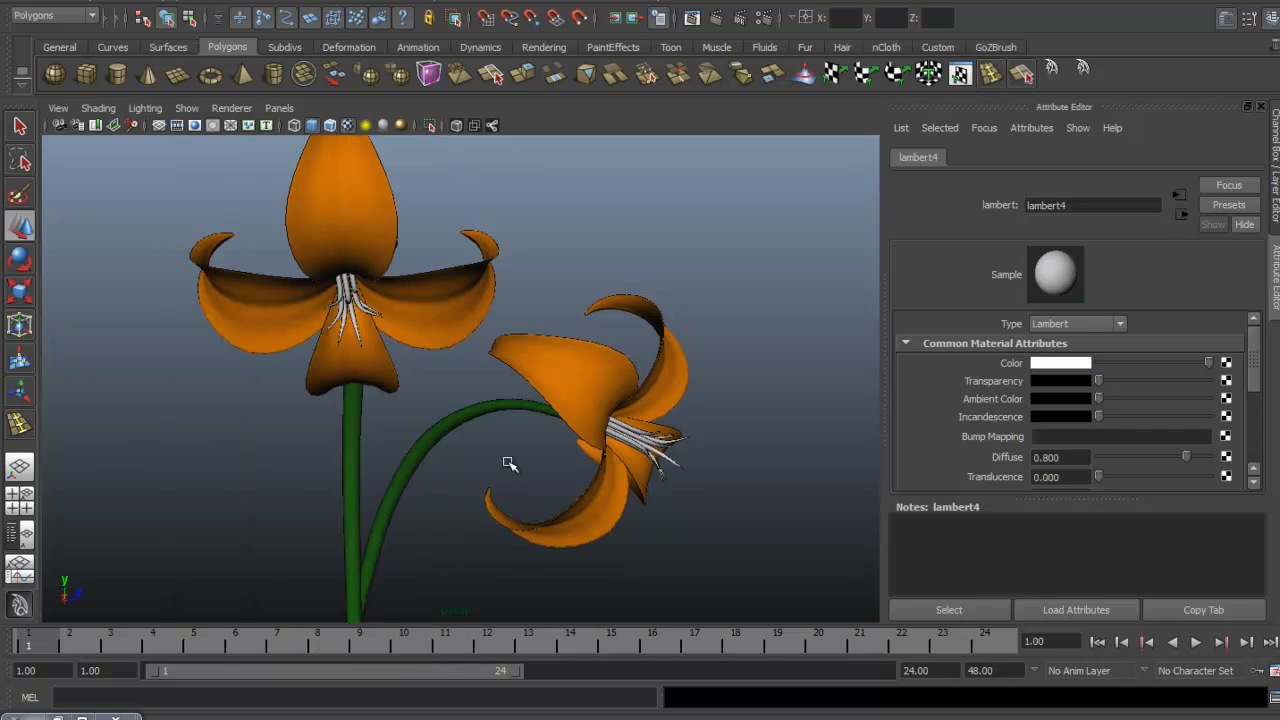
Step: Set the lambert4 colour to orange-red, HSV 10, 0.781, 0.937, then return to the Channel Box and deselect the material
click(1062, 363)
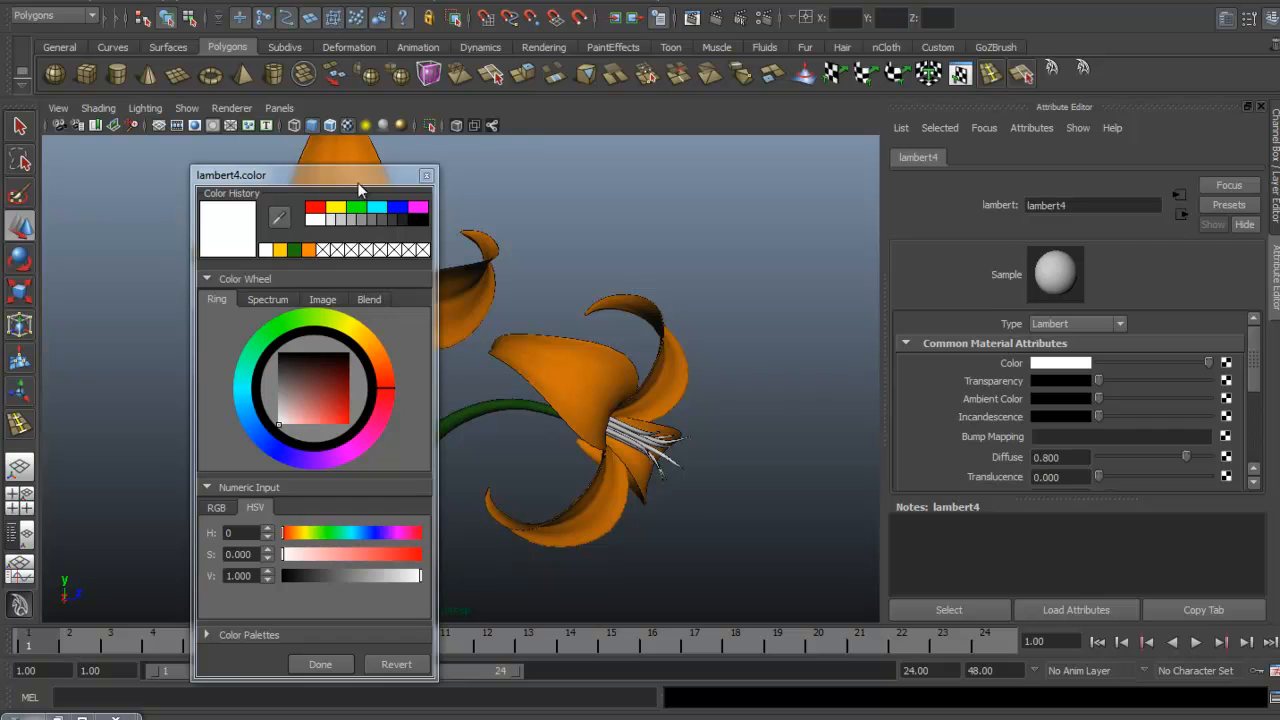
drag(357, 182, 158, 128)
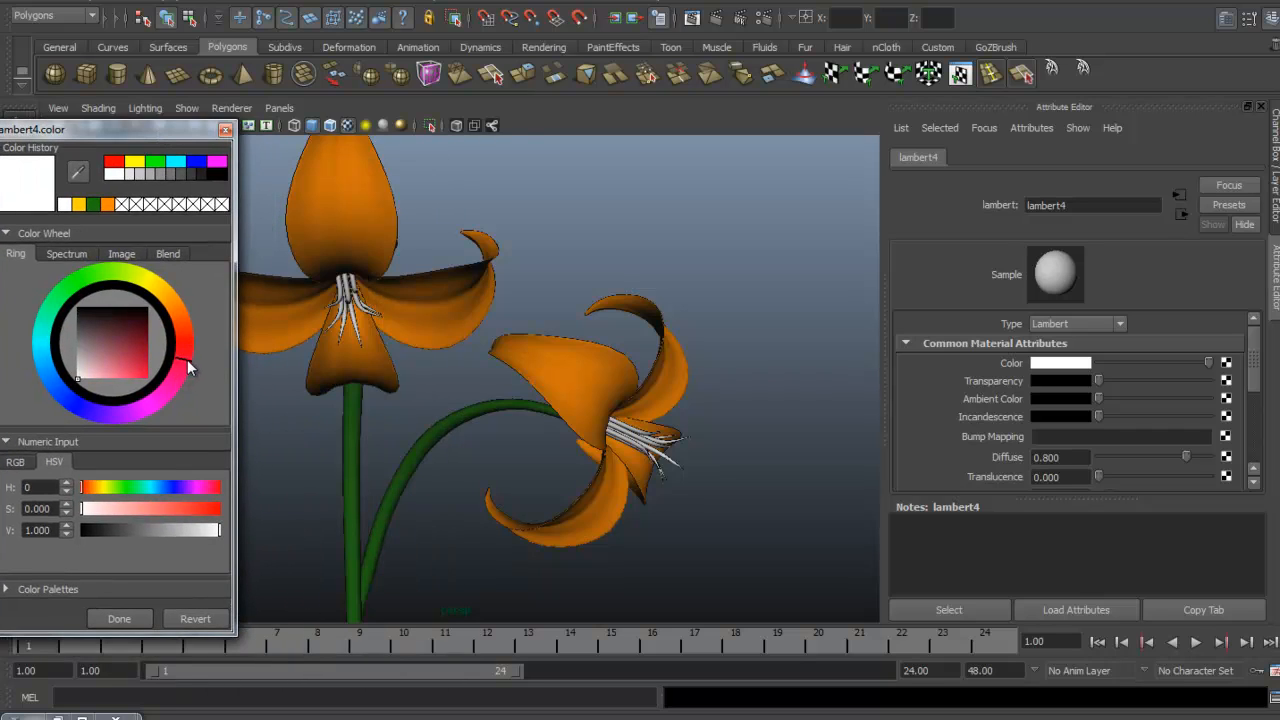
click(147, 377)
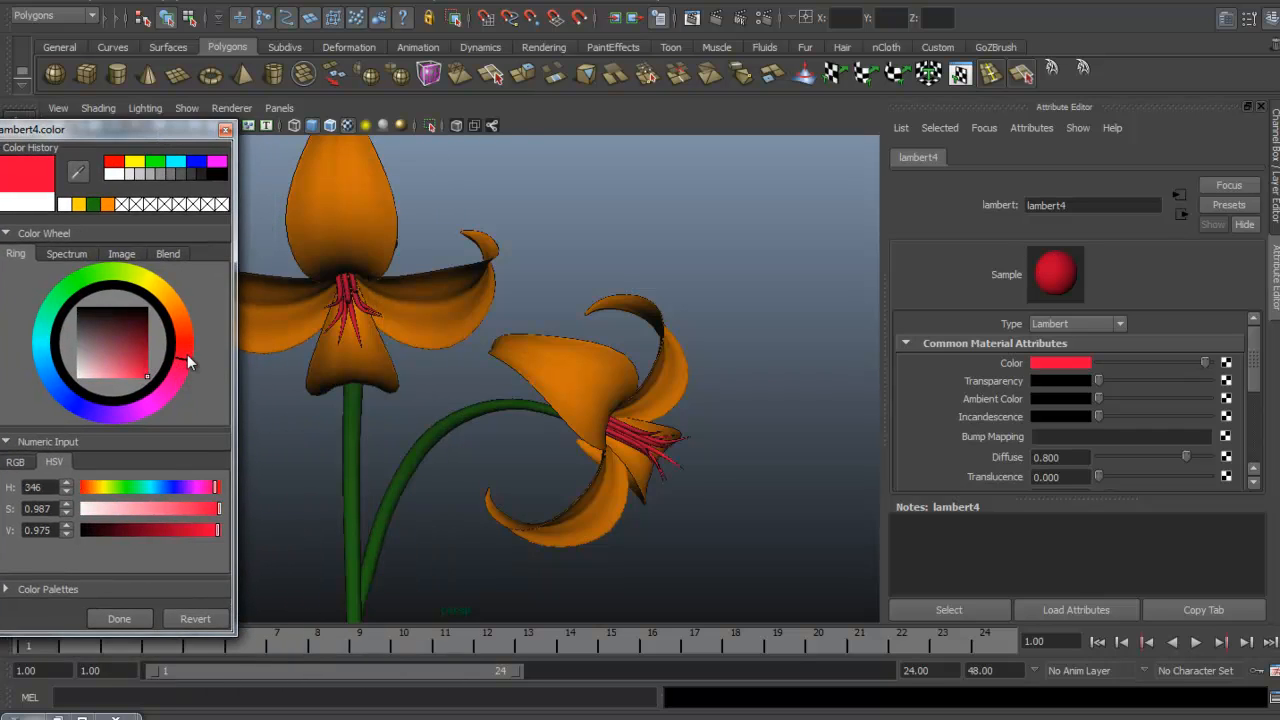
click(172, 389)
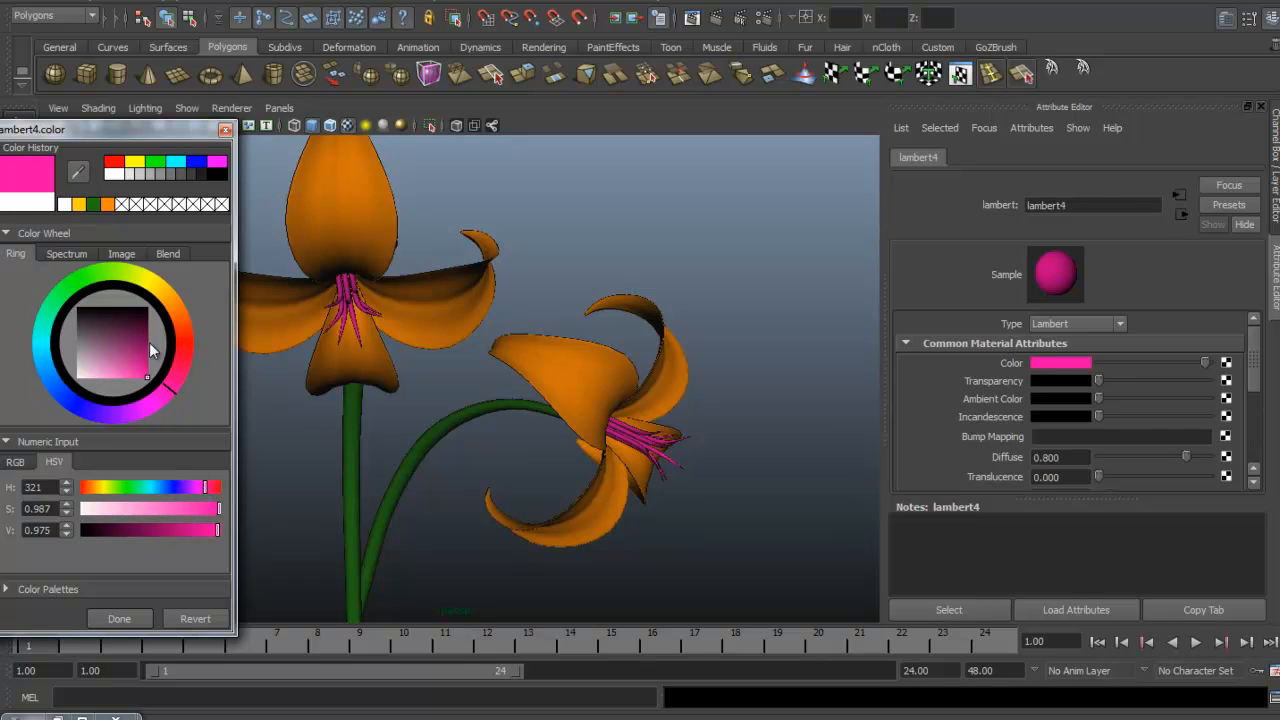
click(188, 330)
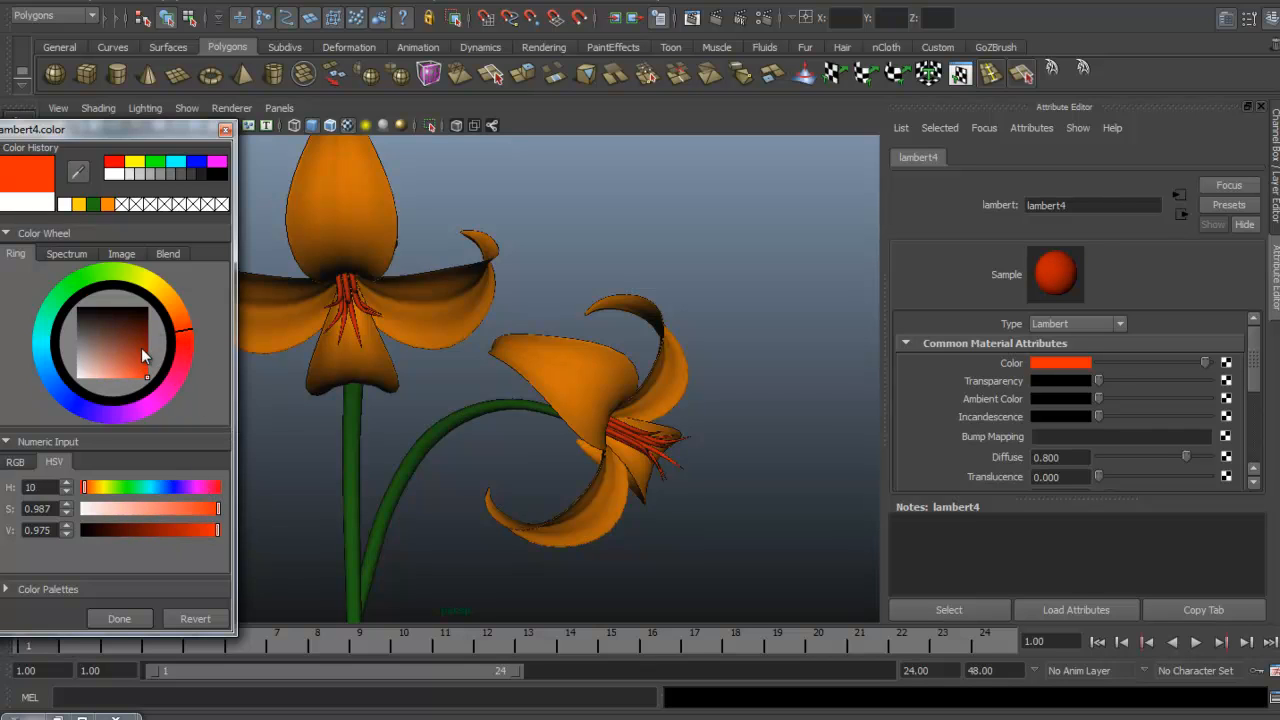
mouse_move(141, 348)
mouse_down()
mouse_move(128, 335)
mouse_move(148, 339)
mouse_move(132, 382)
mouse_move(96, 351)
mouse_move(121, 373)
mouse_move(110, 374)
mouse_up()
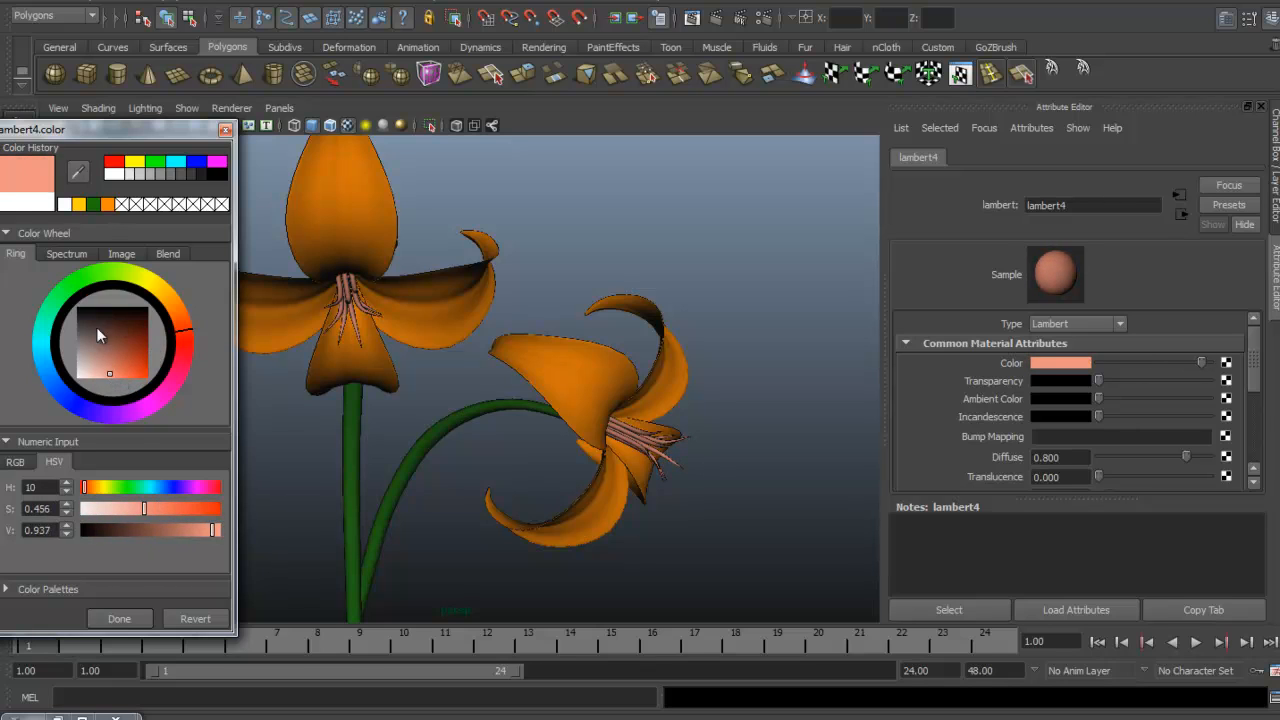
drag(135, 508, 188, 523)
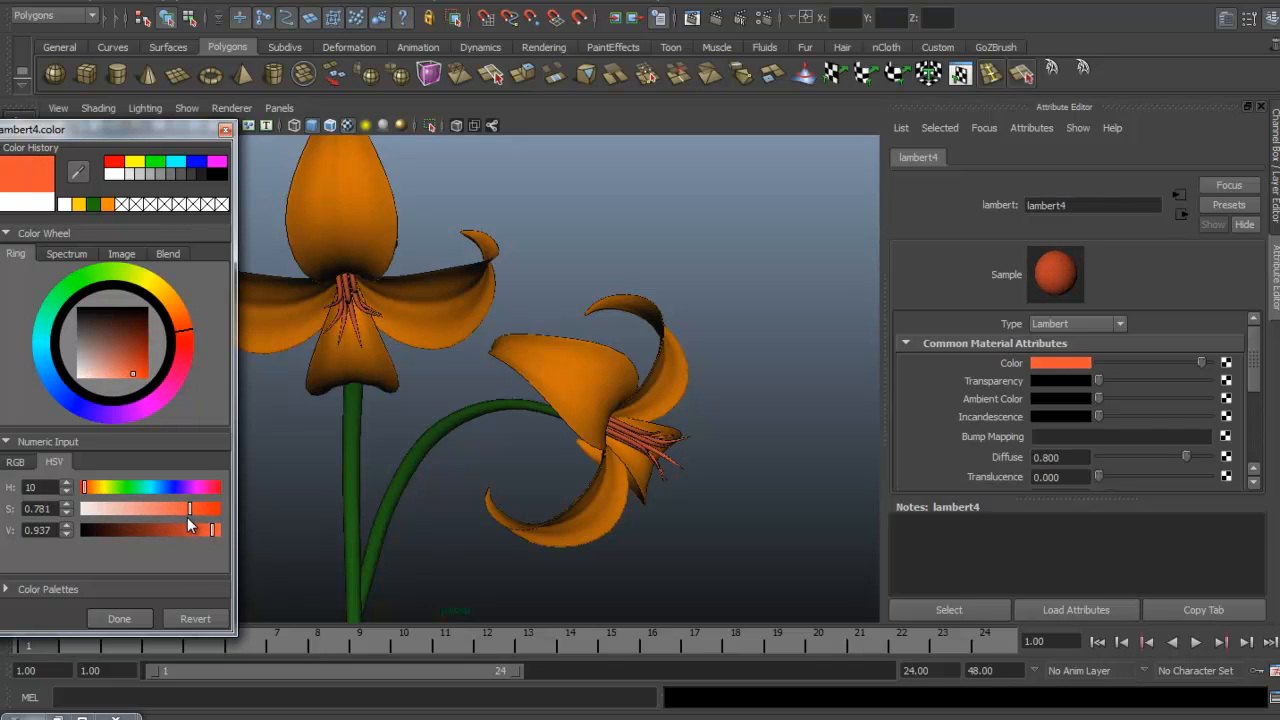
click(119, 618)
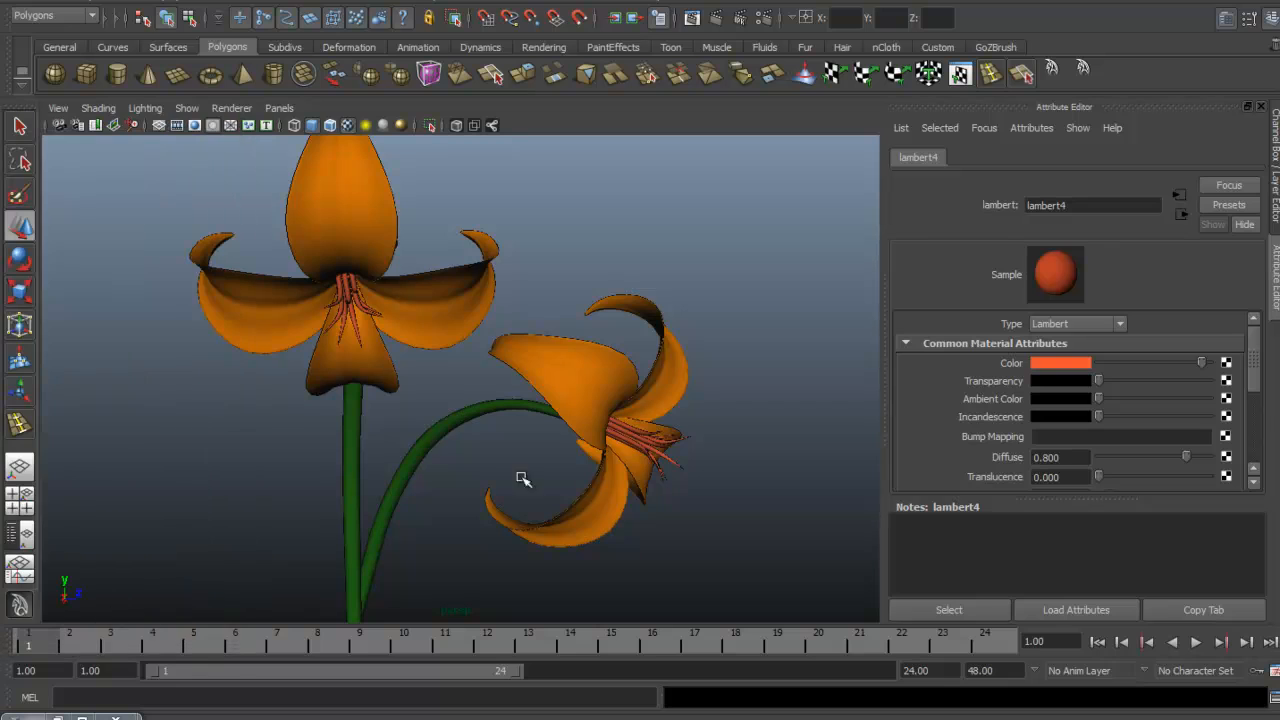
click(1274, 118)
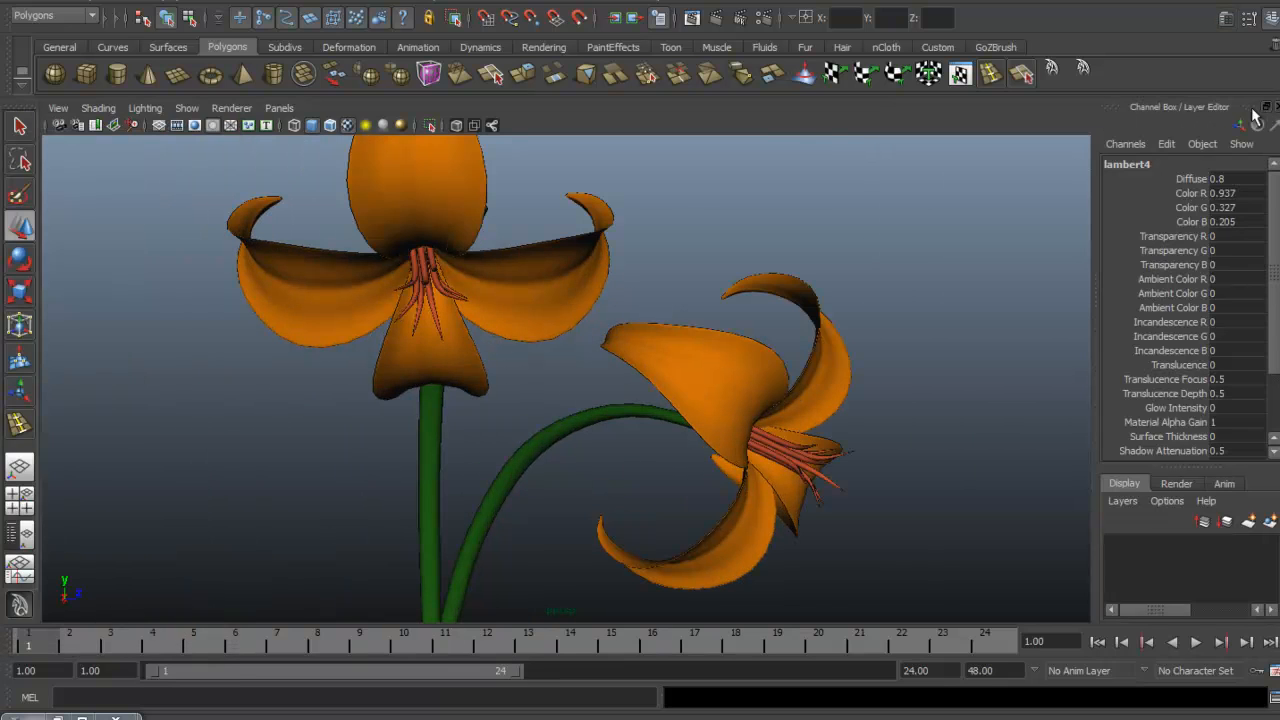
click(884, 275)
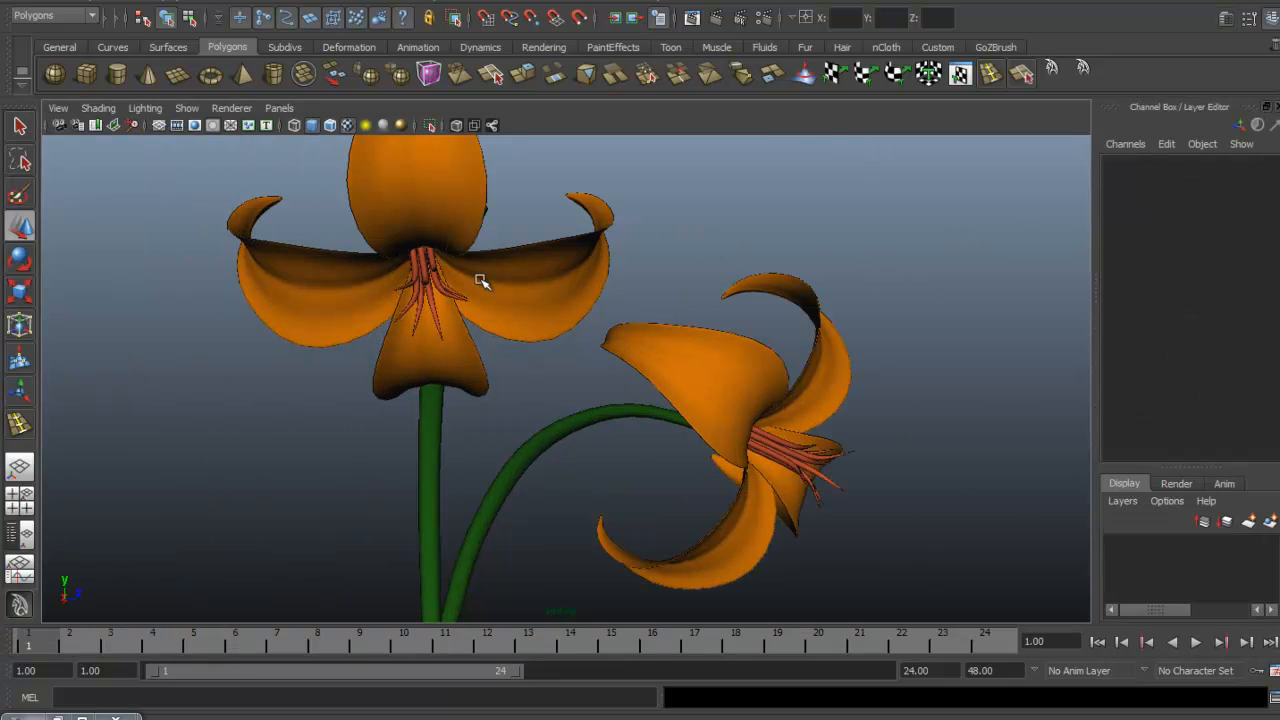
Step: Check the recoloured stamens and the petals against the browser's reference image and return to the Maya scene
key(alt+Tab)
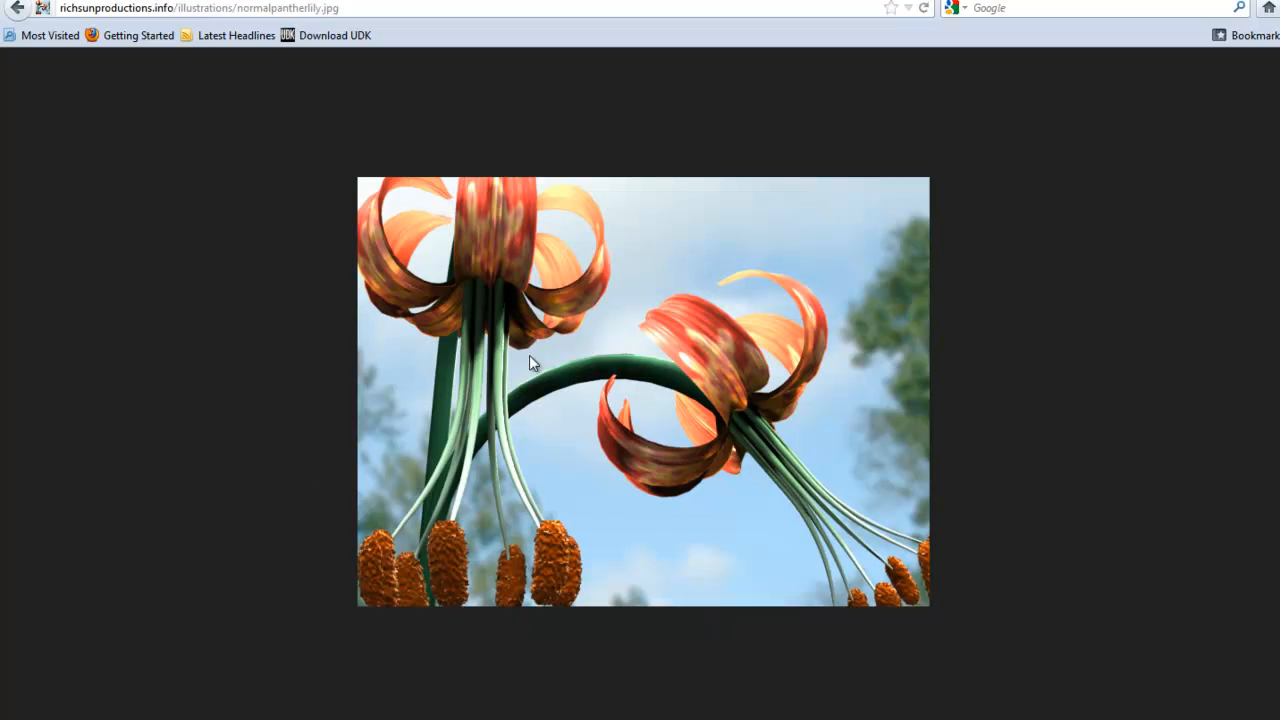
key(alt+Tab)
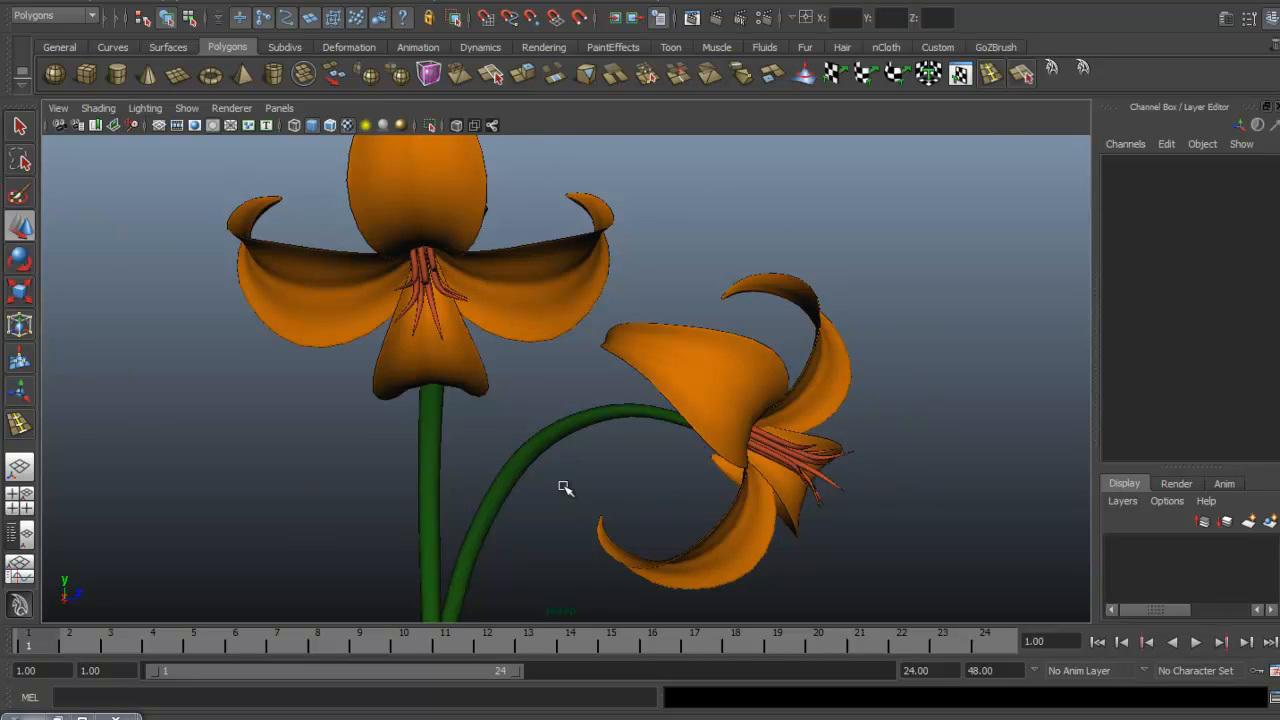
key(alt+Tab)
key(alt+Tab)
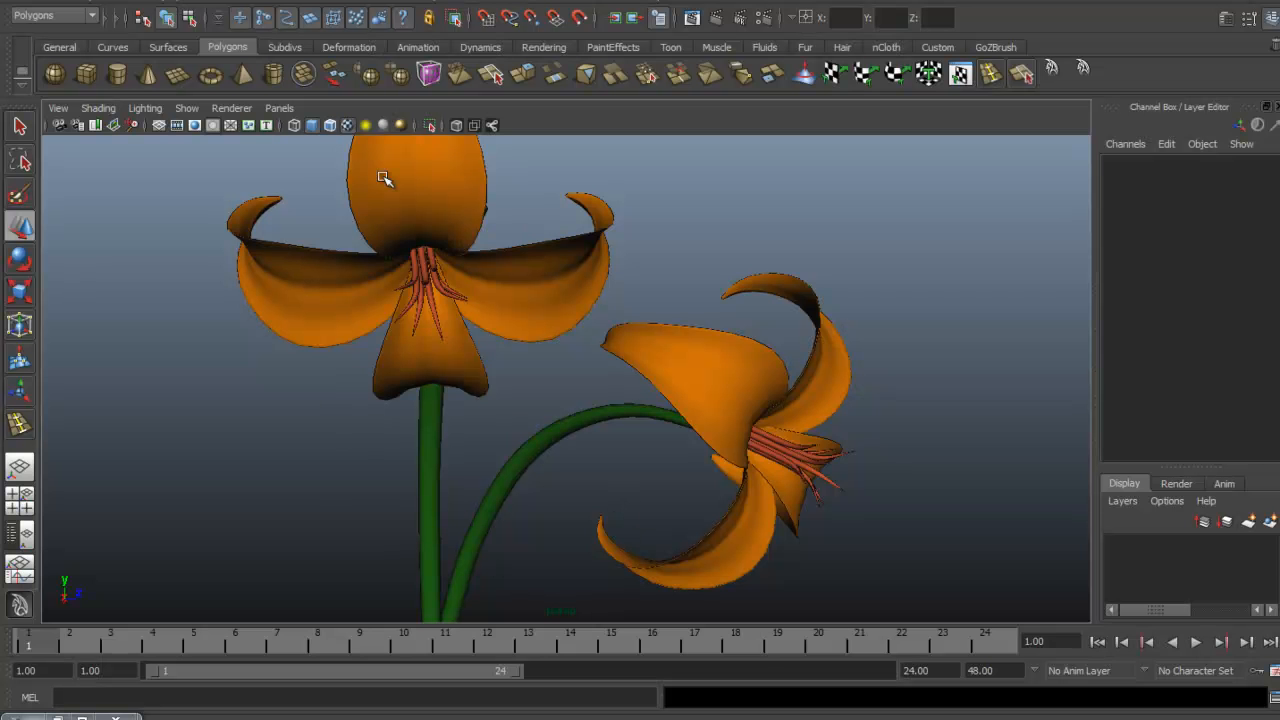